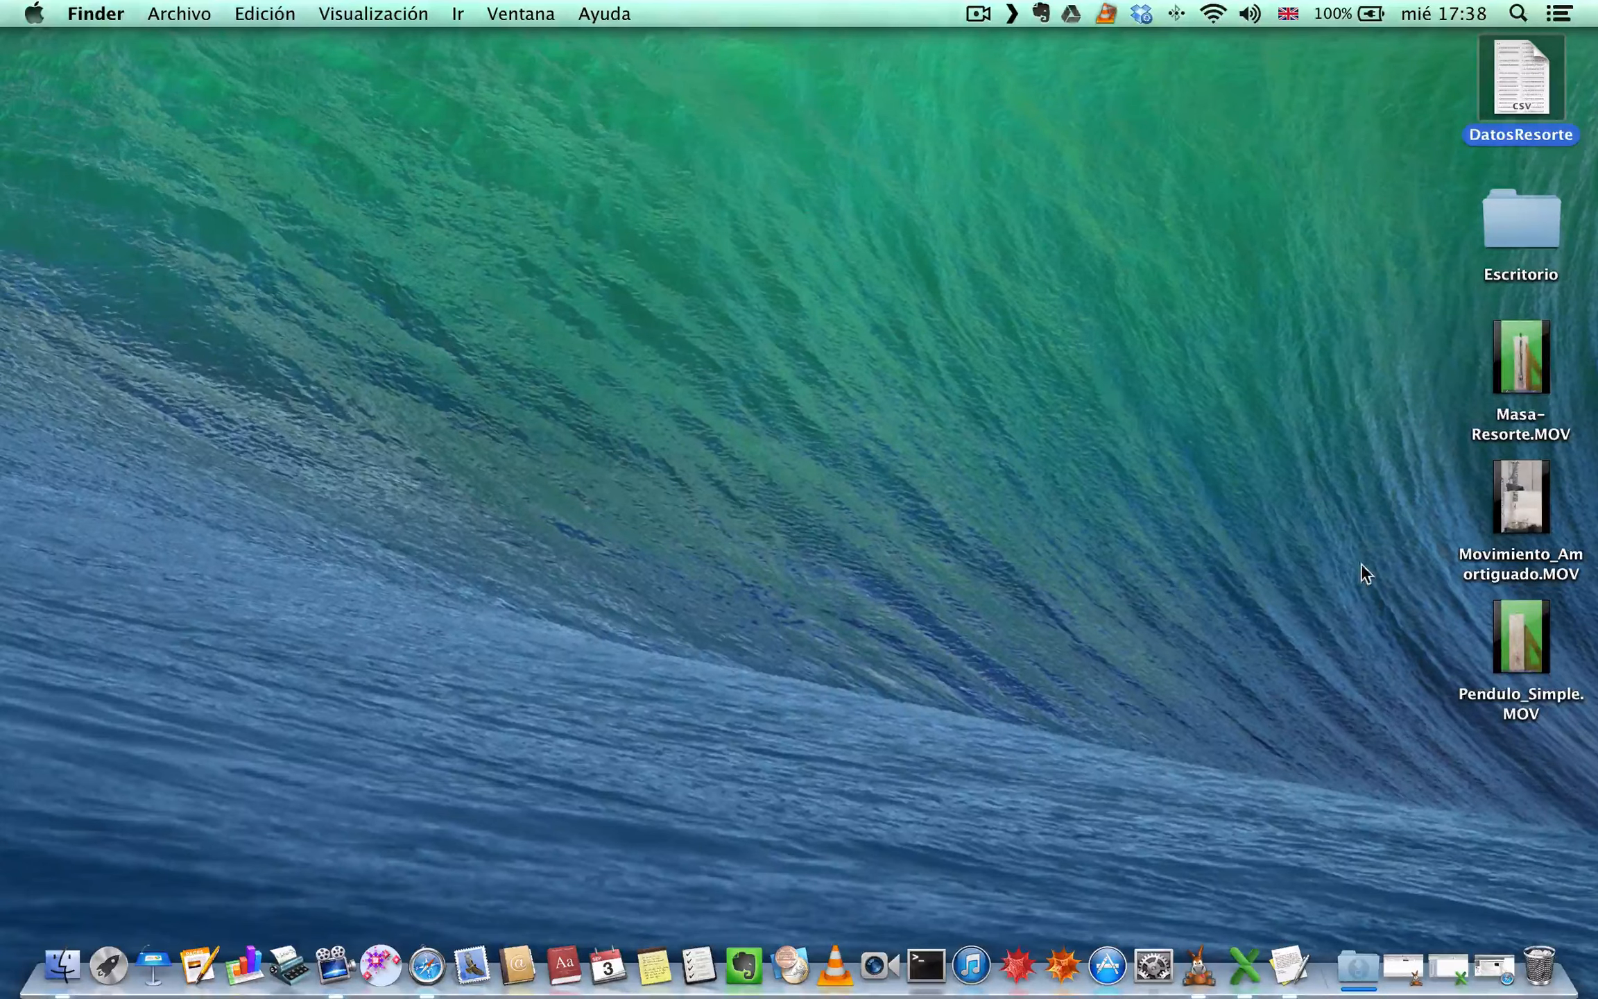
Step: Switch to Safari and review the Tracker download pages on ComPADRE and Cabrillo, including the installer options
{"action": "left_click", "coordinate": [1497, 958]}
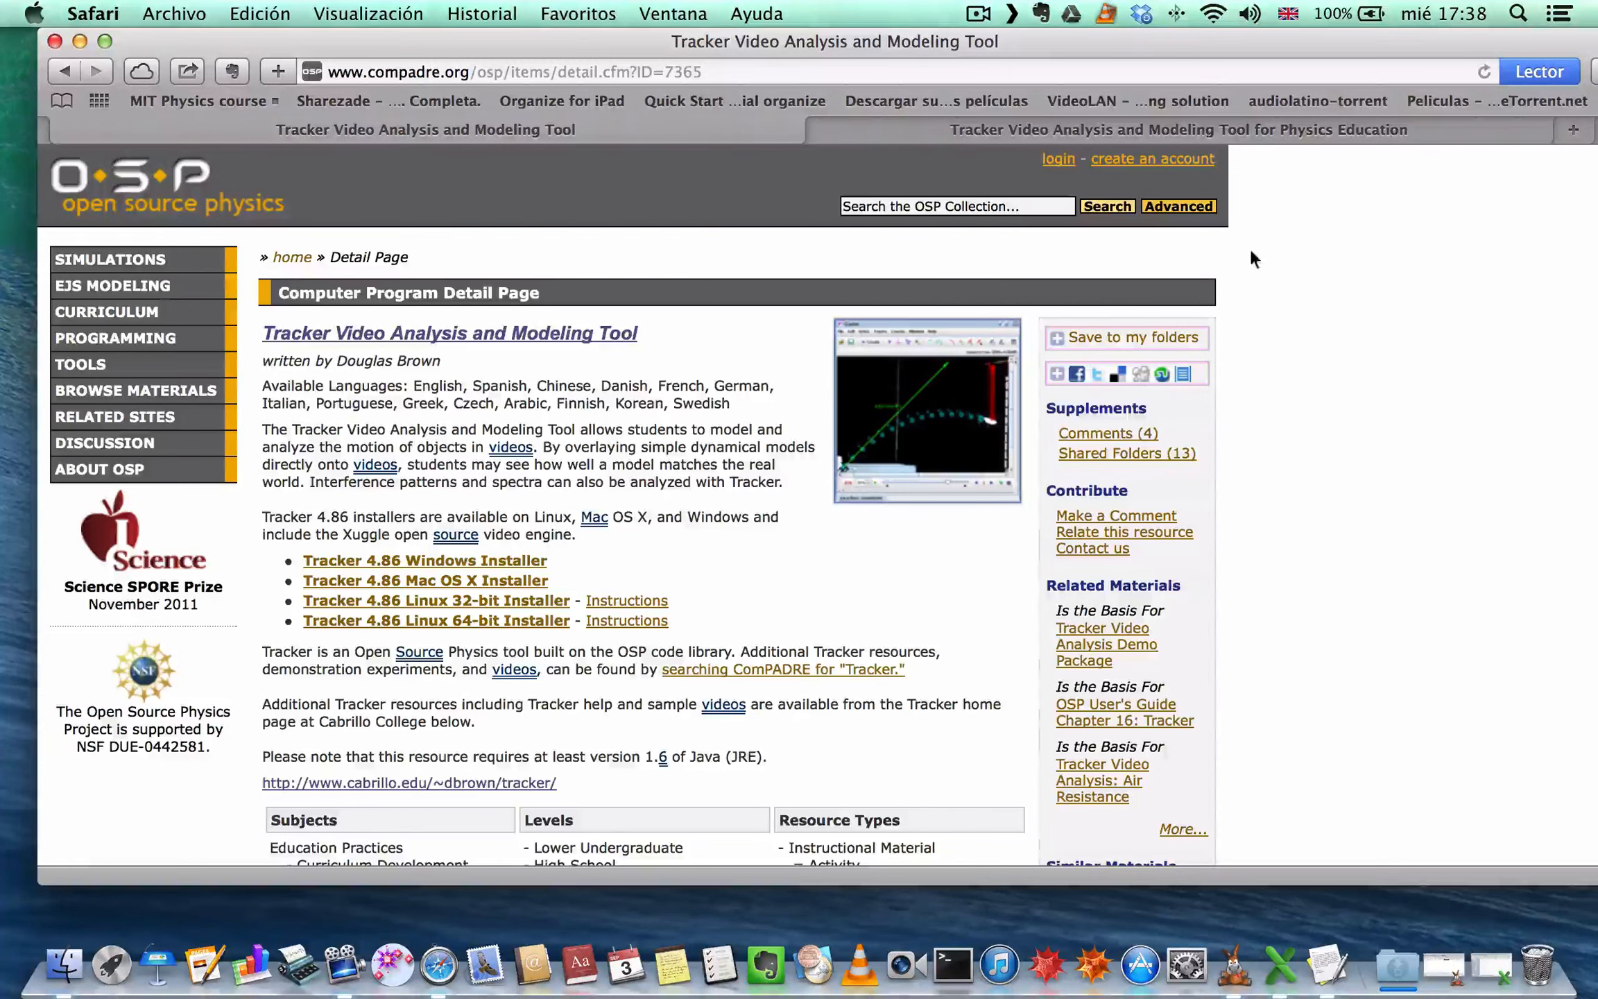
{"action": "left_click", "coordinate": [1226, 124]}
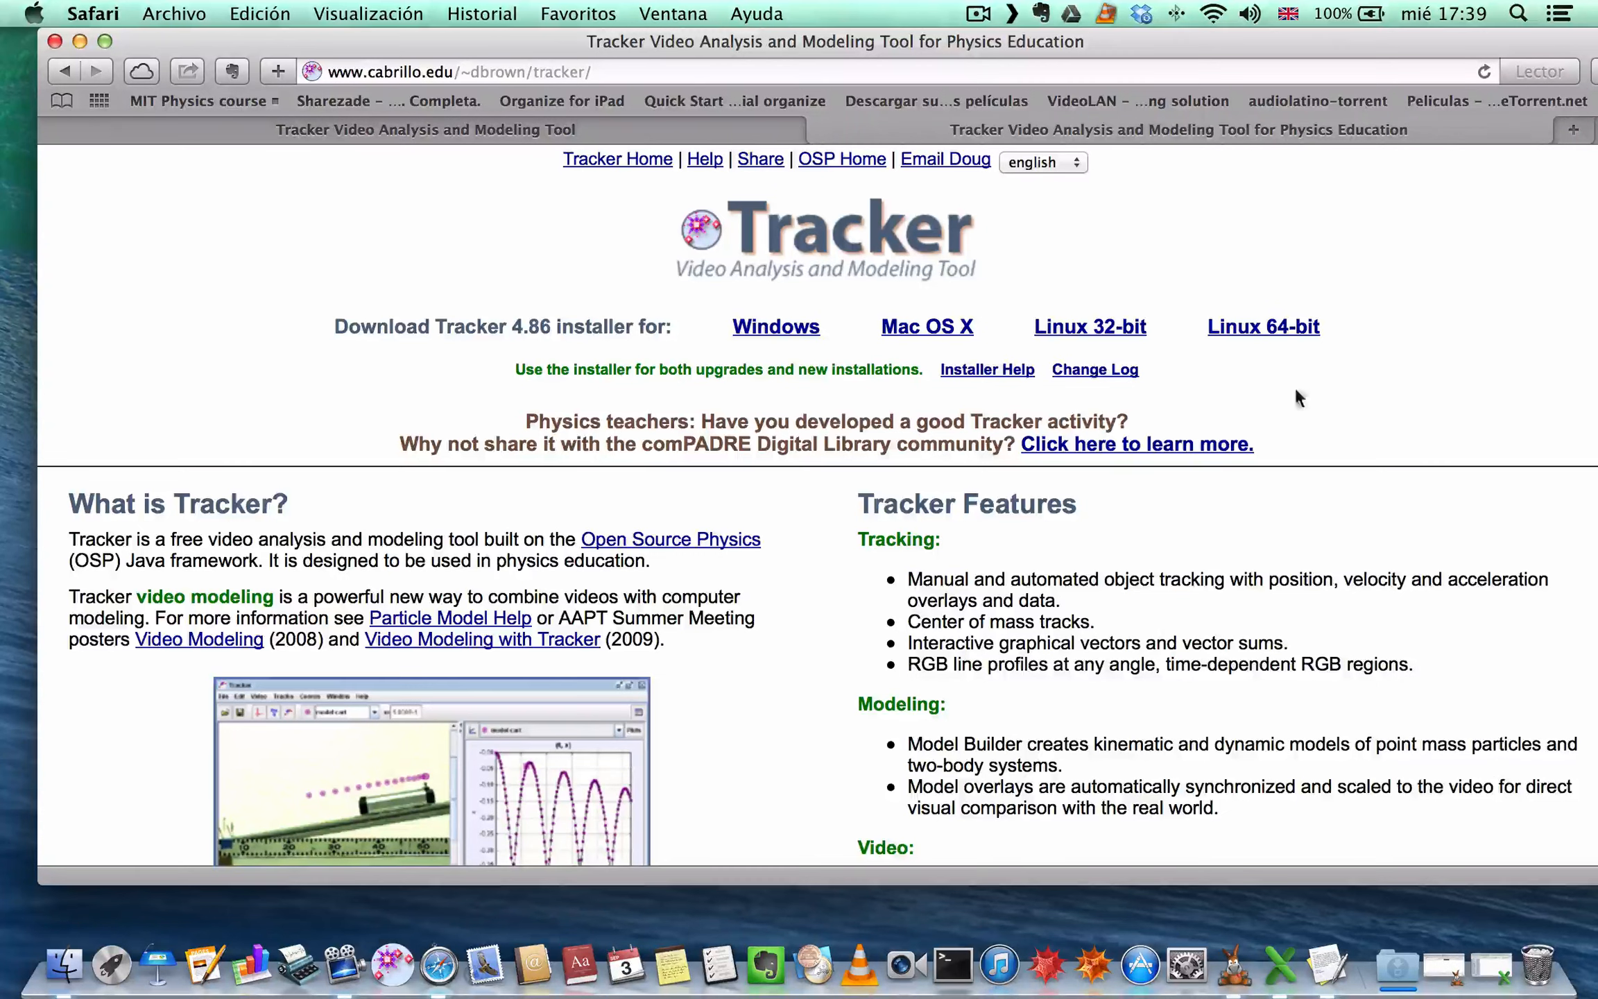
{"action": "left_click", "coordinate": [1013, 371]}
{"action": "left_click", "coordinate": [79, 41]}
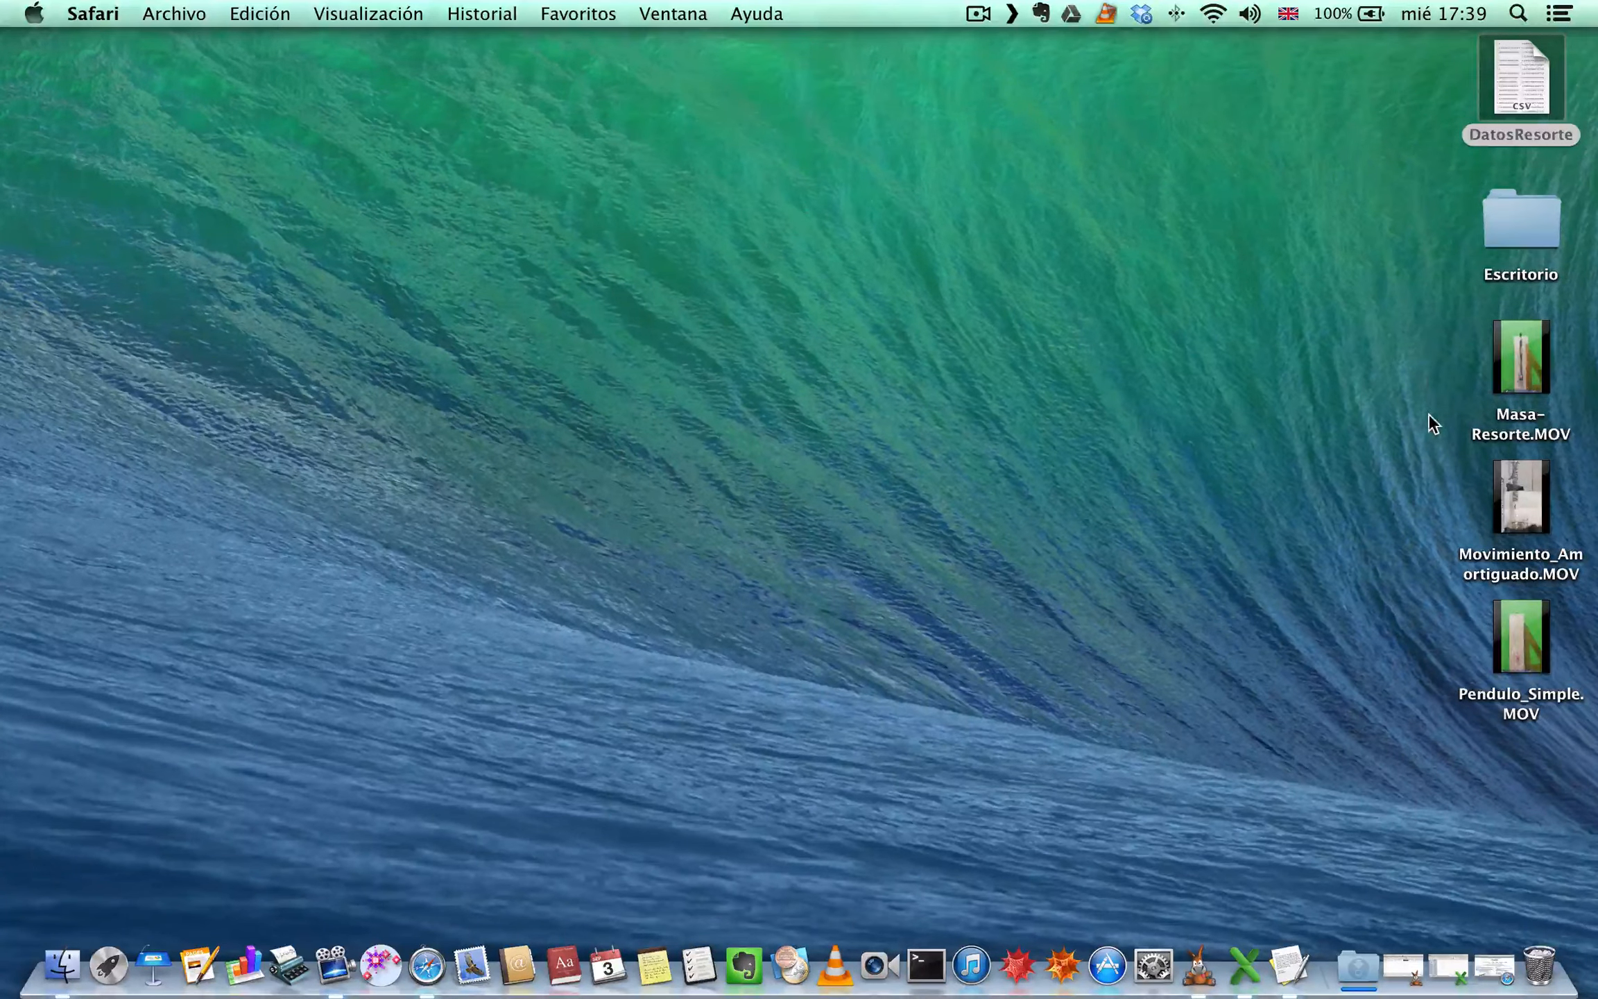
Step: Launch Tracker and enlarge its window to fill the screen
{"action": "mouse_move", "coordinate": [1517, 628]}
{"action": "left_click", "coordinate": [379, 969]}
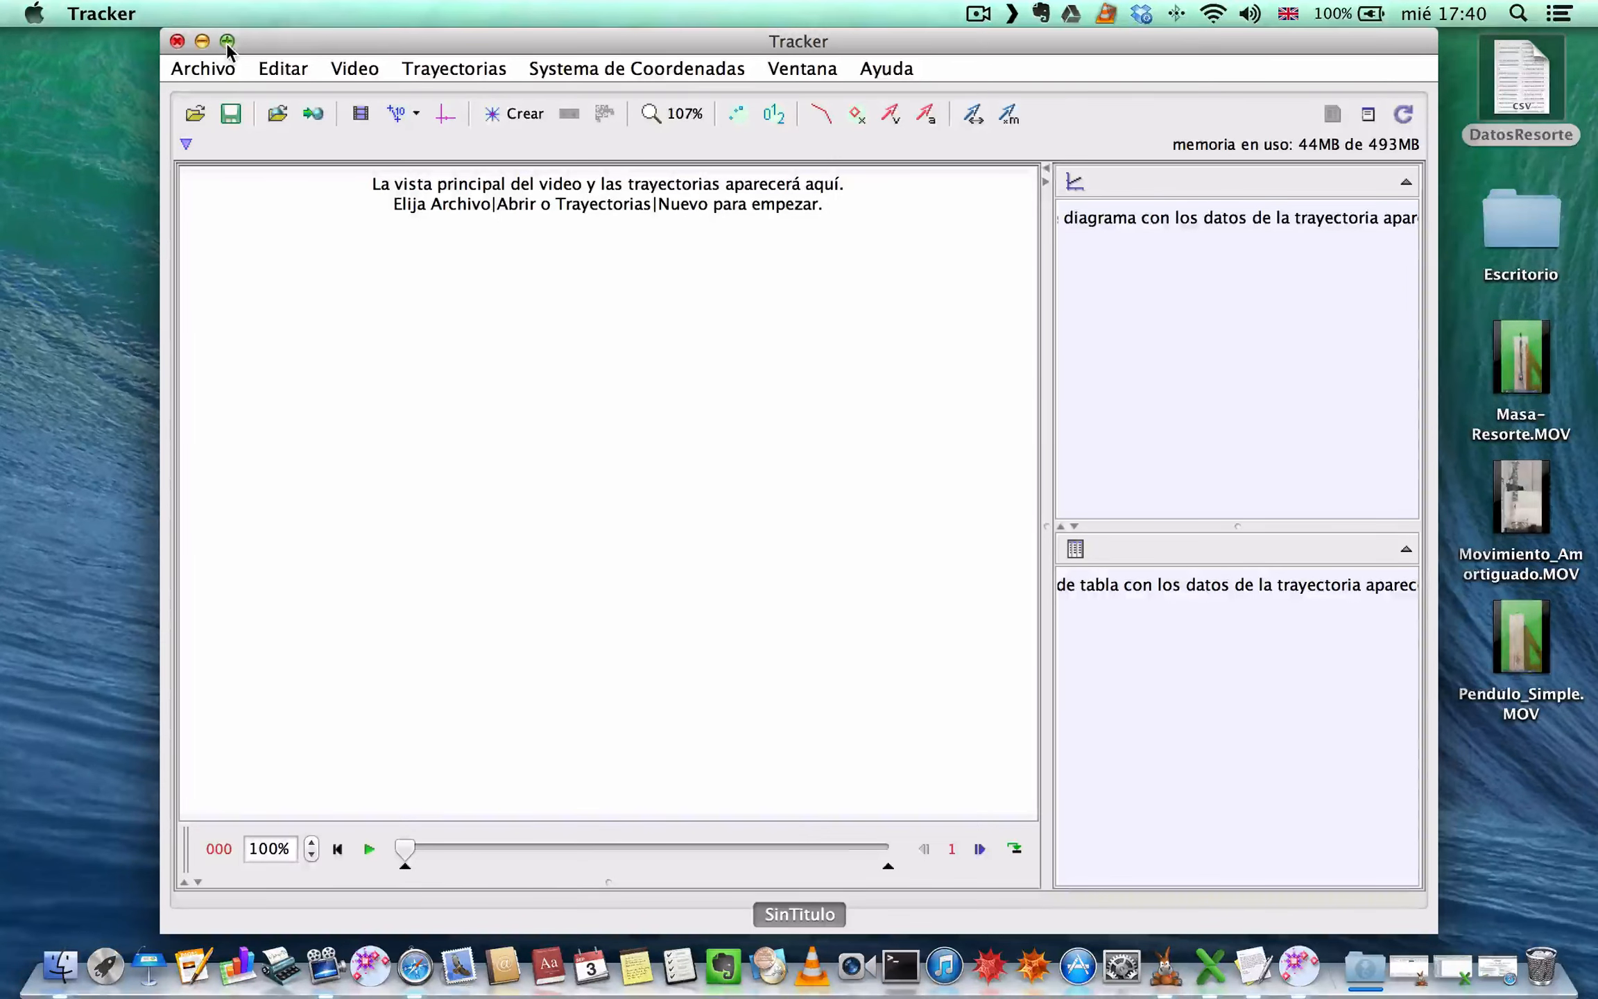
{"action": "left_click", "coordinate": [226, 41]}
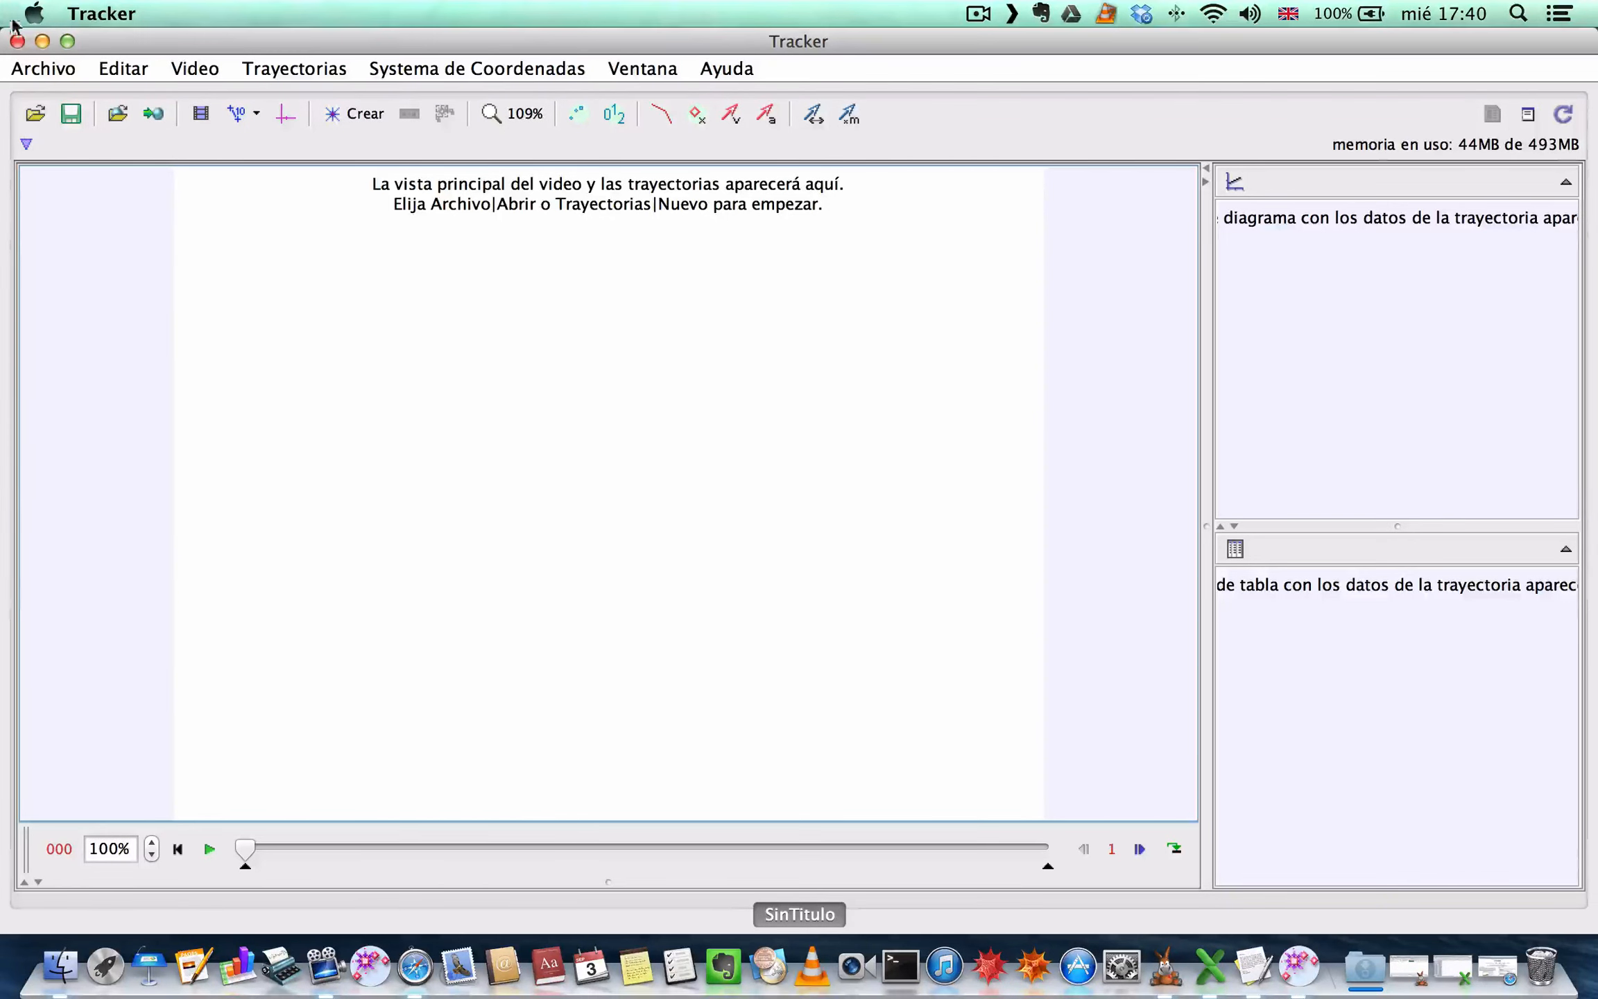
Step: Open the video Masa-Resorte.MOV from the Escritorio folder in the home directory
{"action": "left_click", "coordinate": [59, 69]}
{"action": "left_click", "coordinate": [121, 140]}
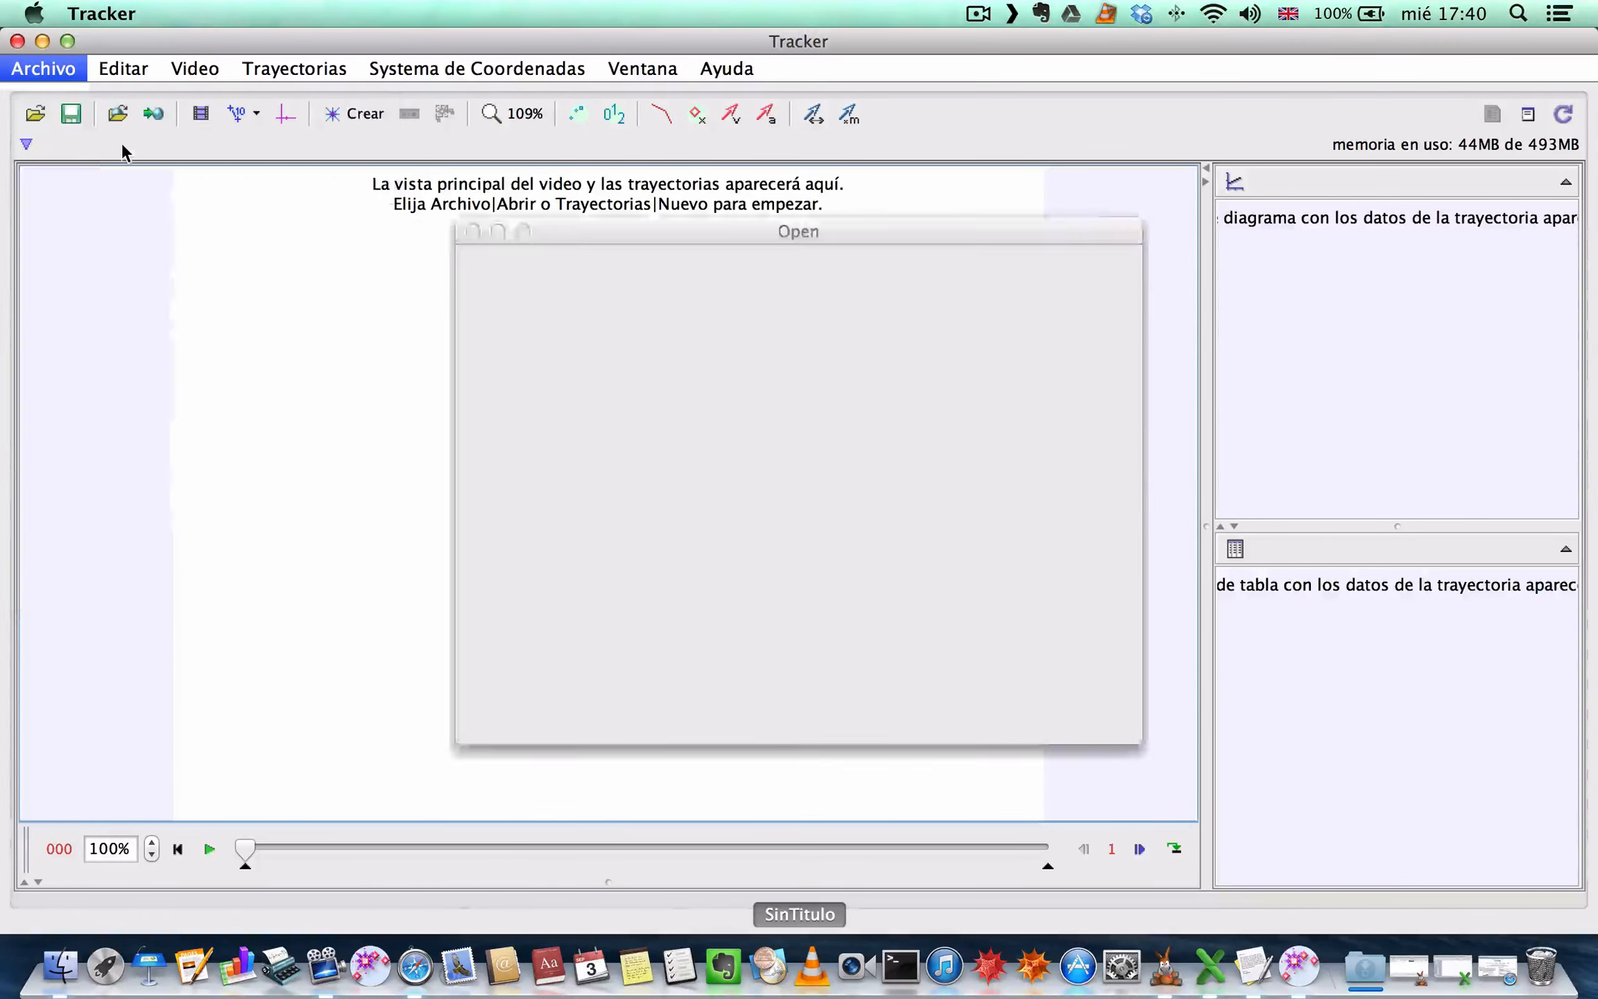
{"action": "left_click", "coordinate": [678, 263]}
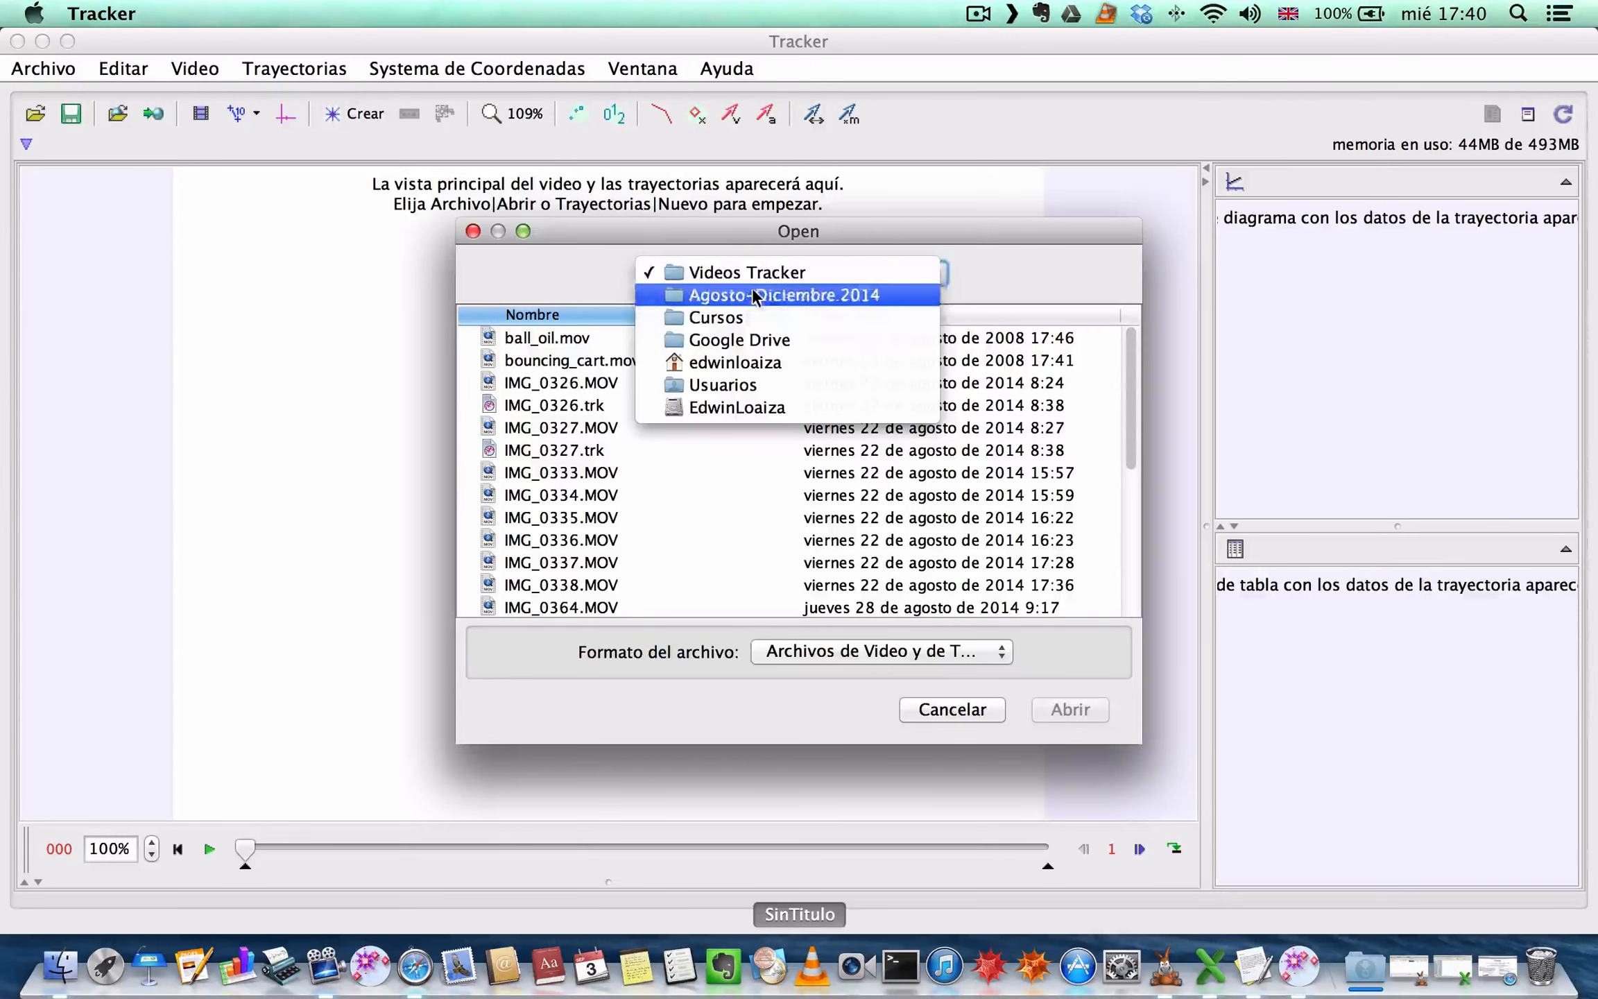
{"action": "left_click", "coordinate": [775, 357]}
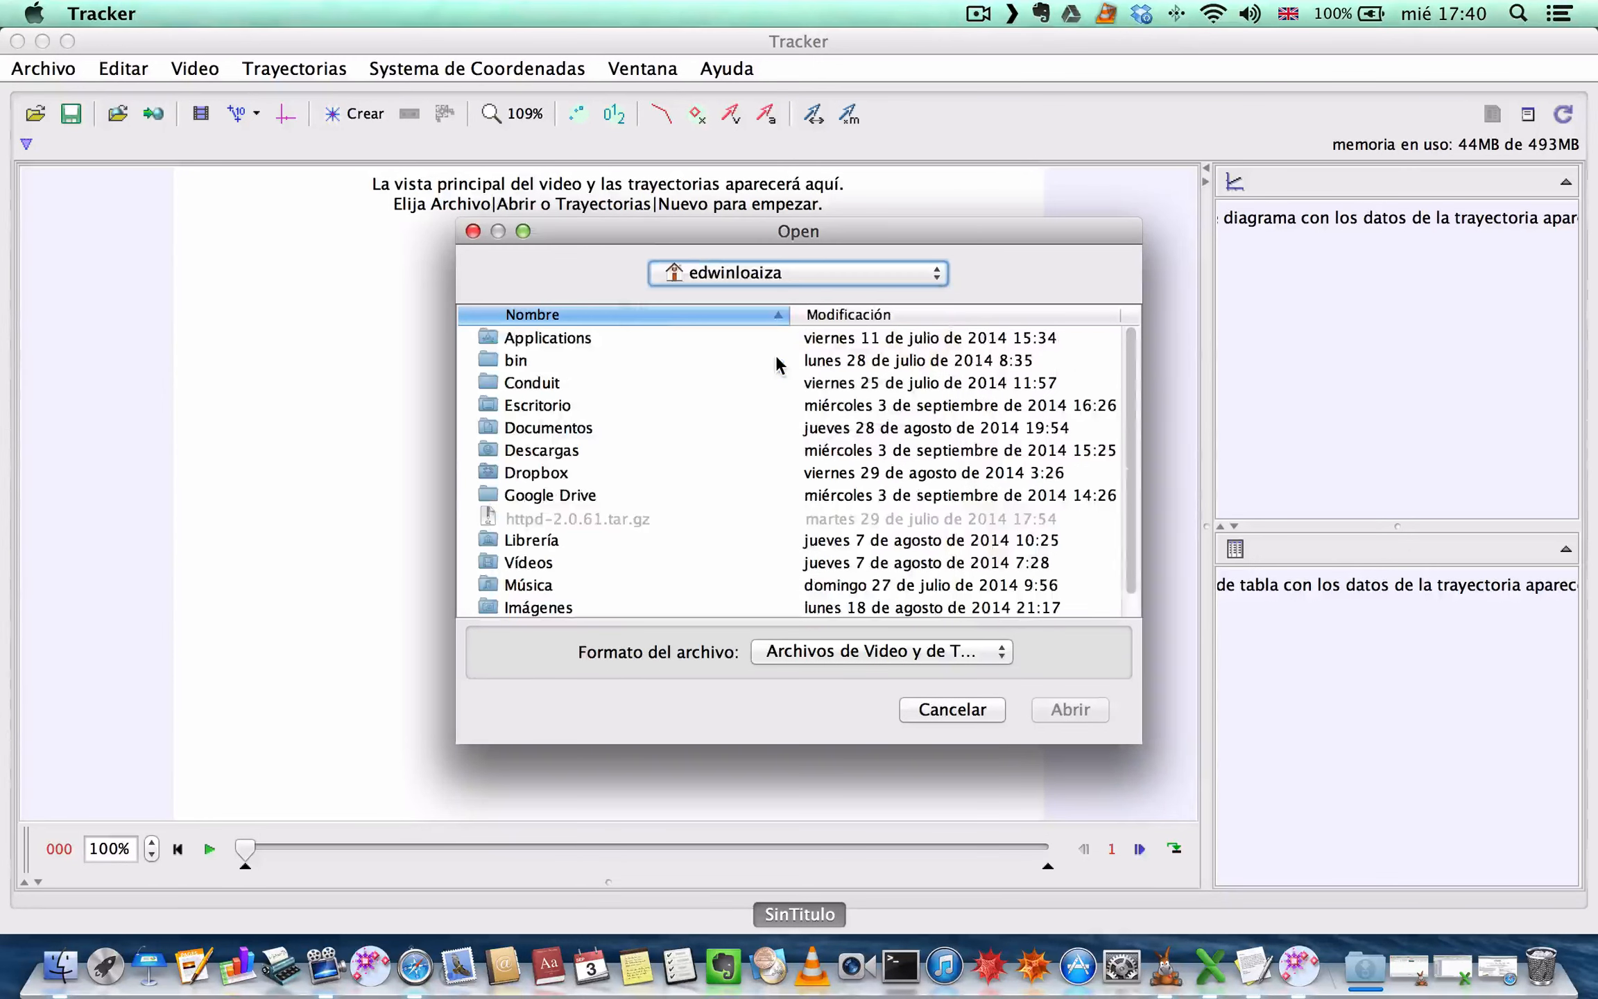
{"action": "double_click", "coordinate": [557, 404]}
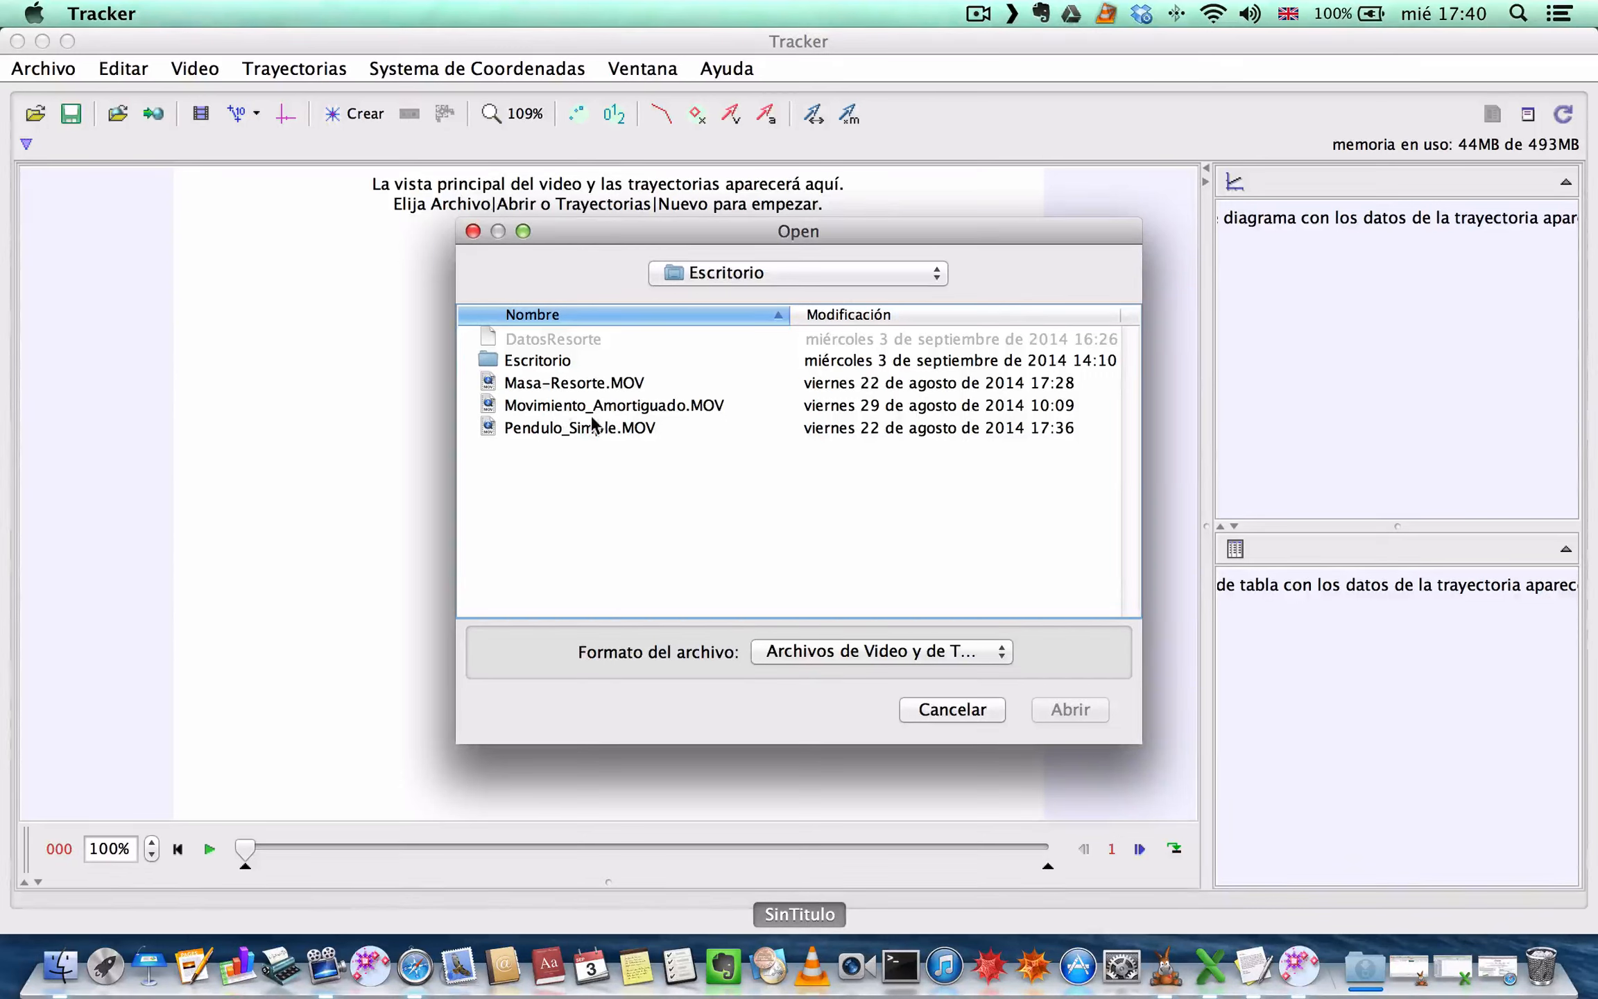
{"action": "left_click", "coordinate": [584, 382]}
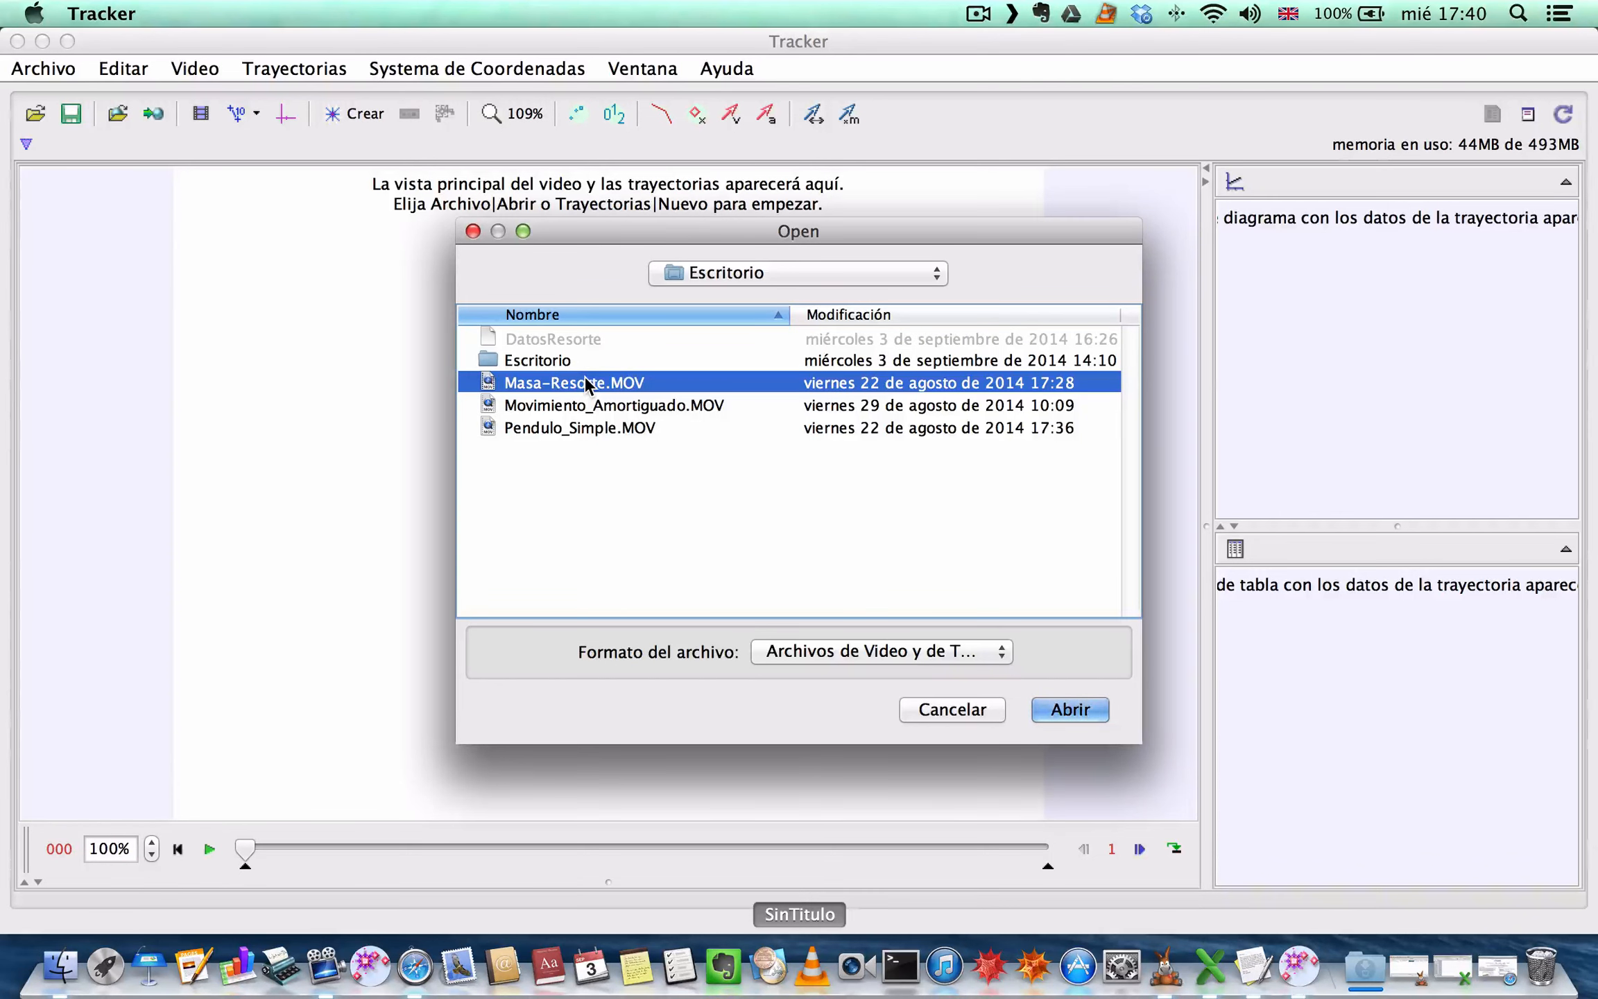
{"action": "left_click", "coordinate": [1077, 707]}
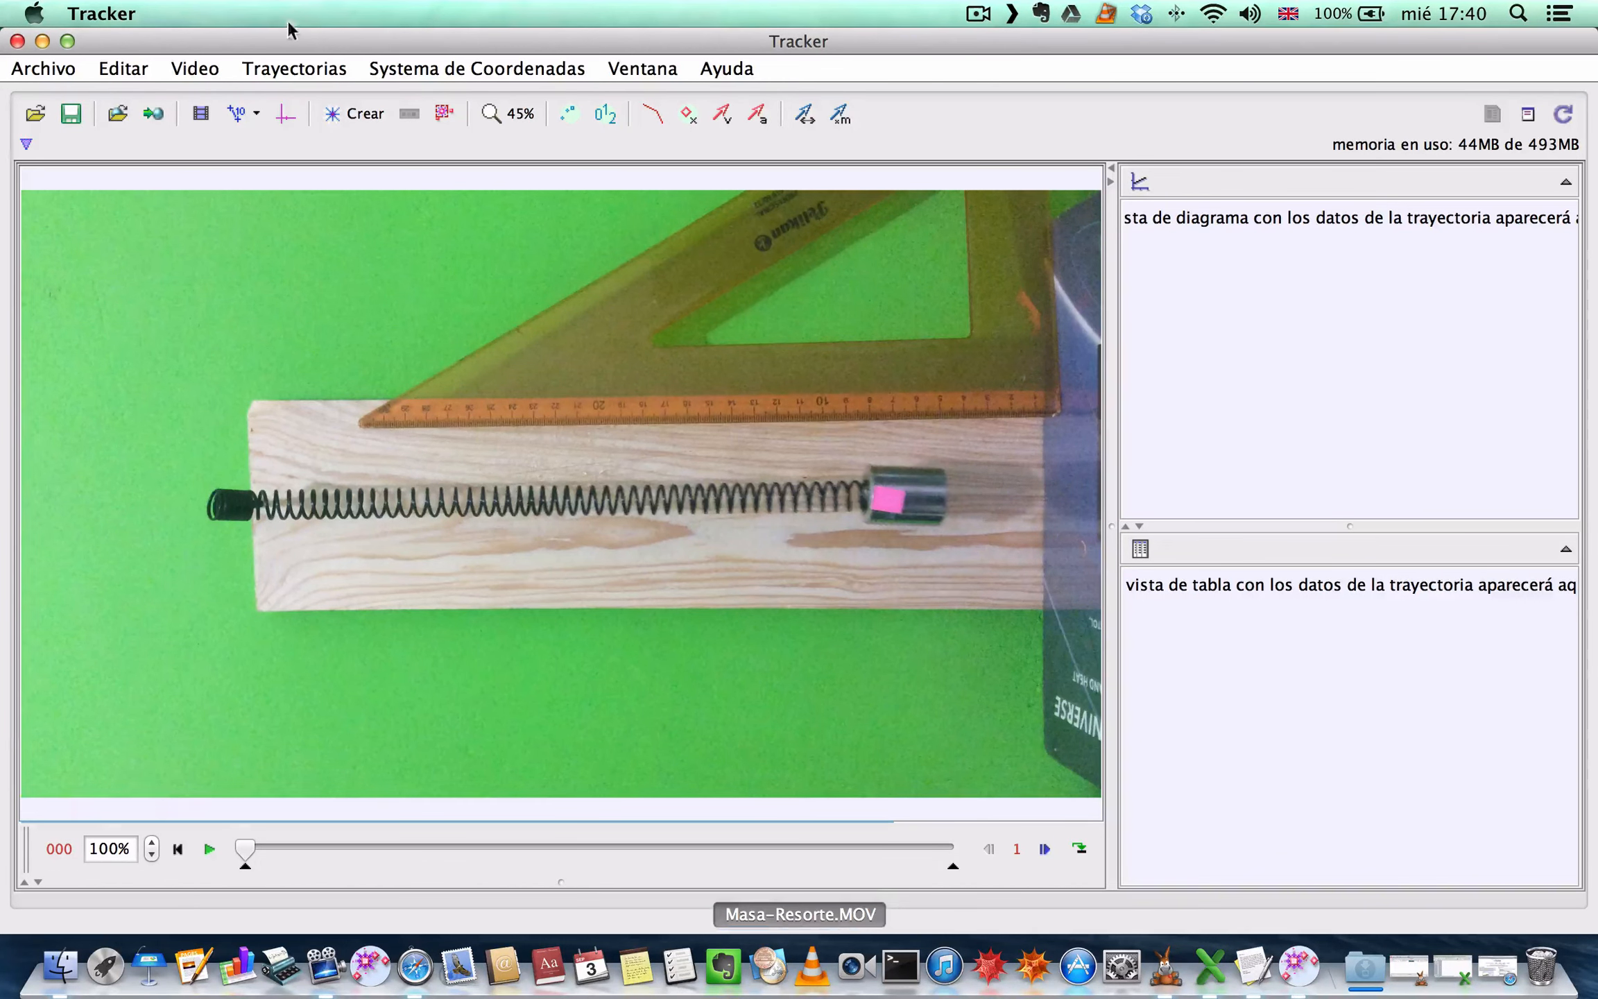
Step: Add a Rotate filter to the video and set its rotation to -90° so the spring hangs vertically
{"action": "left_click", "coordinate": [201, 69]}
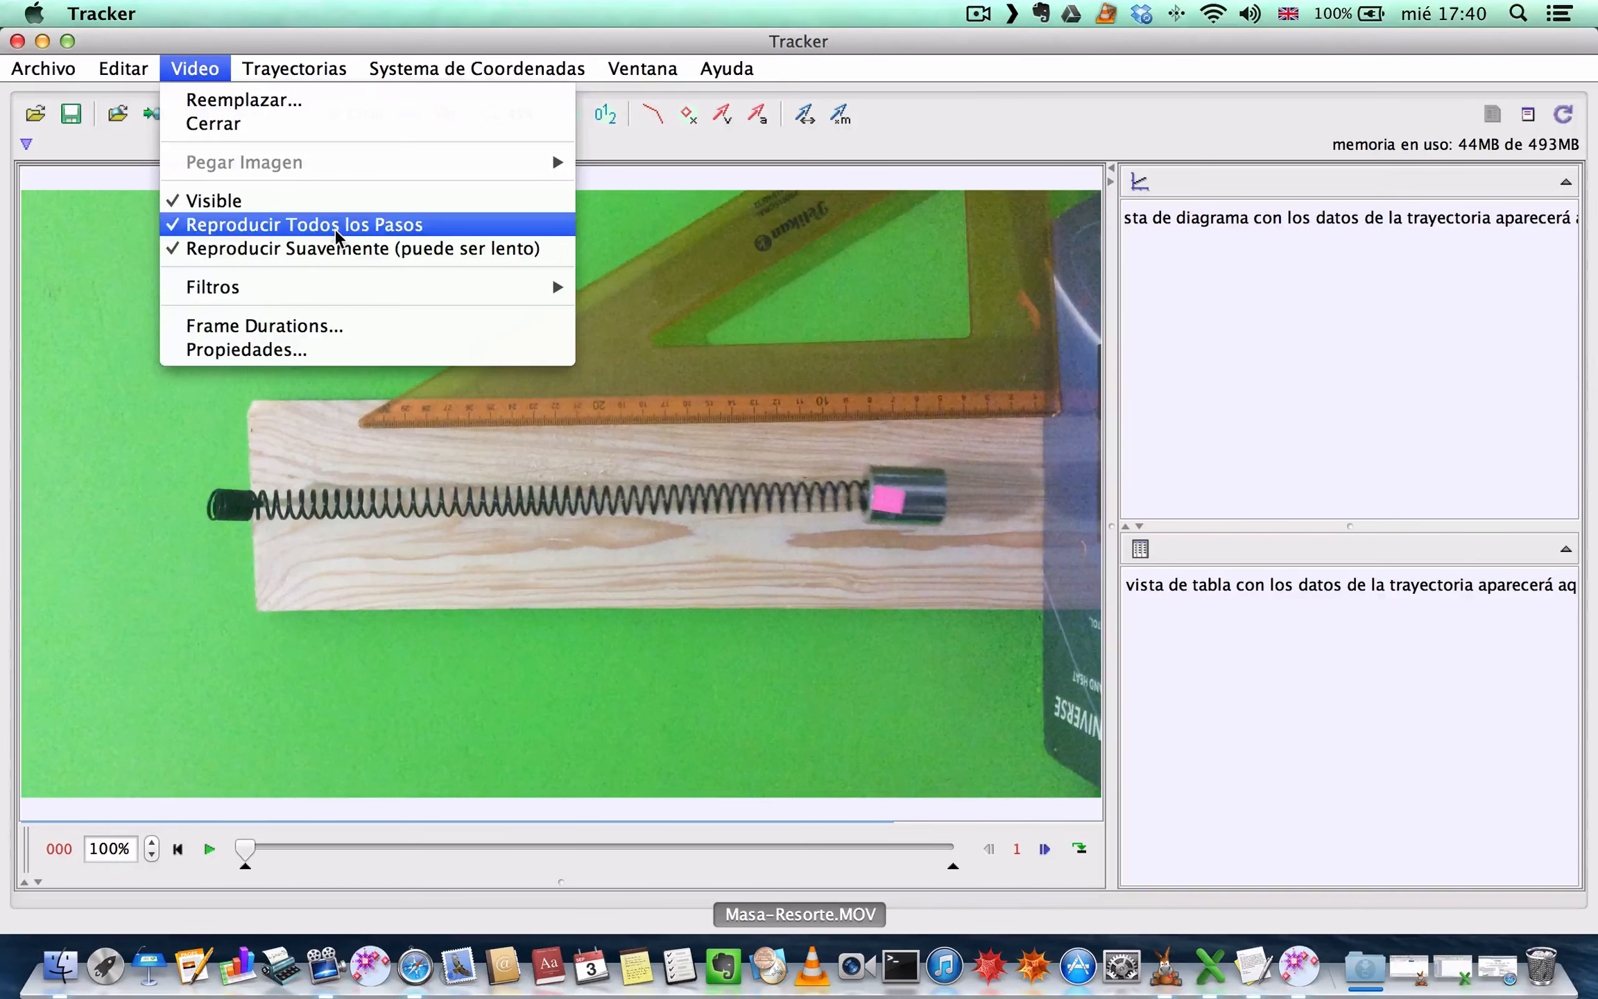
{"action": "mouse_move", "coordinate": [342, 291]}
{"action": "mouse_move", "coordinate": [620, 298]}
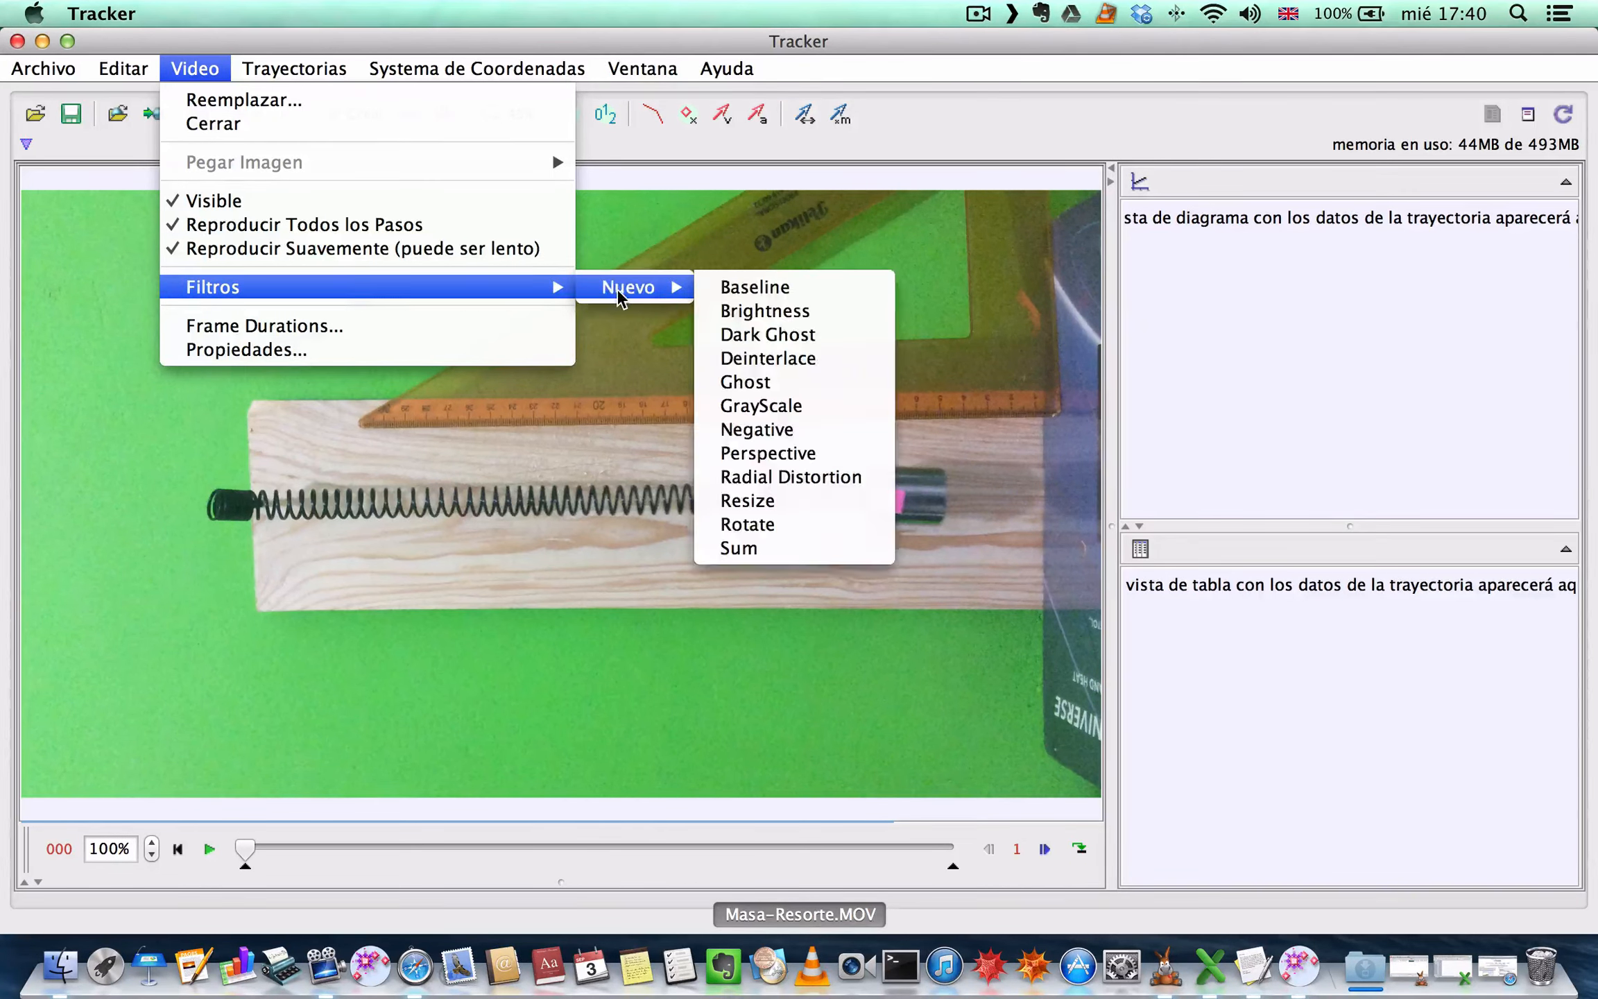
{"action": "left_click", "coordinate": [831, 525]}
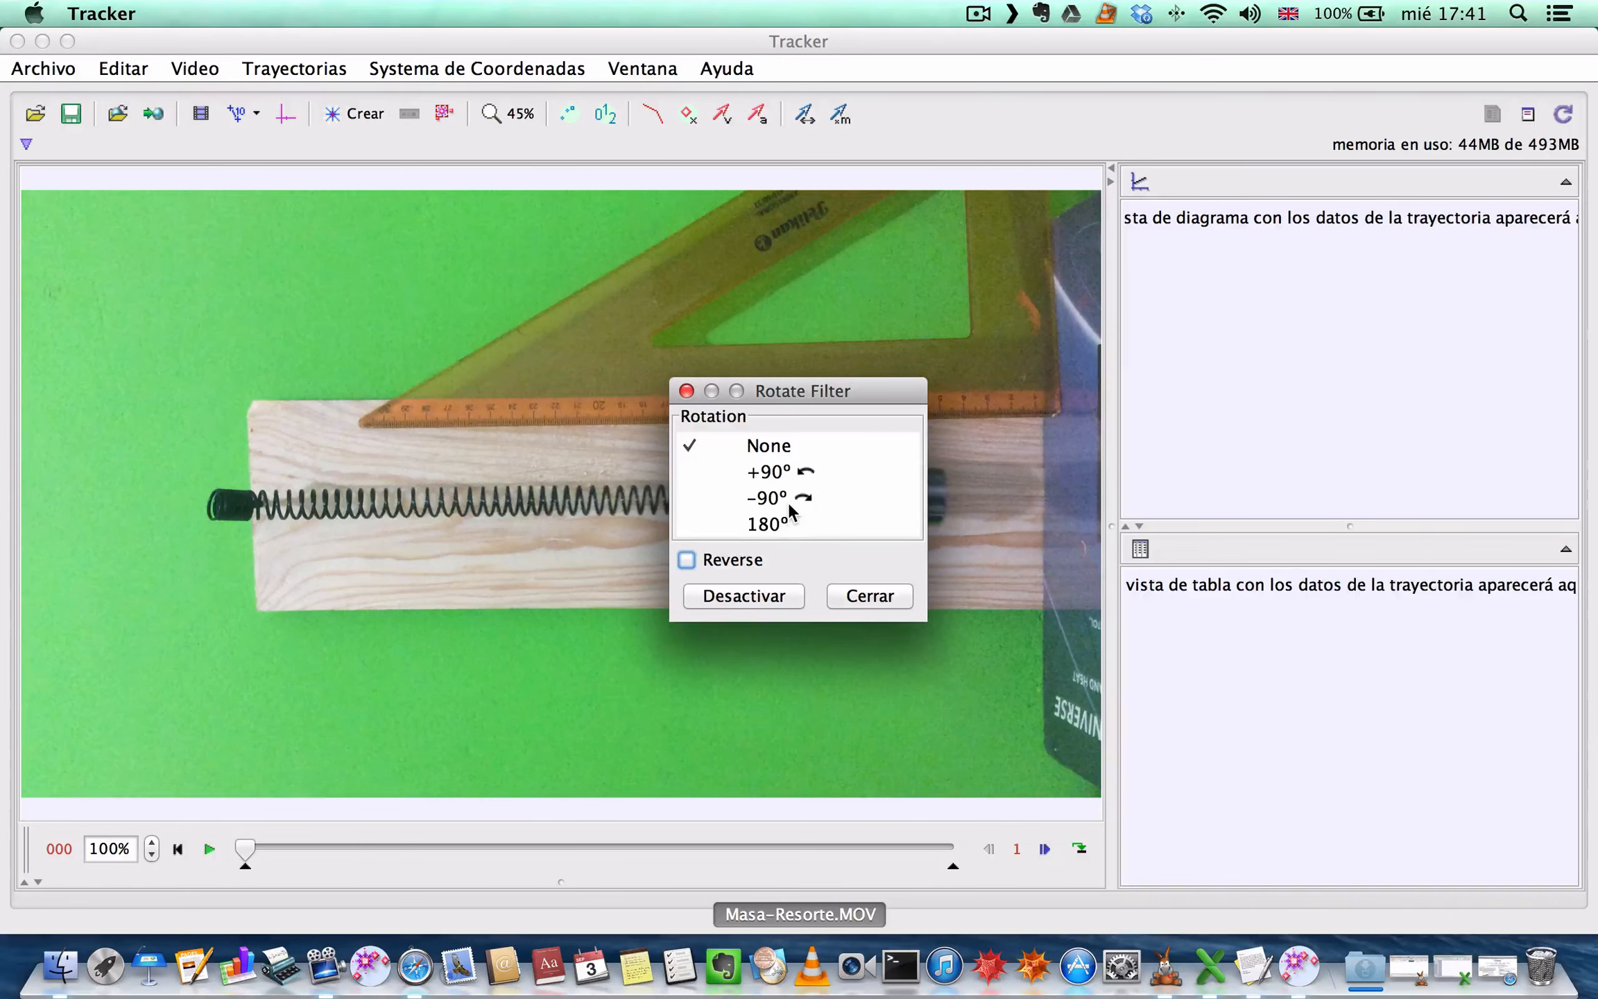
{"action": "left_click", "coordinate": [790, 509]}
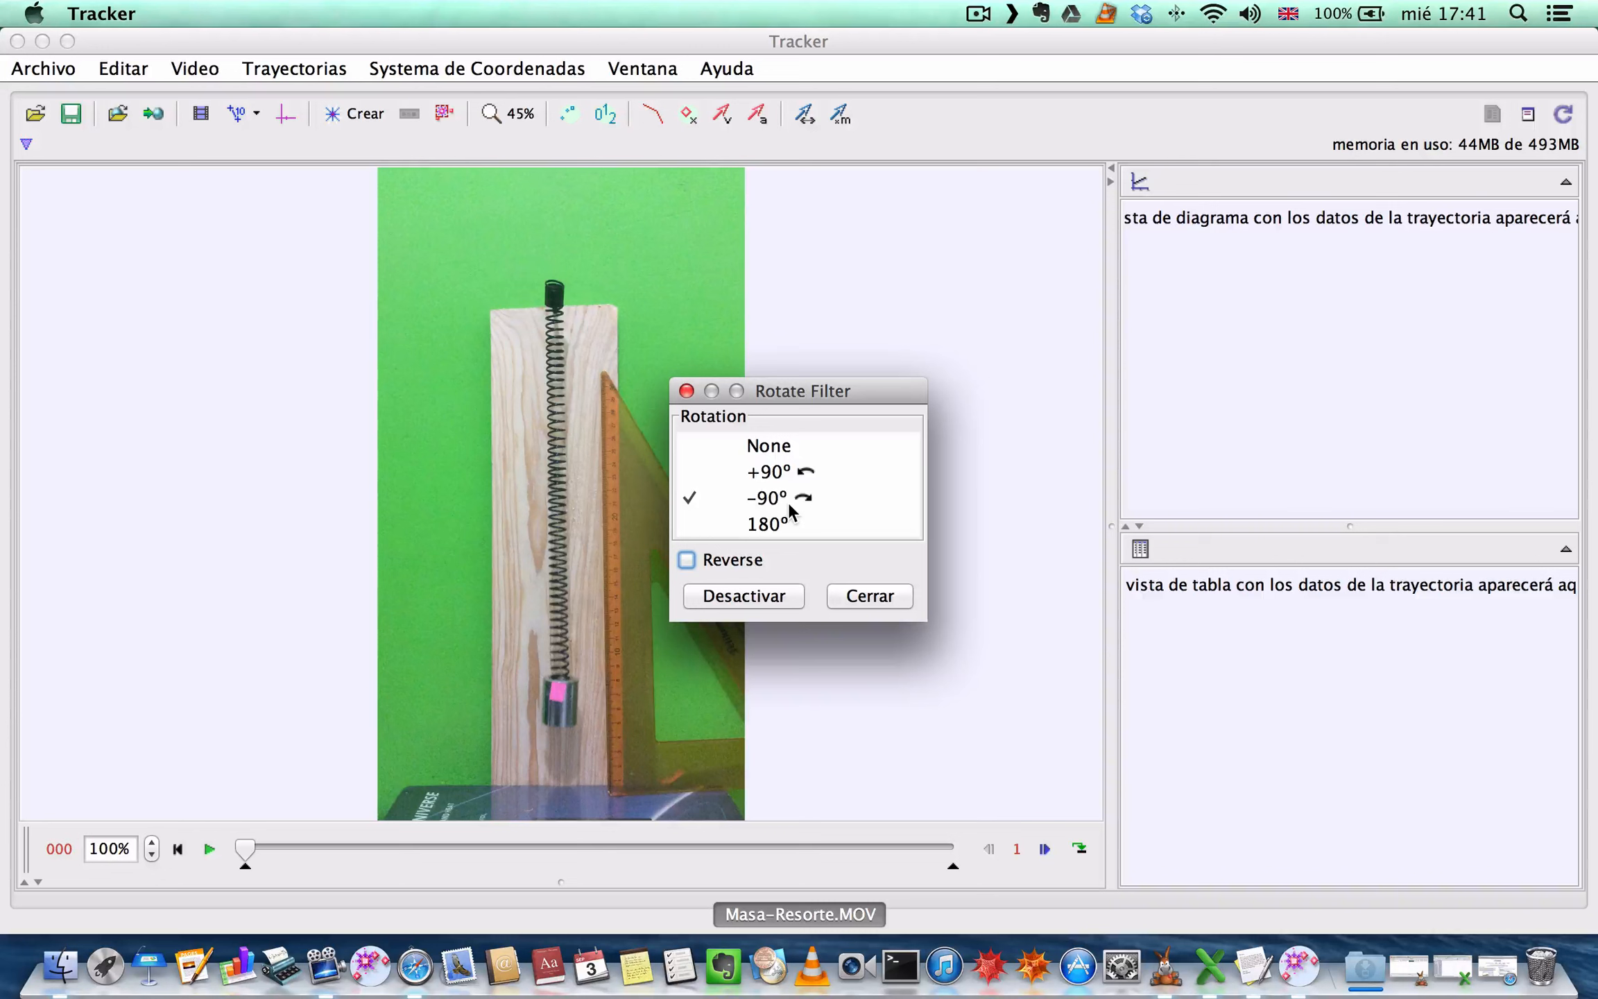
{"action": "left_click", "coordinate": [860, 597]}
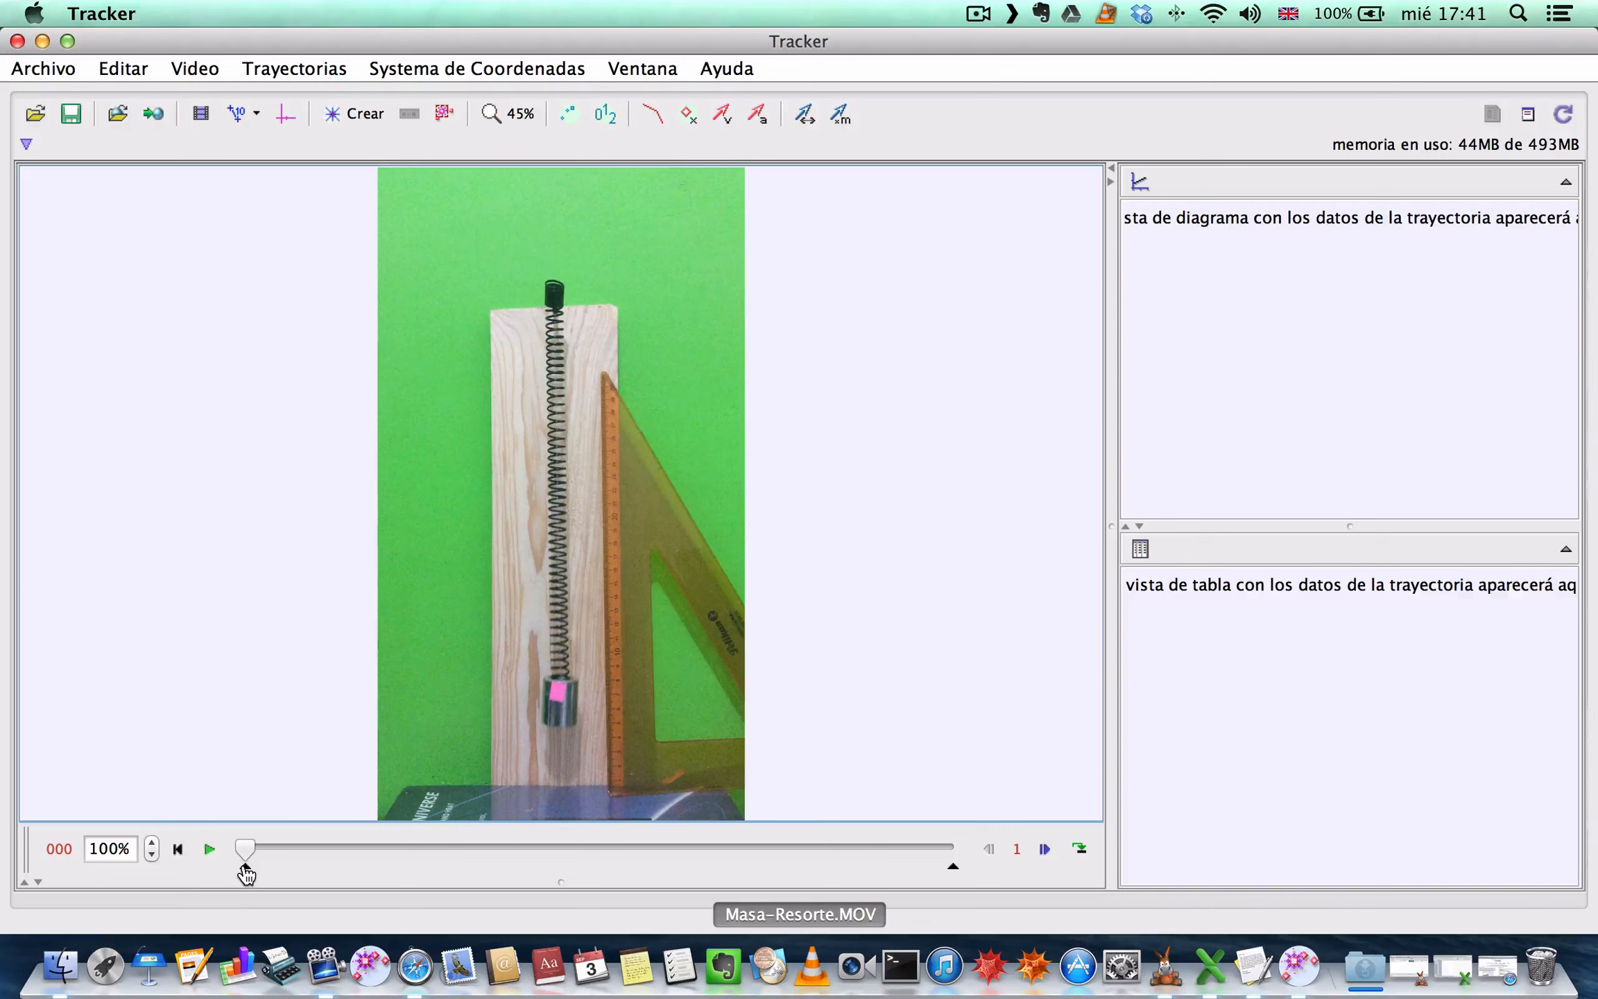
Step: Trim the video clip to start at frame 23 and end at frame 64
{"action": "left_click_drag", "start_coordinate": [253, 867], "coordinate": [263, 867]}
{"action": "left_click_drag", "start_coordinate": [274, 875], "coordinate": [299, 875]}
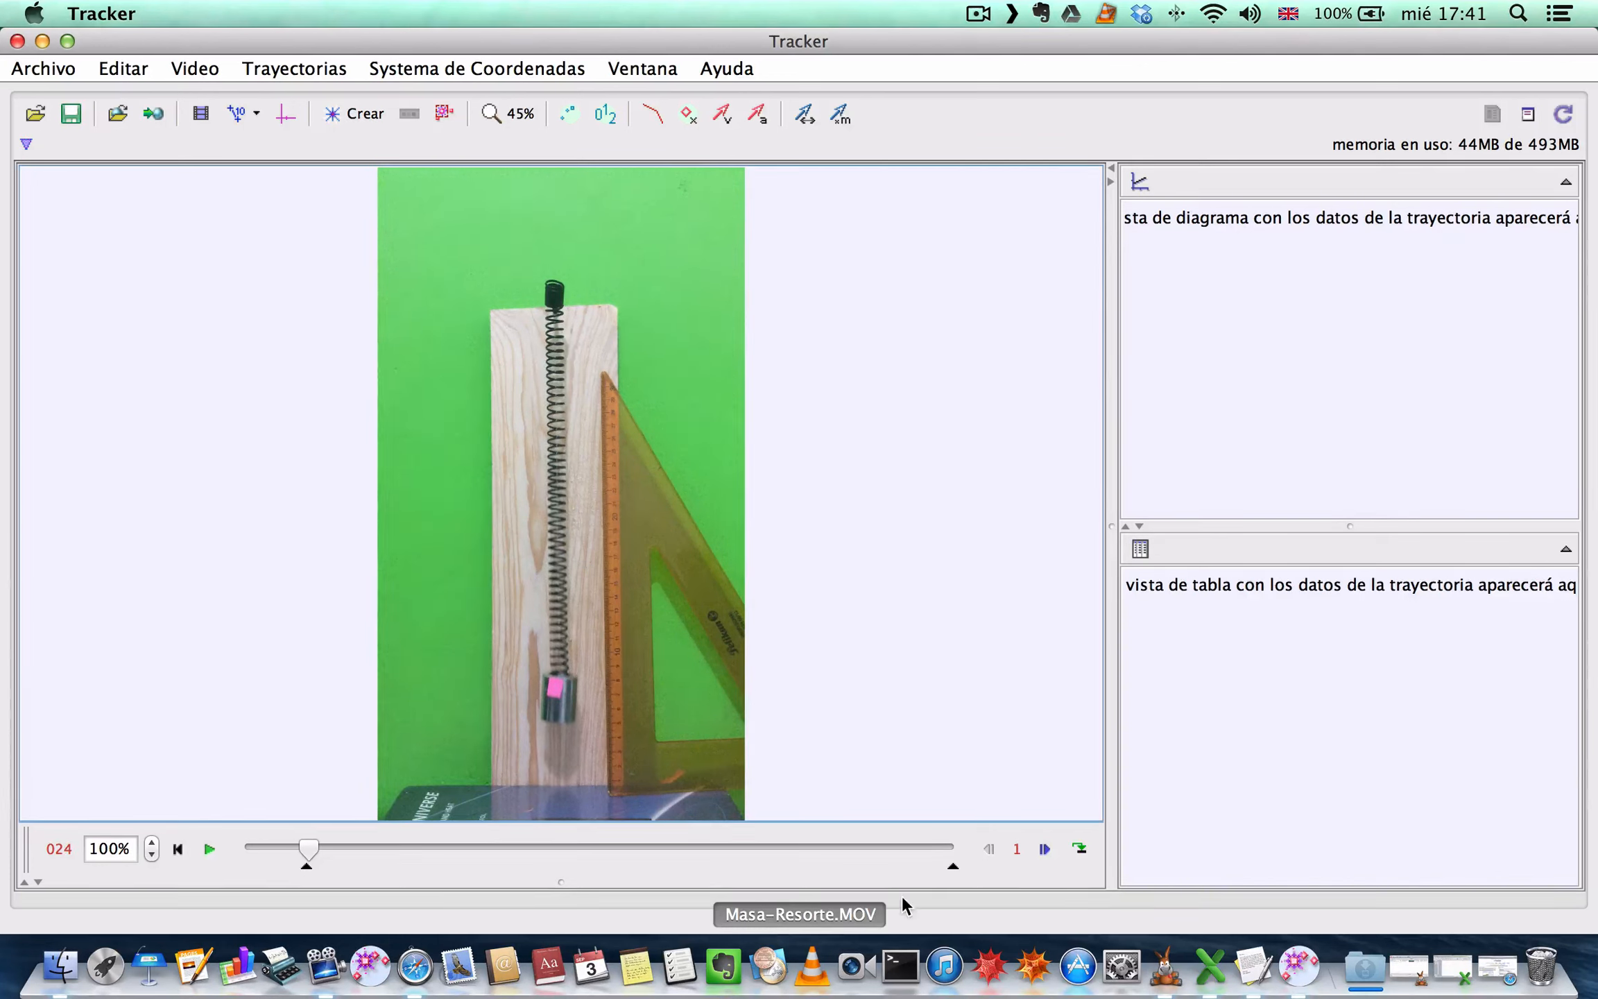
{"action": "left_click_drag", "start_coordinate": [952, 870], "coordinate": [488, 867]}
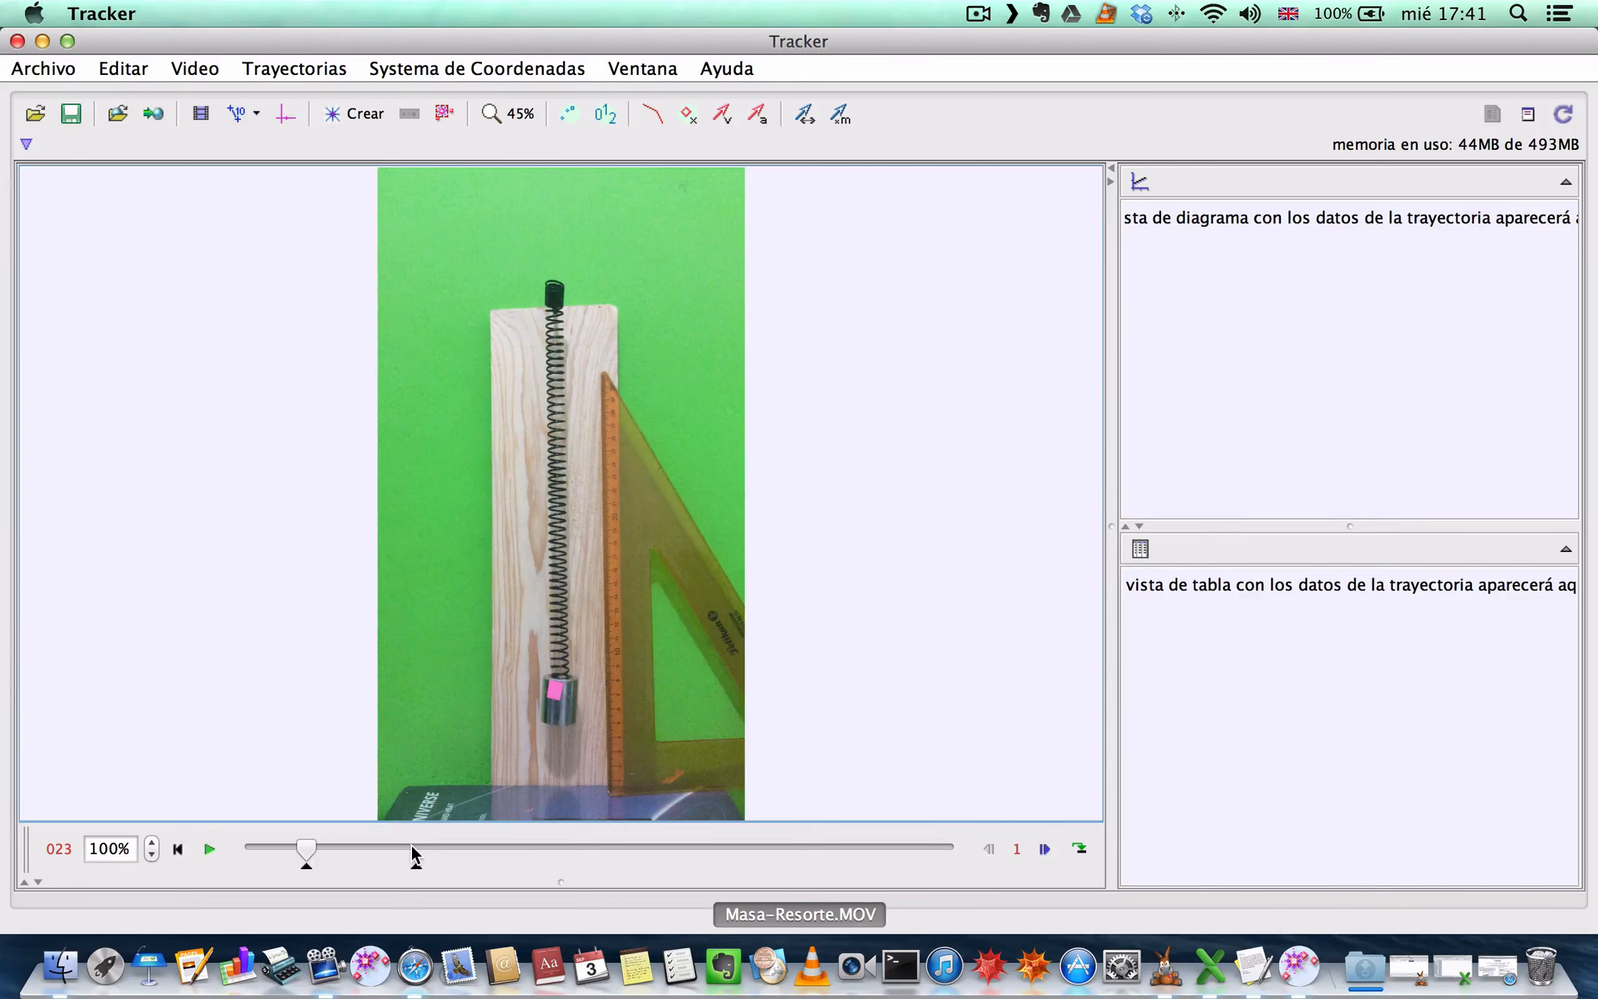
Step: Preview the trimmed clip by scrubbing and playing it, and return to its start frame
{"action": "left_click_drag", "start_coordinate": [307, 849], "coordinate": [414, 854]}
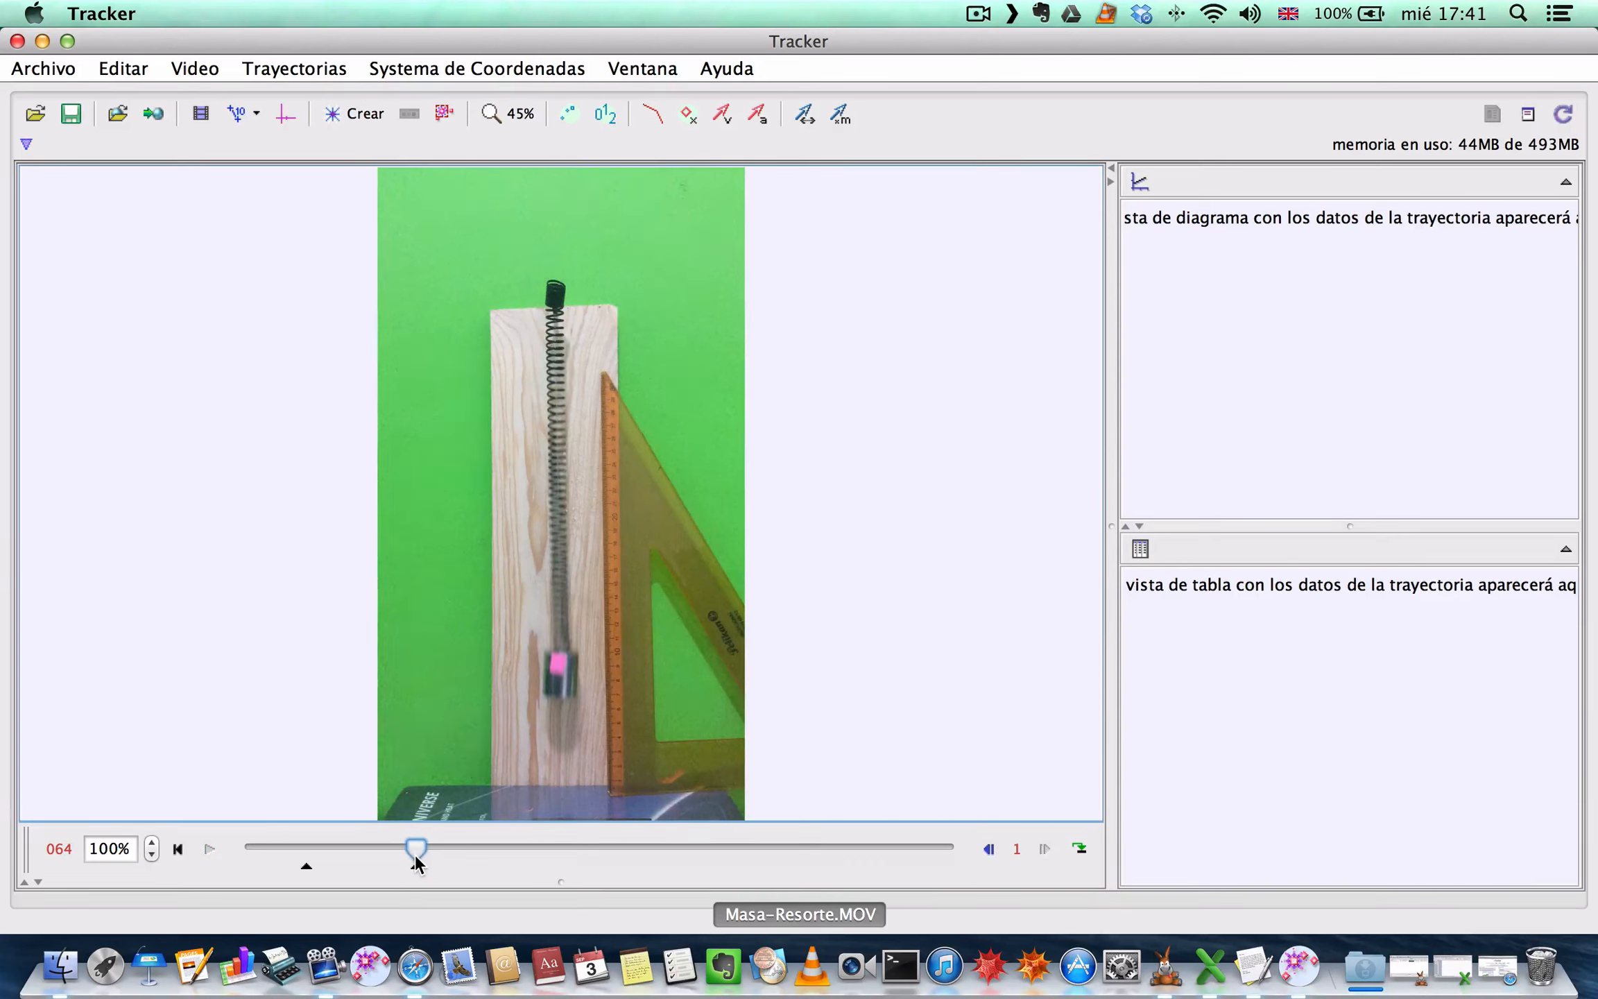
{"action": "left_click", "coordinate": [175, 846]}
{"action": "left_click", "coordinate": [208, 848]}
{"action": "left_click", "coordinate": [177, 849]}
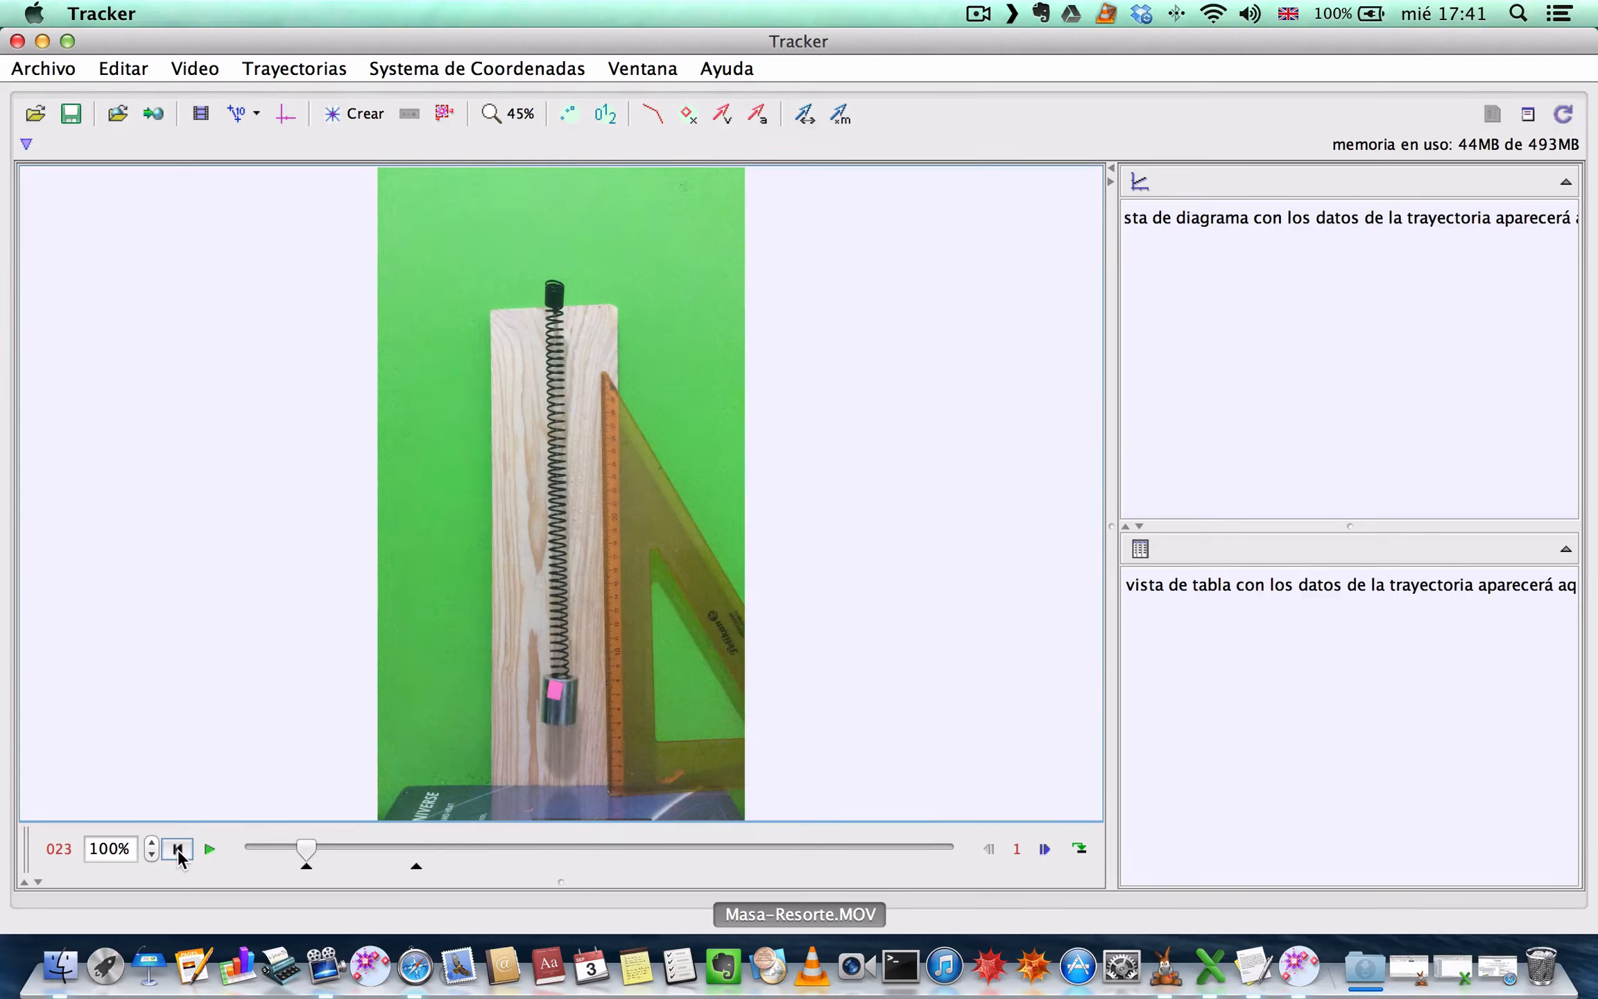
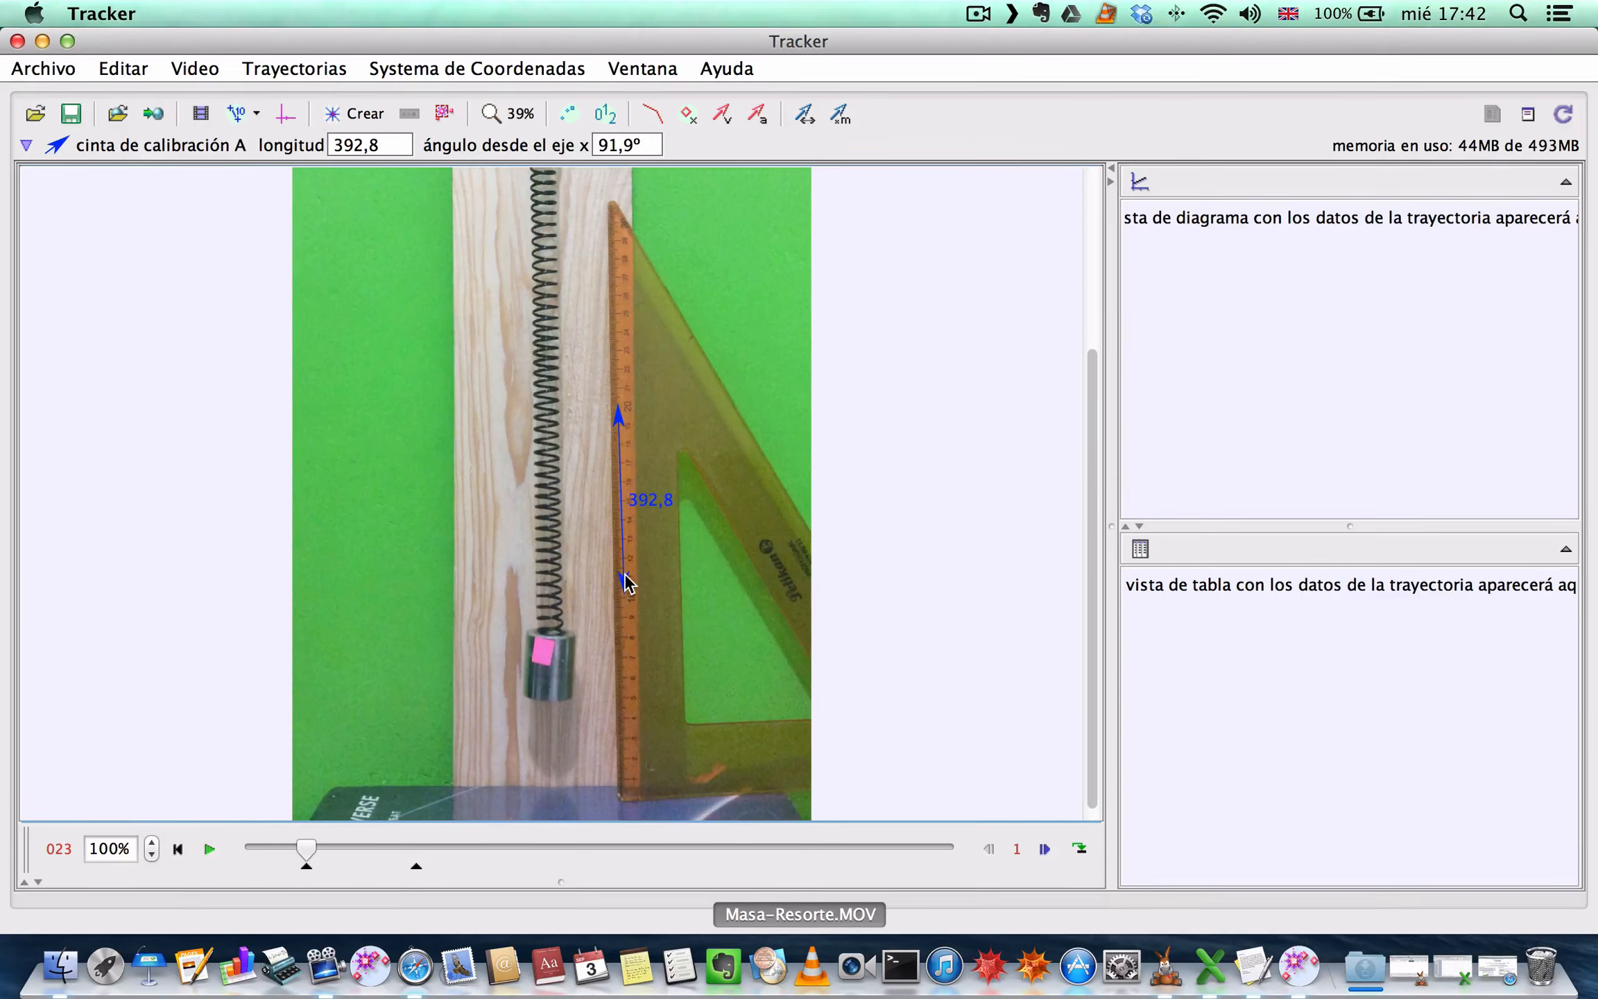
Step: Fine-tune the calibration tape's lower end on the set square's scale and set the tape's length to 0,1
{"action": "left_click_drag", "start_coordinate": [626, 587], "coordinate": [624, 591]}
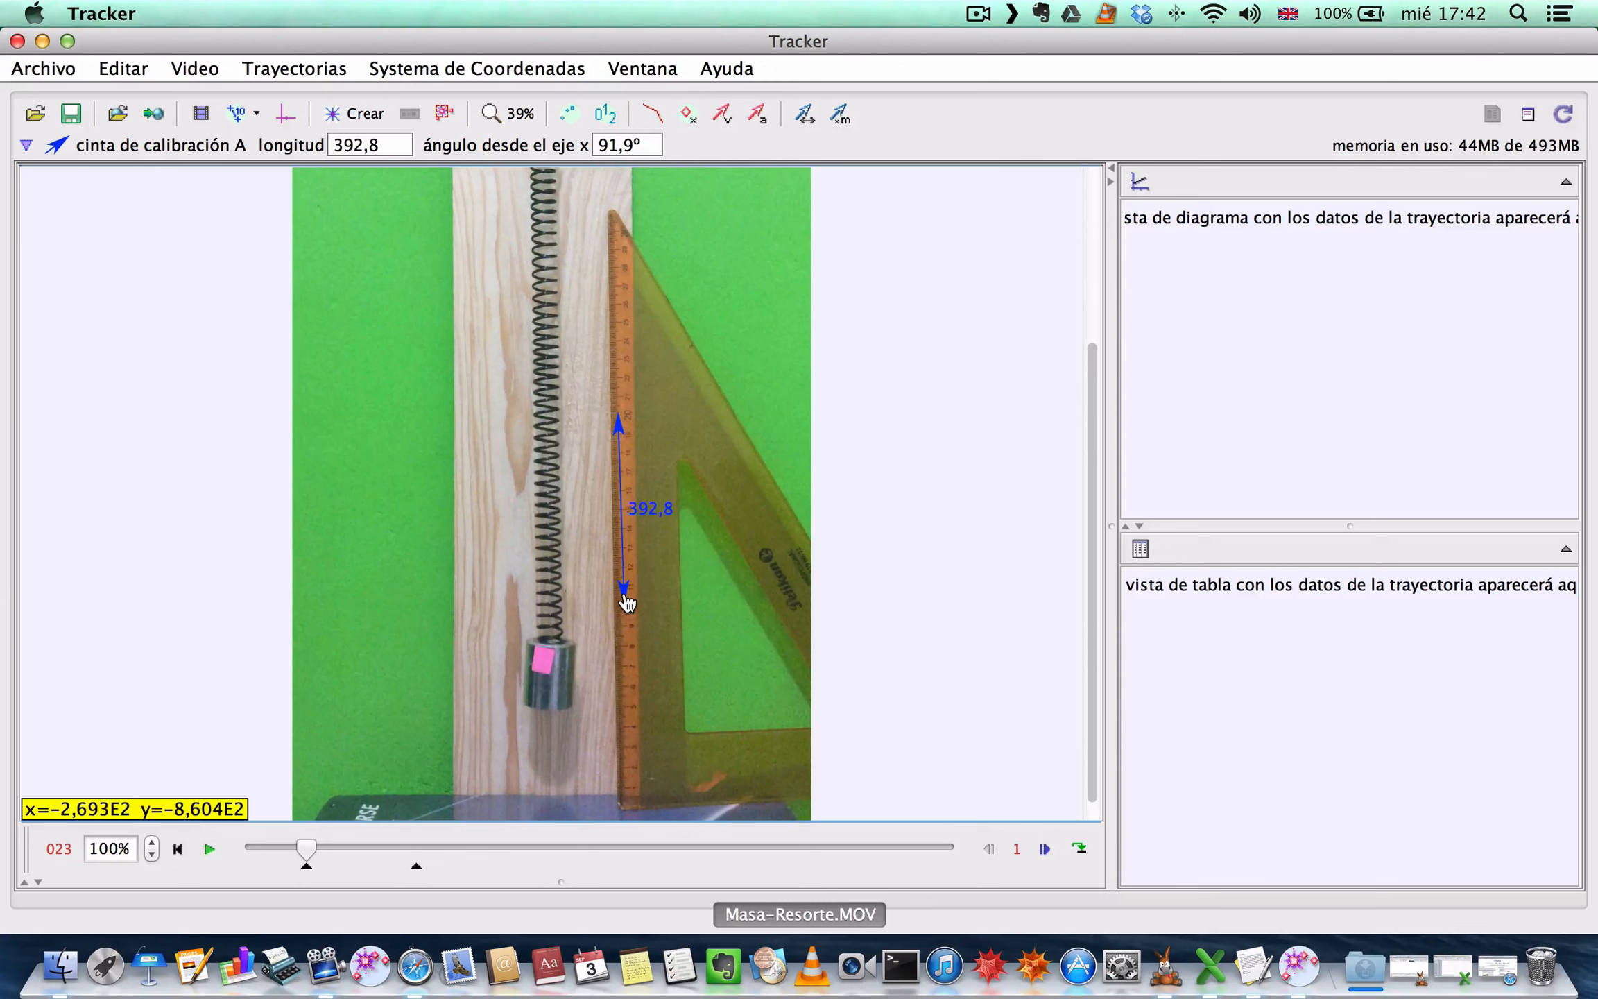
{"action": "left_click_drag", "start_coordinate": [625, 600], "coordinate": [623, 601]}
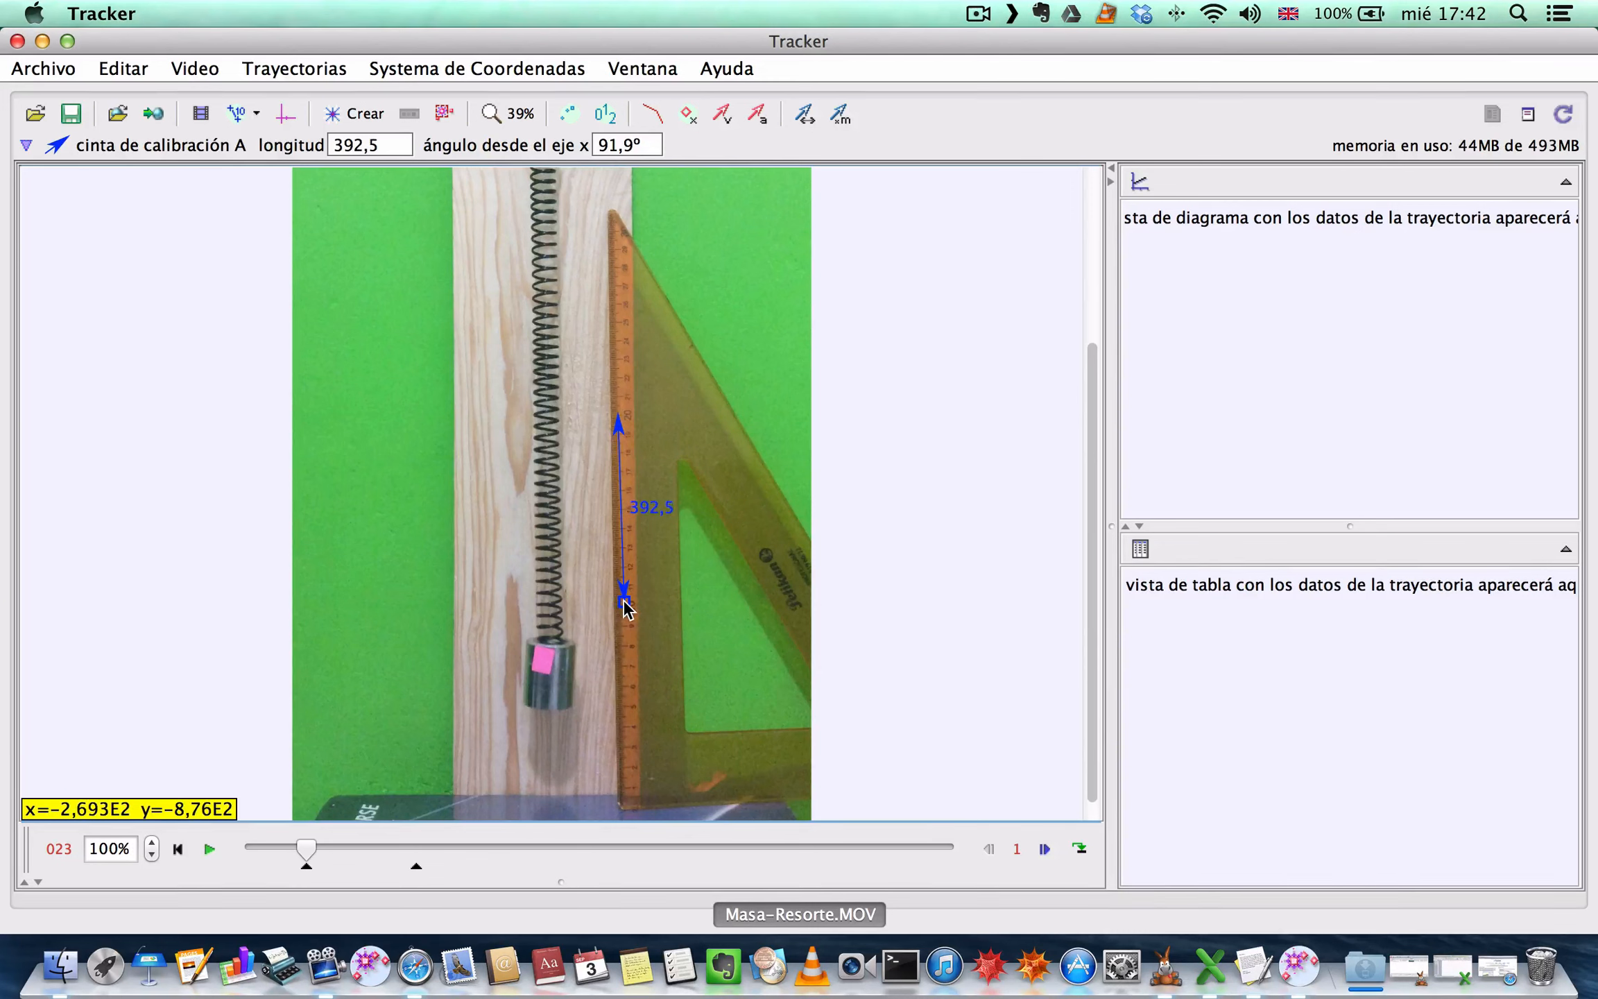
{"action": "left_click", "coordinate": [650, 508]}
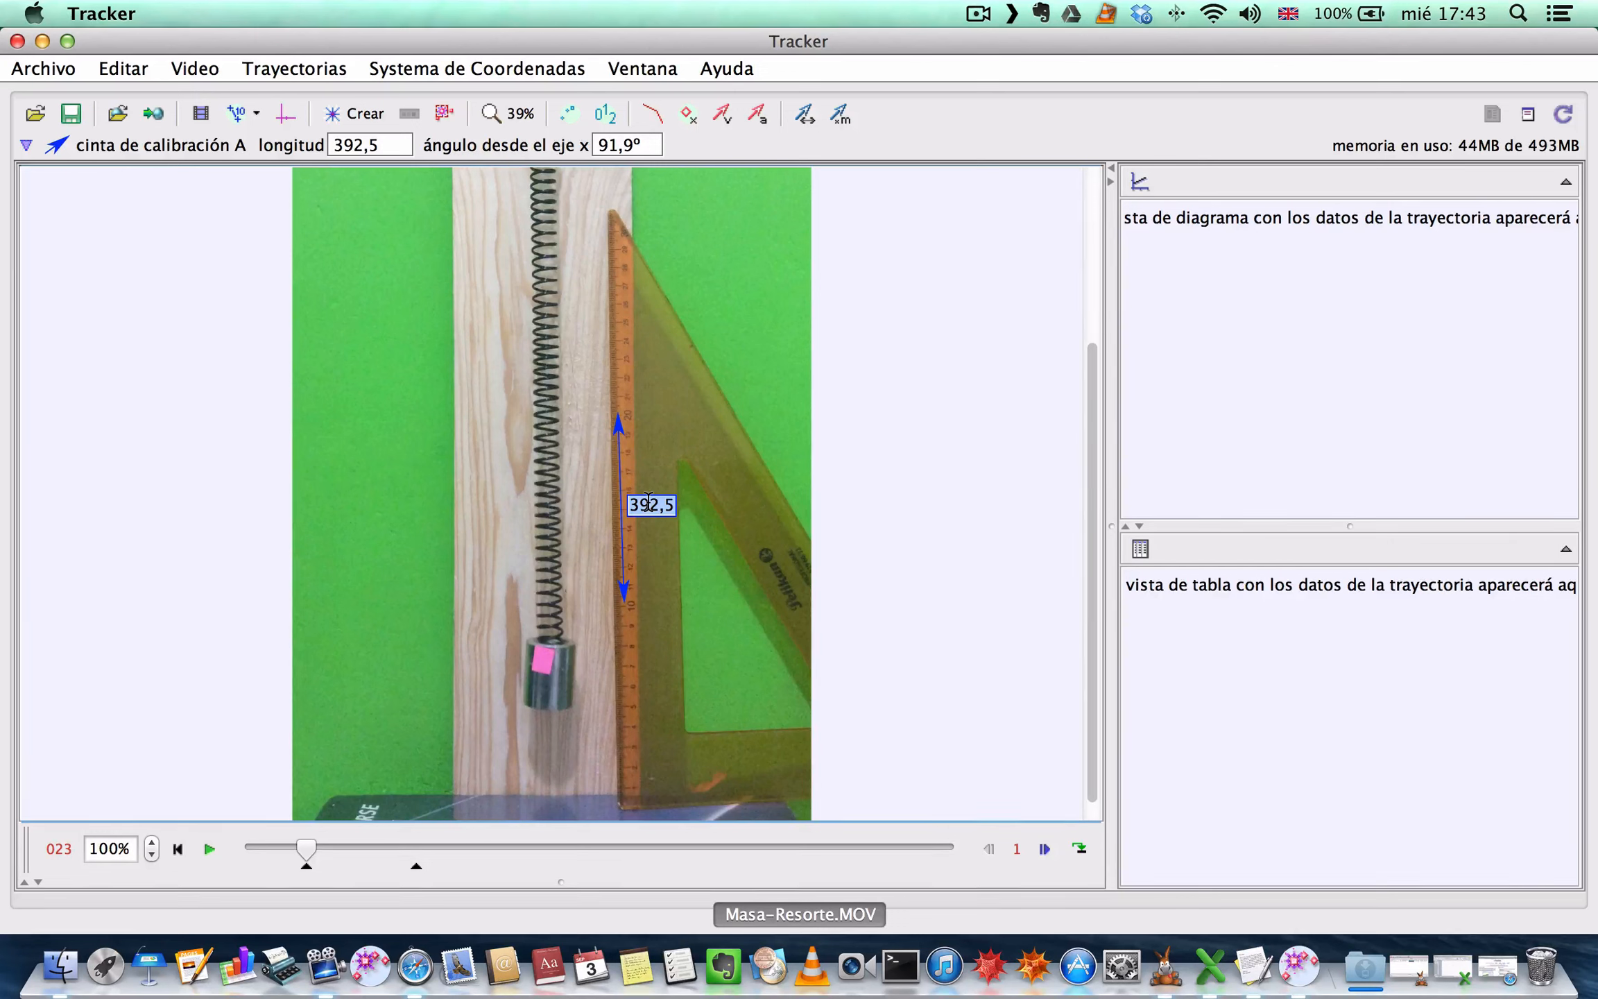
{"action": "type", "text": "0,1"}
{"action": "key", "text": "Return"}
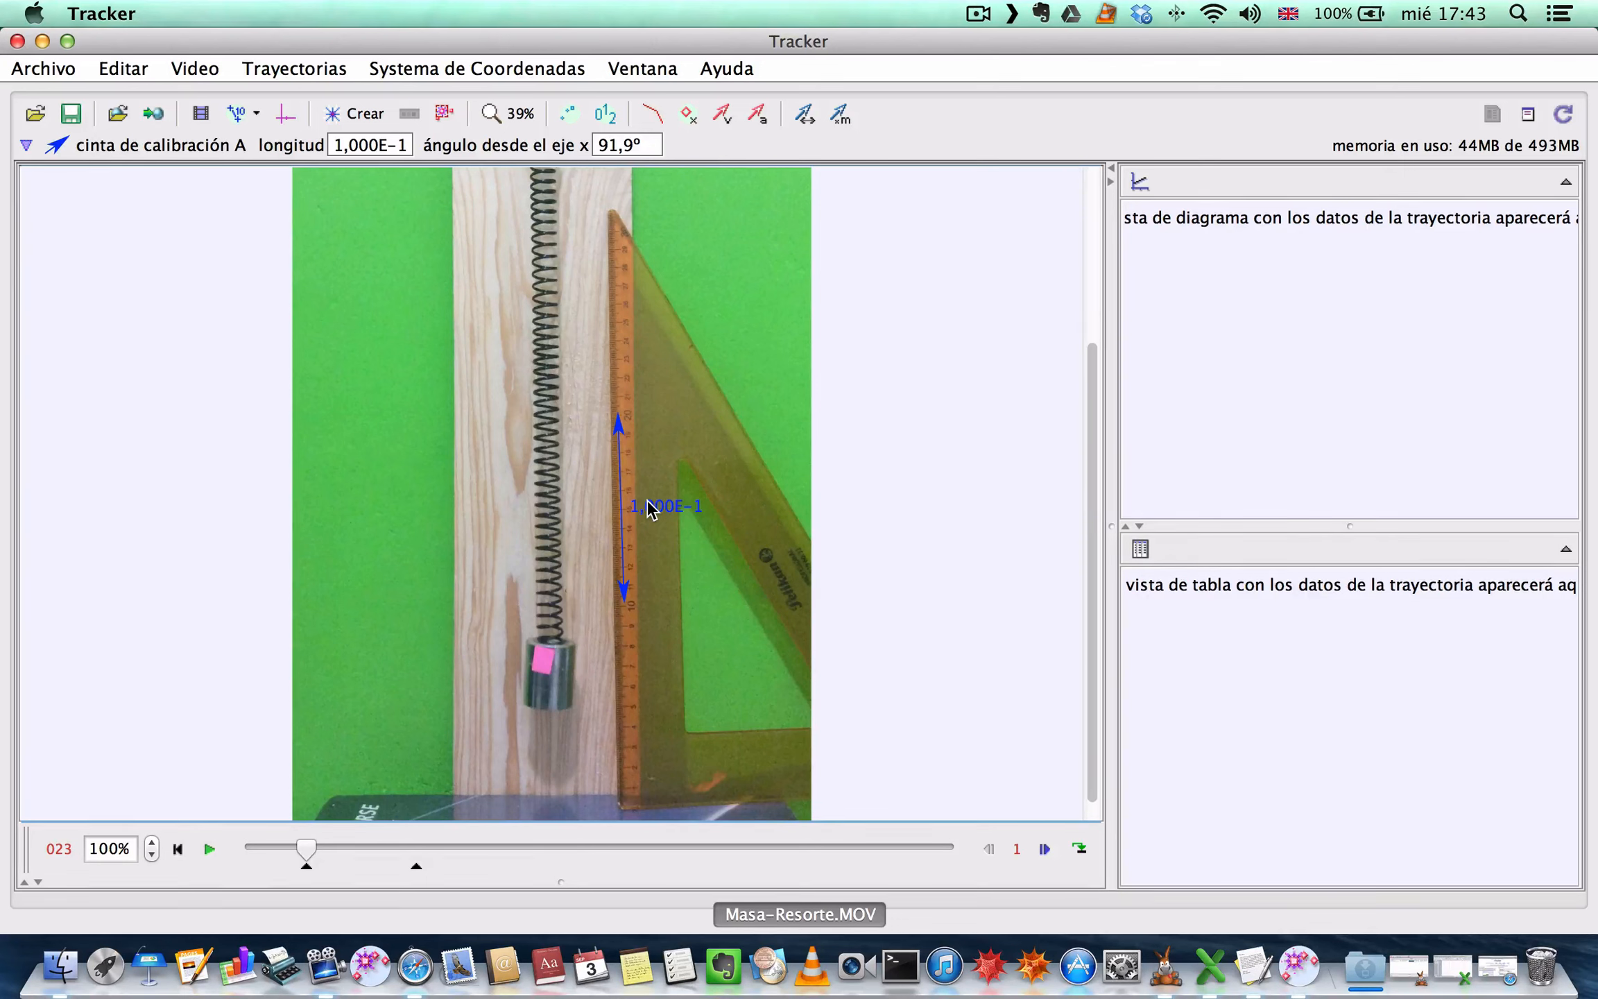
Step: Show the coordinate axes, place their origin on the spring above the mass, and rotate them to -90° from the horizontal
{"action": "left_click", "coordinate": [283, 120]}
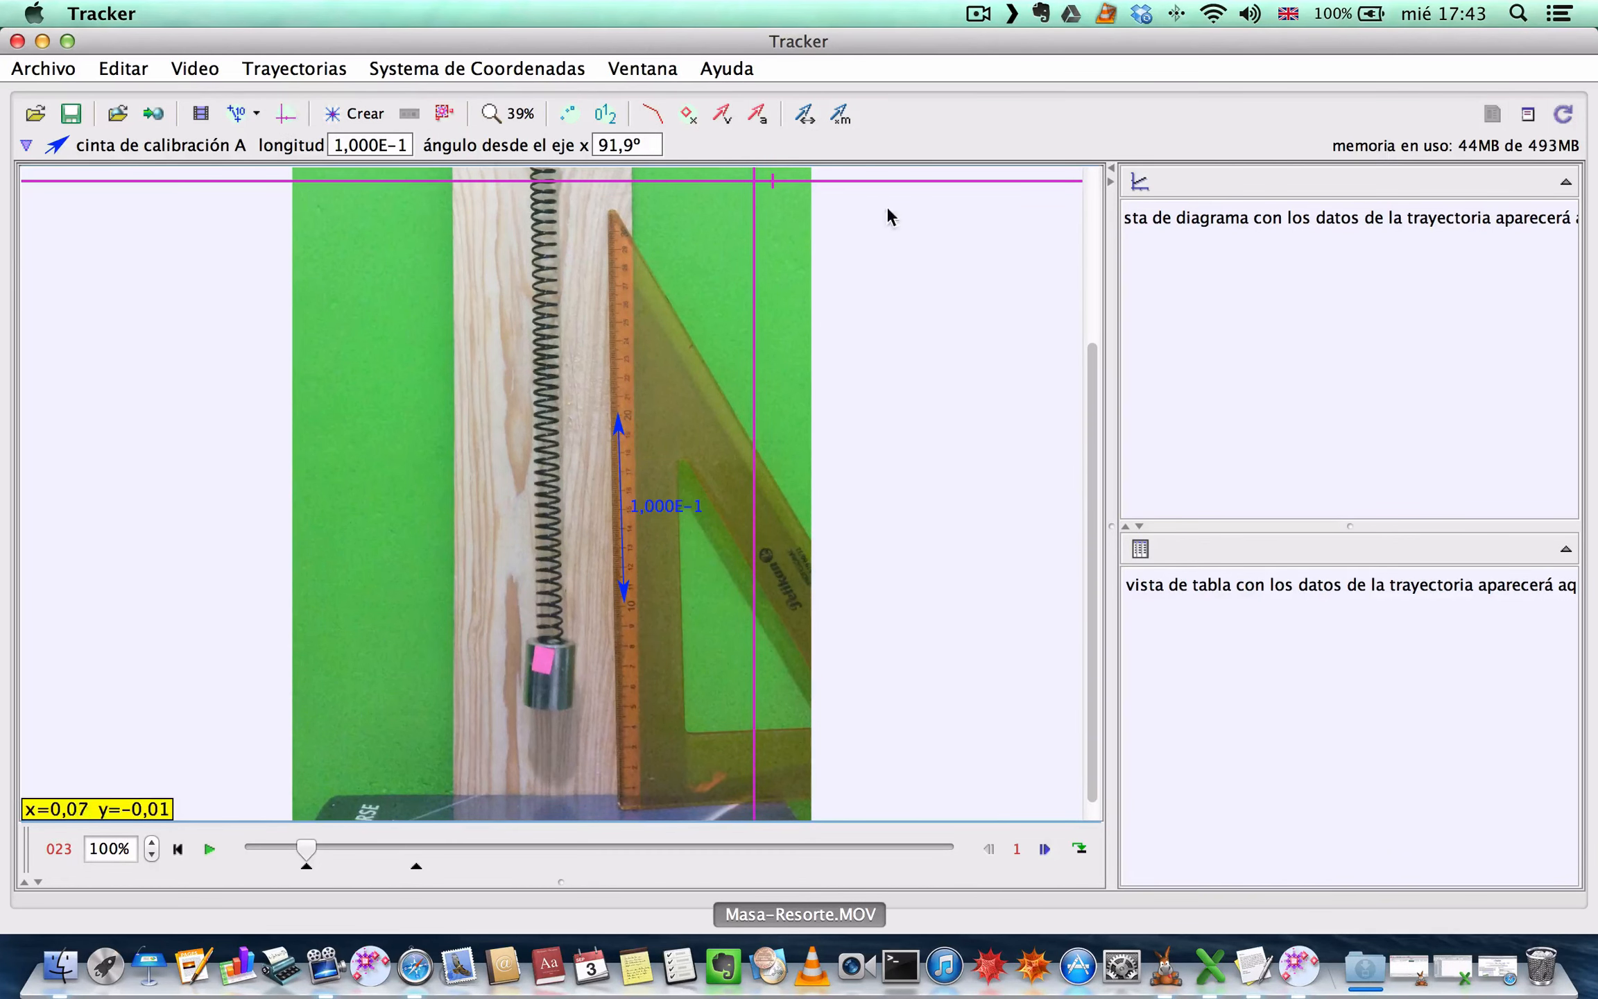
{"action": "left_click_drag", "start_coordinate": [762, 186], "coordinate": [542, 401]}
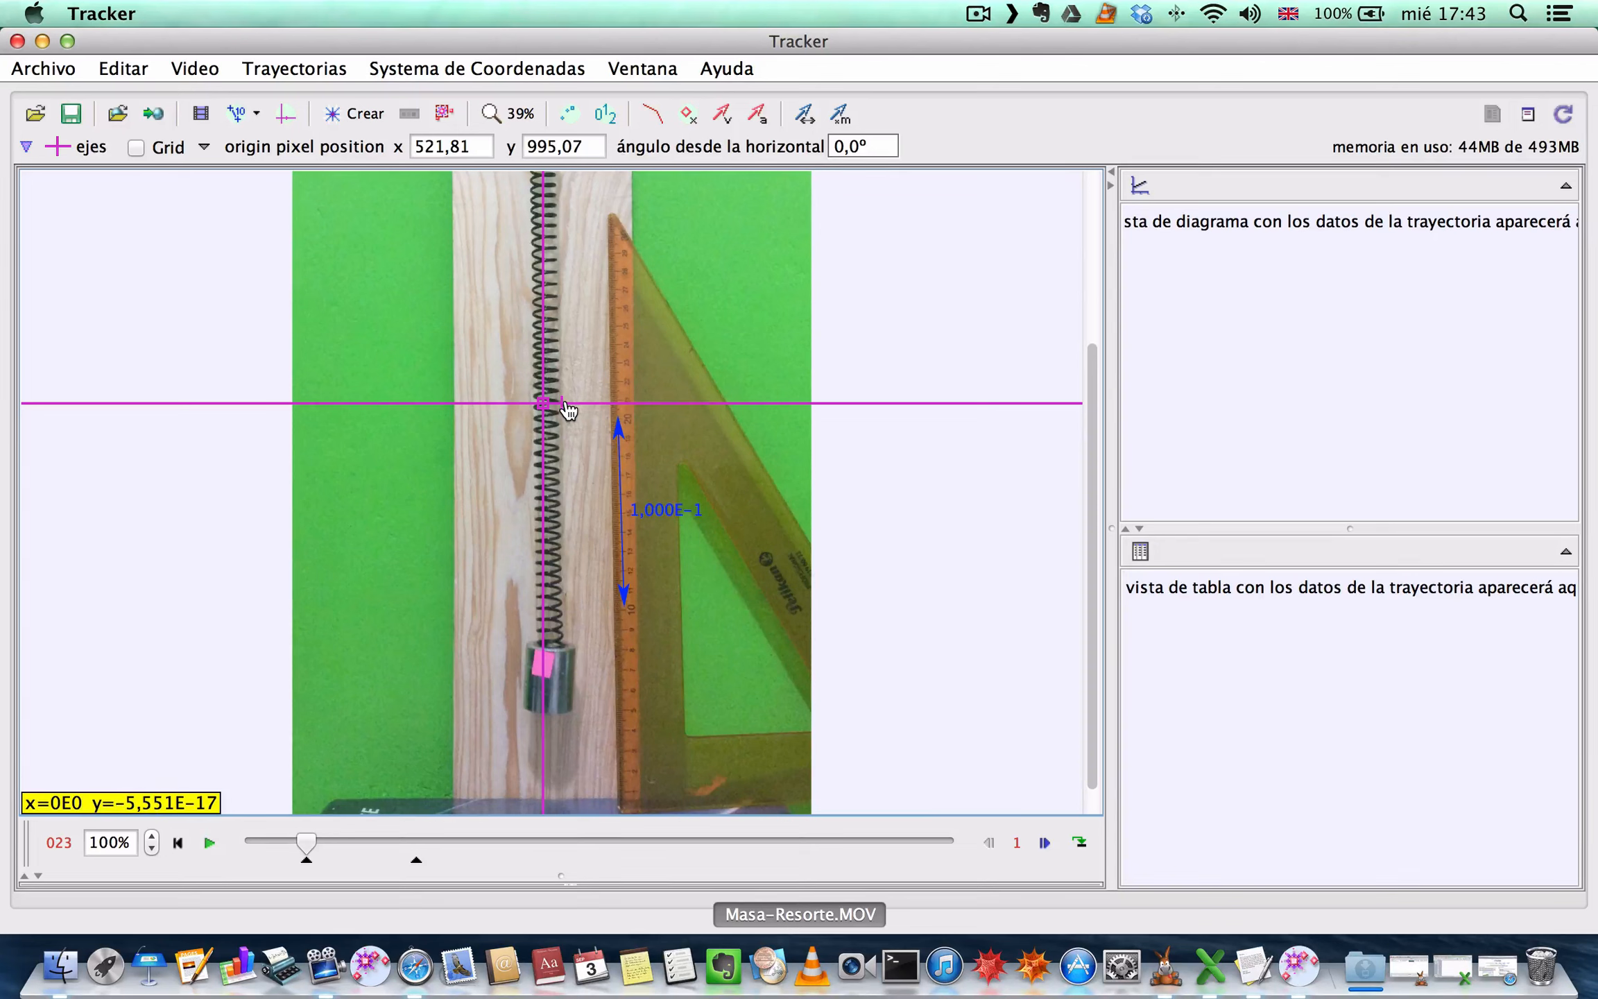
{"action": "left_click_drag", "start_coordinate": [560, 413], "coordinate": [545, 728]}
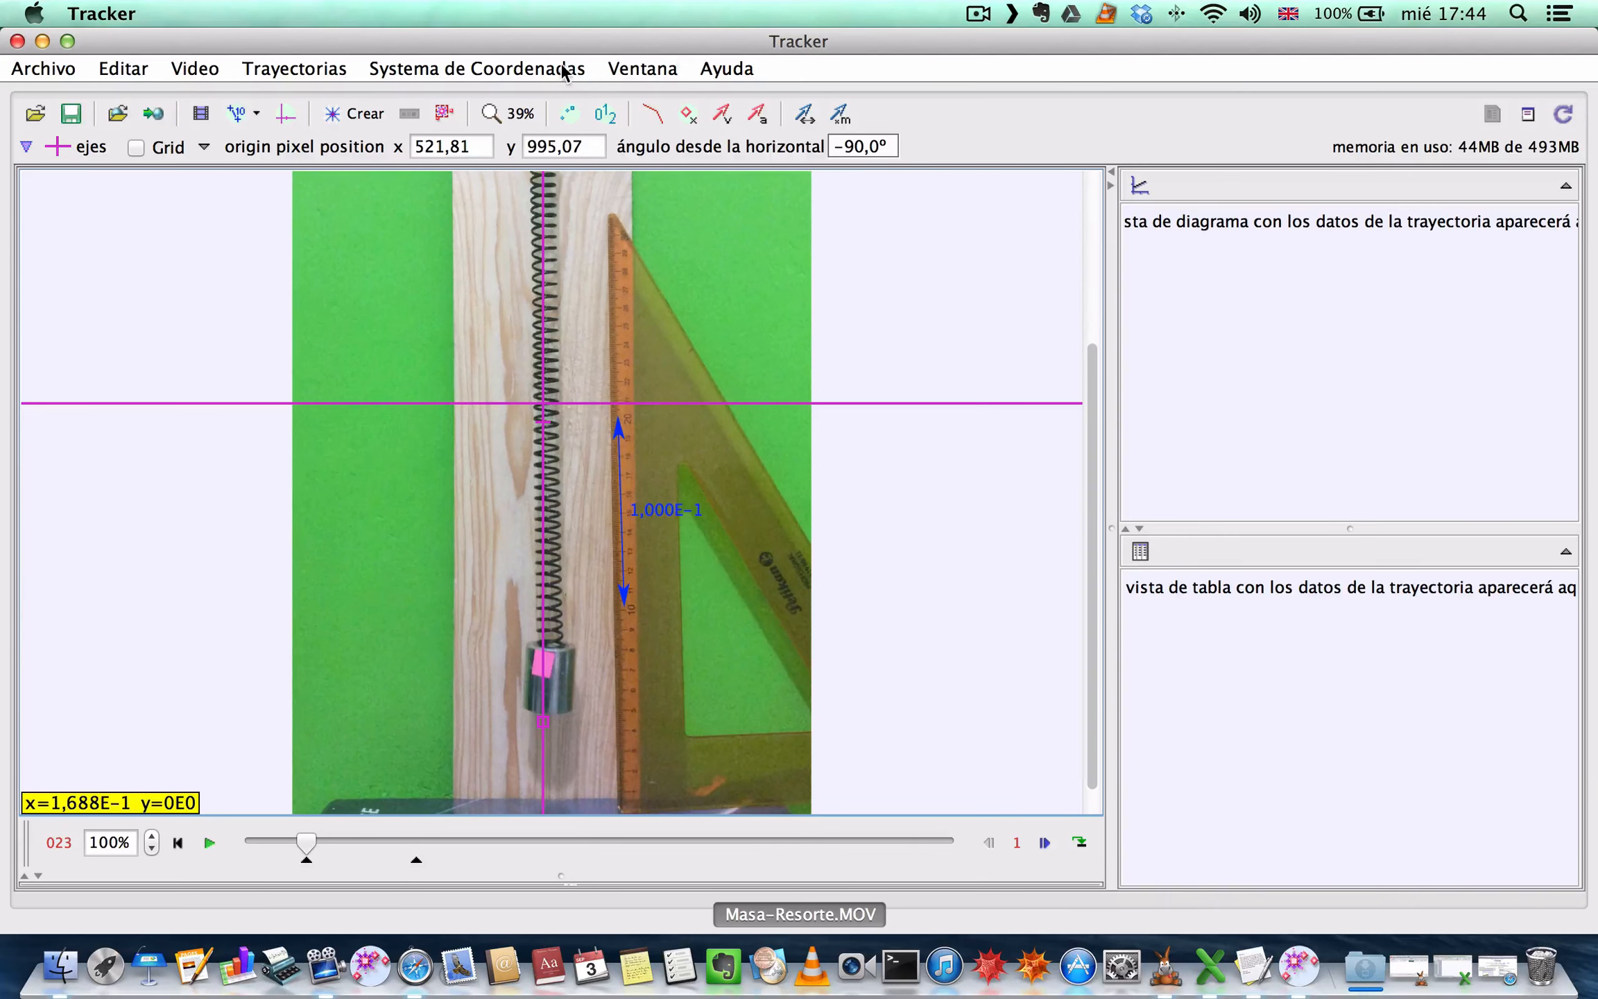
Step: Create a point mass track, and hide the calibration tape and the coordinate axes
{"action": "left_click", "coordinate": [370, 119]}
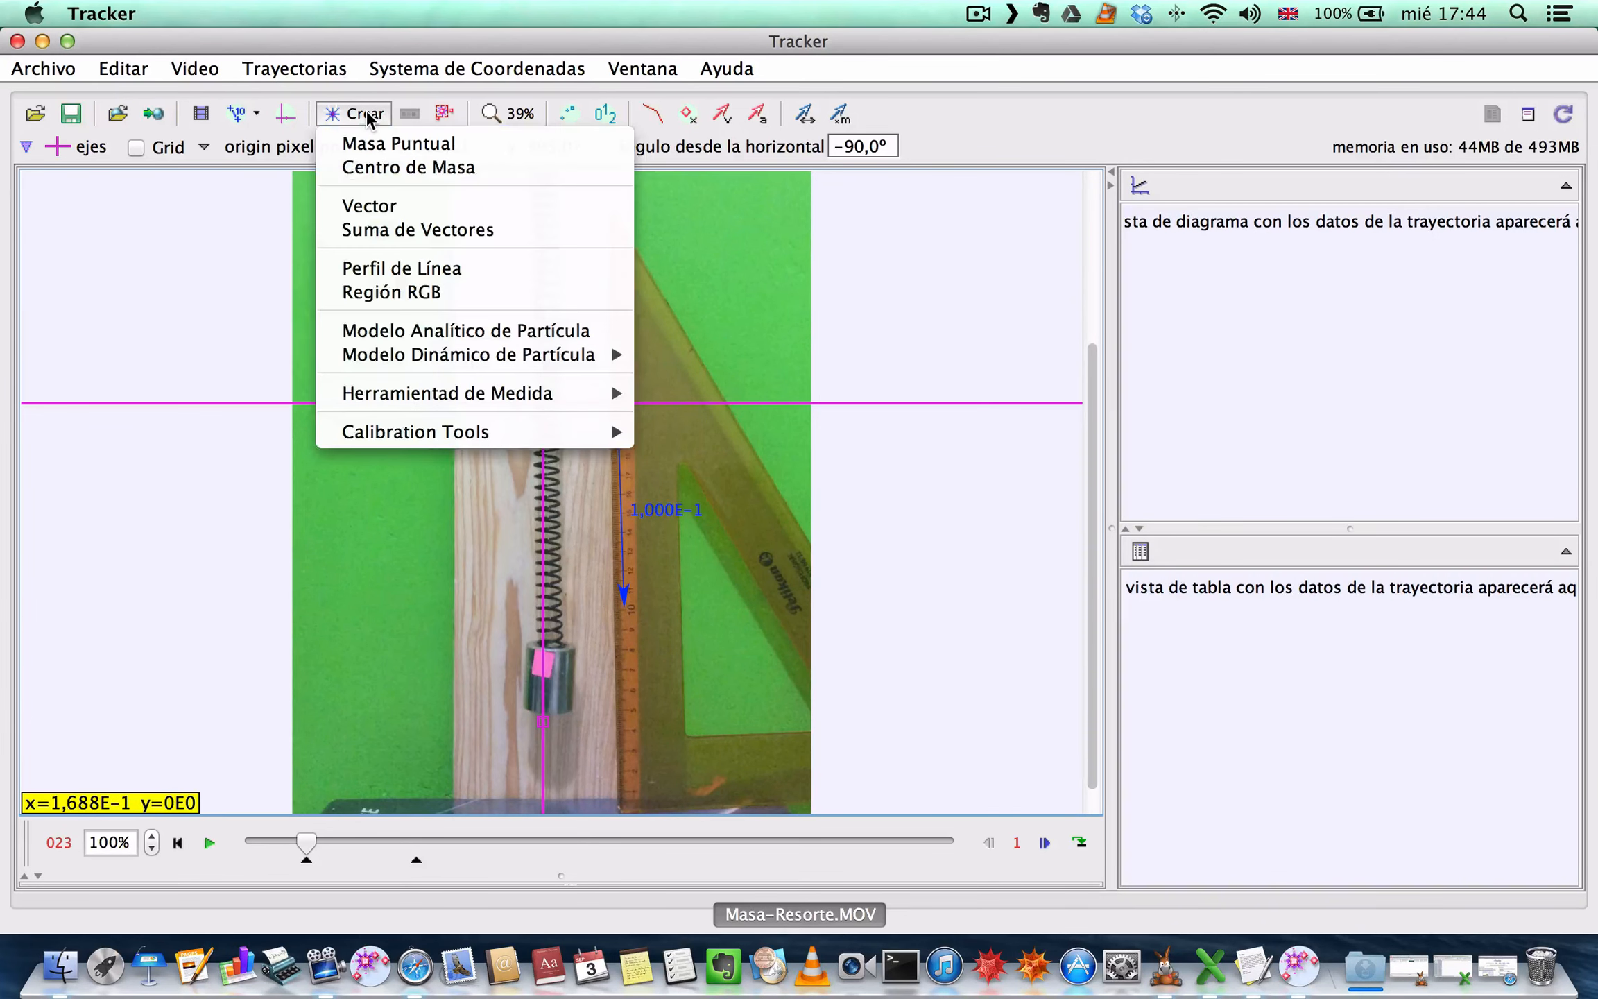
{"action": "left_click", "coordinate": [380, 145]}
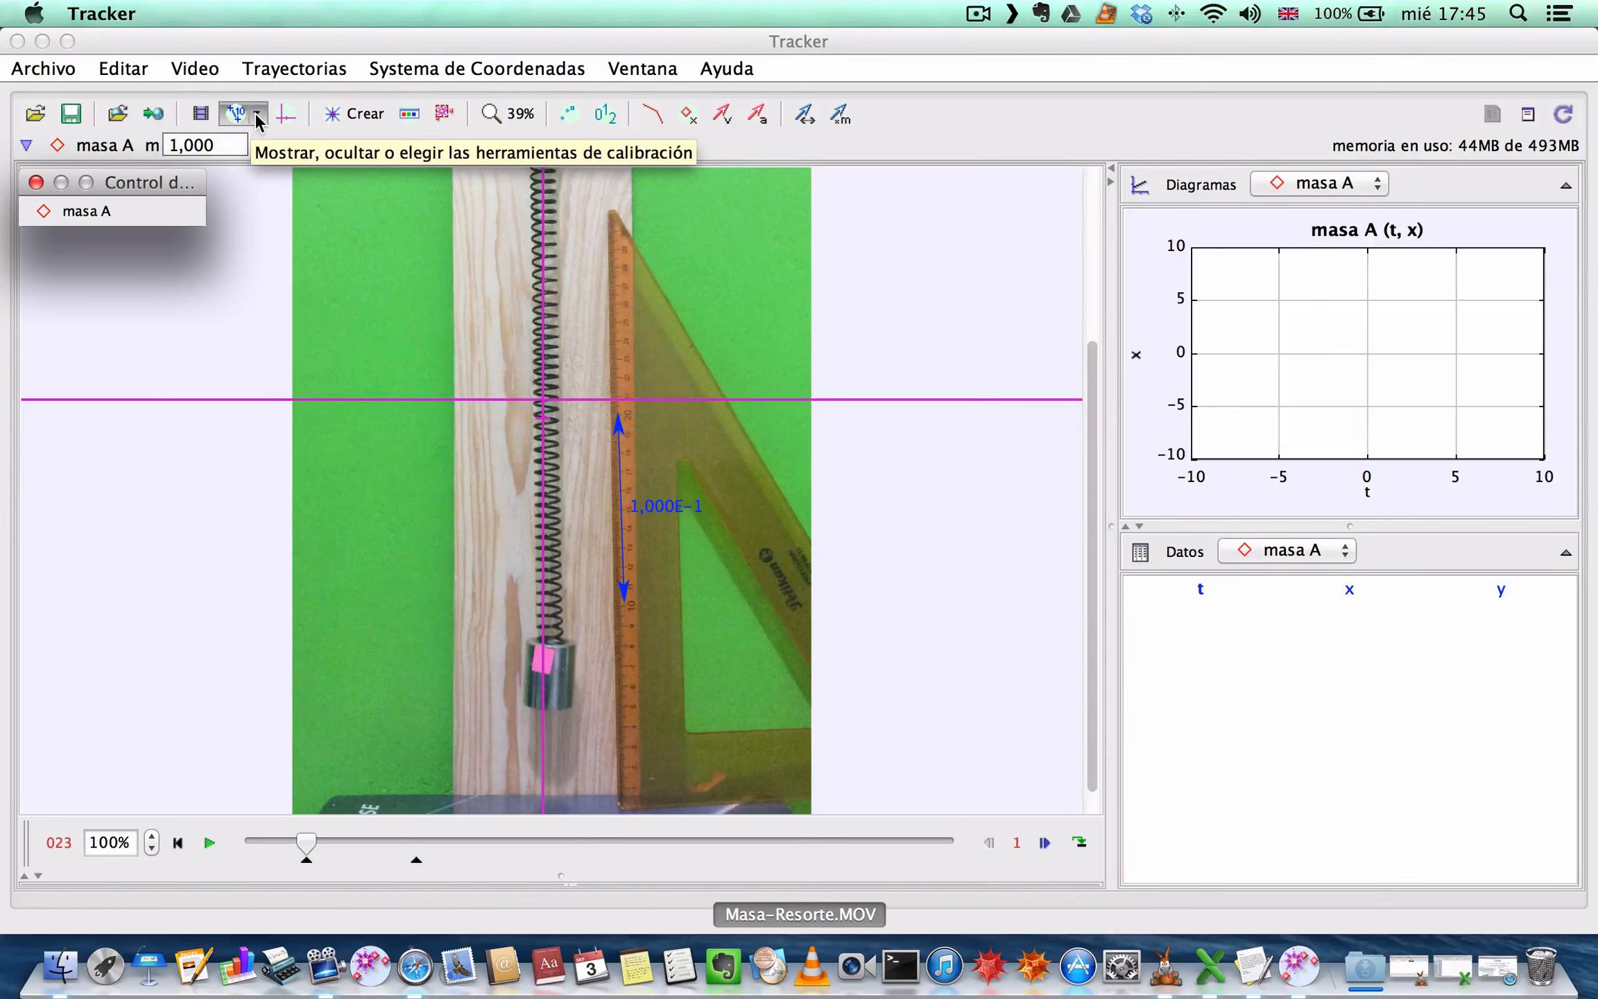
{"action": "left_click", "coordinate": [228, 113]}
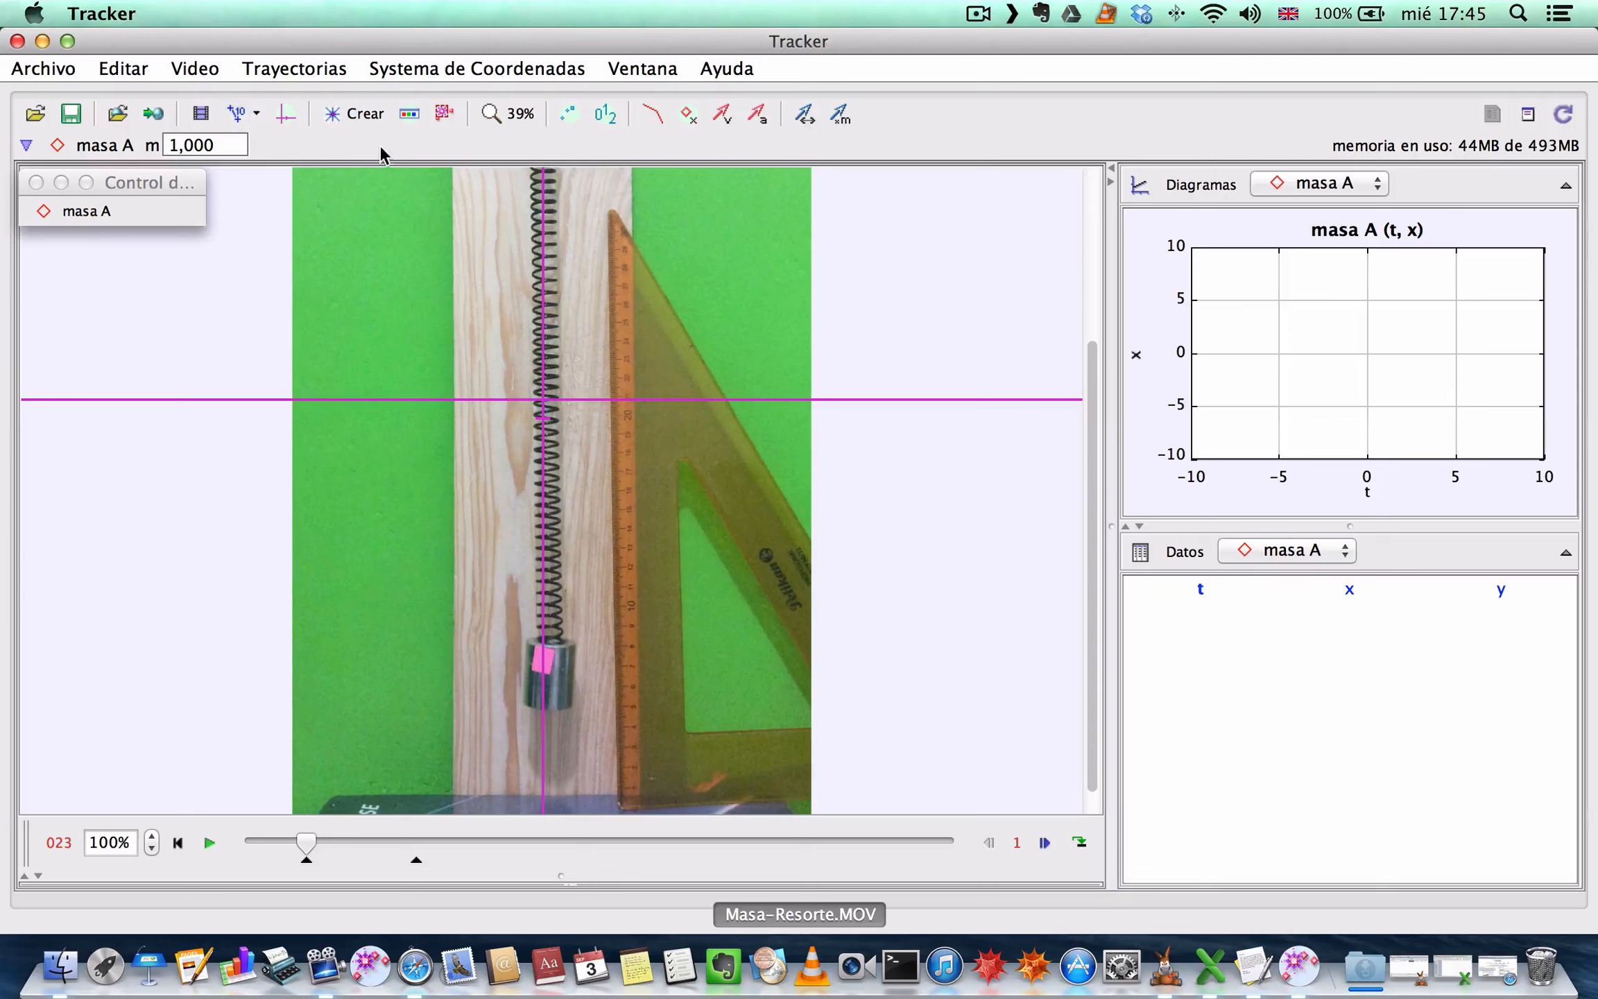
{"action": "left_click", "coordinate": [285, 114]}
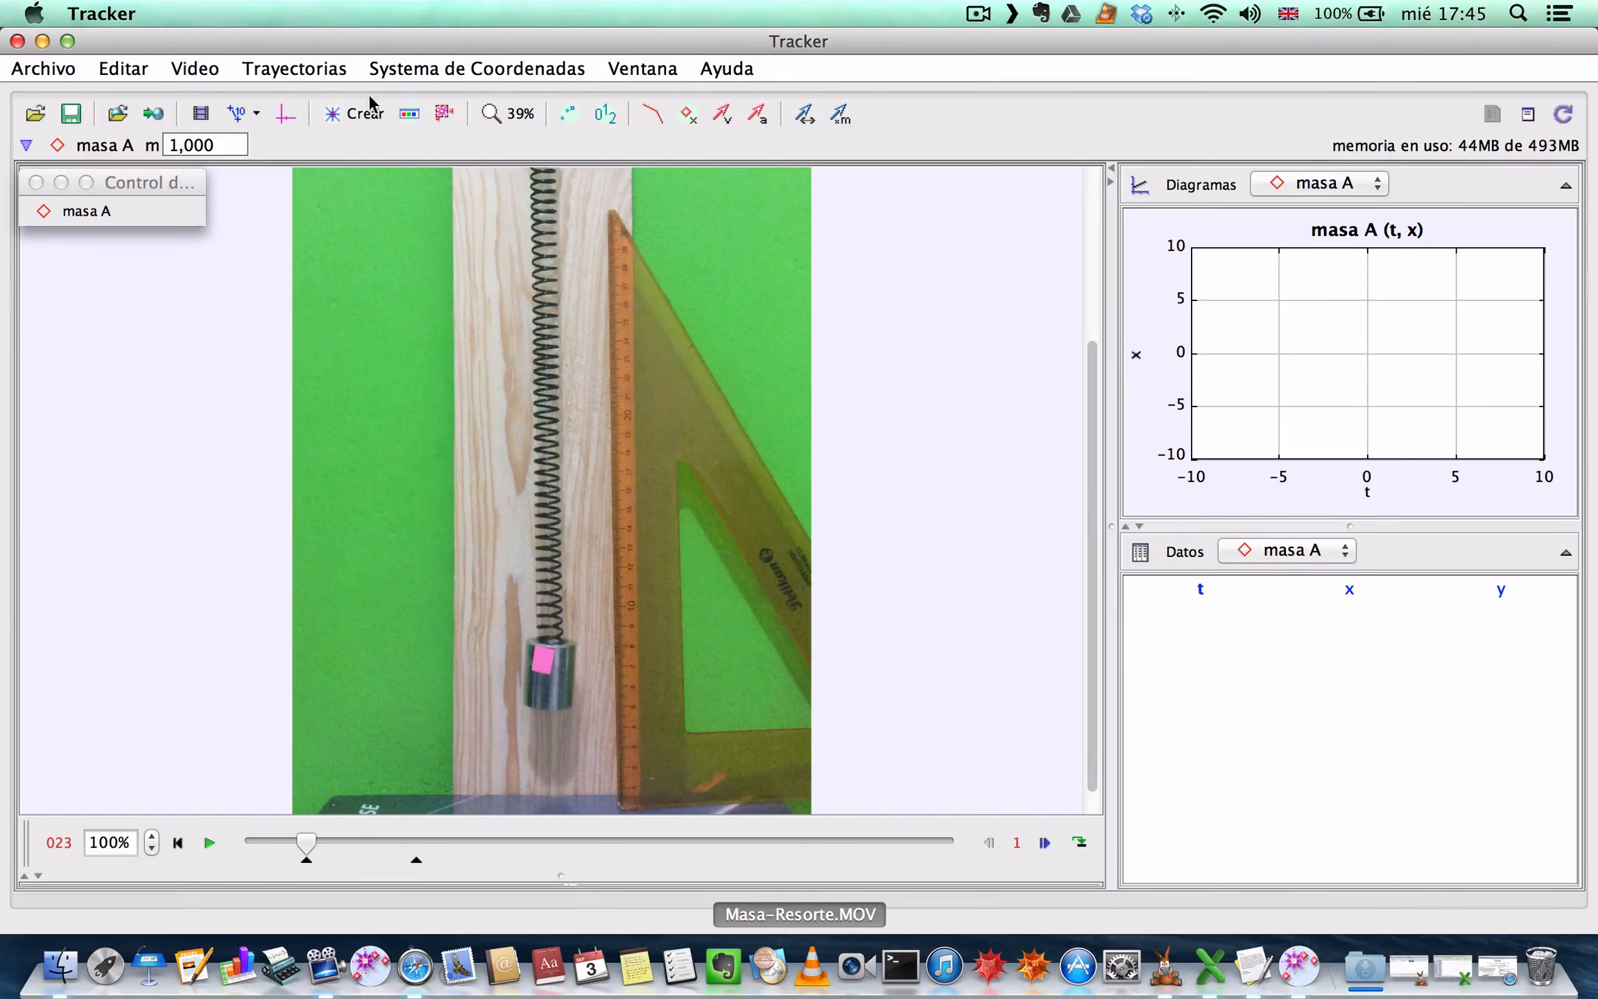
Step: Set up the Autotracker to target masa A's position along the x-axis only, and hide the coordinate axes
{"action": "left_click", "coordinate": [444, 113]}
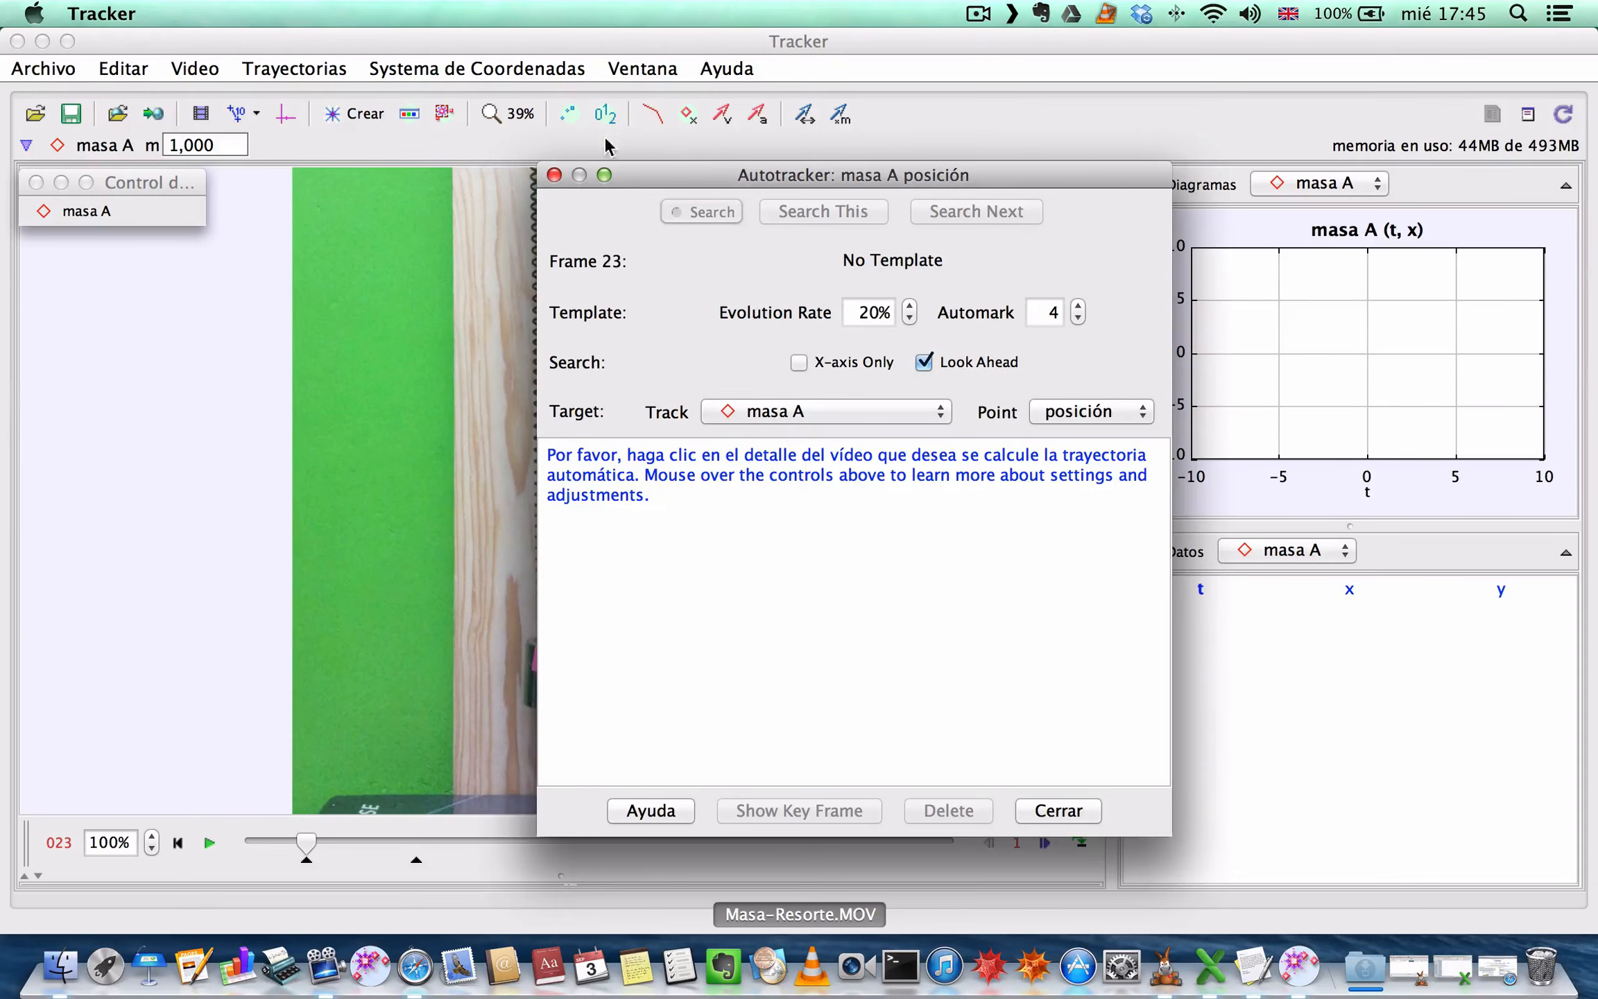
{"action": "left_click_drag", "start_coordinate": [692, 176], "coordinate": [1035, 111]}
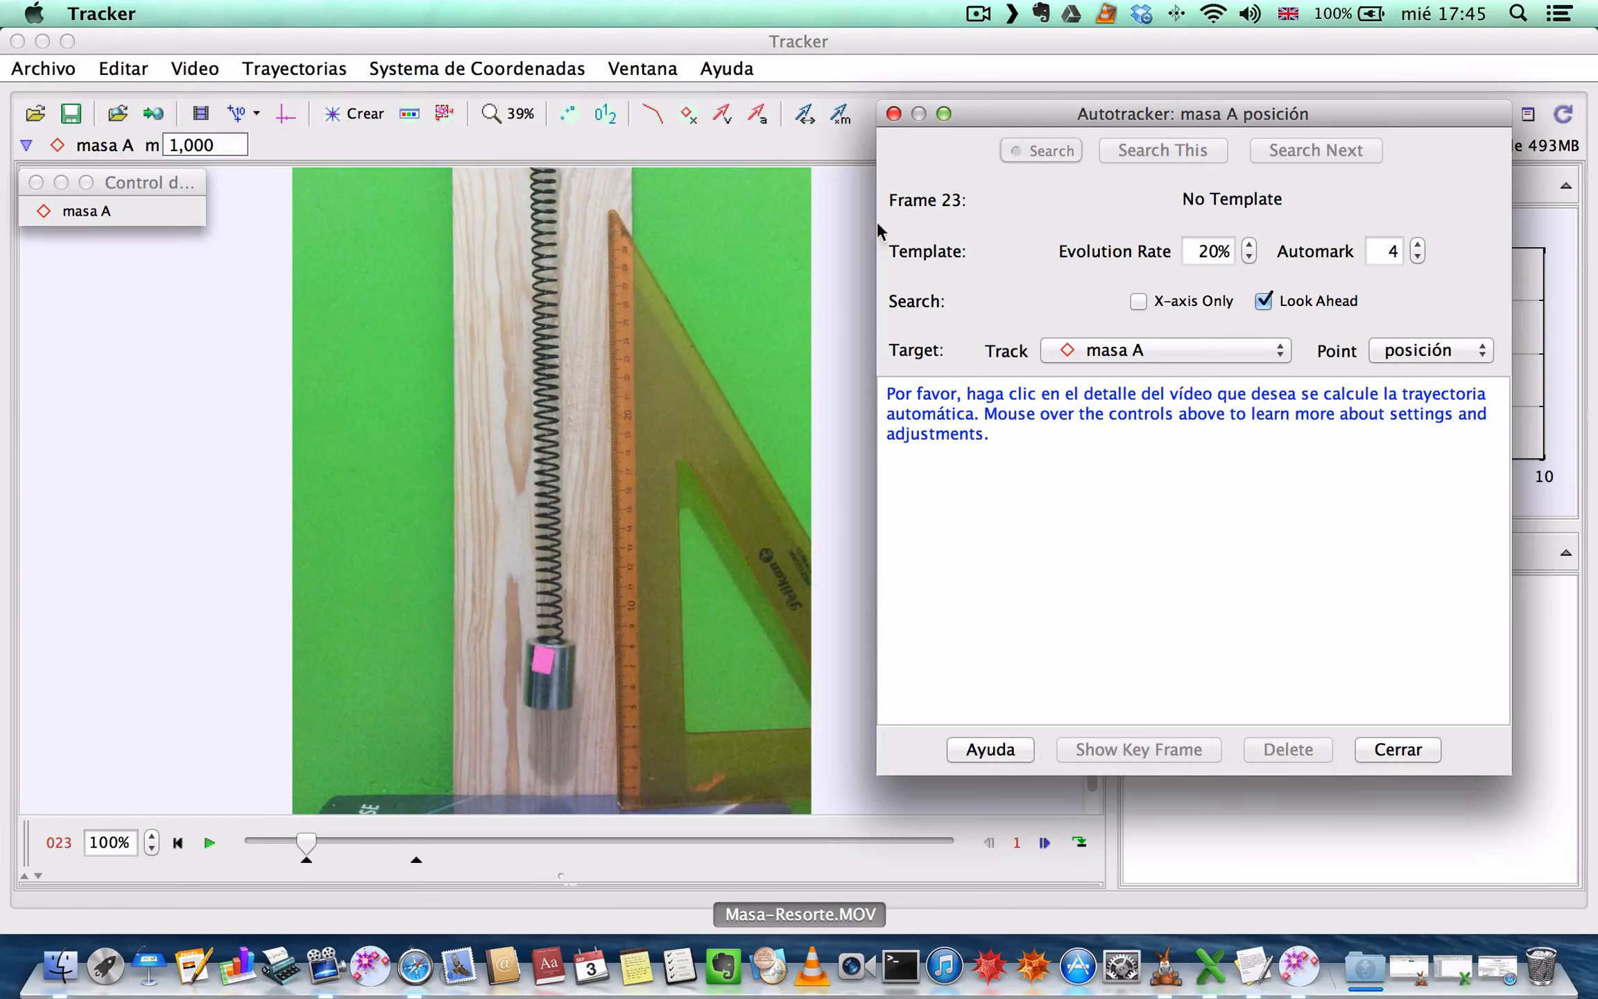
{"action": "left_click", "coordinate": [1175, 350]}
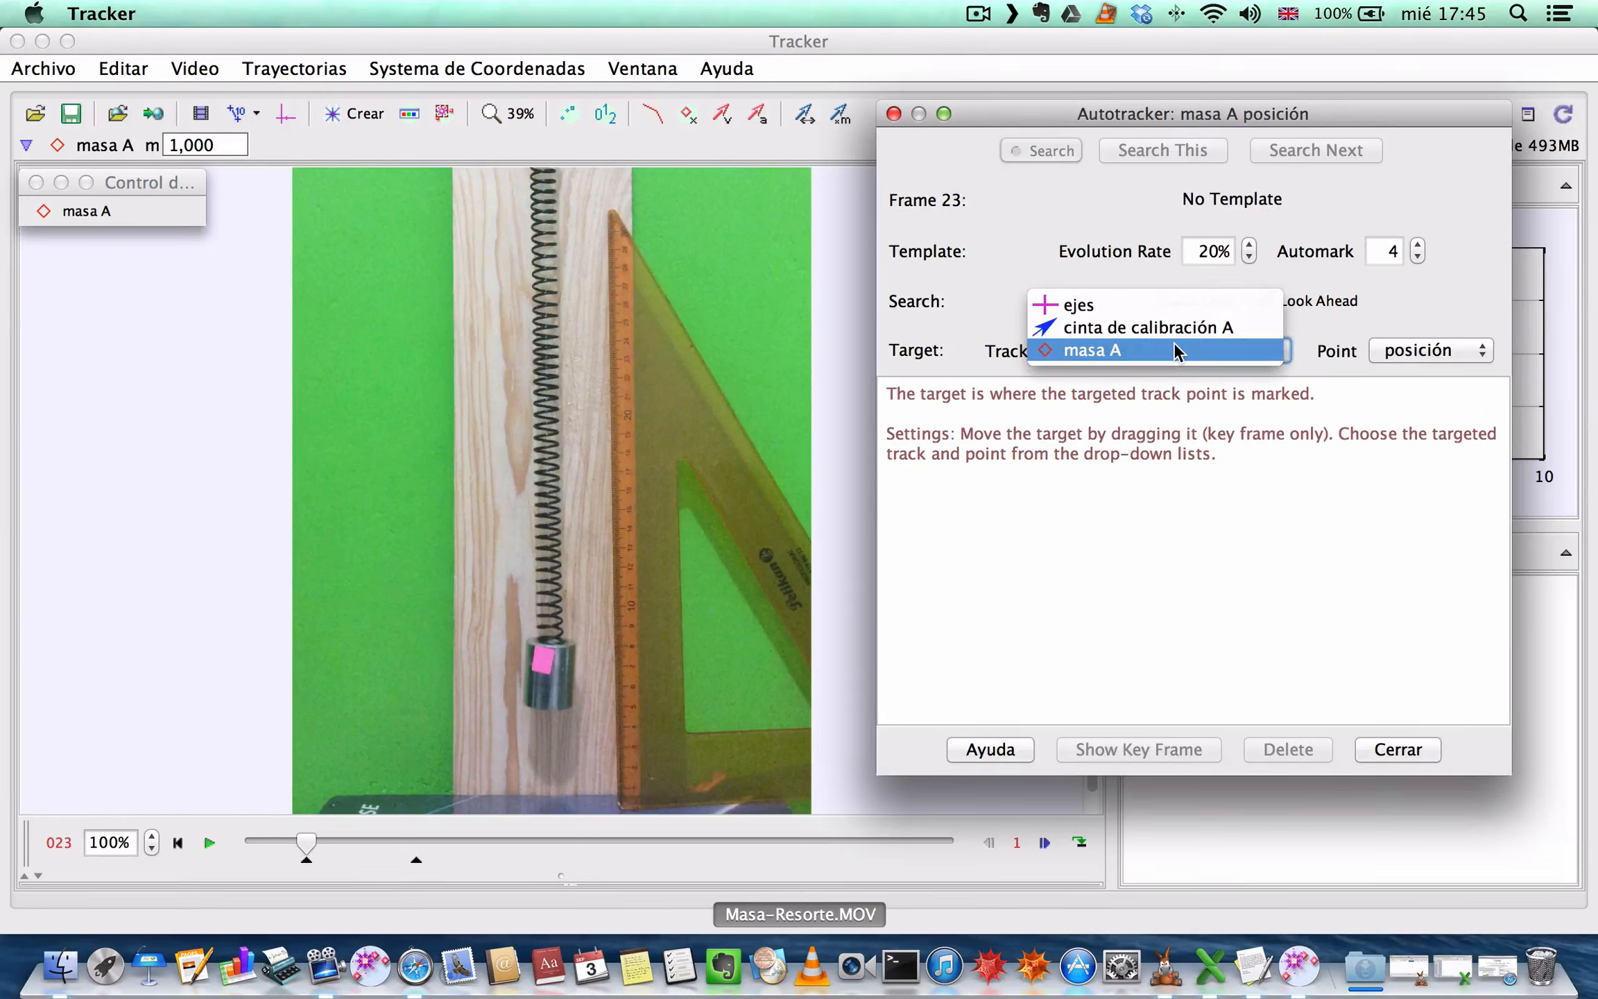
{"action": "left_click", "coordinate": [1173, 346]}
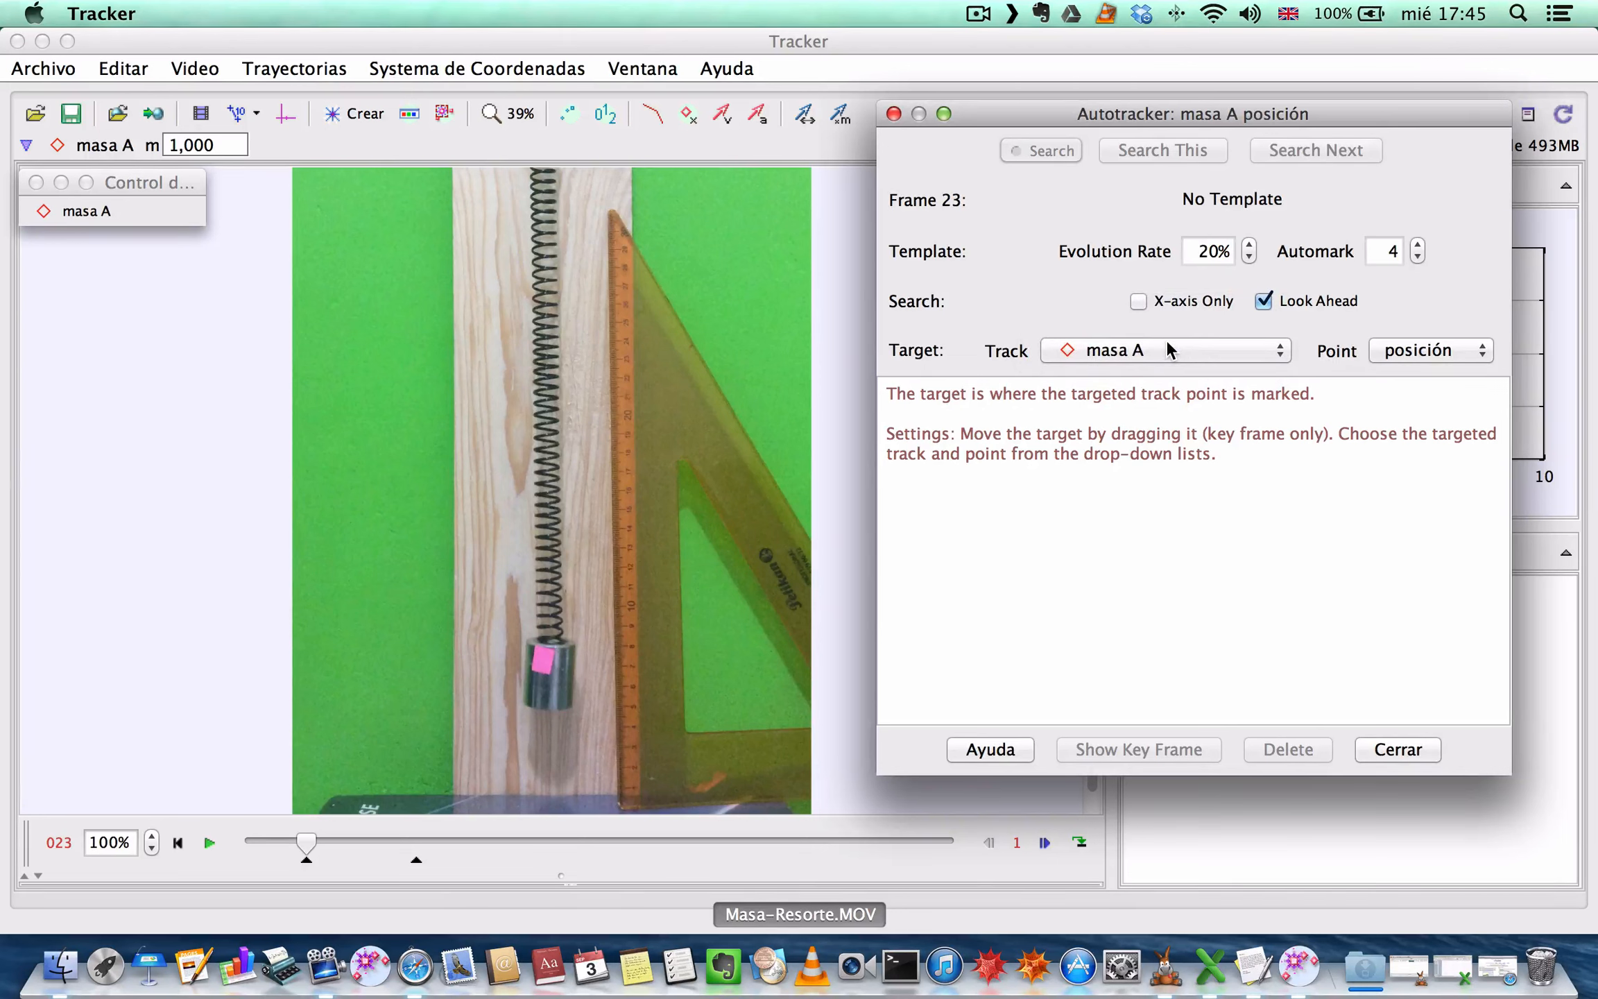
{"action": "mouse_move", "coordinate": [1137, 301]}
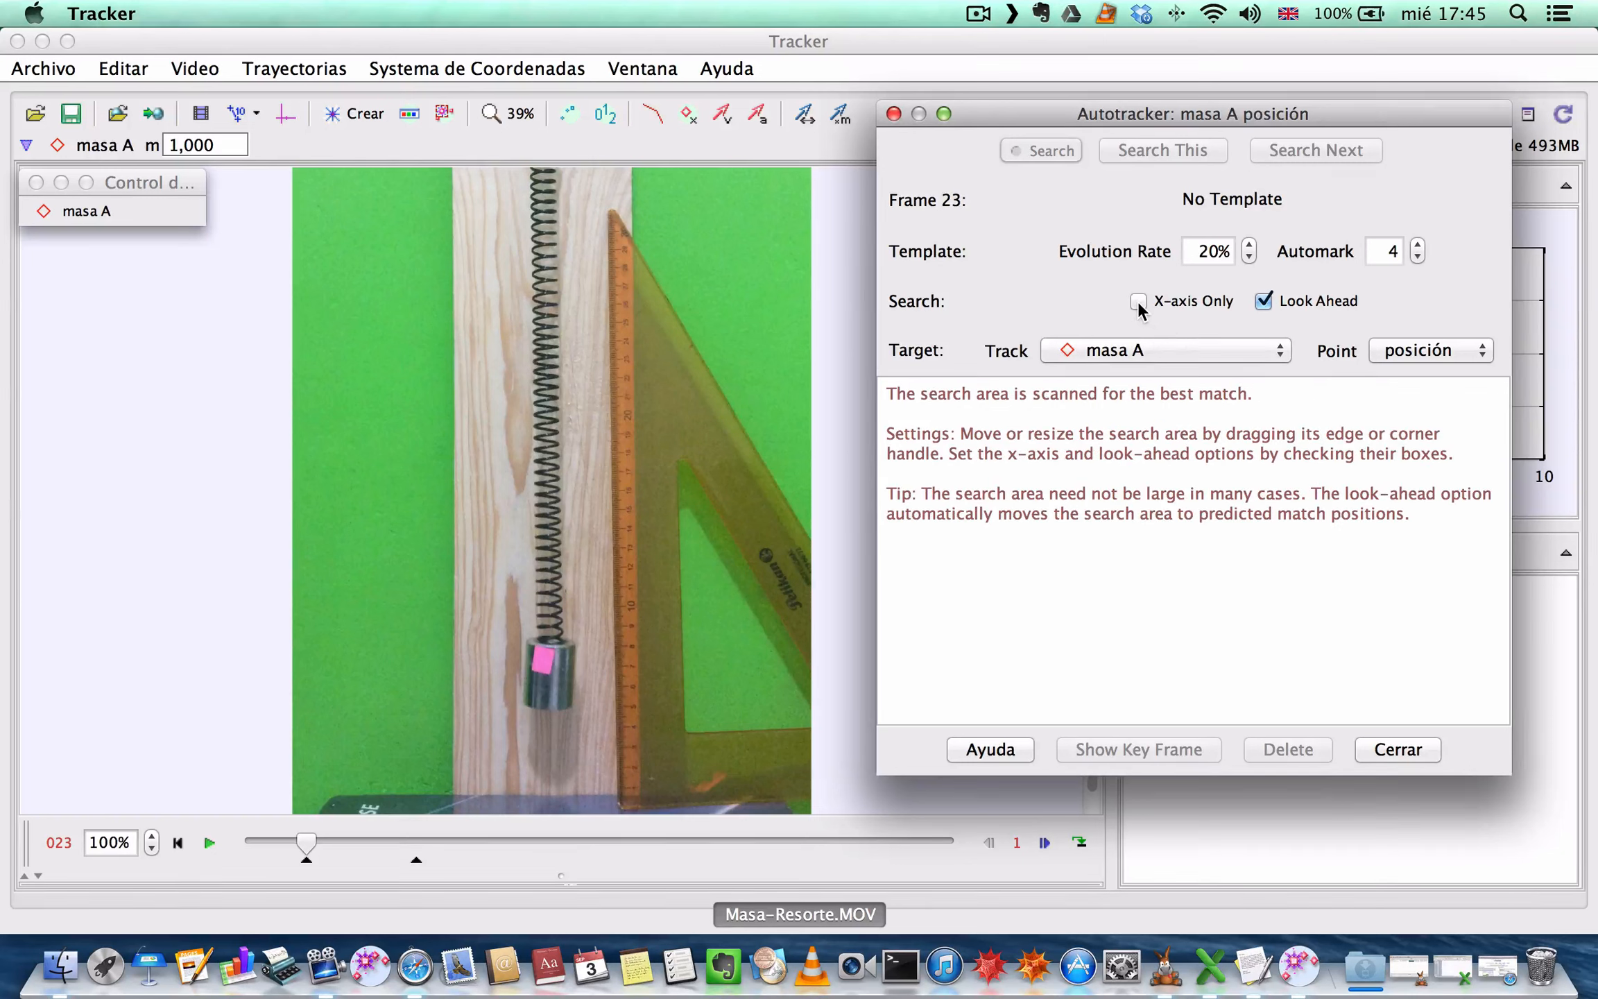
{"action": "left_click", "coordinate": [1137, 301]}
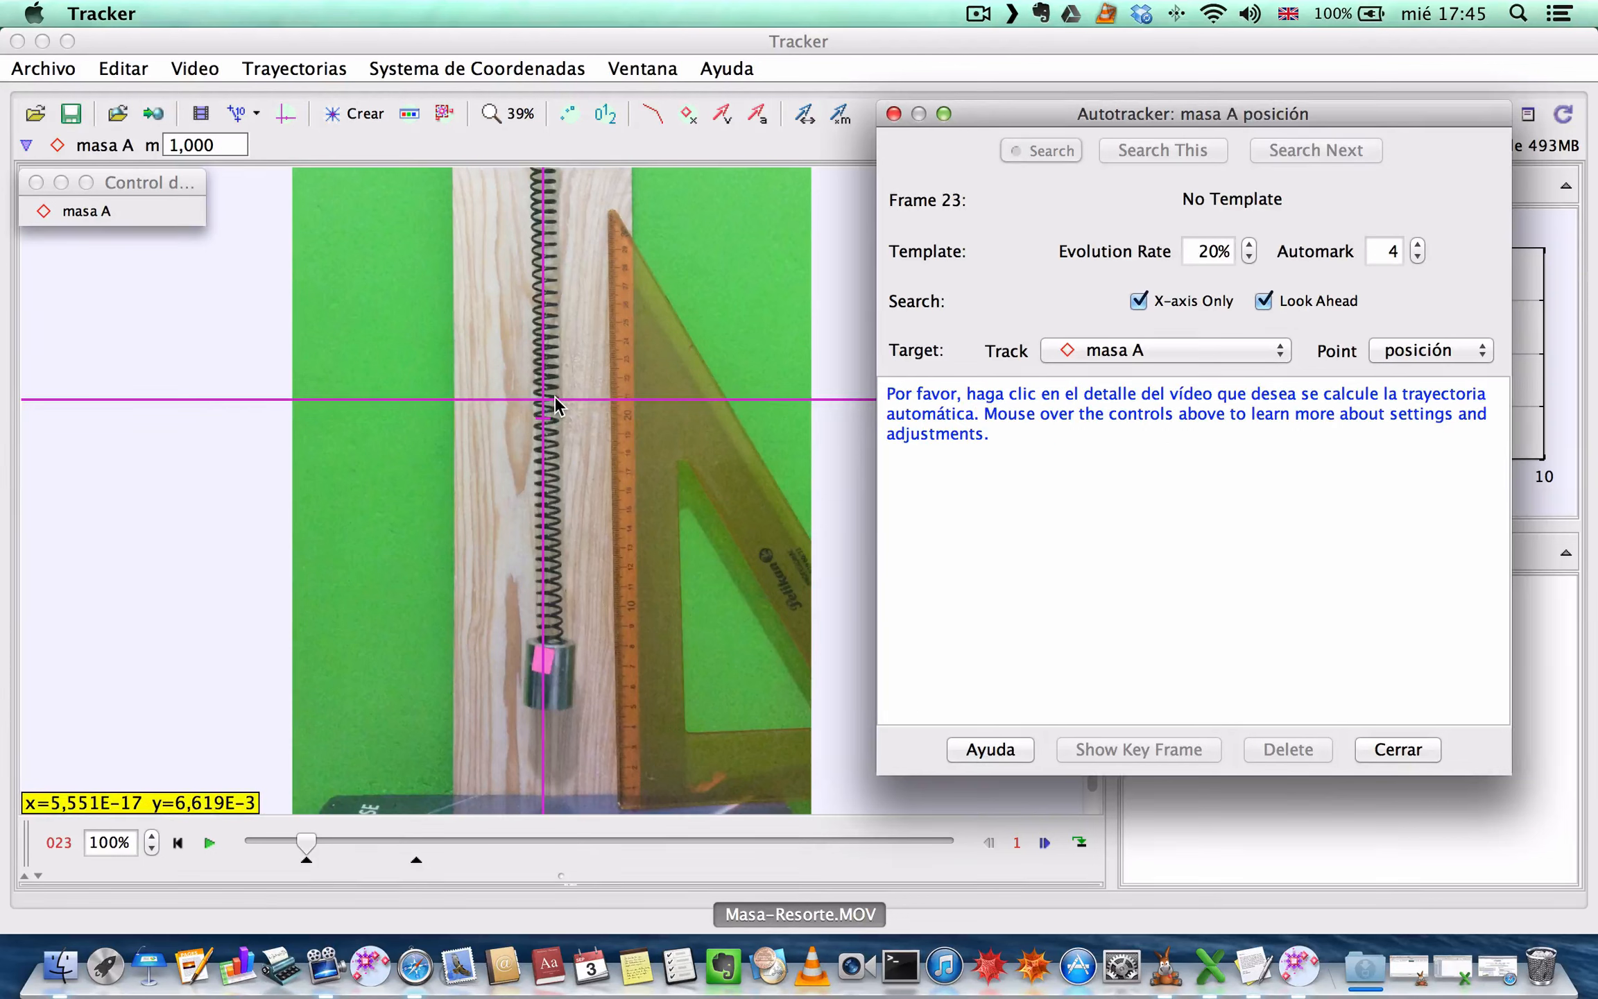
{"action": "left_click", "coordinate": [287, 112]}
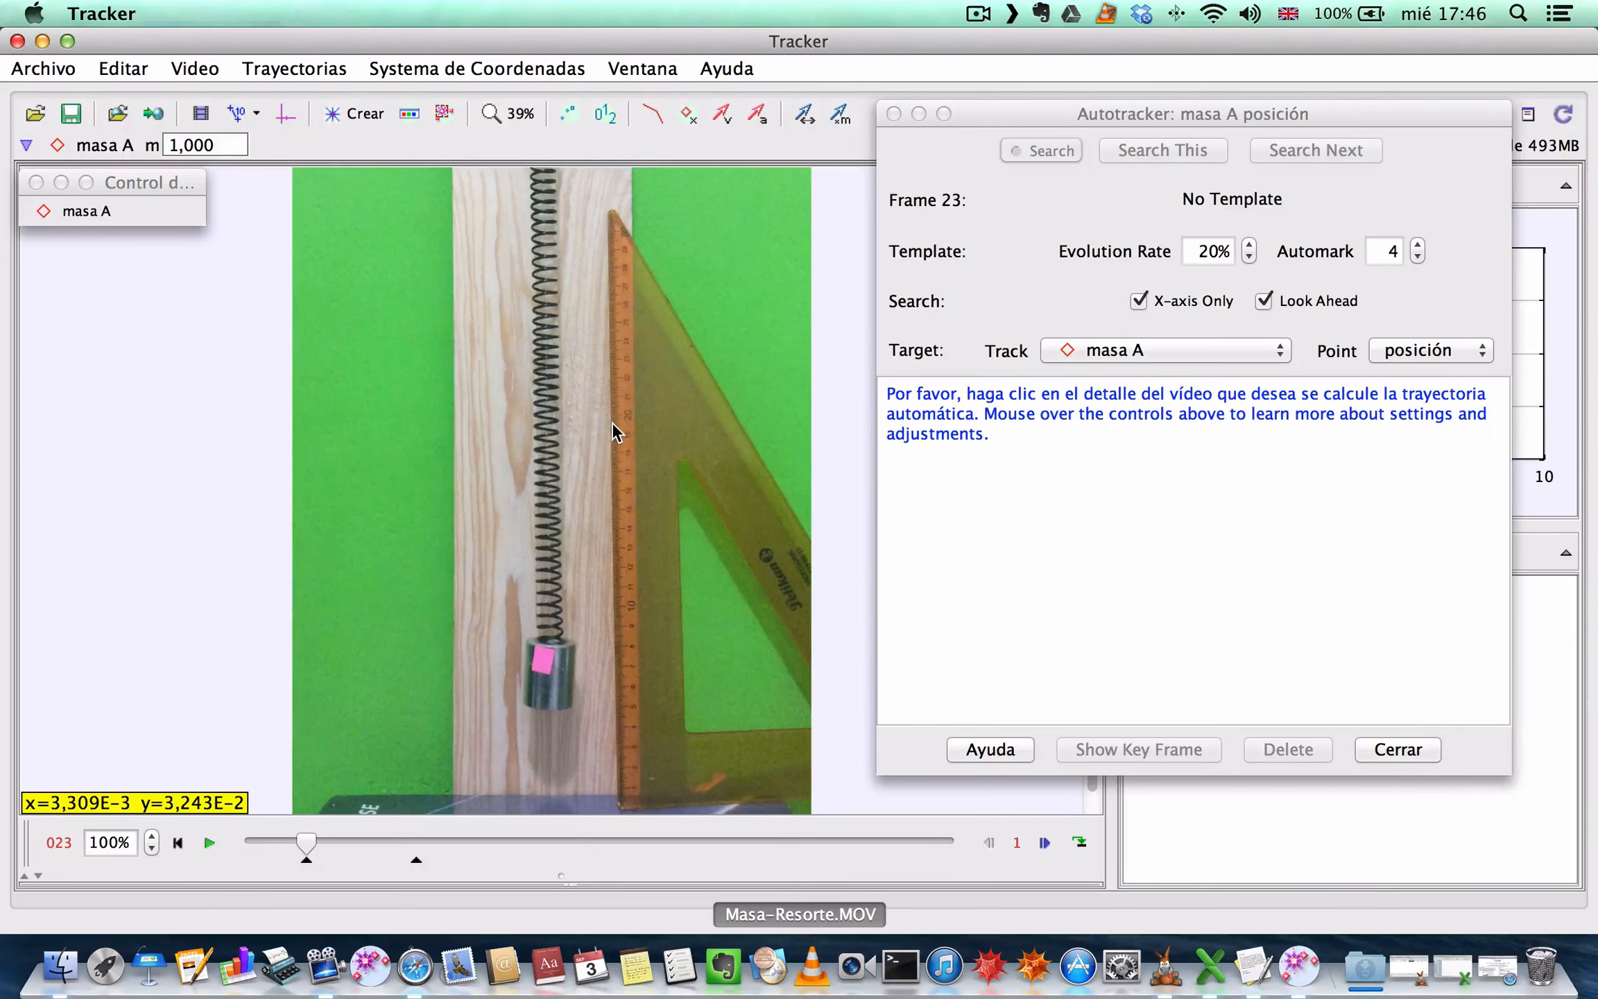
Step: Define the pink sticker on the mass as the frame 23 template, enlarging the template to cover it and the search area around the mass
{"action": "left_click", "coordinate": [537, 654]}
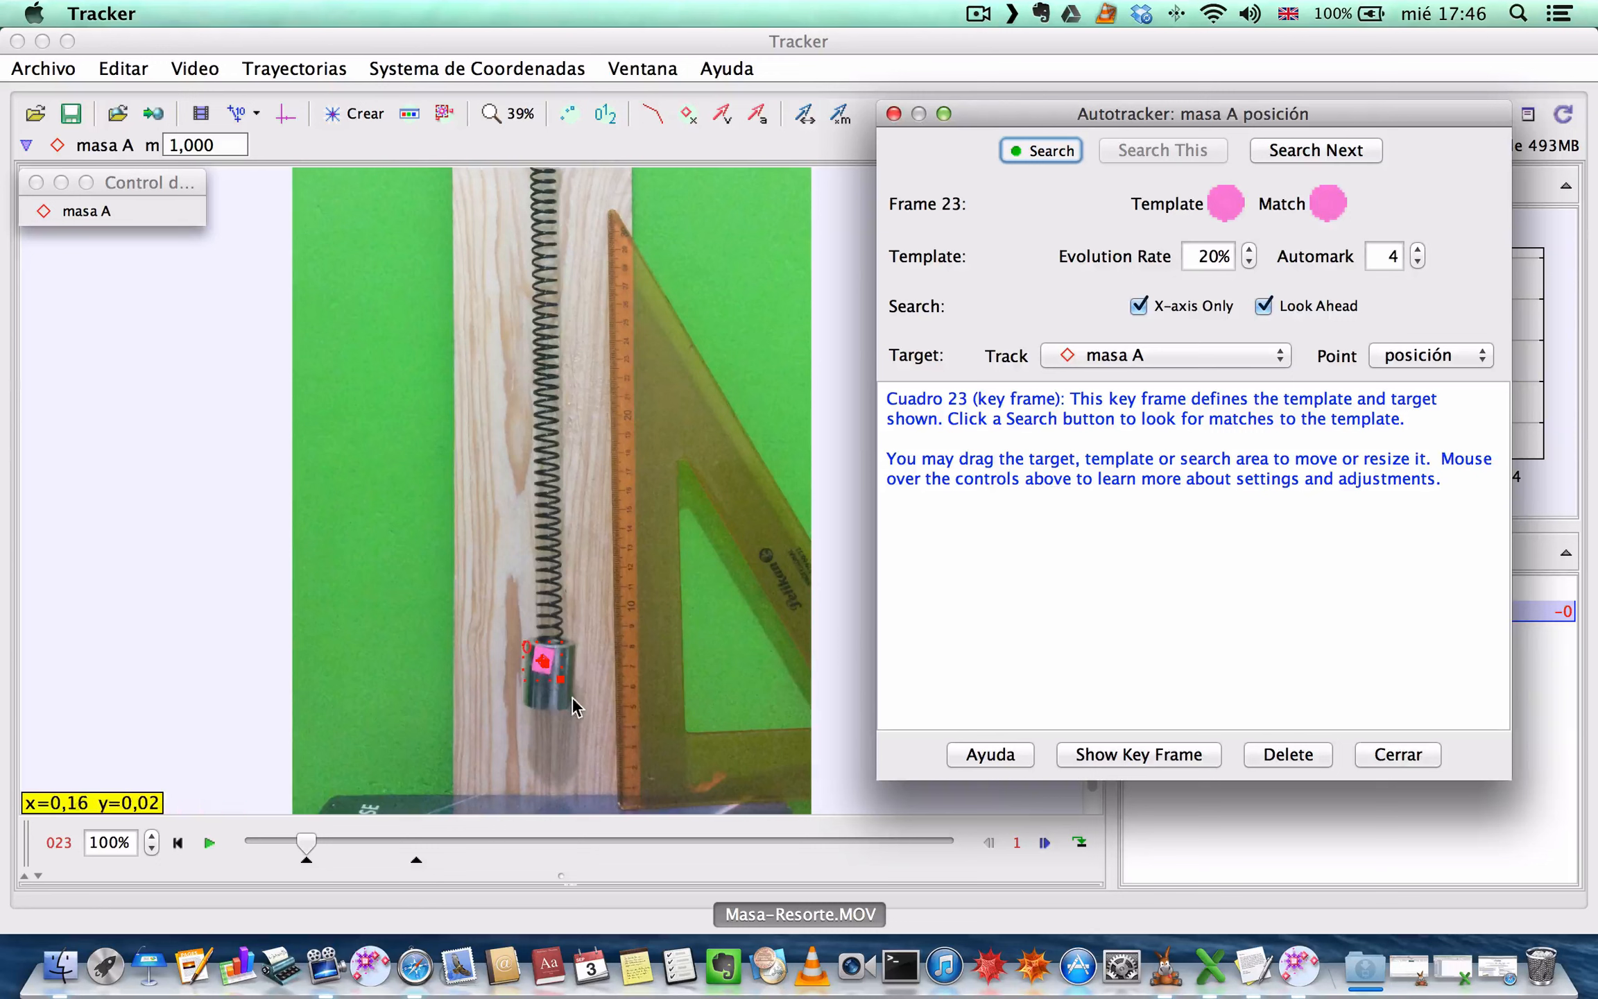
{"action": "left_click_drag", "start_coordinate": [563, 683], "coordinate": [601, 757]}
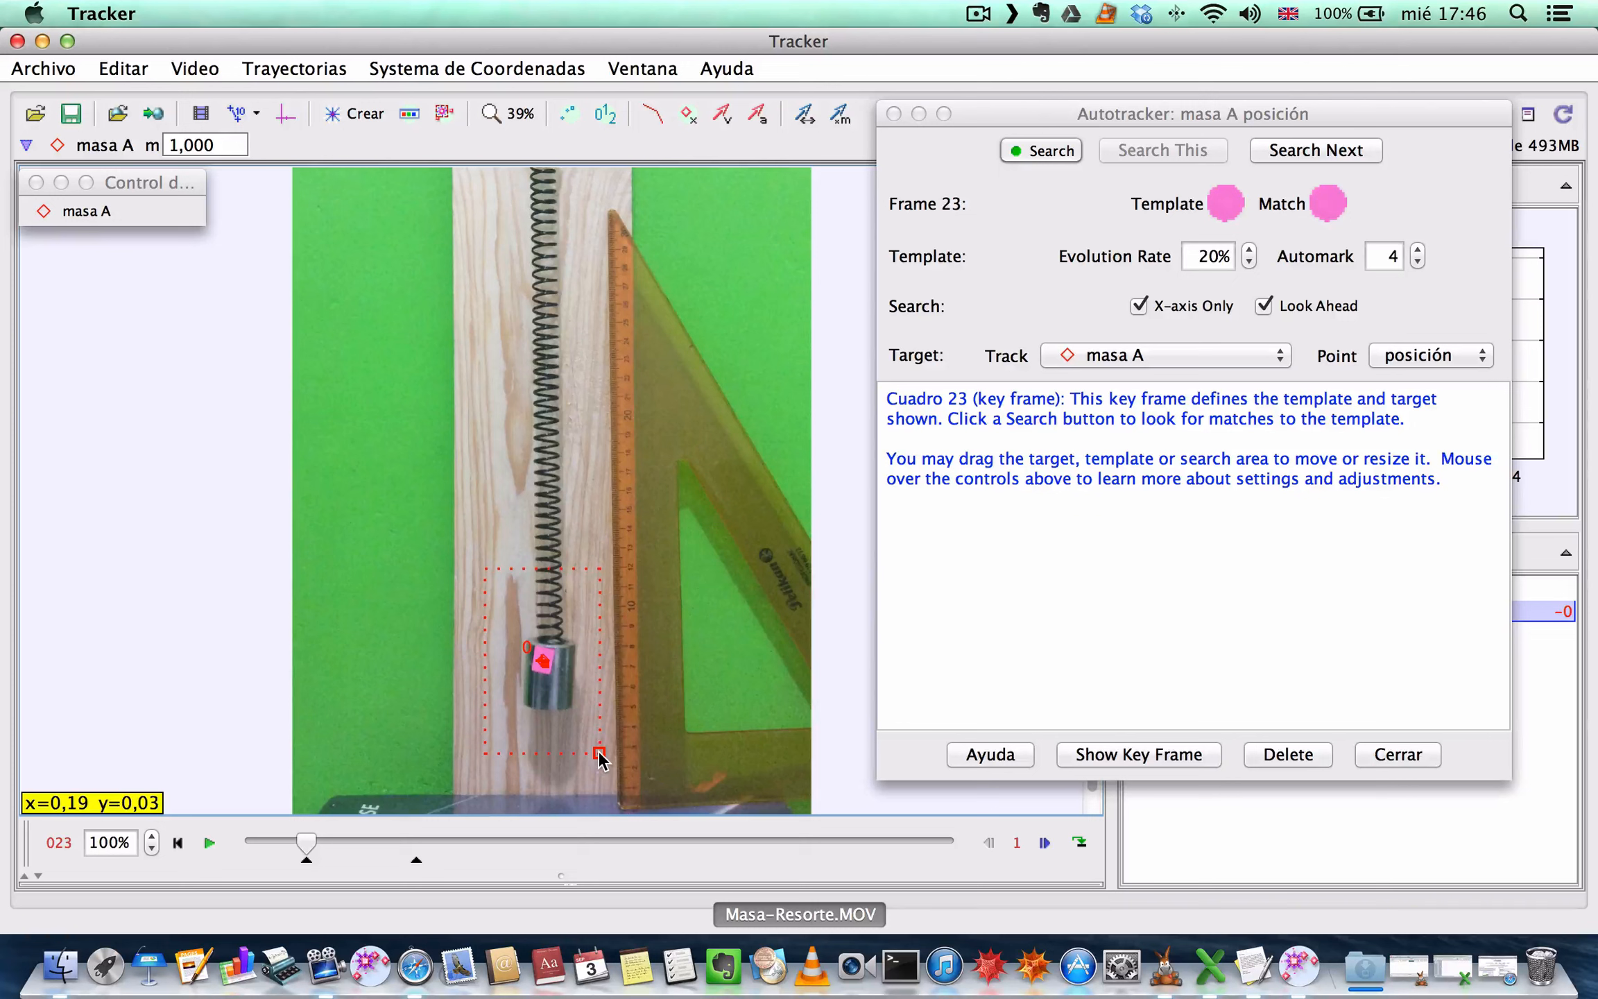
{"action": "left_click", "coordinate": [546, 666]}
{"action": "mouse_move", "coordinate": [548, 672]}
{"action": "left_mouse_down"}
{"action": "mouse_move", "coordinate": [552, 707]}
{"action": "mouse_move", "coordinate": [547, 669]}
{"action": "left_mouse_up"}
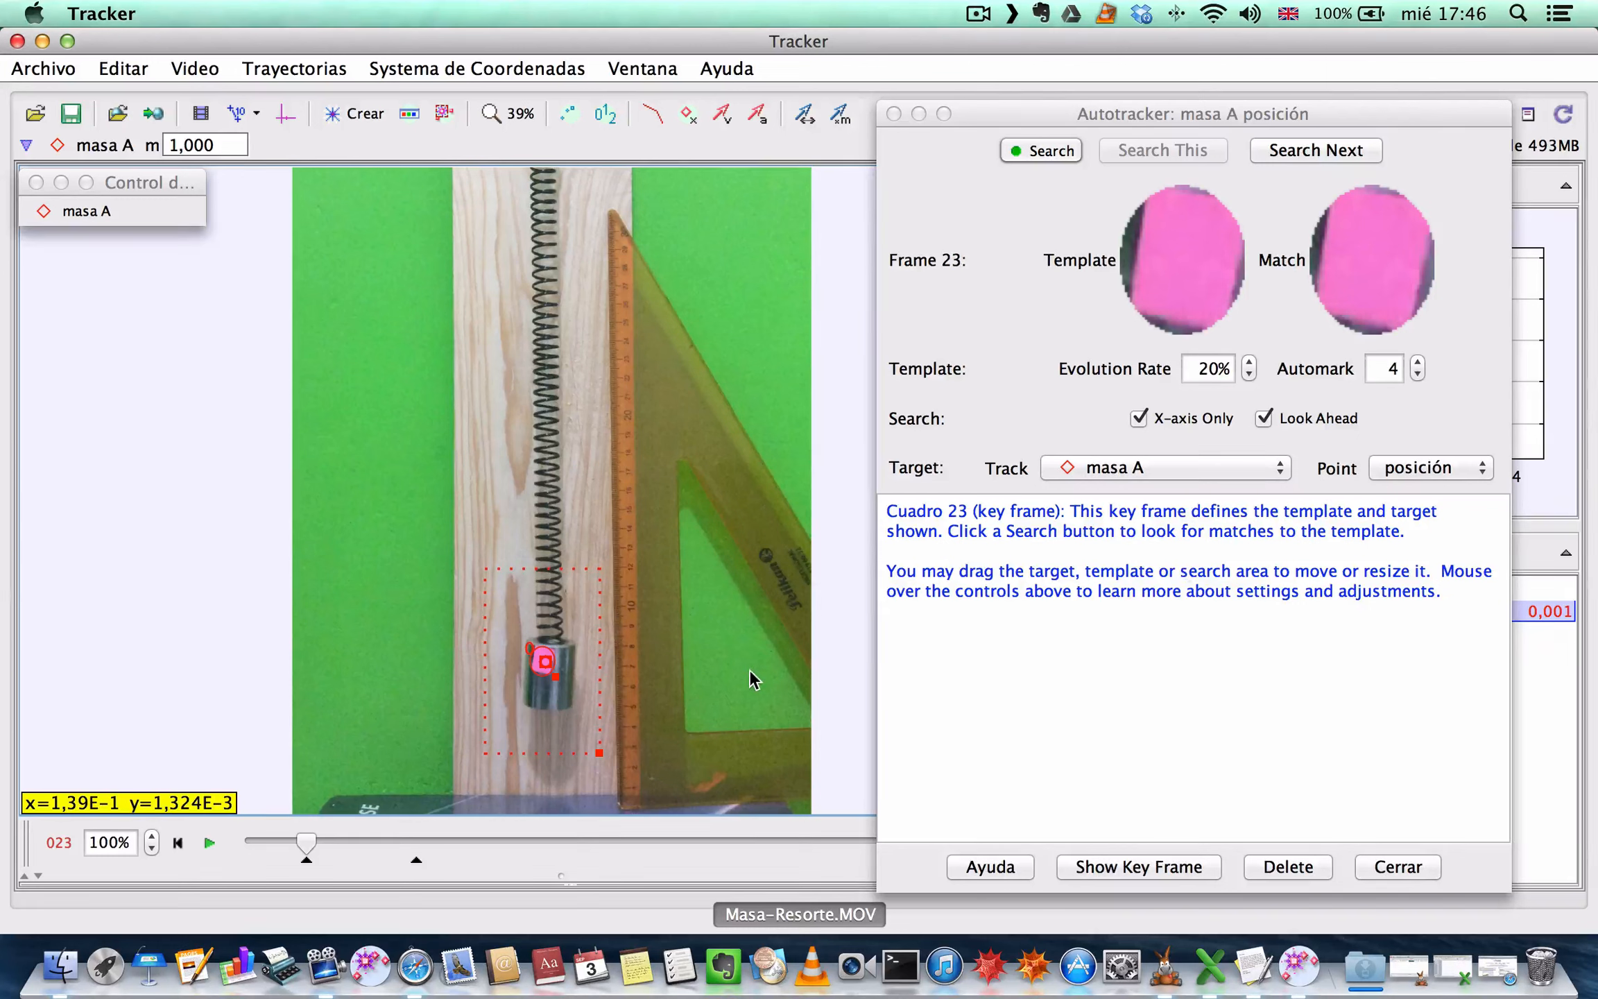
Step: Run the automatic search from frame 23, accepting each proposed match through frame 64
{"action": "left_click", "coordinate": [1040, 150]}
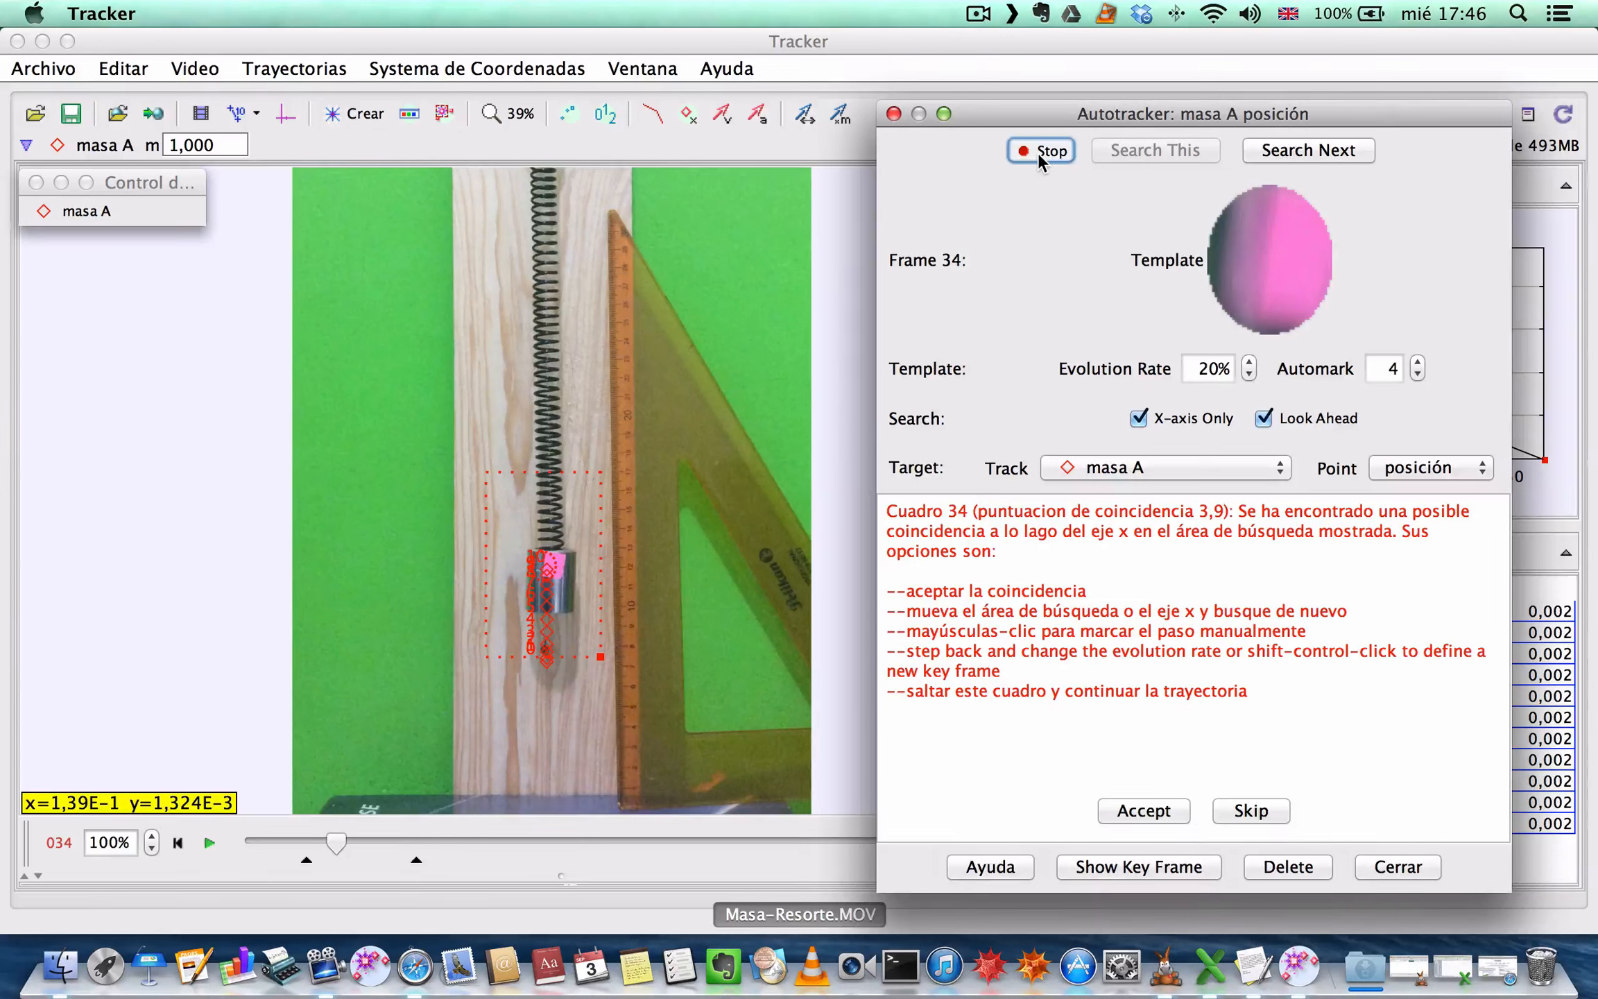
{"action": "left_click", "coordinate": [1154, 809]}
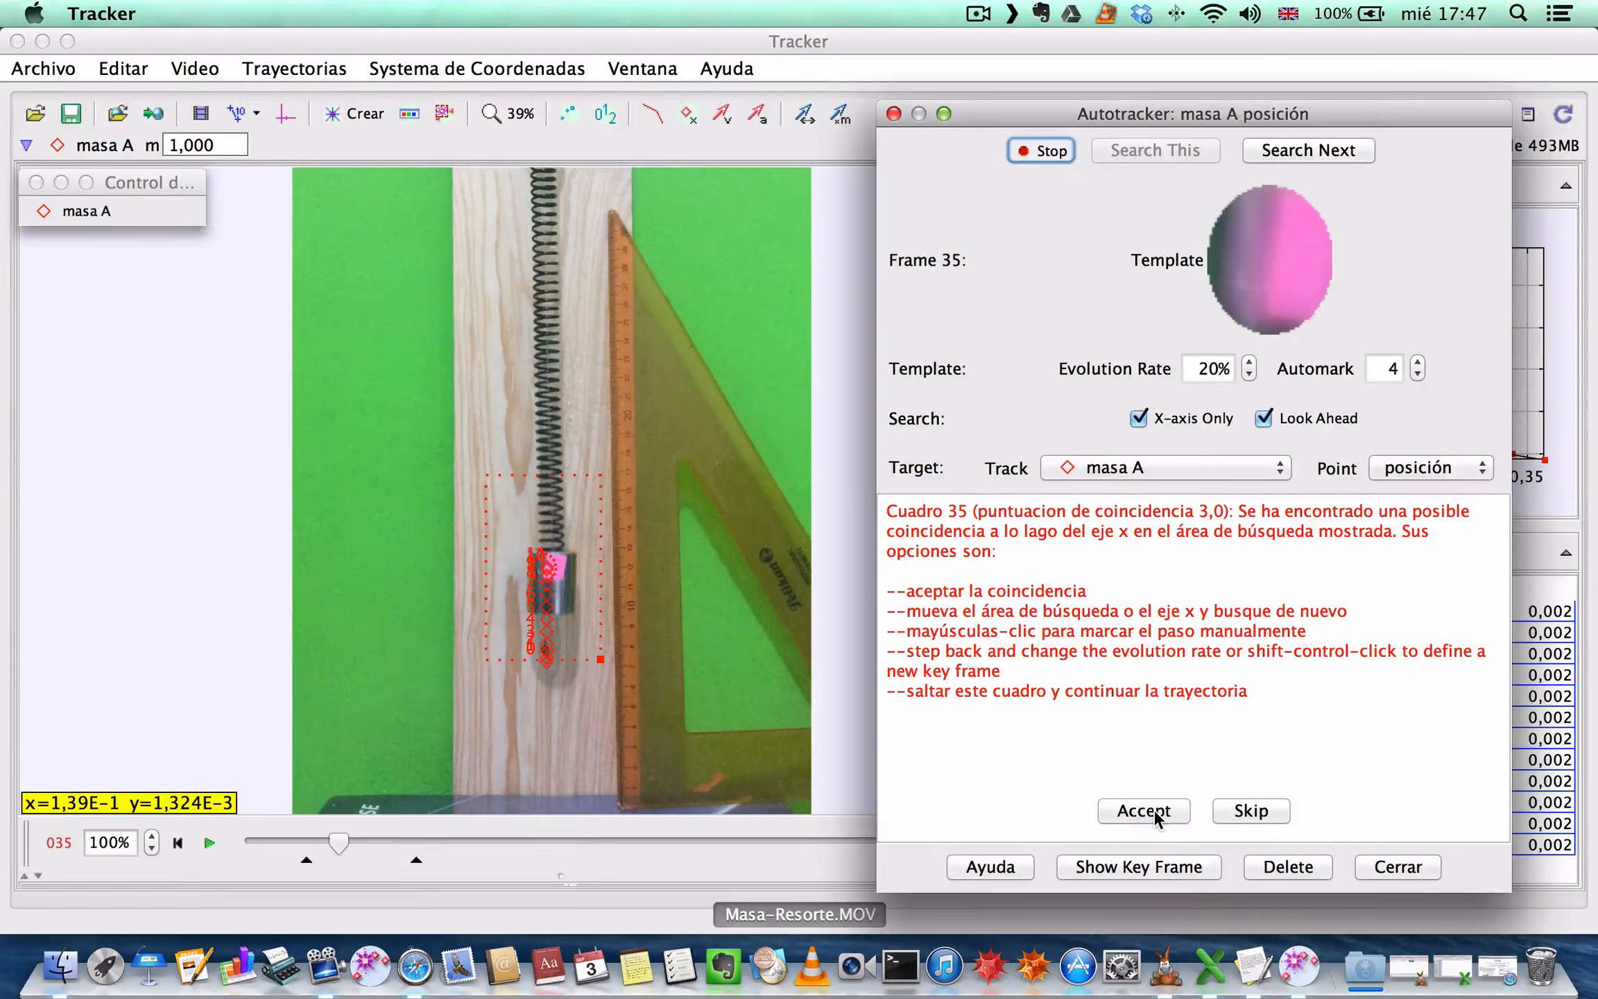
{"action": "left_click", "coordinate": [1154, 808]}
{"action": "left_click", "coordinate": [1153, 809]}
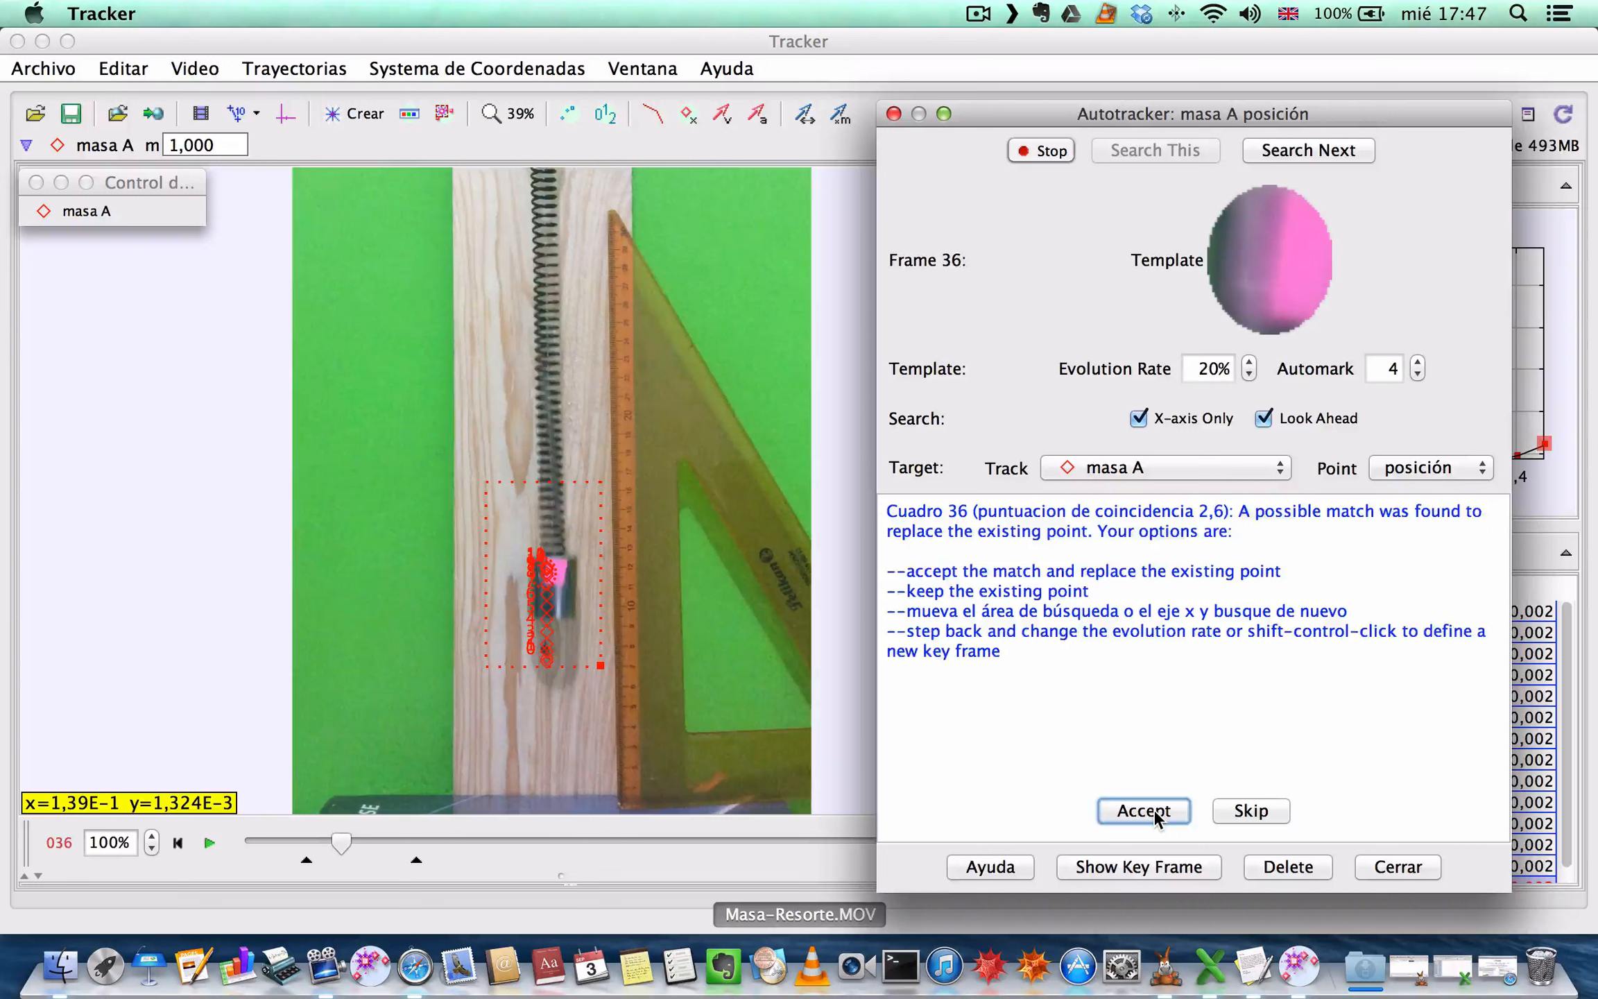
{"action": "left_click", "coordinate": [1153, 808]}
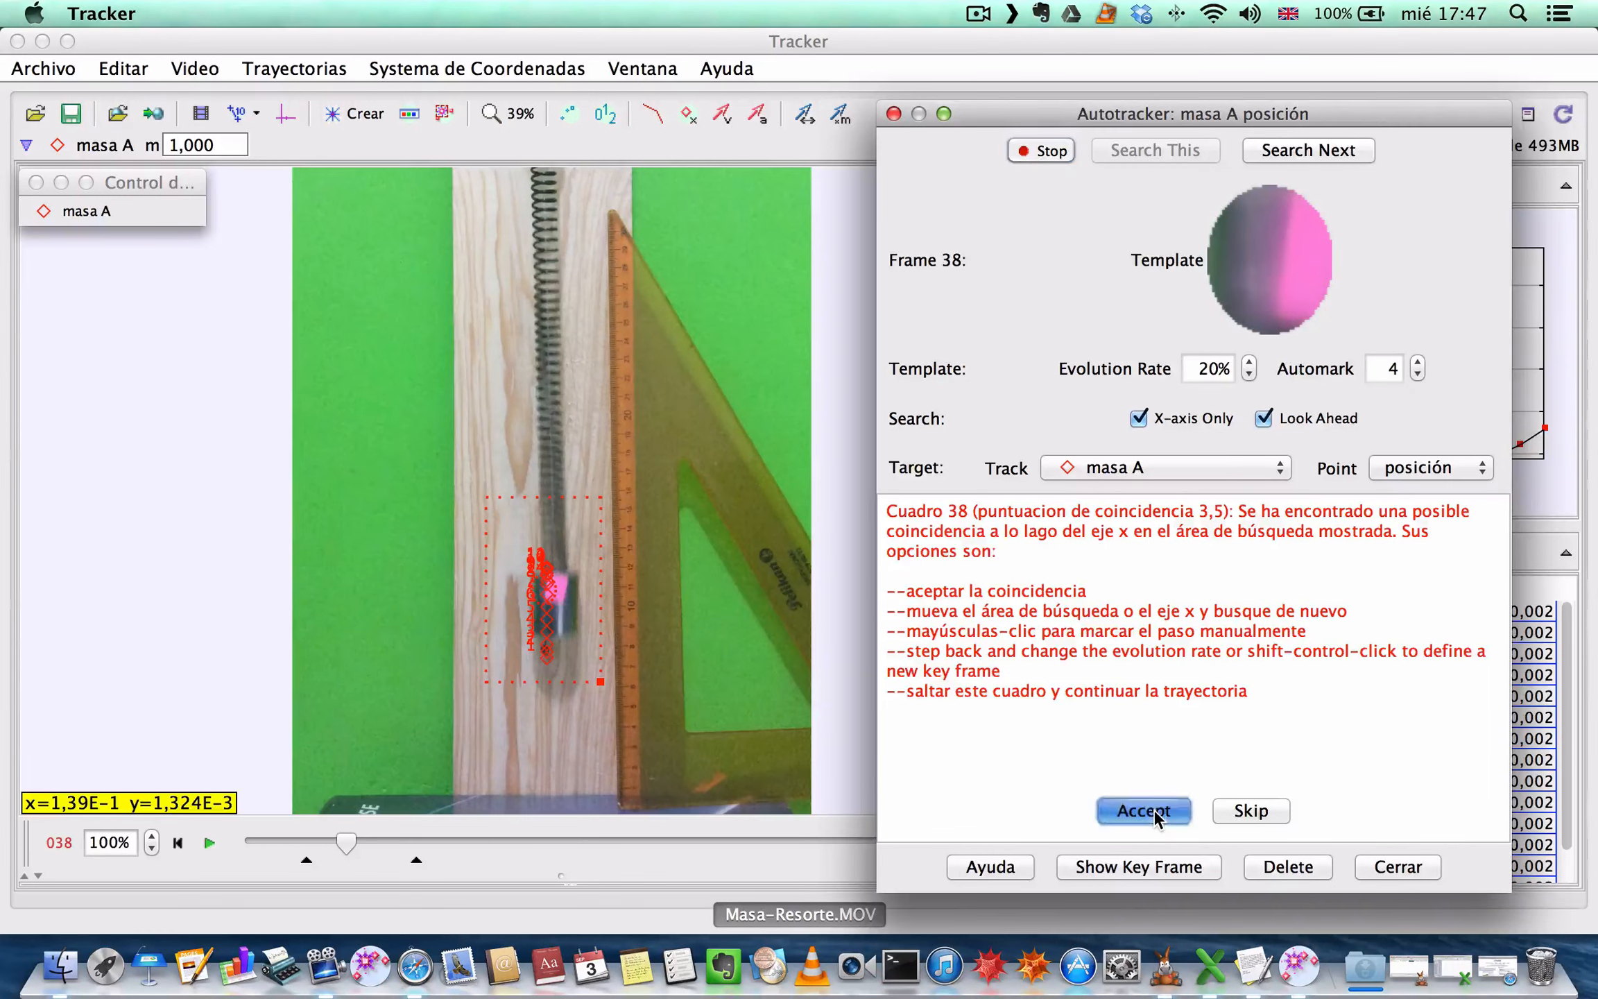
{"action": "left_click", "coordinate": [1153, 809]}
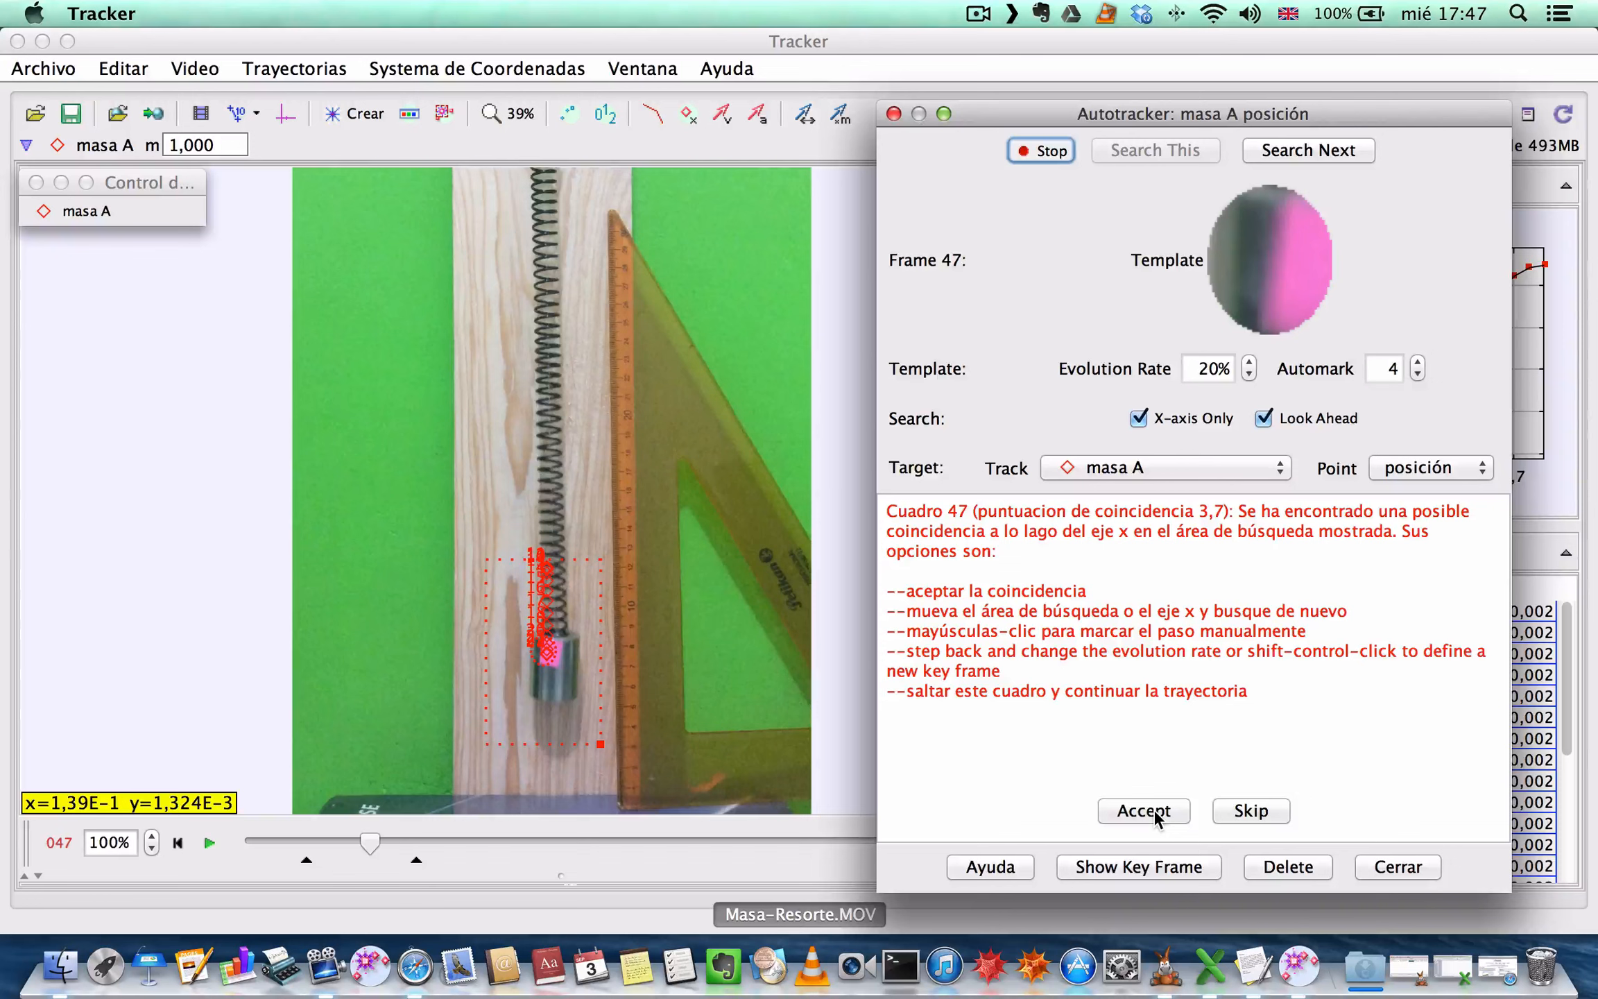
{"action": "left_click", "coordinate": [1153, 809]}
{"action": "left_click", "coordinate": [1154, 809]}
{"action": "left_click", "coordinate": [1153, 809]}
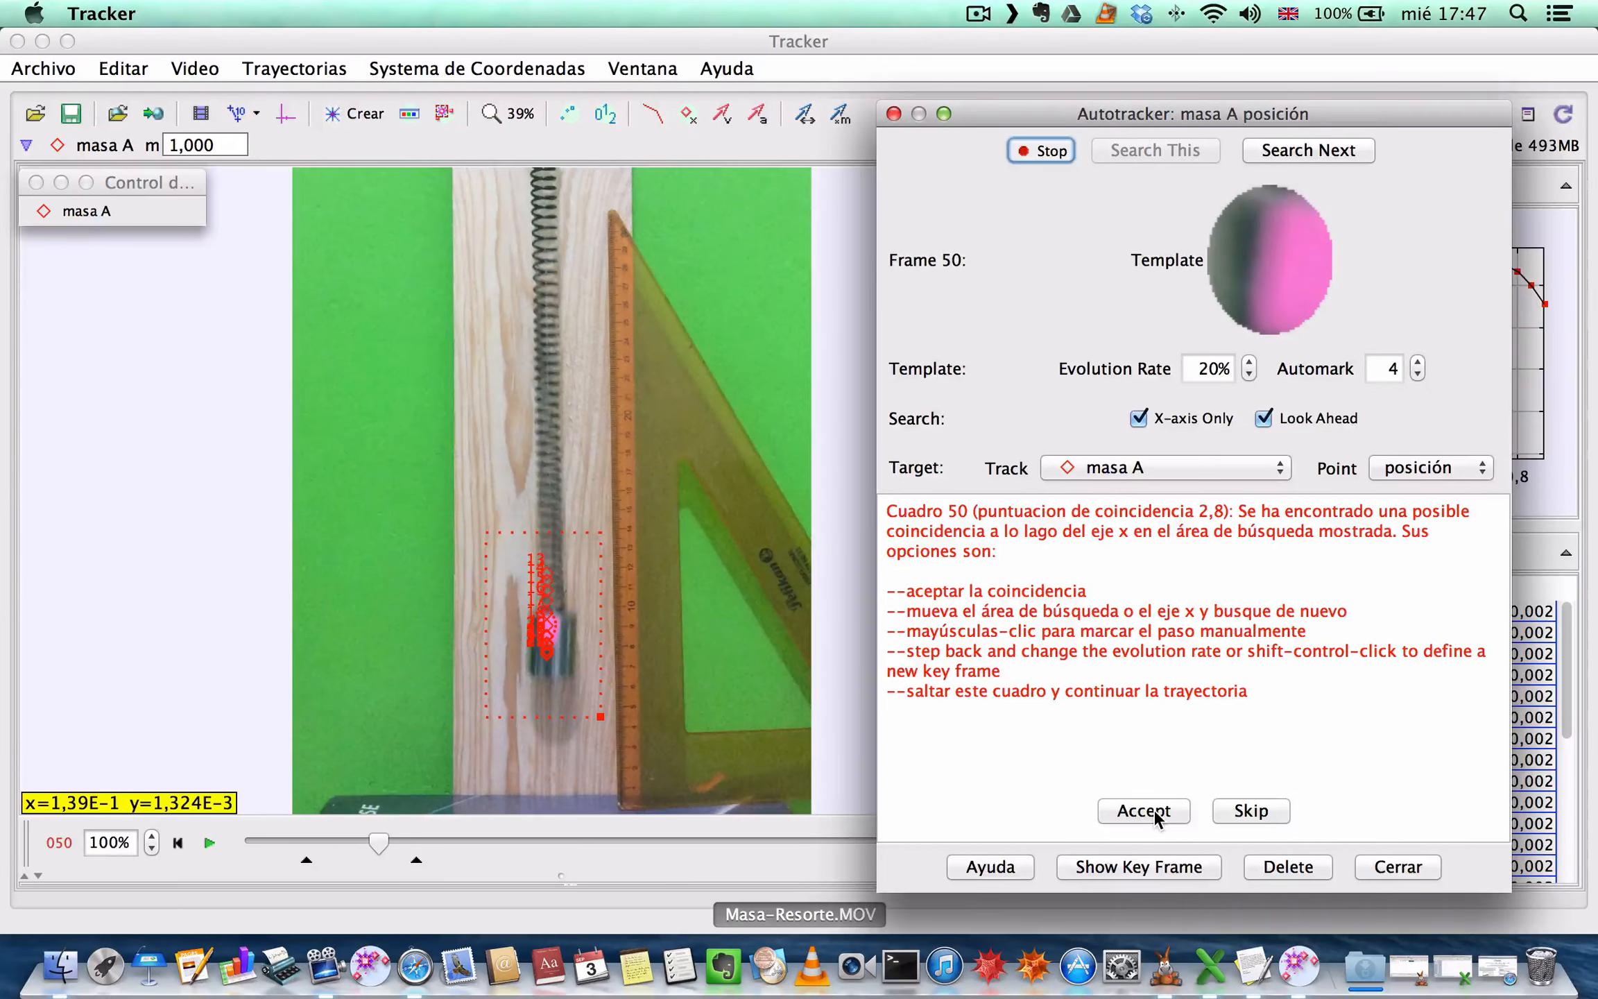
{"action": "left_click", "coordinate": [1153, 809]}
{"action": "left_click", "coordinate": [1153, 809]}
{"action": "left_click", "coordinate": [1153, 808]}
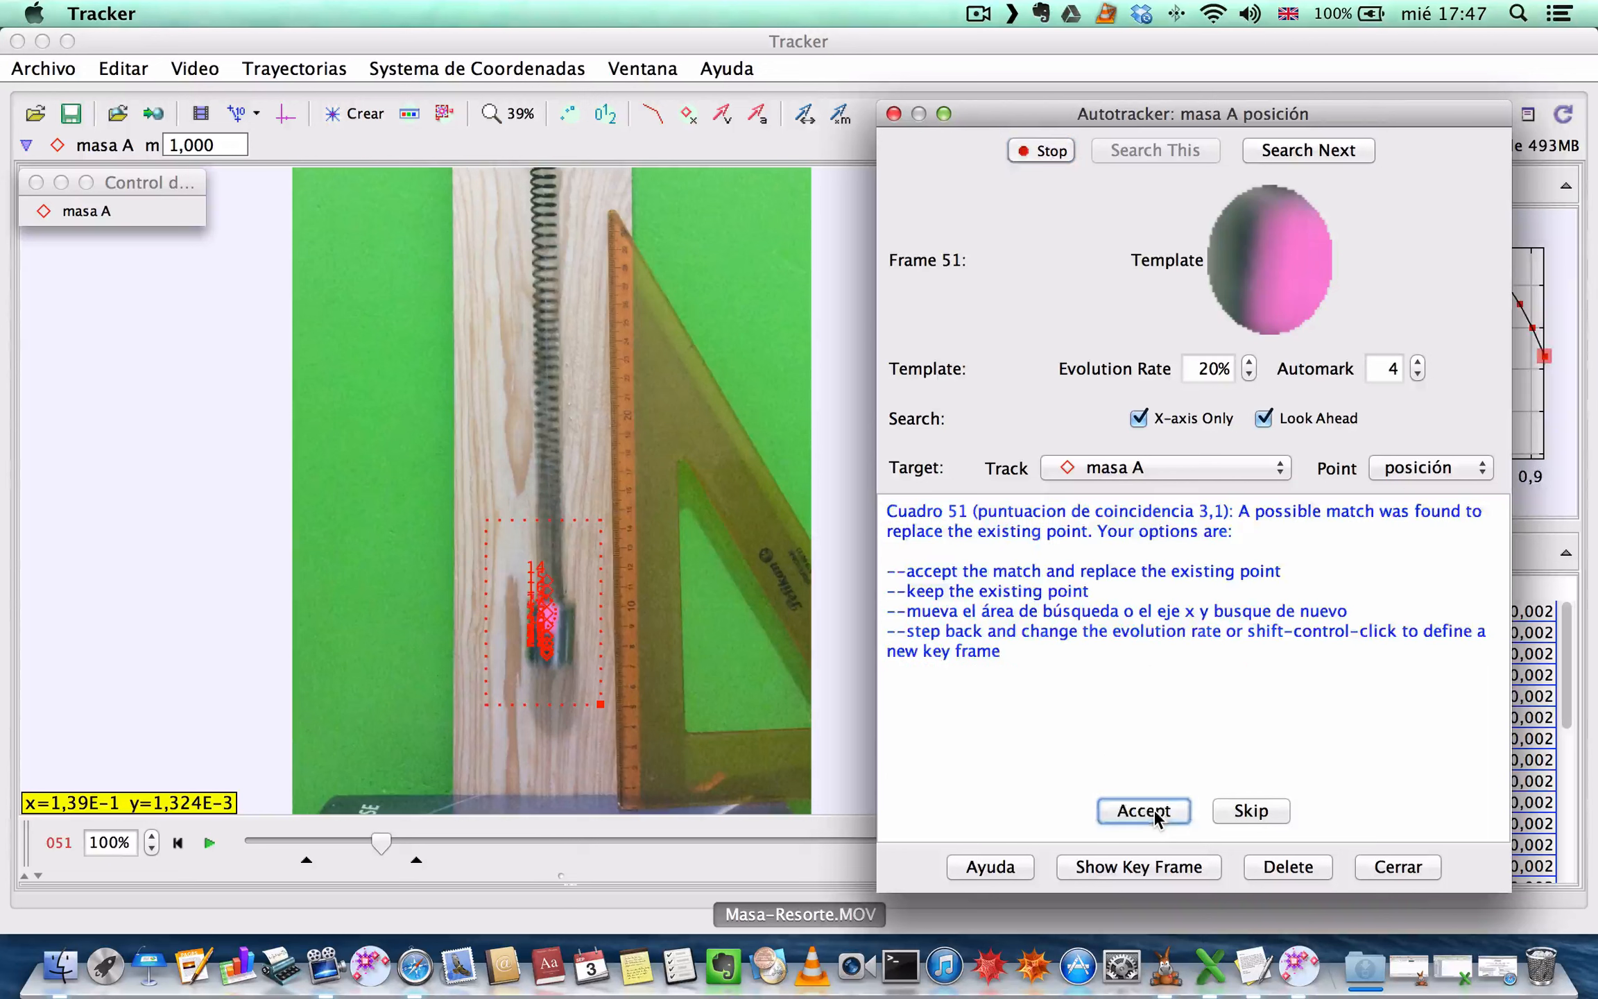
{"action": "left_click", "coordinate": [1153, 808]}
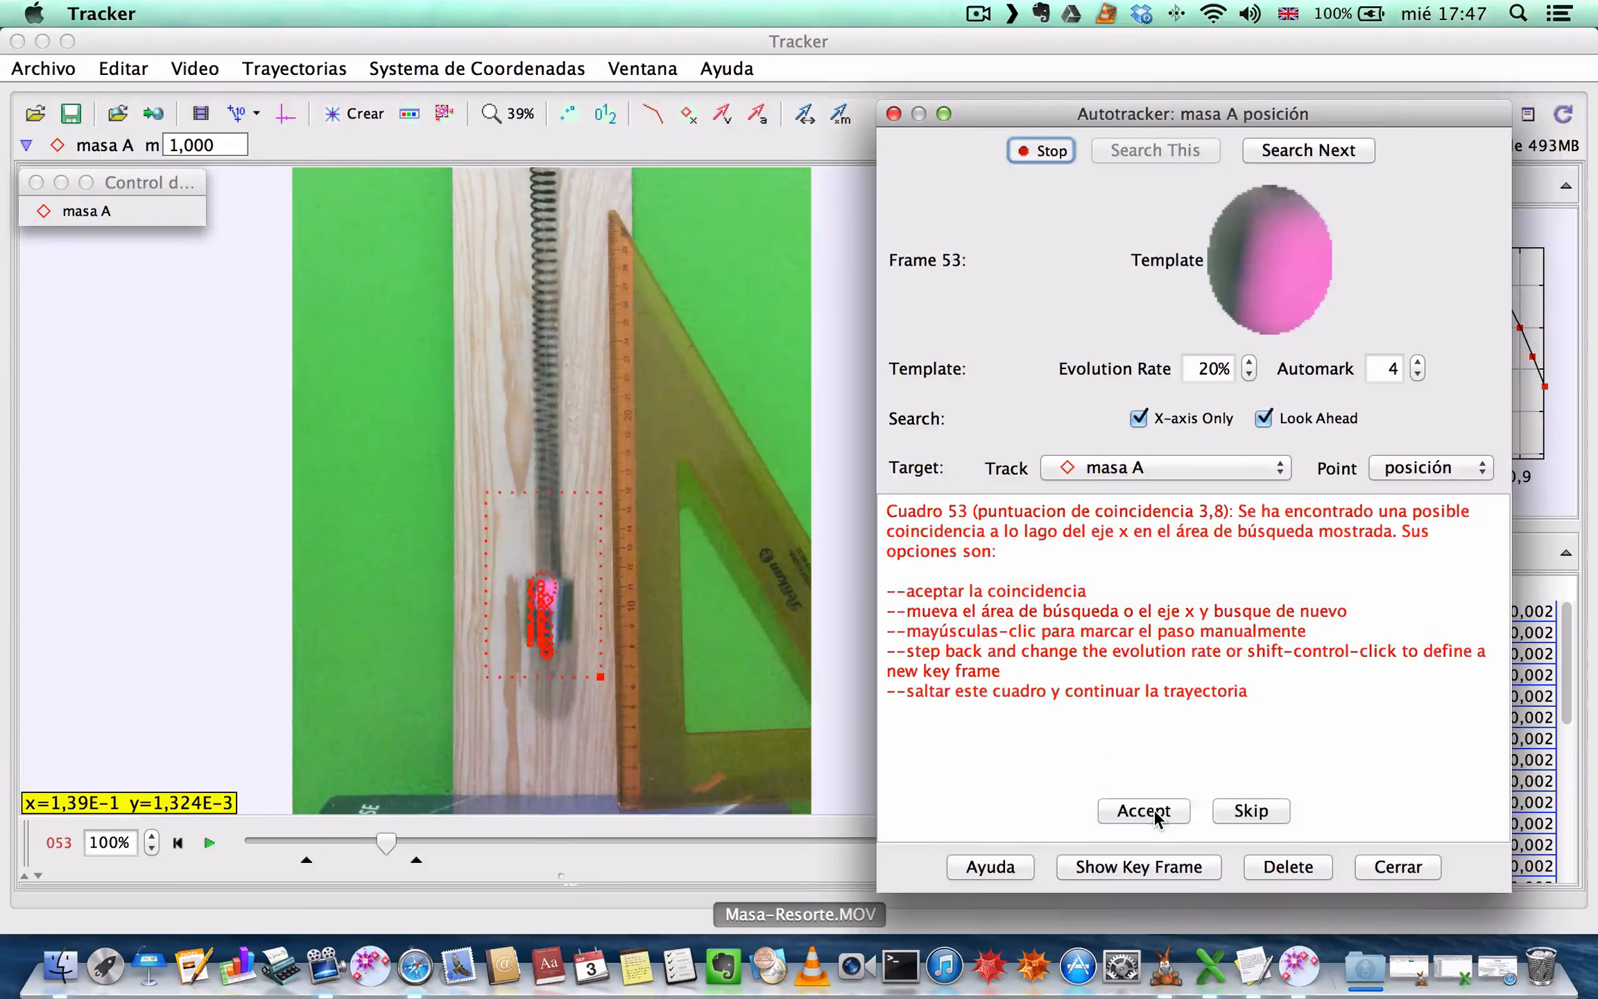
{"action": "left_click", "coordinate": [1153, 808]}
{"action": "left_click", "coordinate": [1153, 809]}
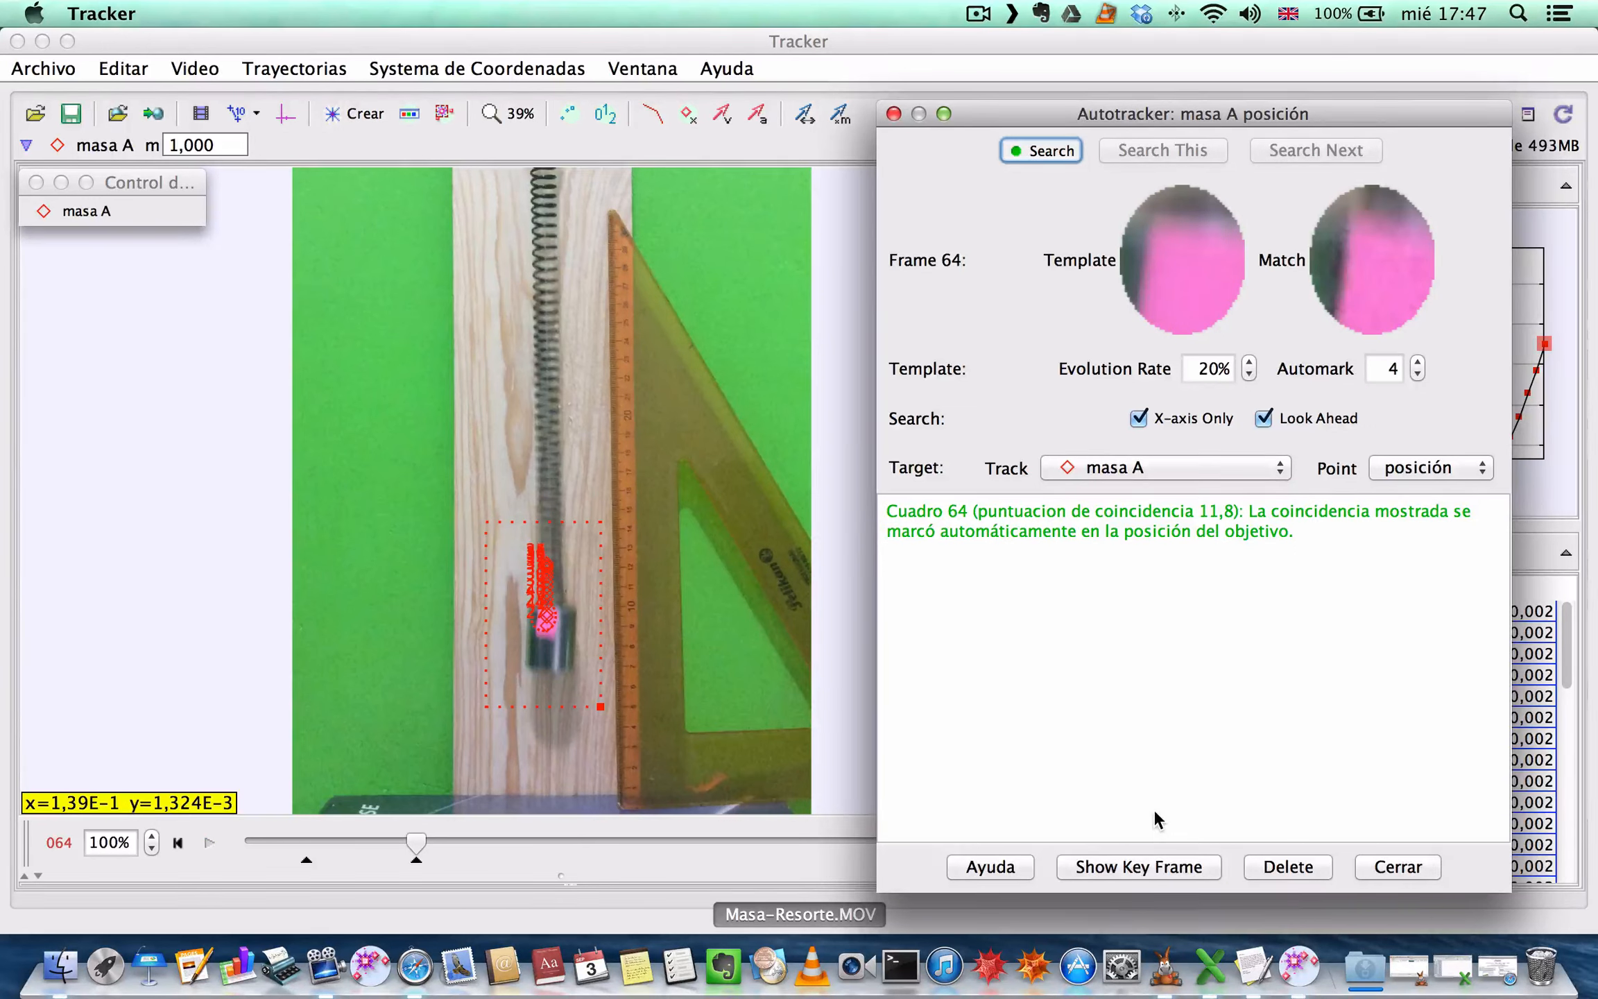
Step: Extend the clip's end to about frame 82 and go back to frame 52
{"action": "left_click", "coordinate": [415, 857]}
{"action": "left_click_drag", "start_coordinate": [414, 858], "coordinate": [466, 871]}
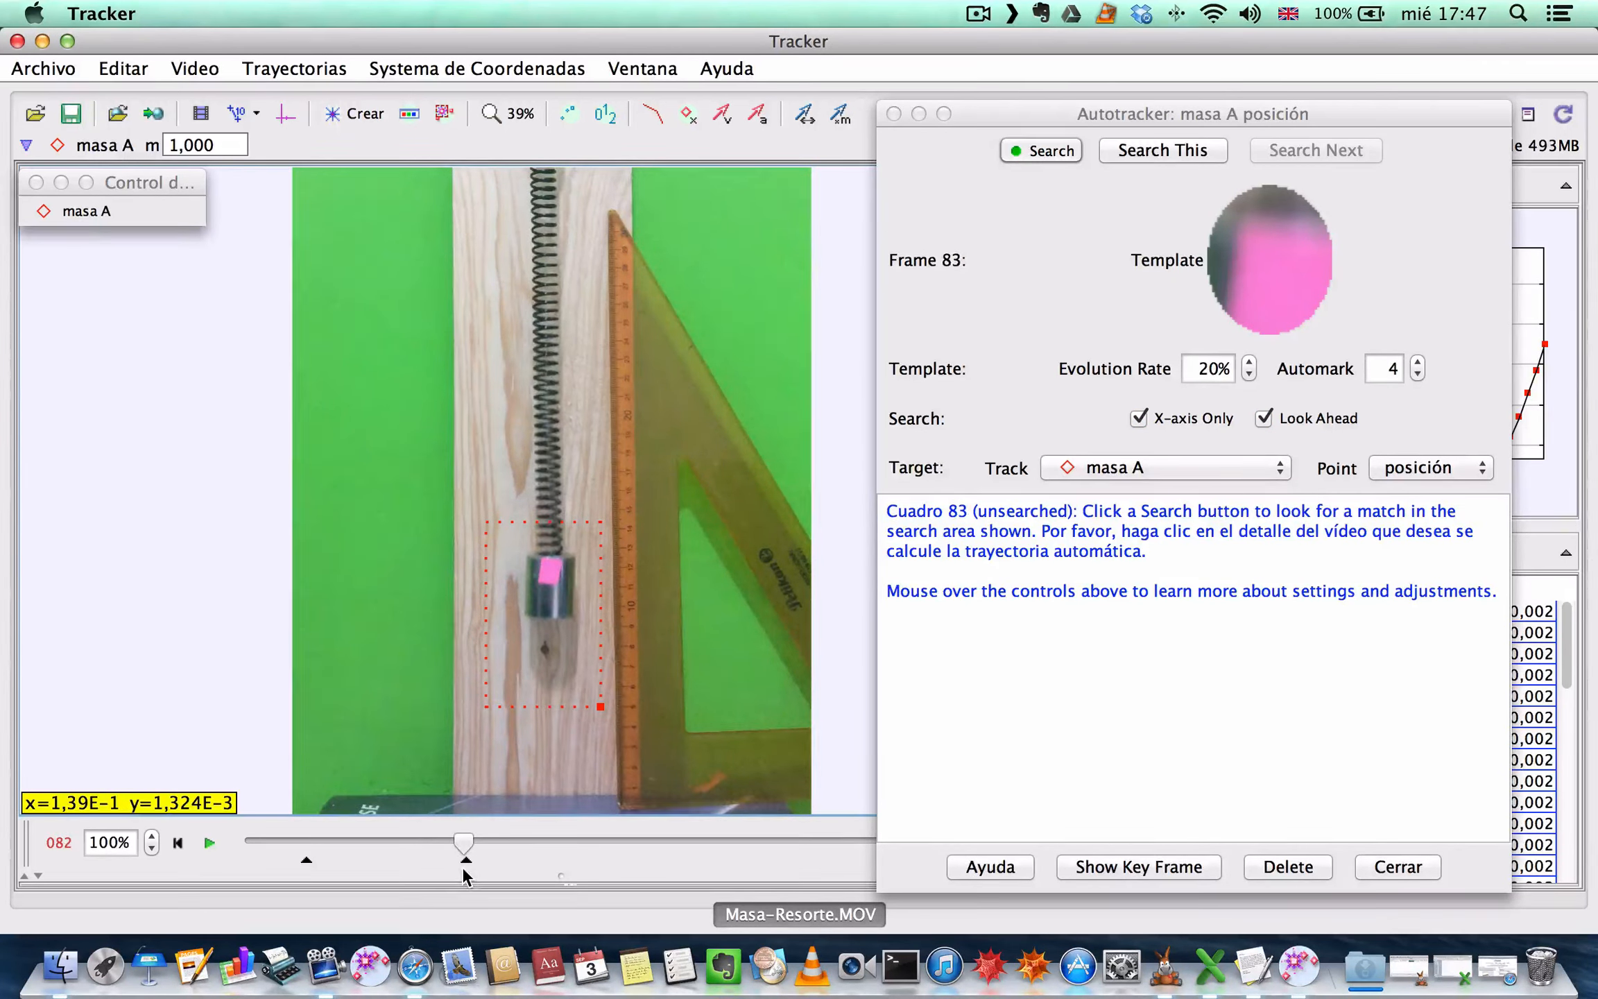
{"action": "left_click", "coordinate": [397, 841]}
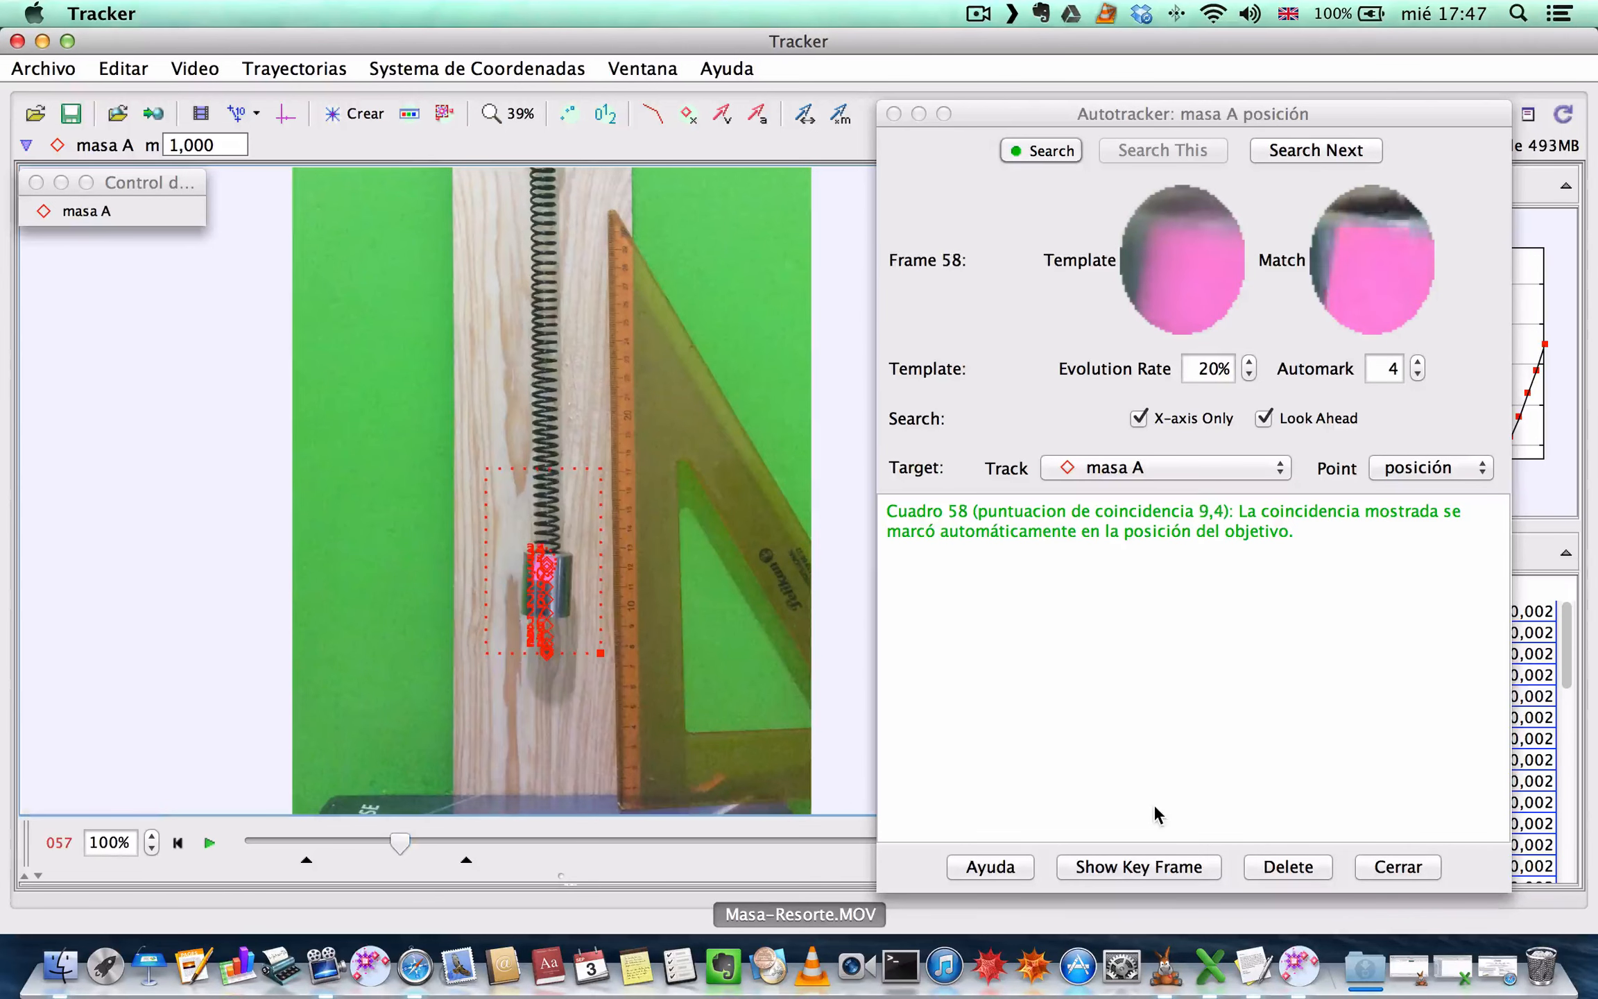
{"action": "left_click", "coordinate": [384, 842]}
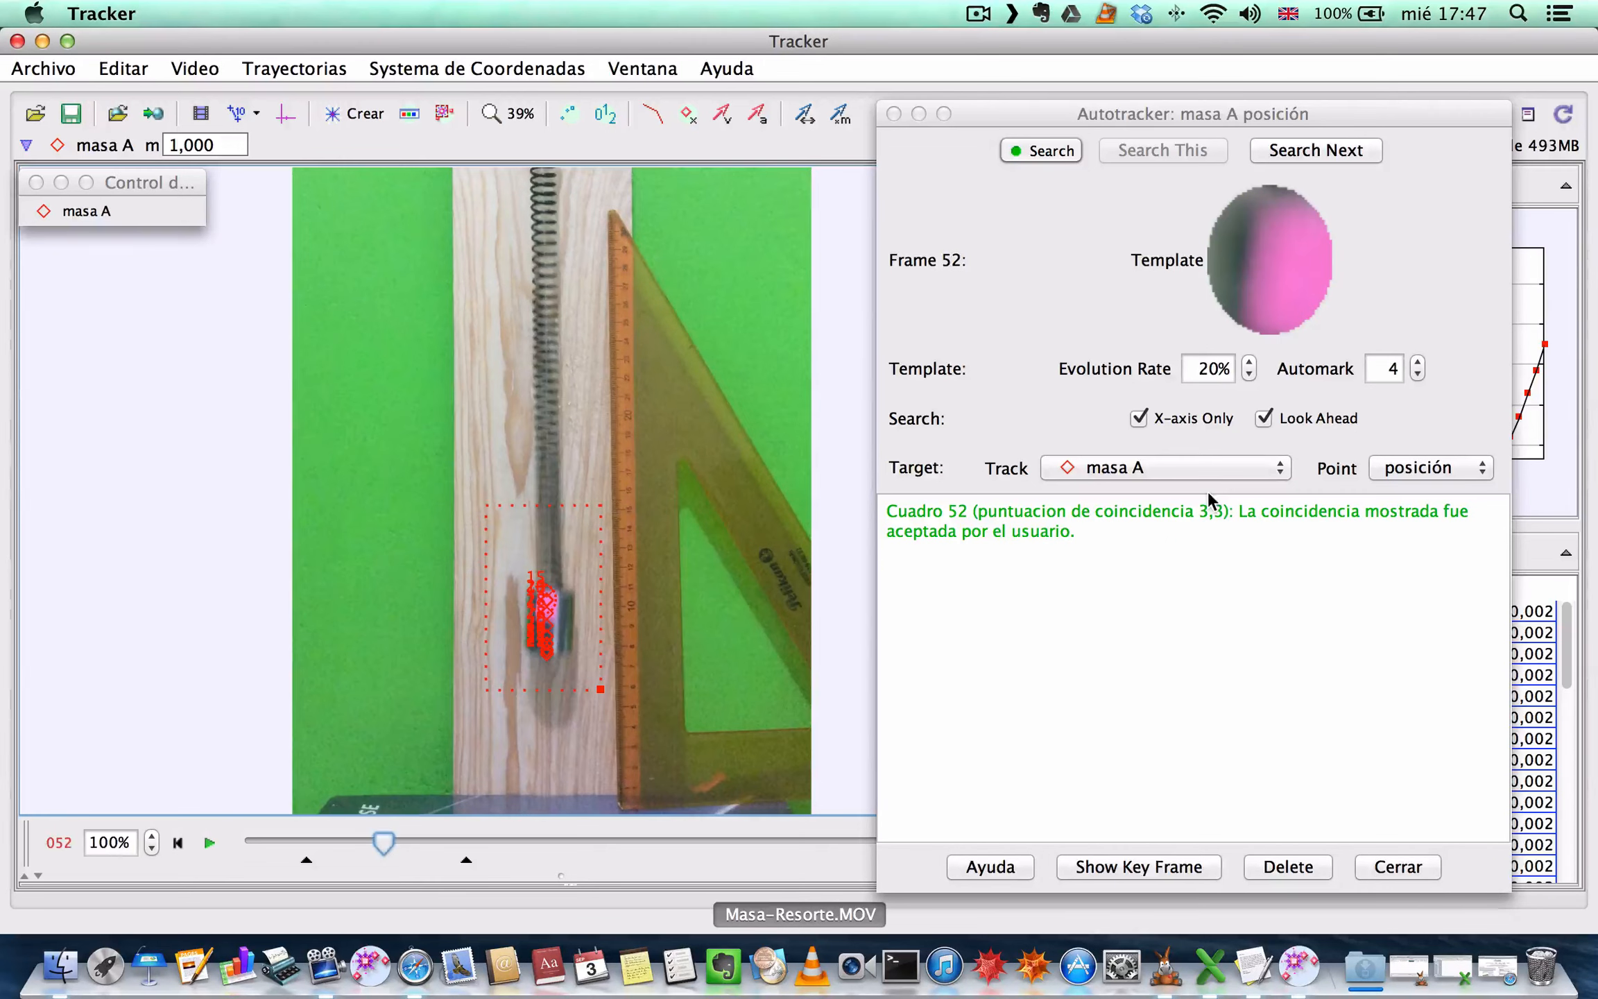
Step: Resume the automatic search from frame 52, accepting the proposed matches through frame 68
{"action": "left_click", "coordinate": [1037, 158]}
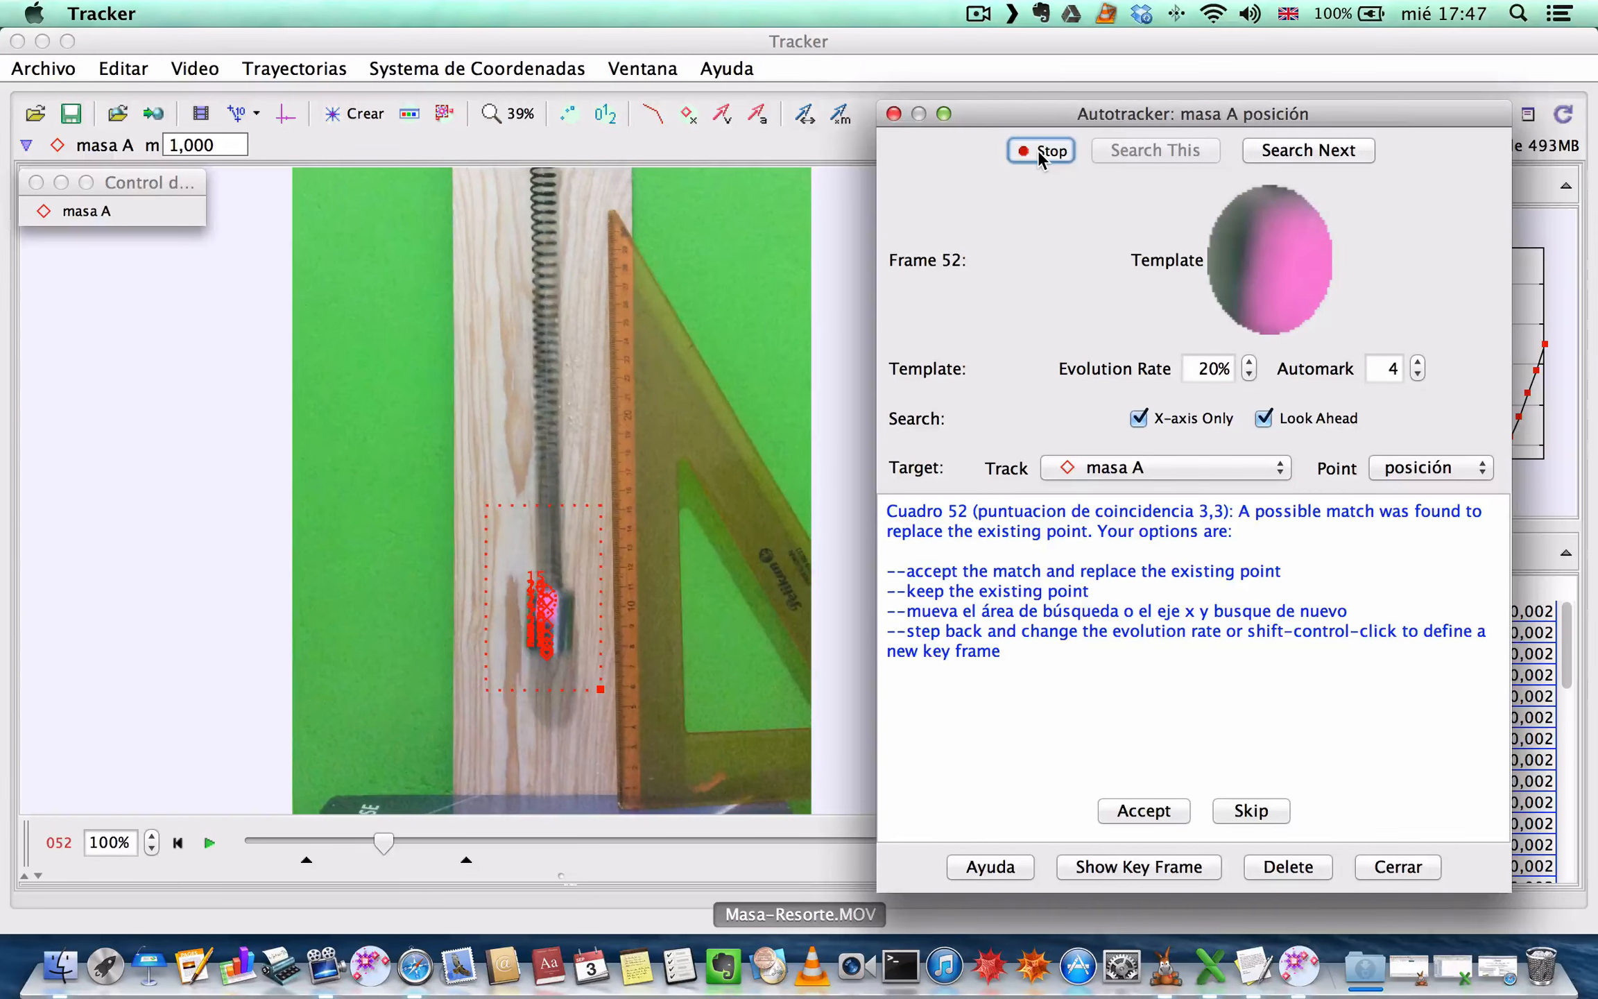
{"action": "left_click", "coordinate": [1169, 806]}
{"action": "left_click", "coordinate": [1167, 808]}
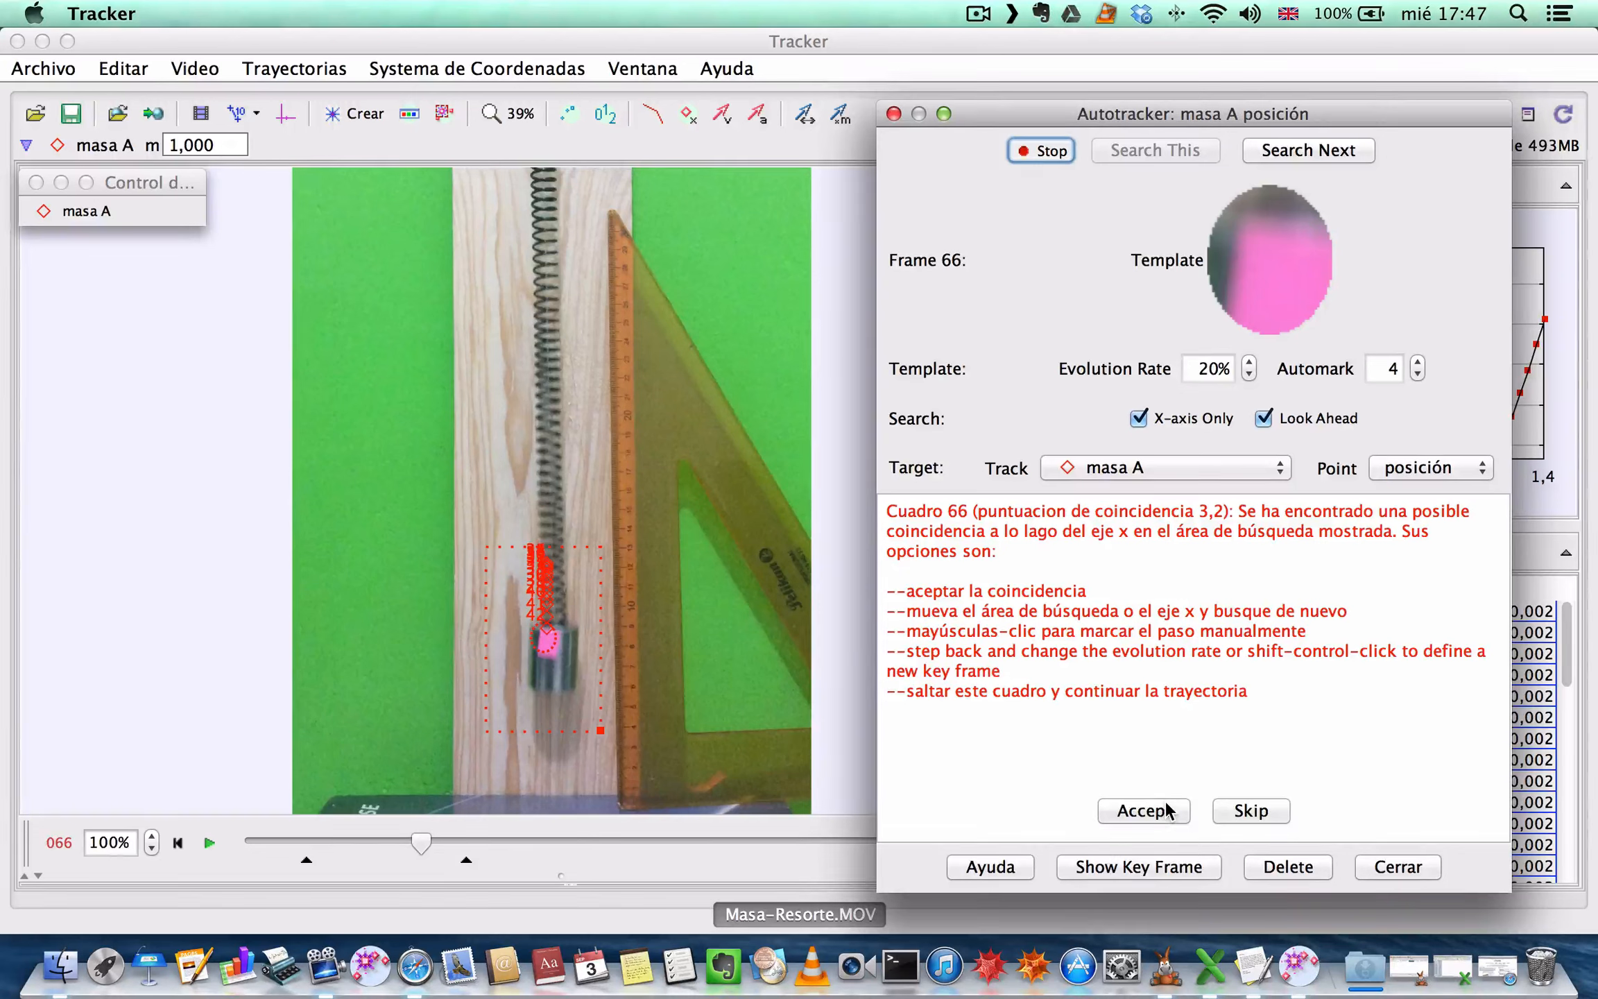
{"action": "left_click", "coordinate": [1167, 810]}
{"action": "left_click", "coordinate": [1167, 810]}
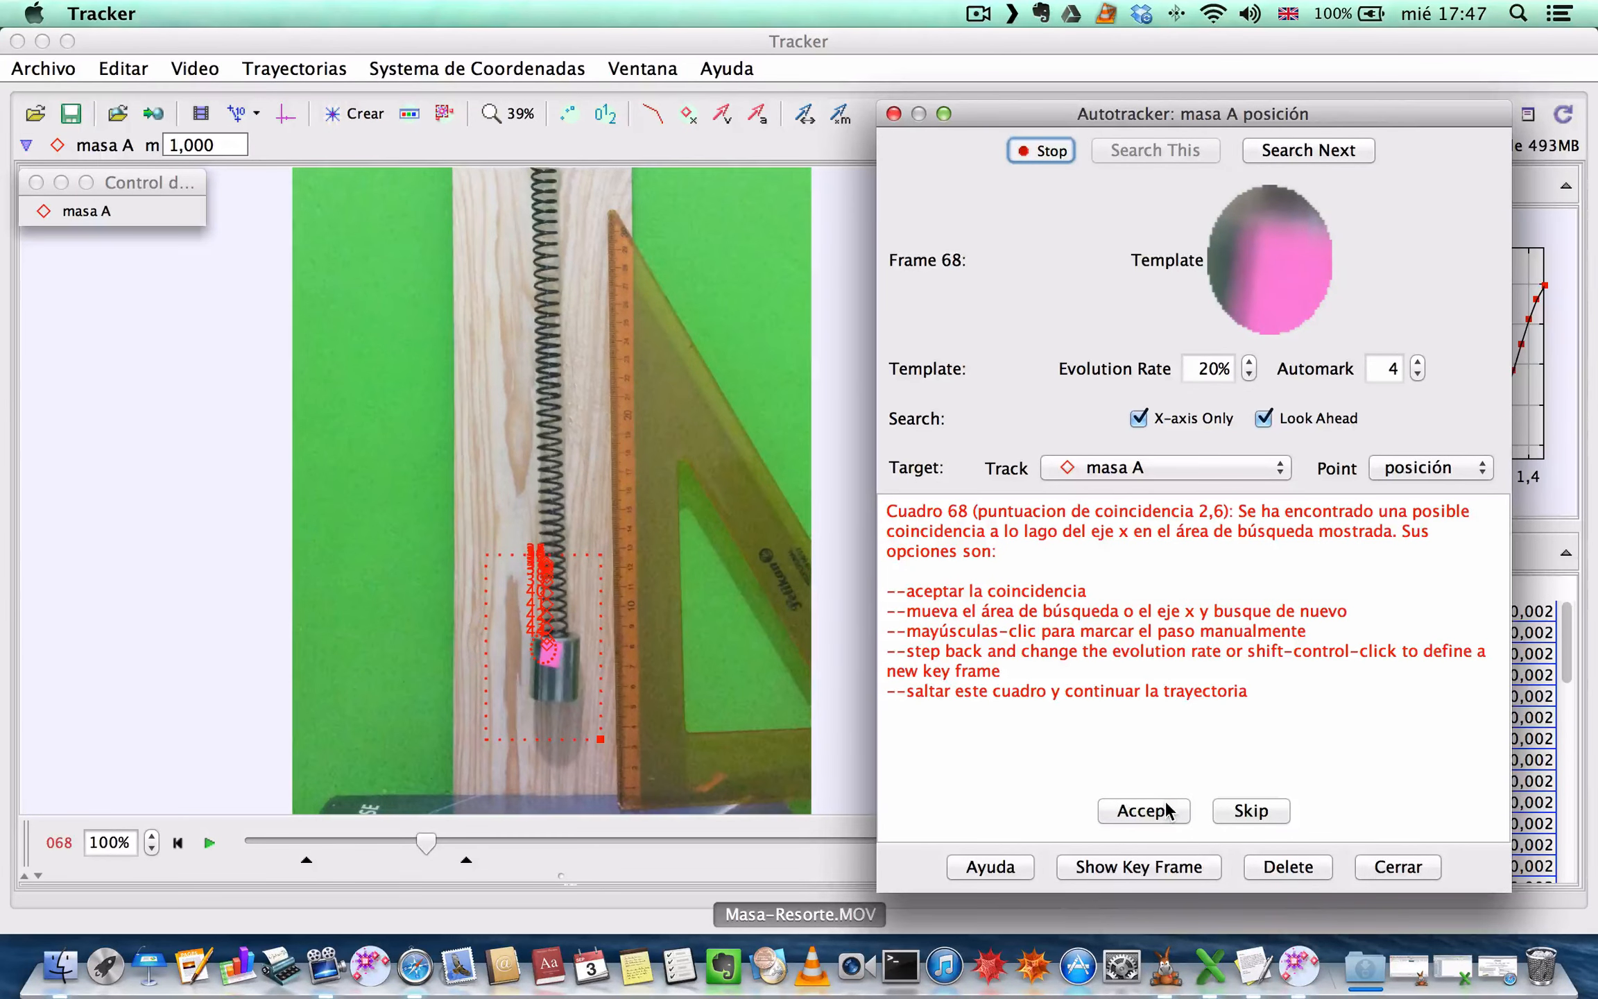
{"action": "left_click", "coordinate": [1167, 810]}
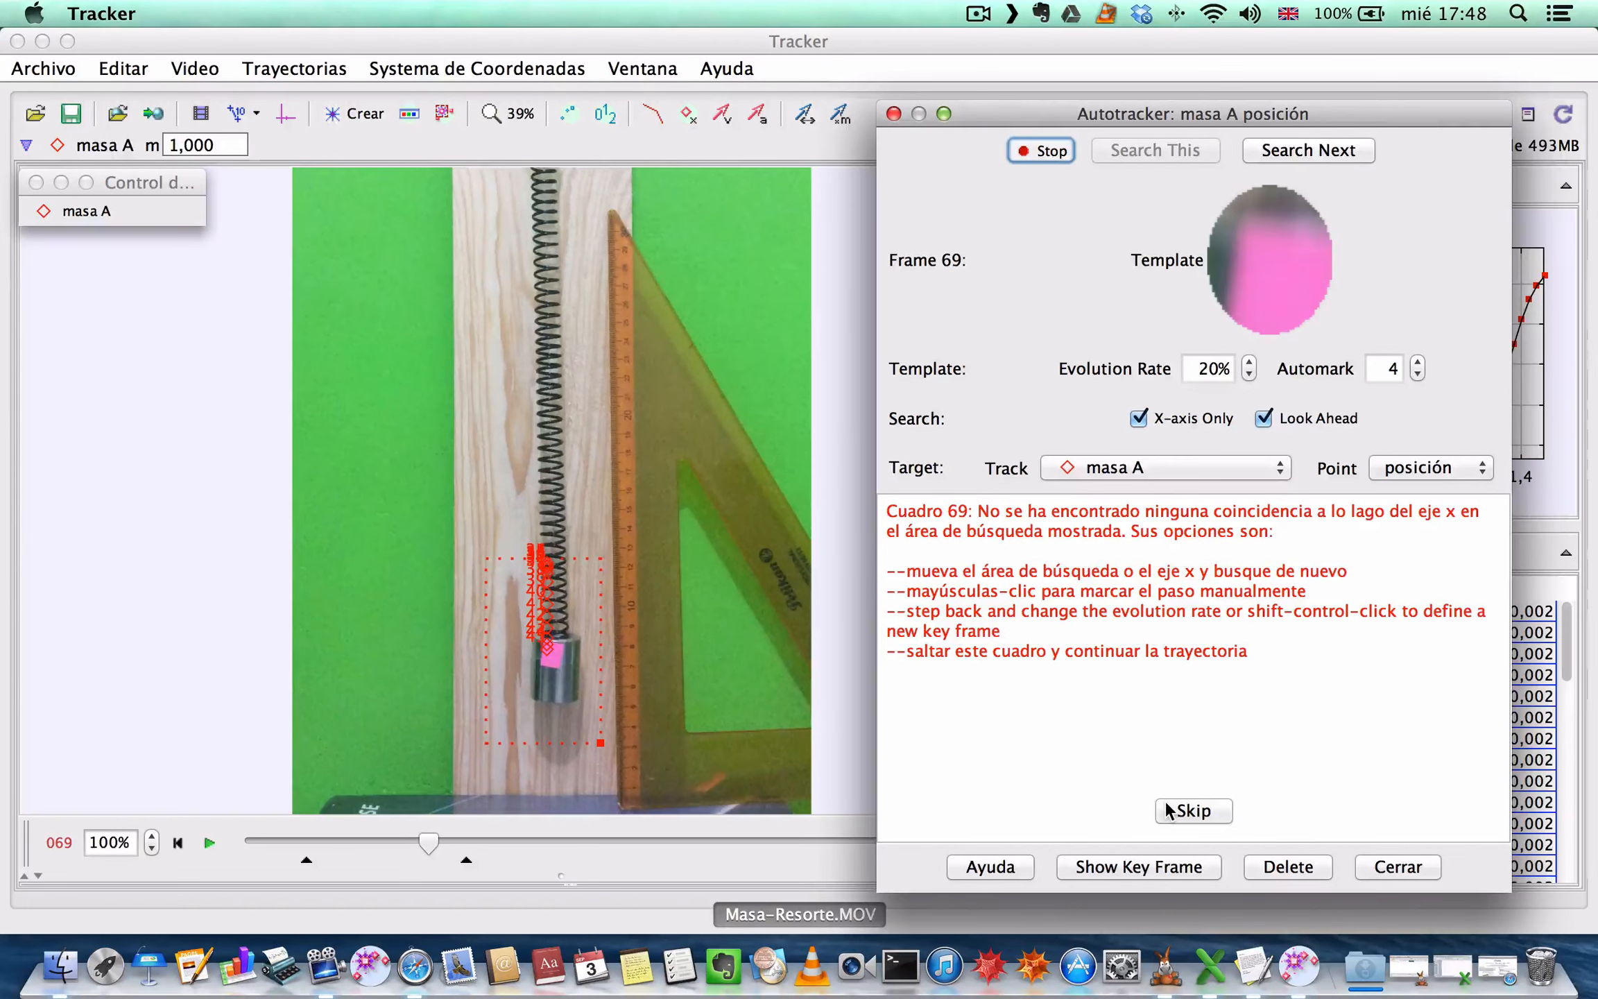
Step: Skip frames 69 to 72, accept the match proposed for frame 73, and close the Autotracker
{"action": "left_click", "coordinate": [1187, 811]}
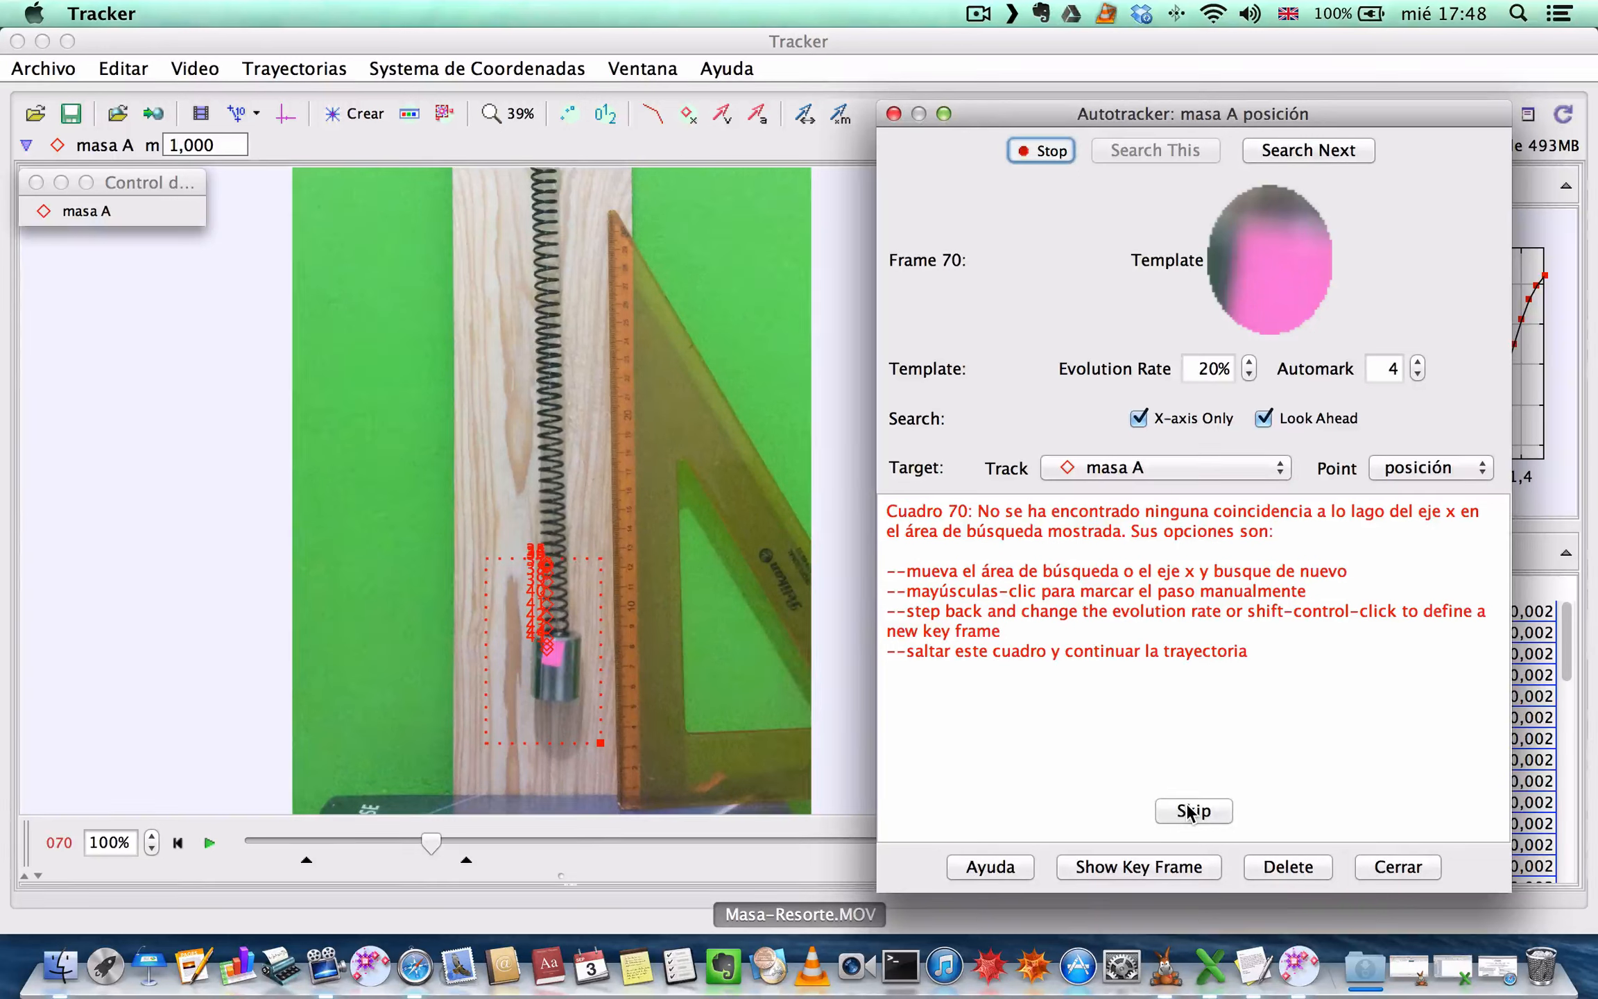
{"action": "left_click", "coordinate": [1187, 811]}
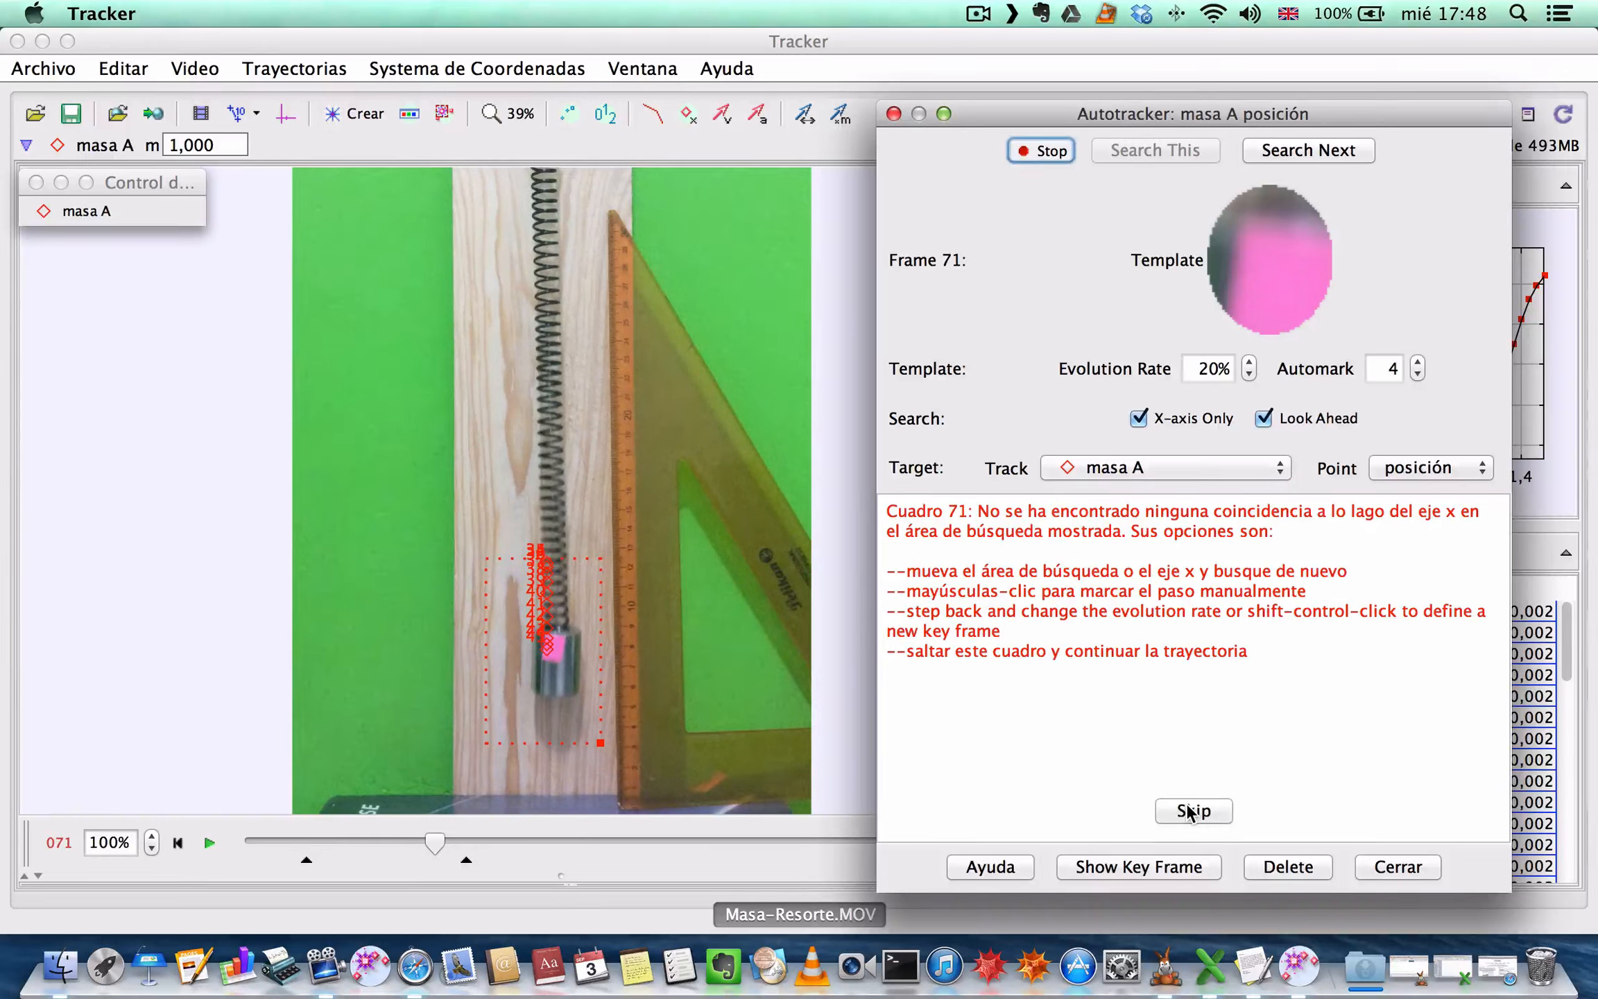
{"action": "left_click", "coordinate": [1187, 811]}
{"action": "left_click", "coordinate": [1187, 811]}
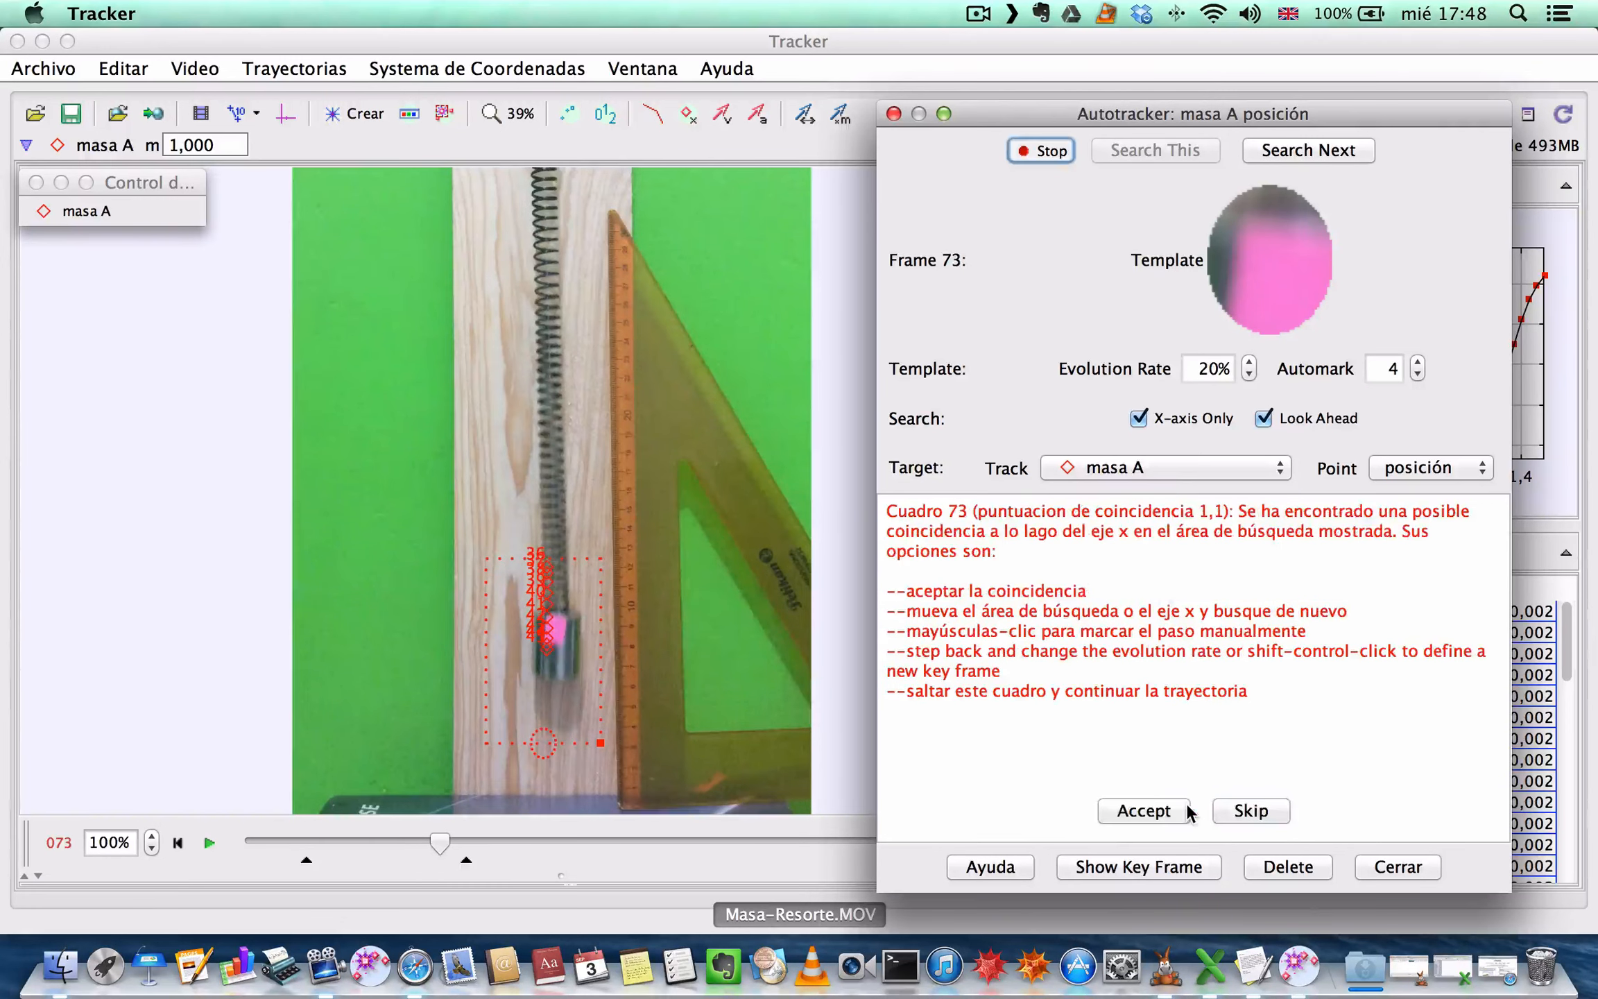
{"action": "left_click", "coordinate": [1162, 811]}
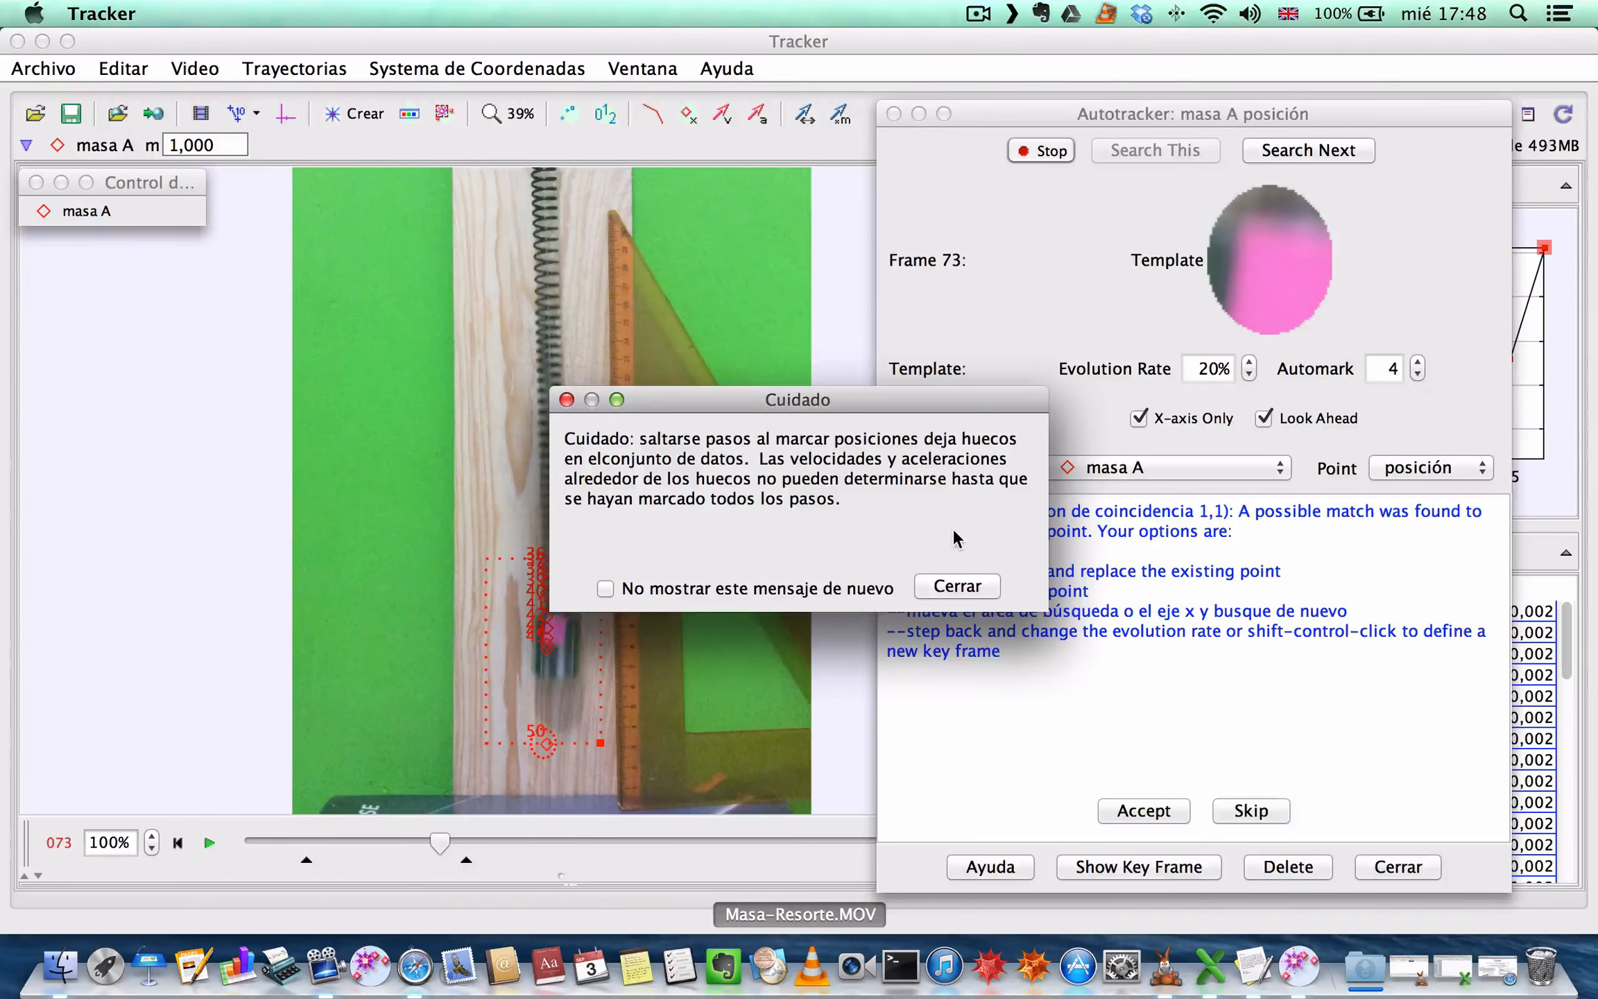
{"action": "left_click", "coordinate": [956, 594]}
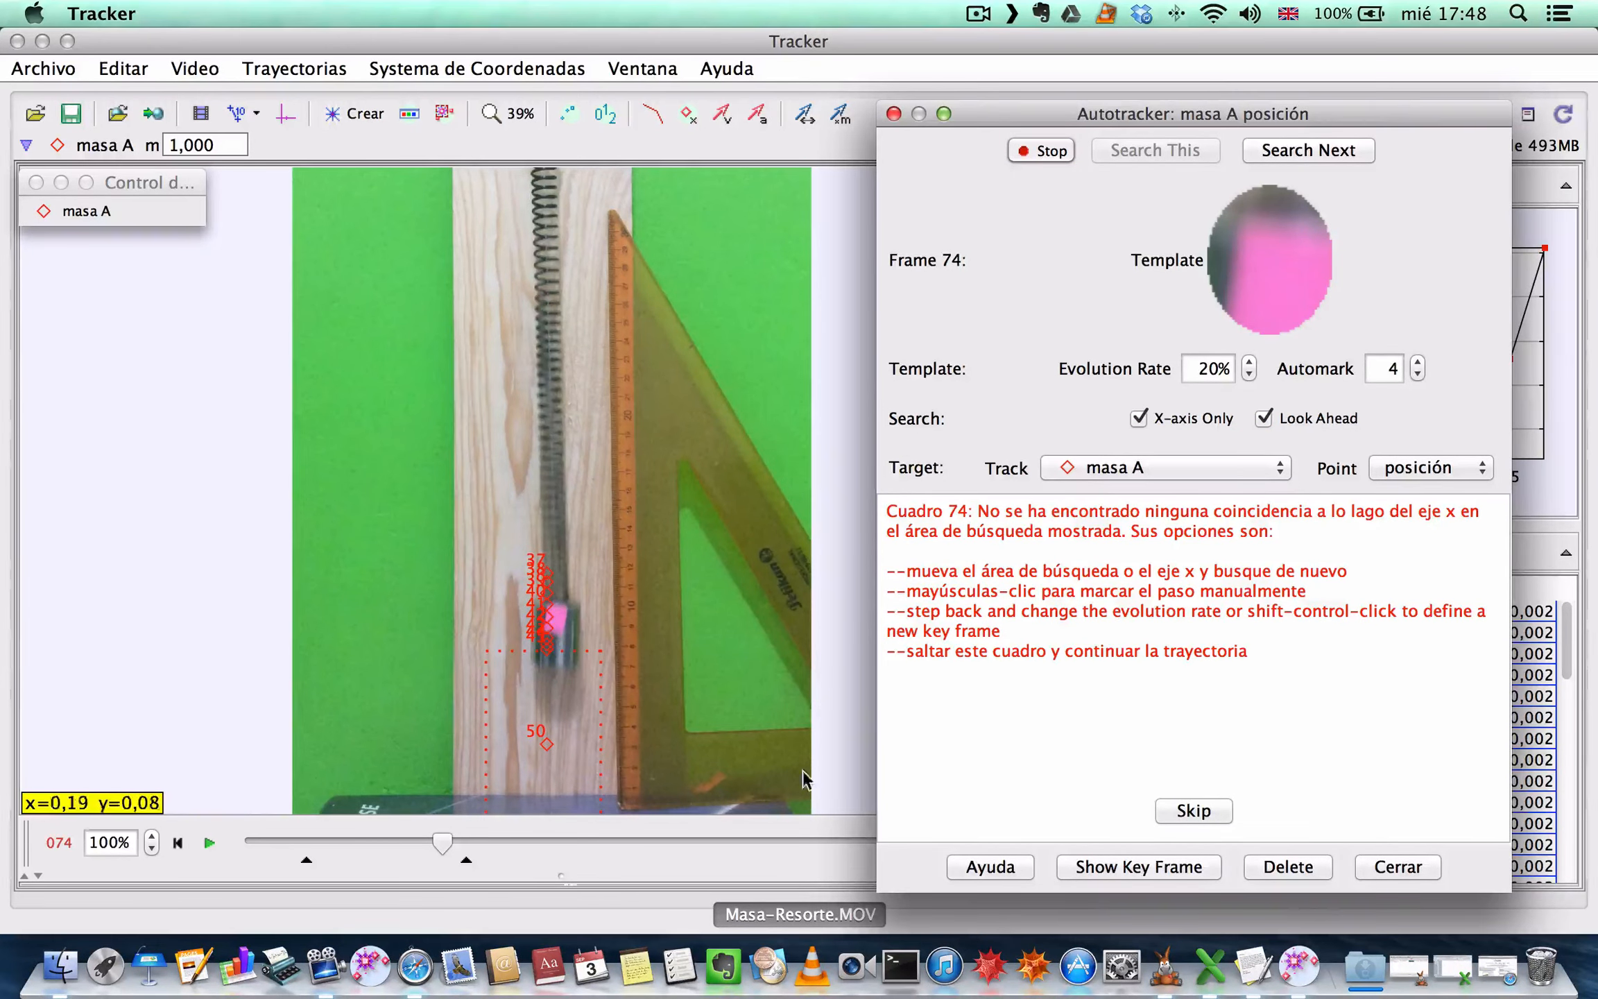
{"action": "left_click", "coordinate": [893, 114]}
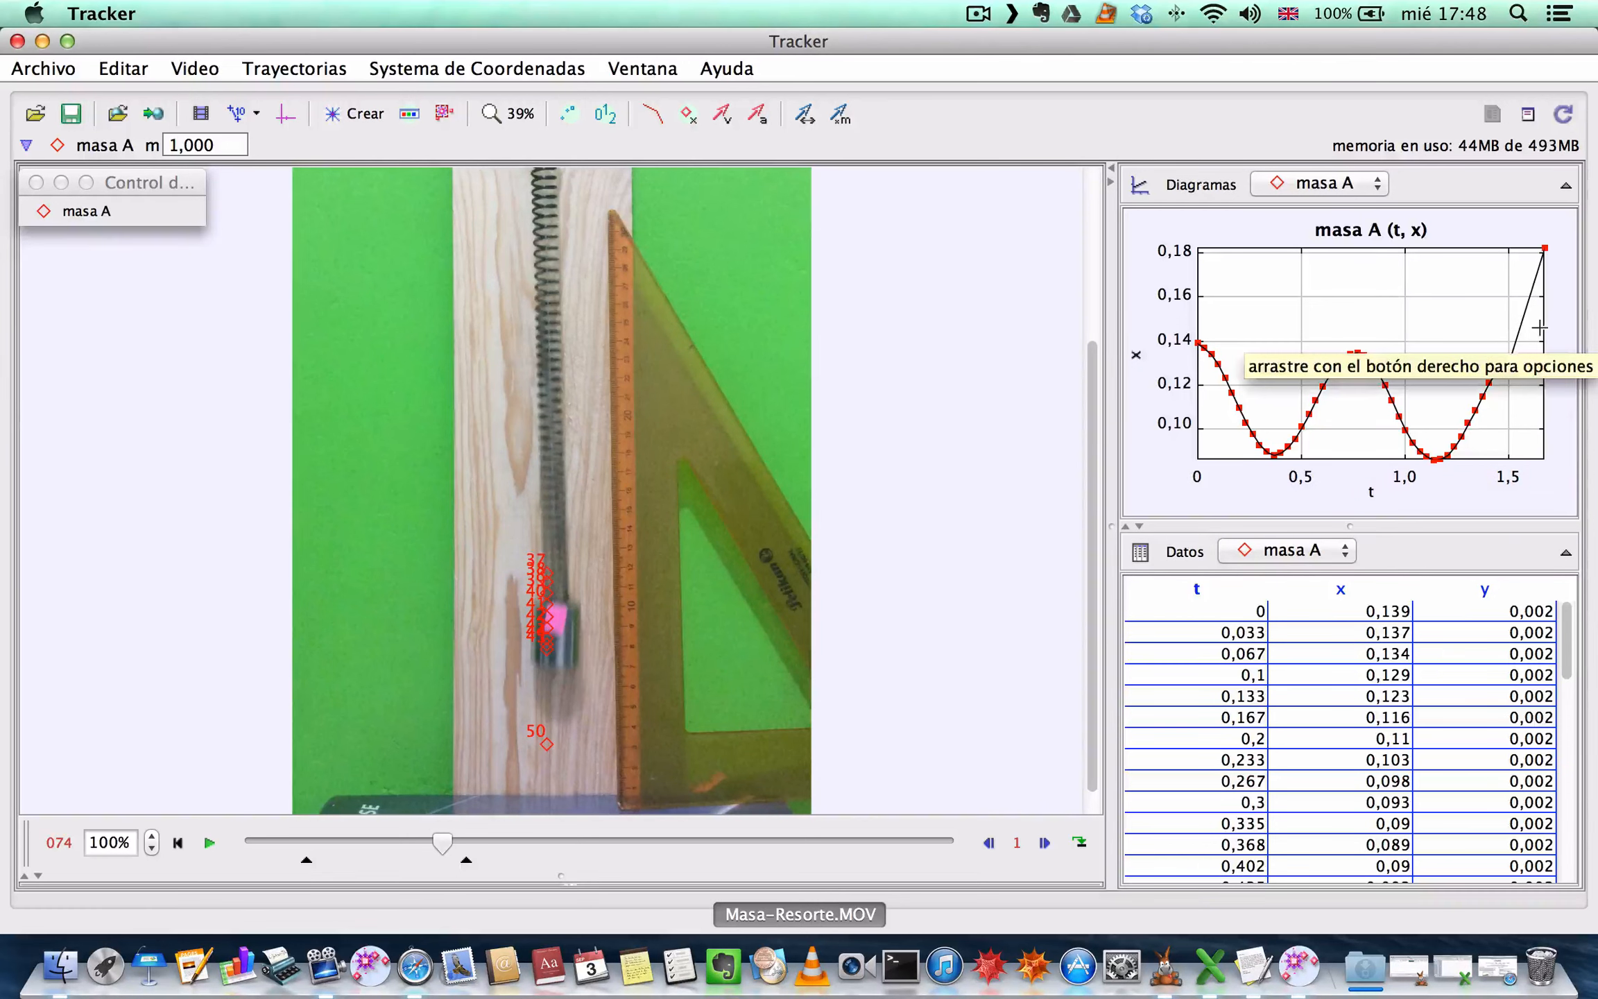
Step: Remove the y column from masa A's data table, keeping only t and x
{"action": "left_click", "coordinate": [1178, 550]}
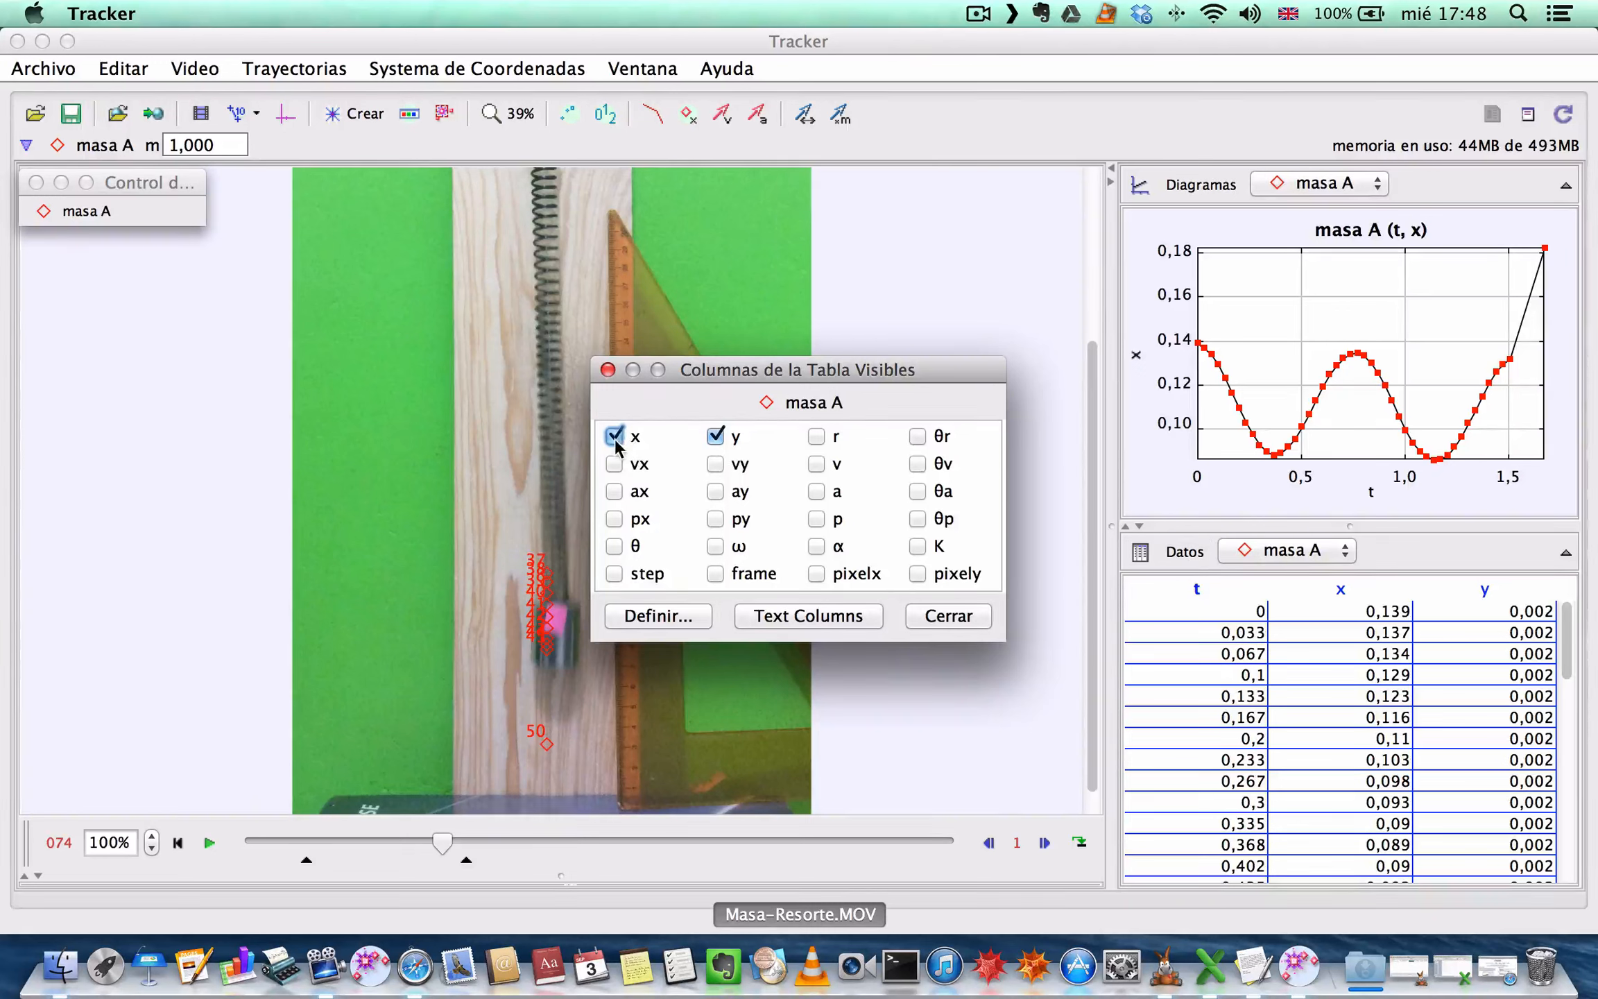
{"action": "left_click", "coordinate": [716, 437]}
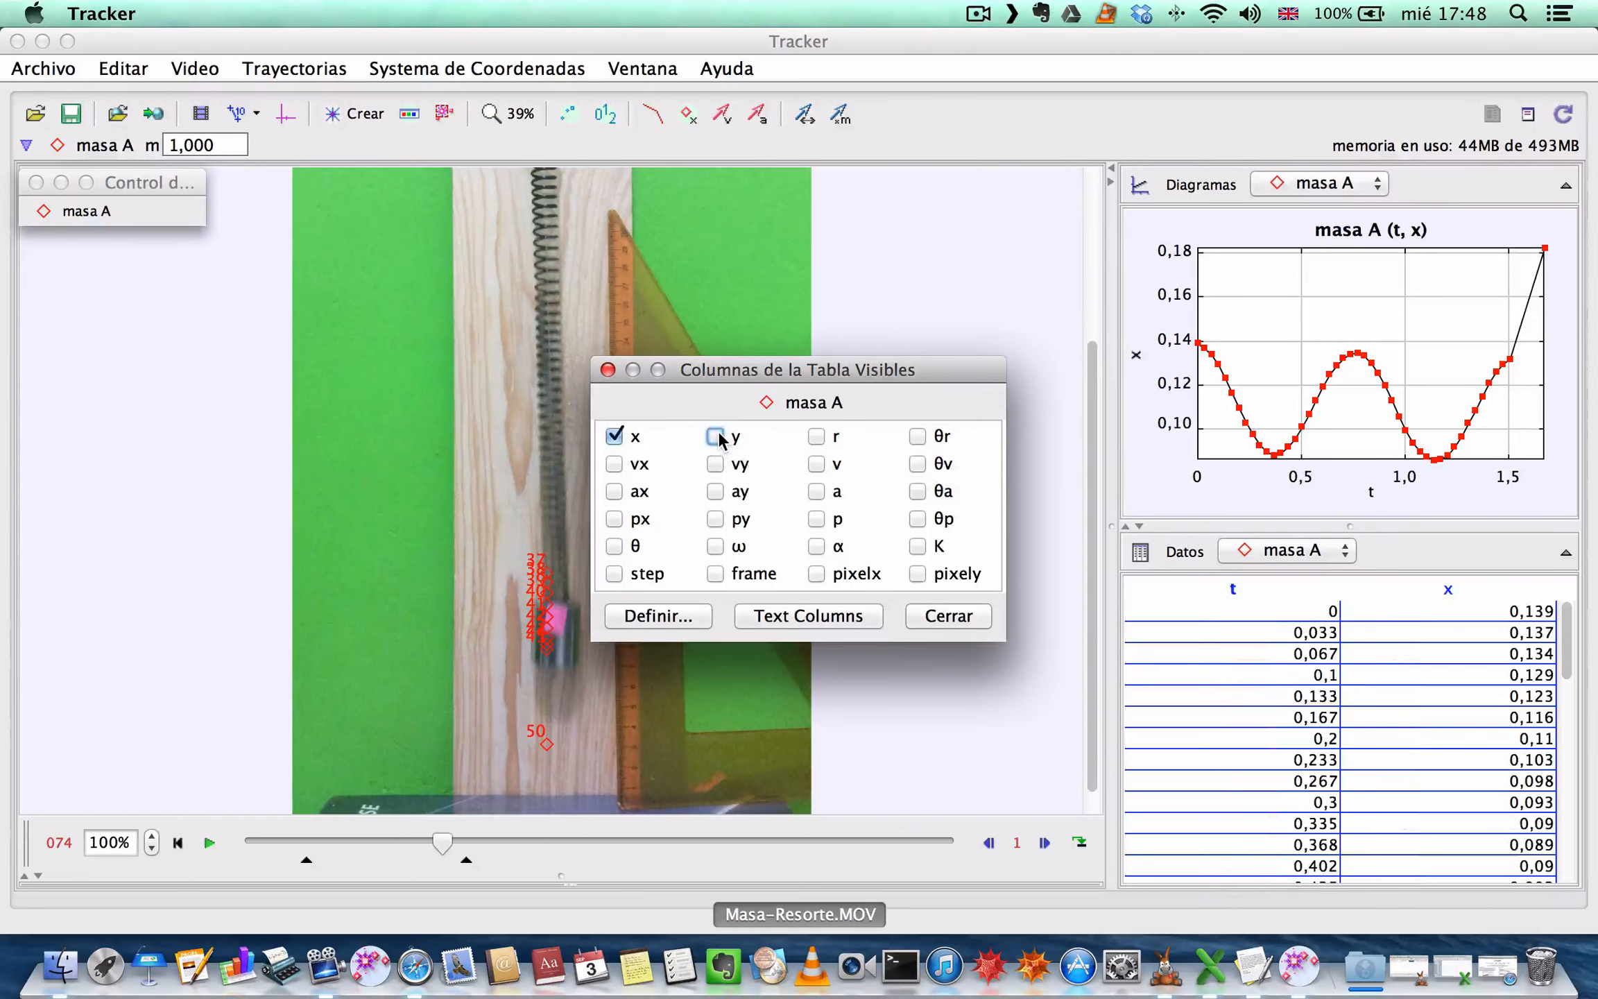
{"action": "left_click", "coordinate": [607, 370]}
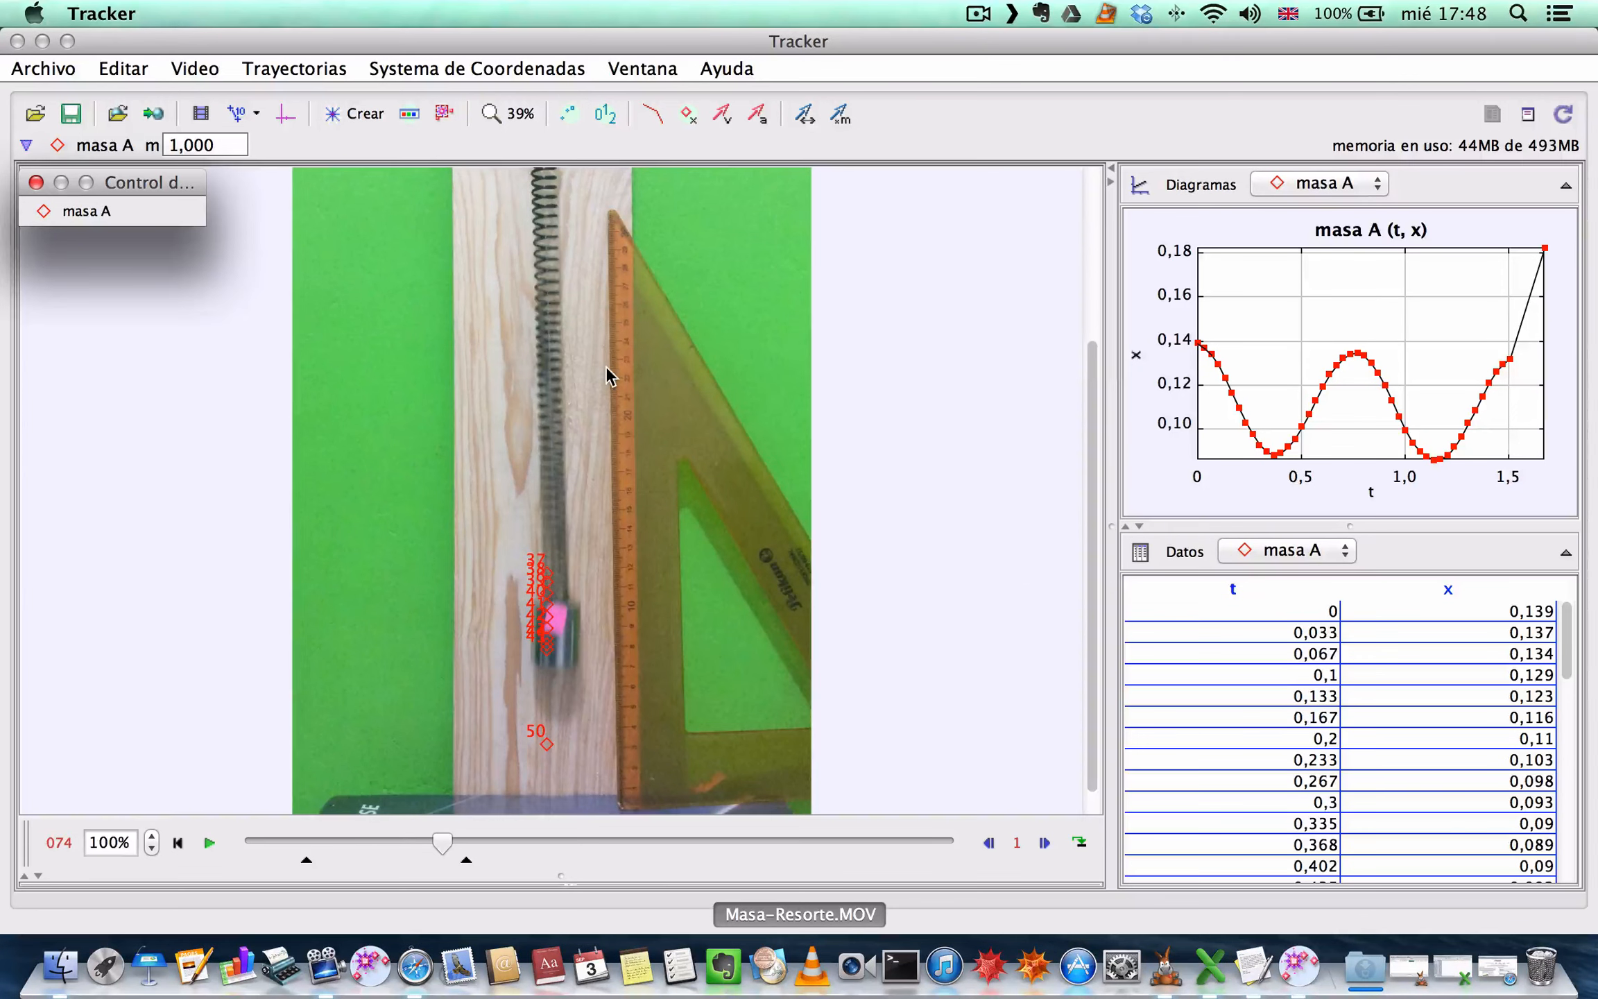
Step: View masa A's x-versus-t data in the data analysis tool, and close the tool
{"action": "right_click", "coordinate": [1335, 713]}
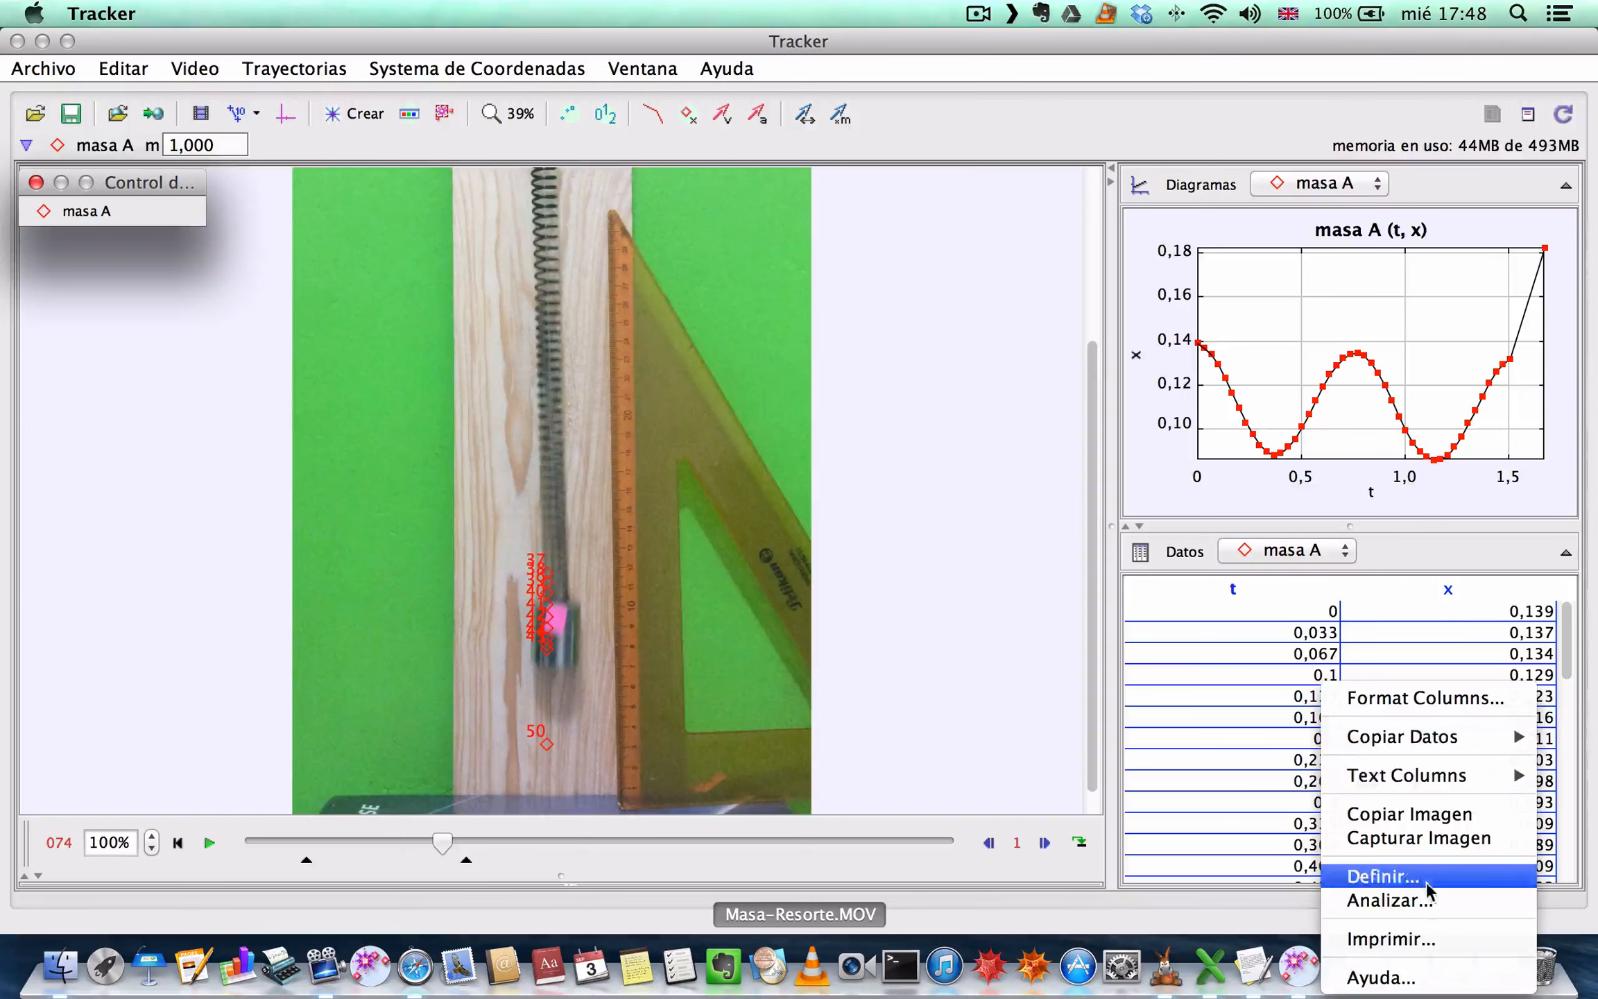
{"action": "left_click", "coordinate": [1430, 900]}
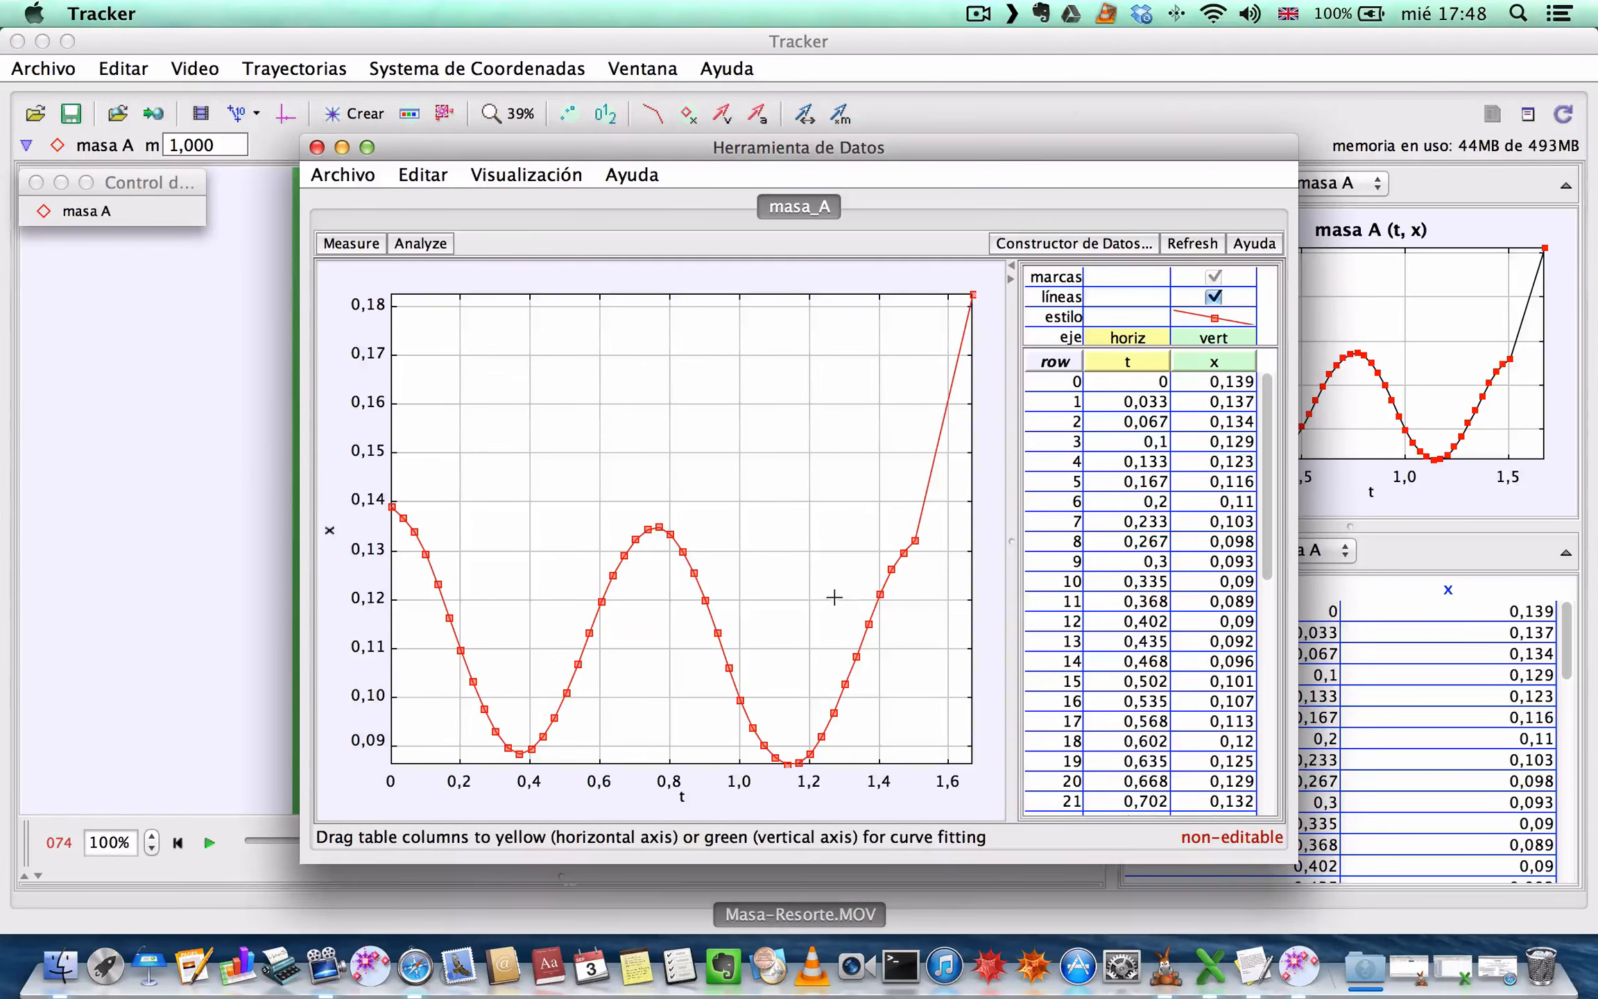
{"action": "left_click", "coordinate": [316, 147]}
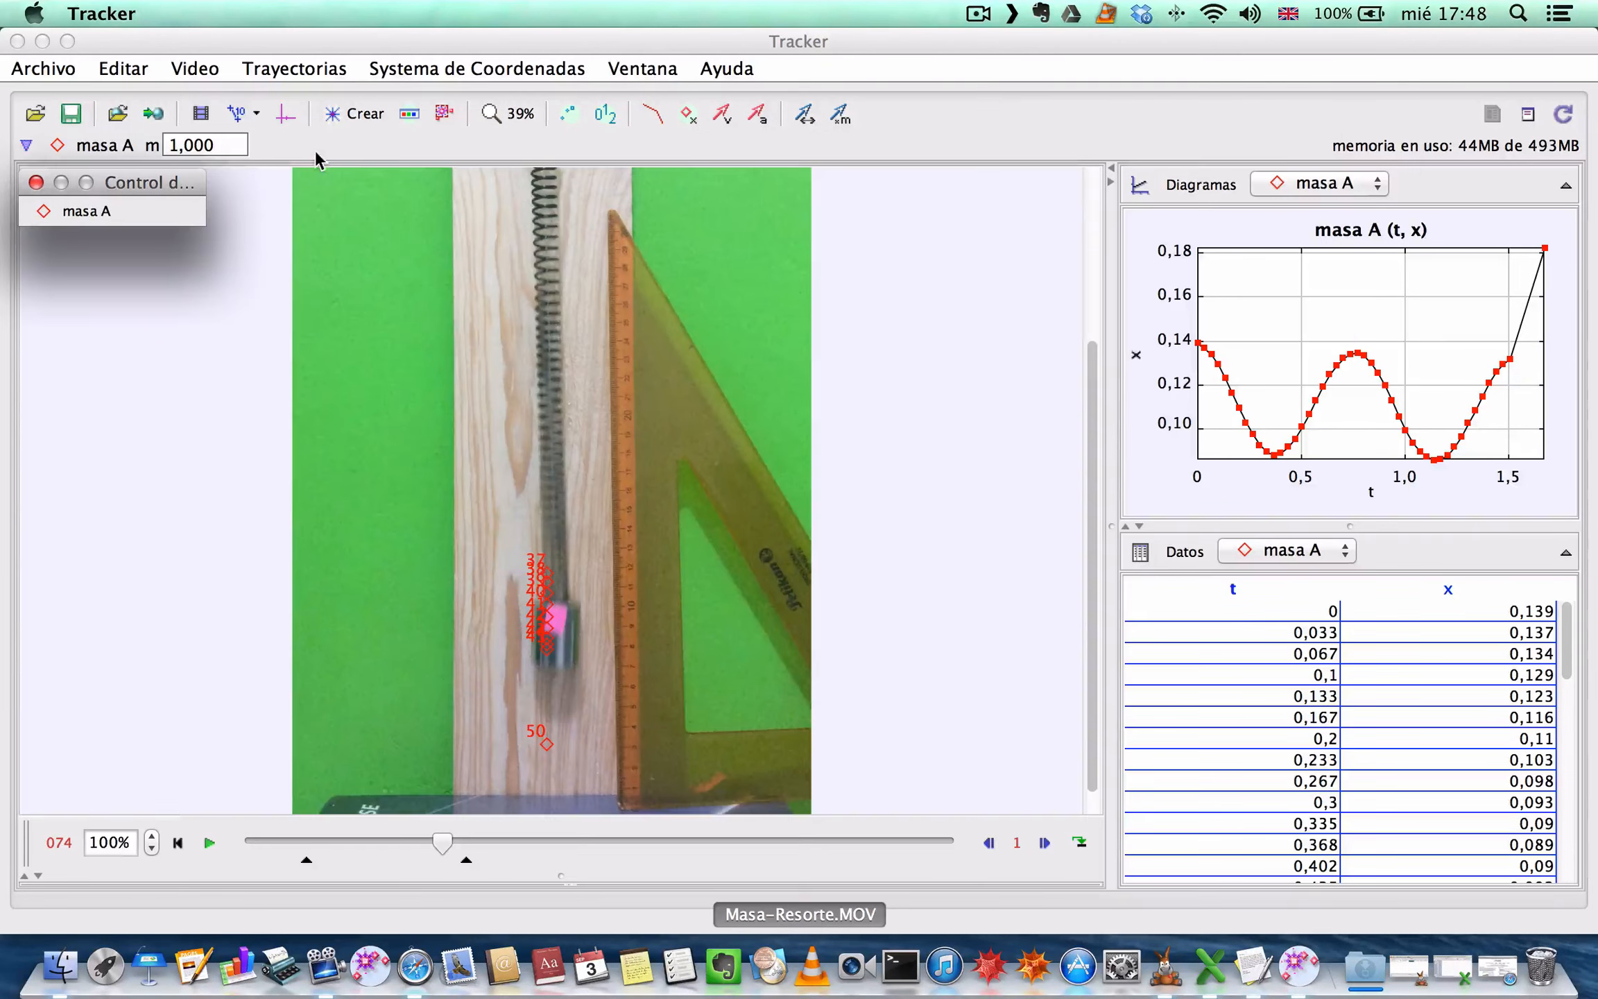
Step: Copy masa A's t and x rows from t = 0 through 1,502, leaving out the stray last row
{"action": "scroll", "coordinate": [1248, 634], "scroll_direction": "down", "scroll_amount": 1}
{"action": "scroll", "coordinate": [1300, 617], "scroll_direction": "up", "scroll_amount": 1}
{"action": "left_click", "coordinate": [1311, 612]}
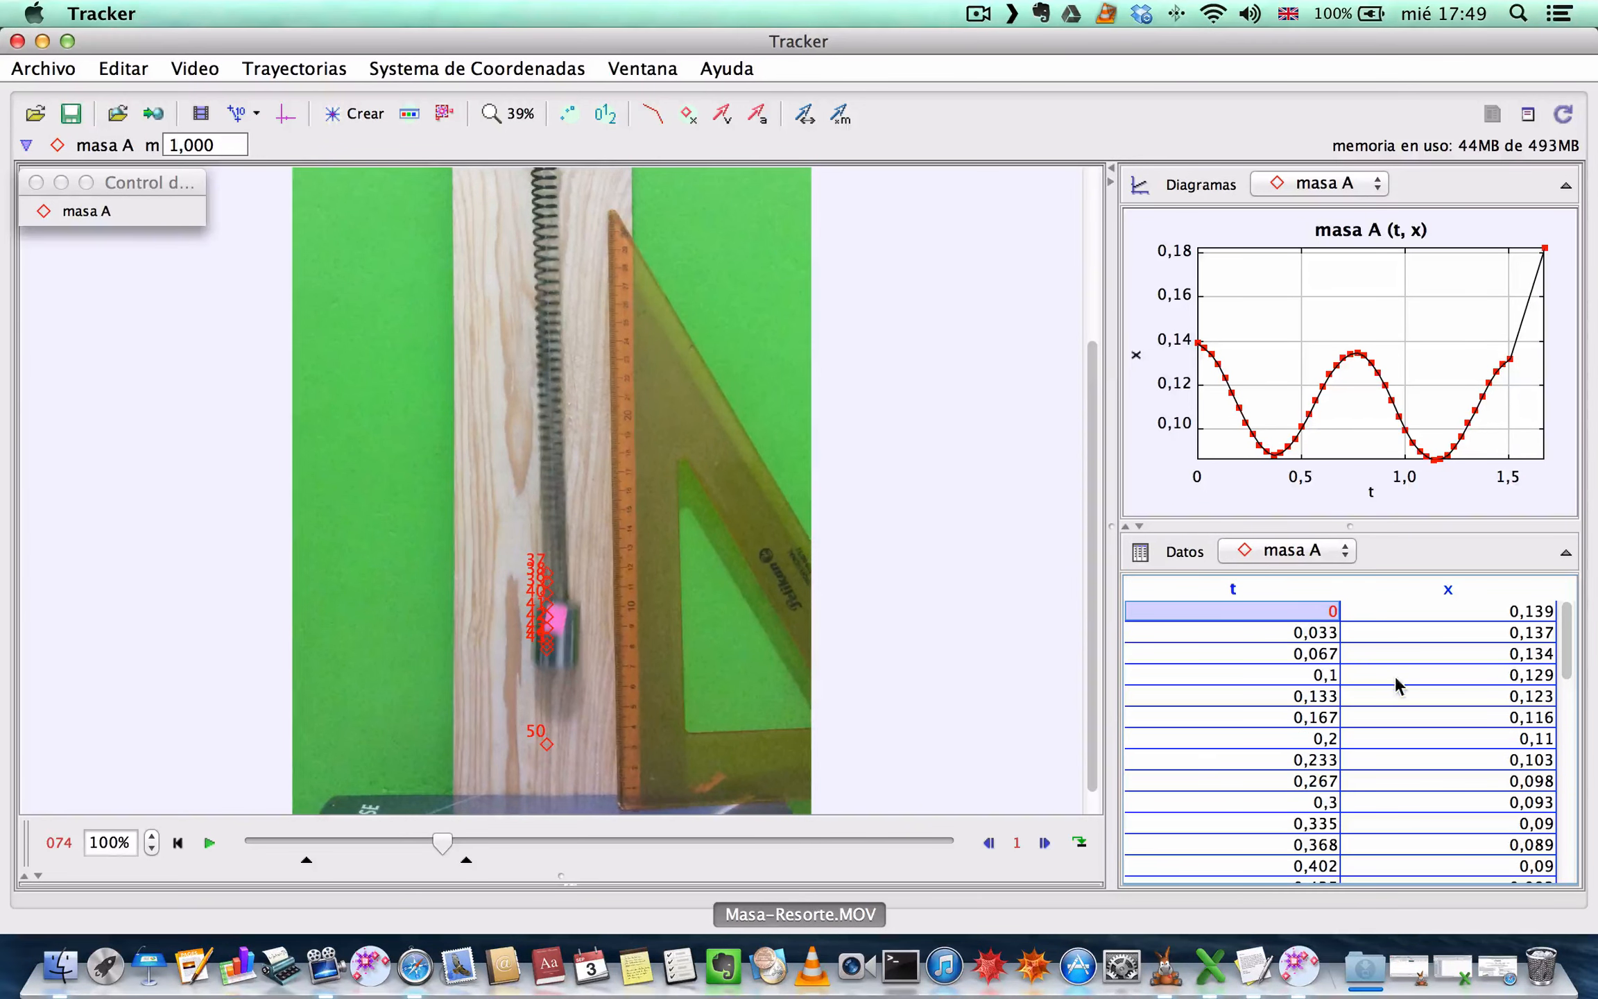
{"action": "scroll", "coordinate": [1398, 685], "scroll_direction": "down", "scroll_amount": 20}
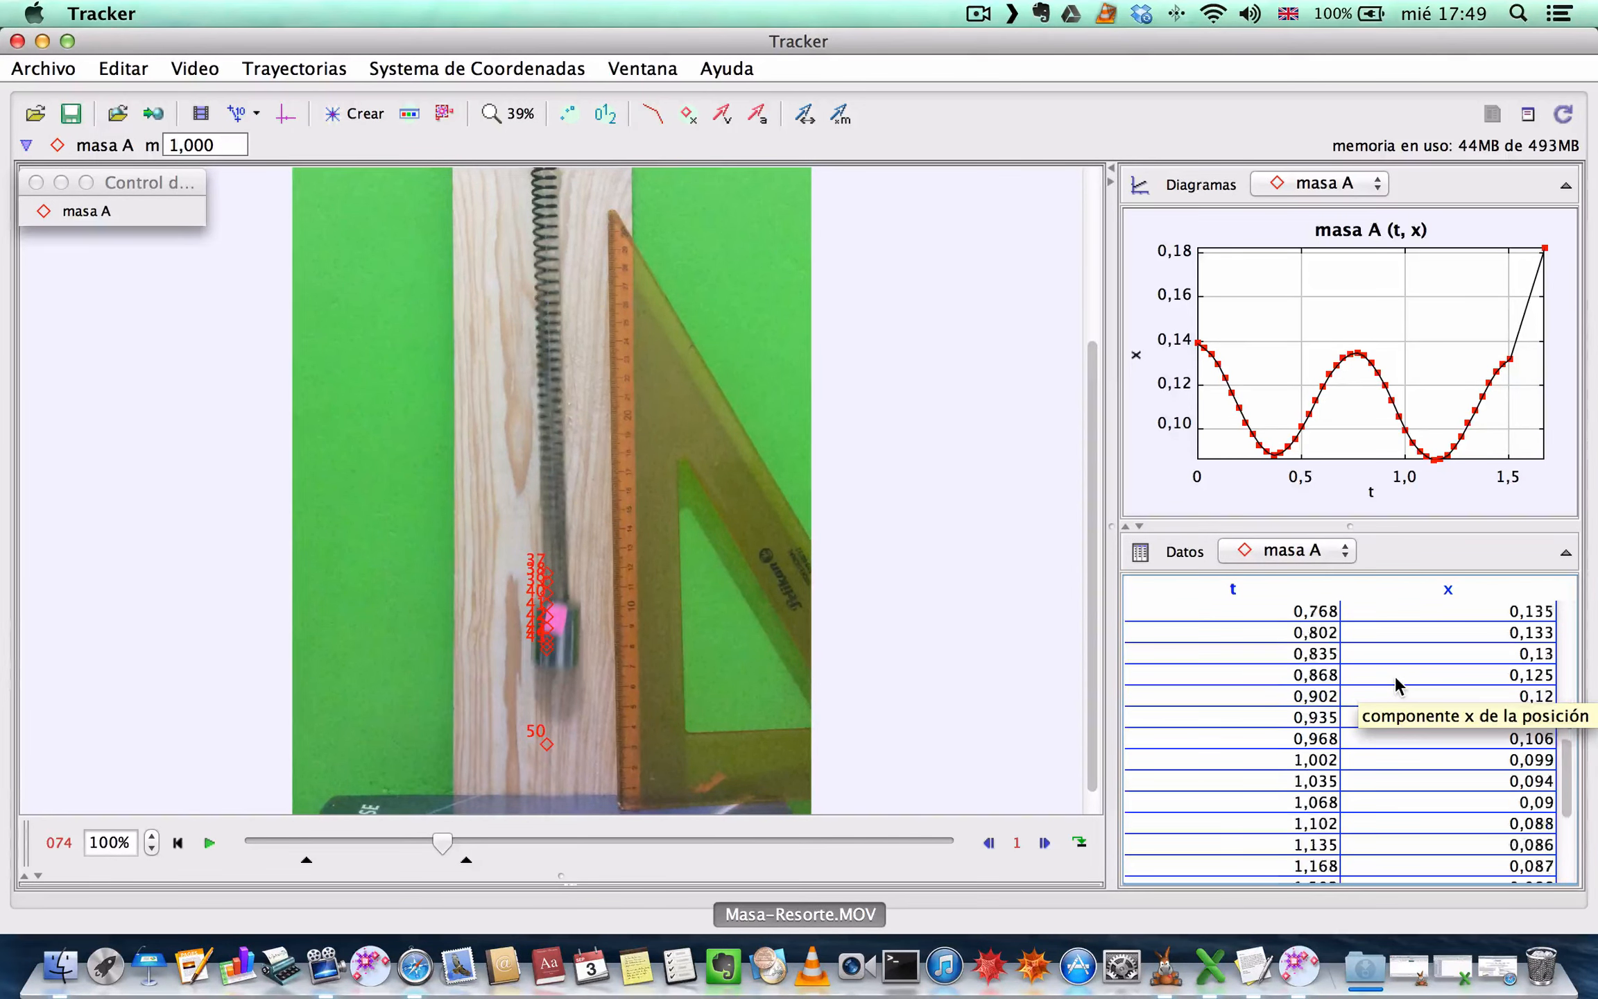
{"action": "scroll", "coordinate": [1397, 685], "scroll_direction": "down", "scroll_amount": 2}
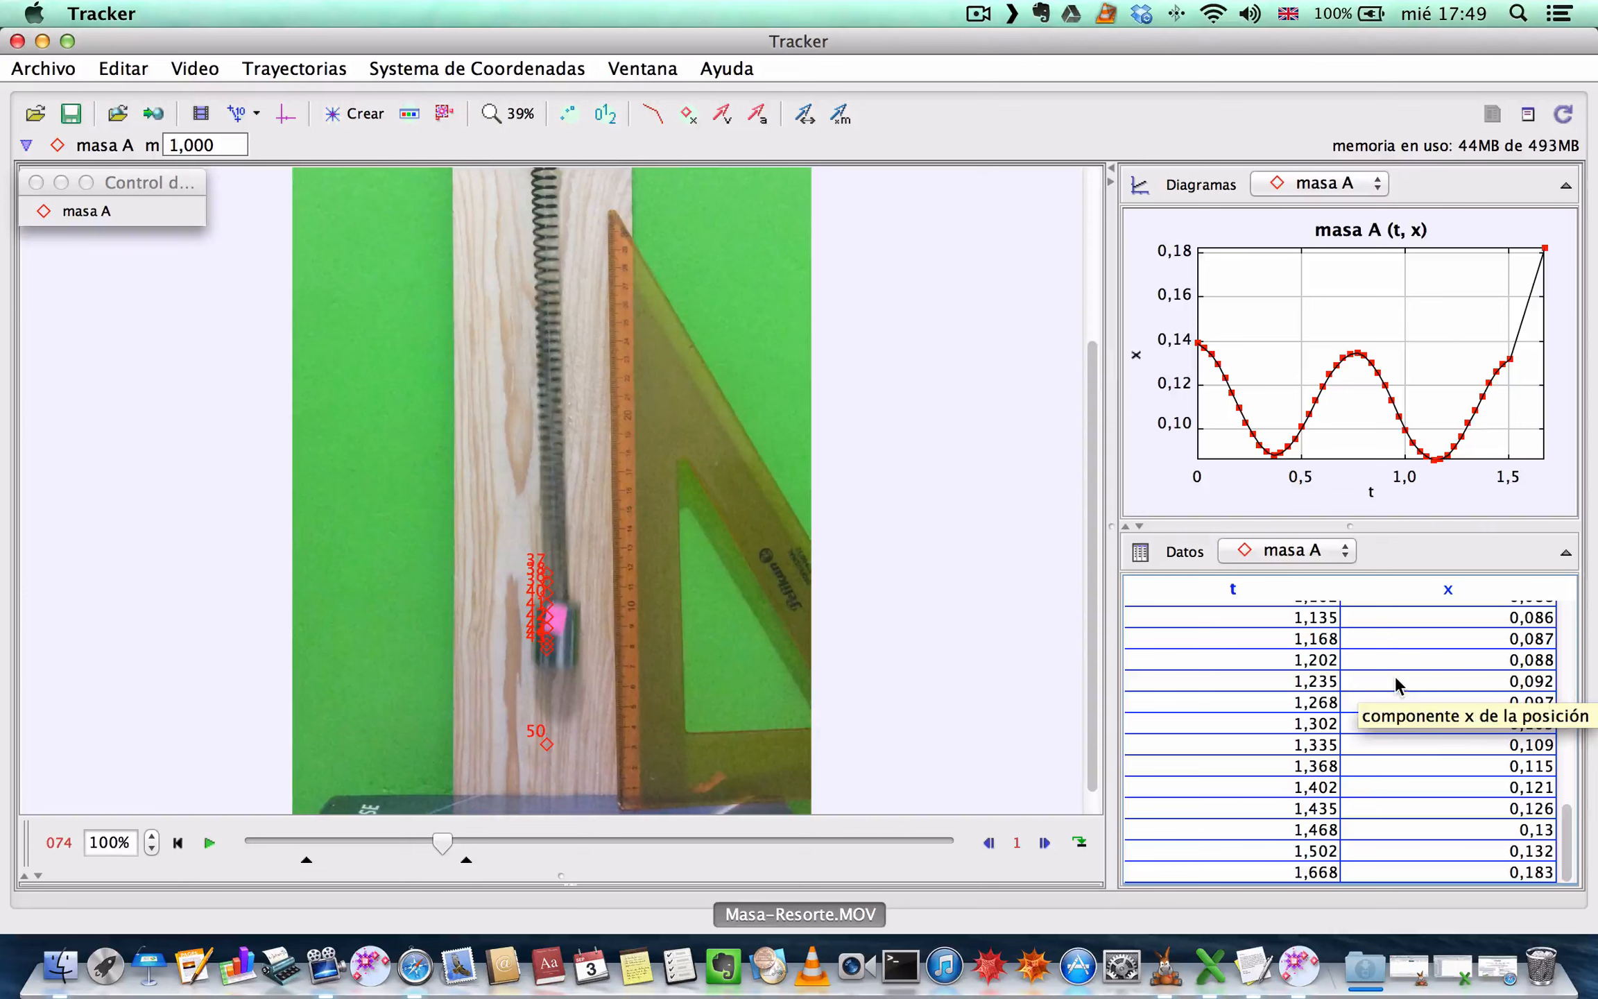
{"action": "left_click", "coordinate": [1489, 847], "text": "shift"}
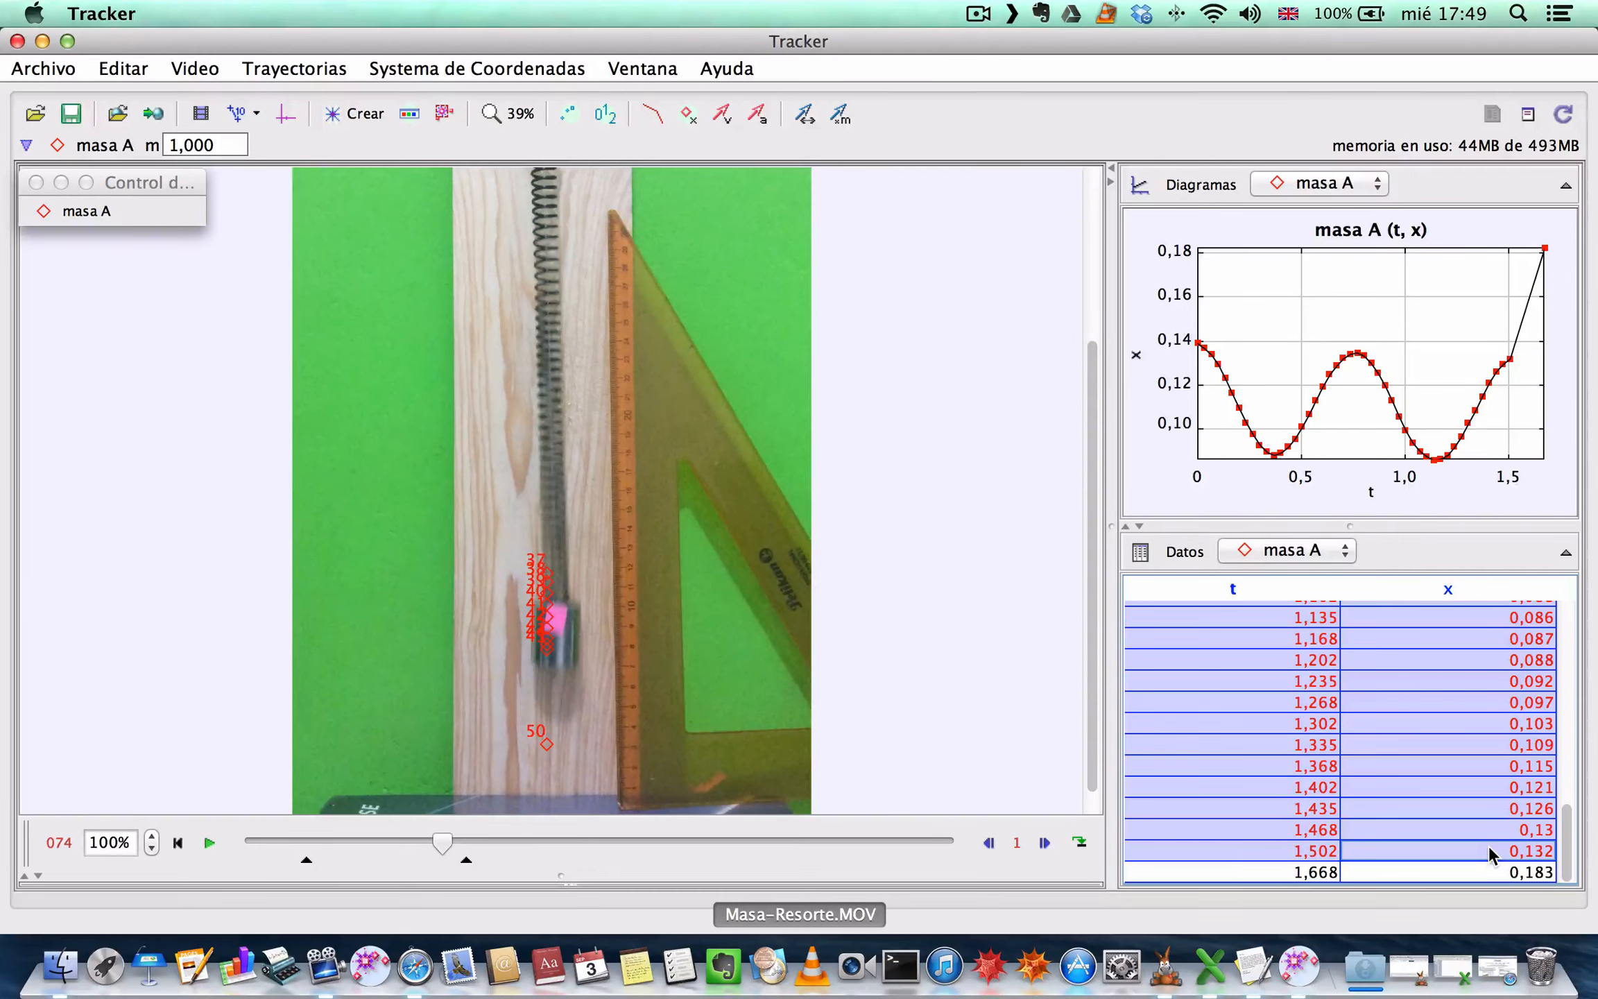
Step: Switch to DatosResorte.csv in Excel and clear everything from the old data in columns A and B
{"action": "left_click", "coordinate": [1456, 971]}
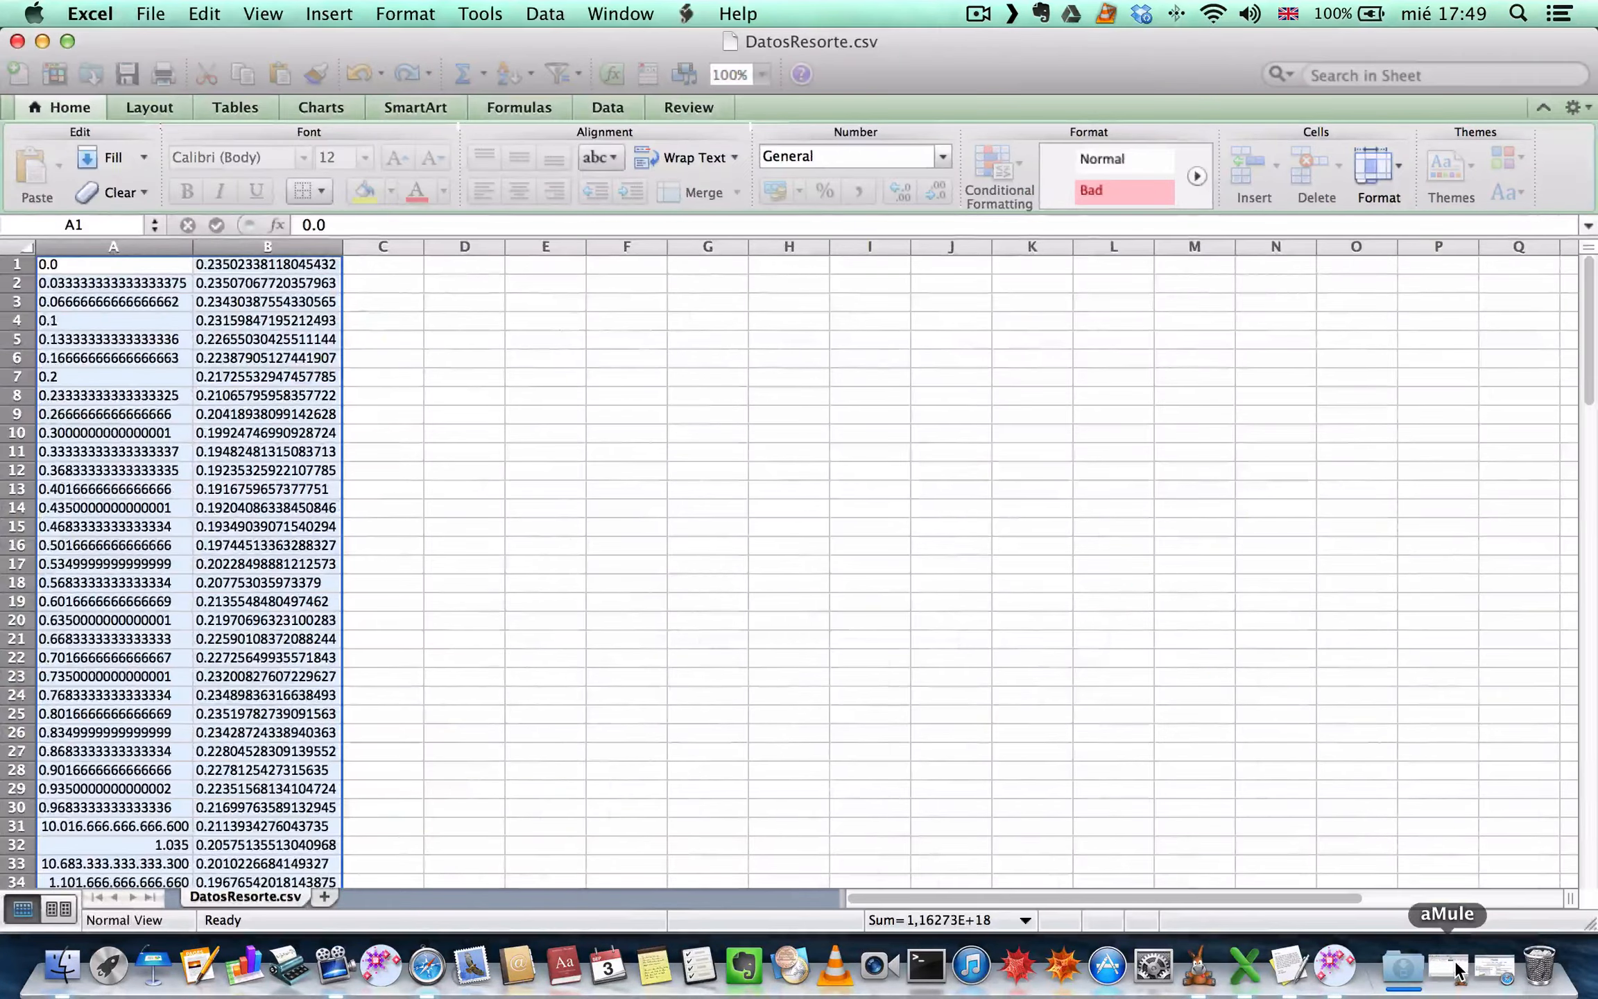
{"action": "left_click", "coordinate": [154, 15]}
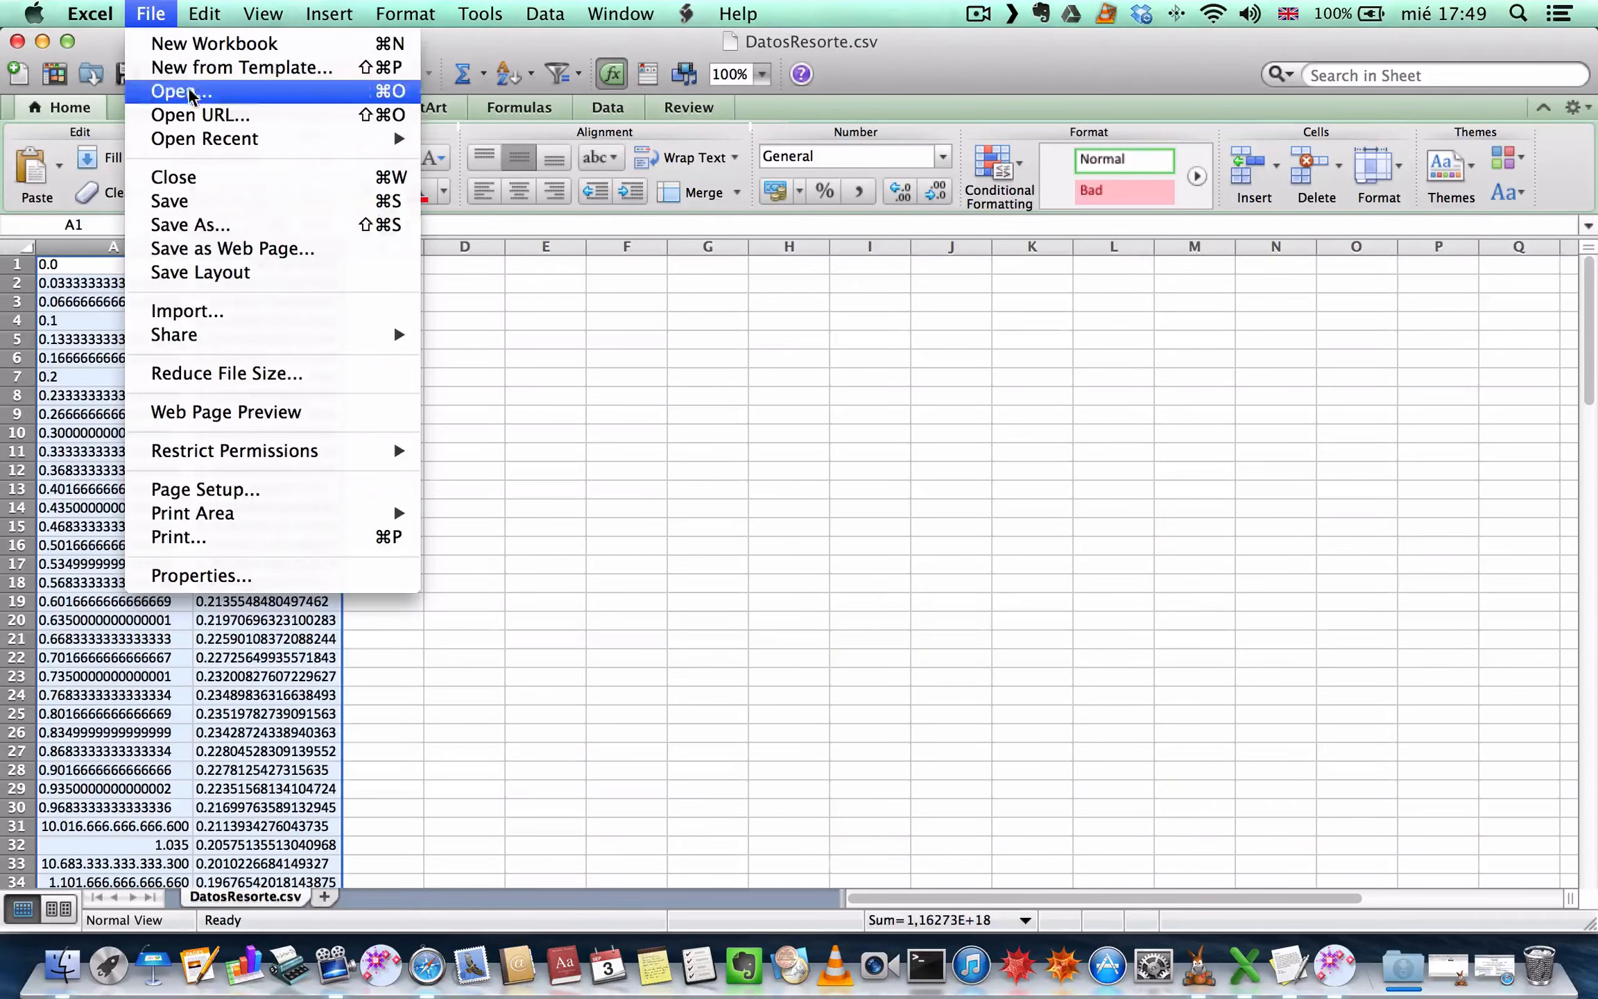
{"action": "mouse_move", "coordinate": [224, 15]}
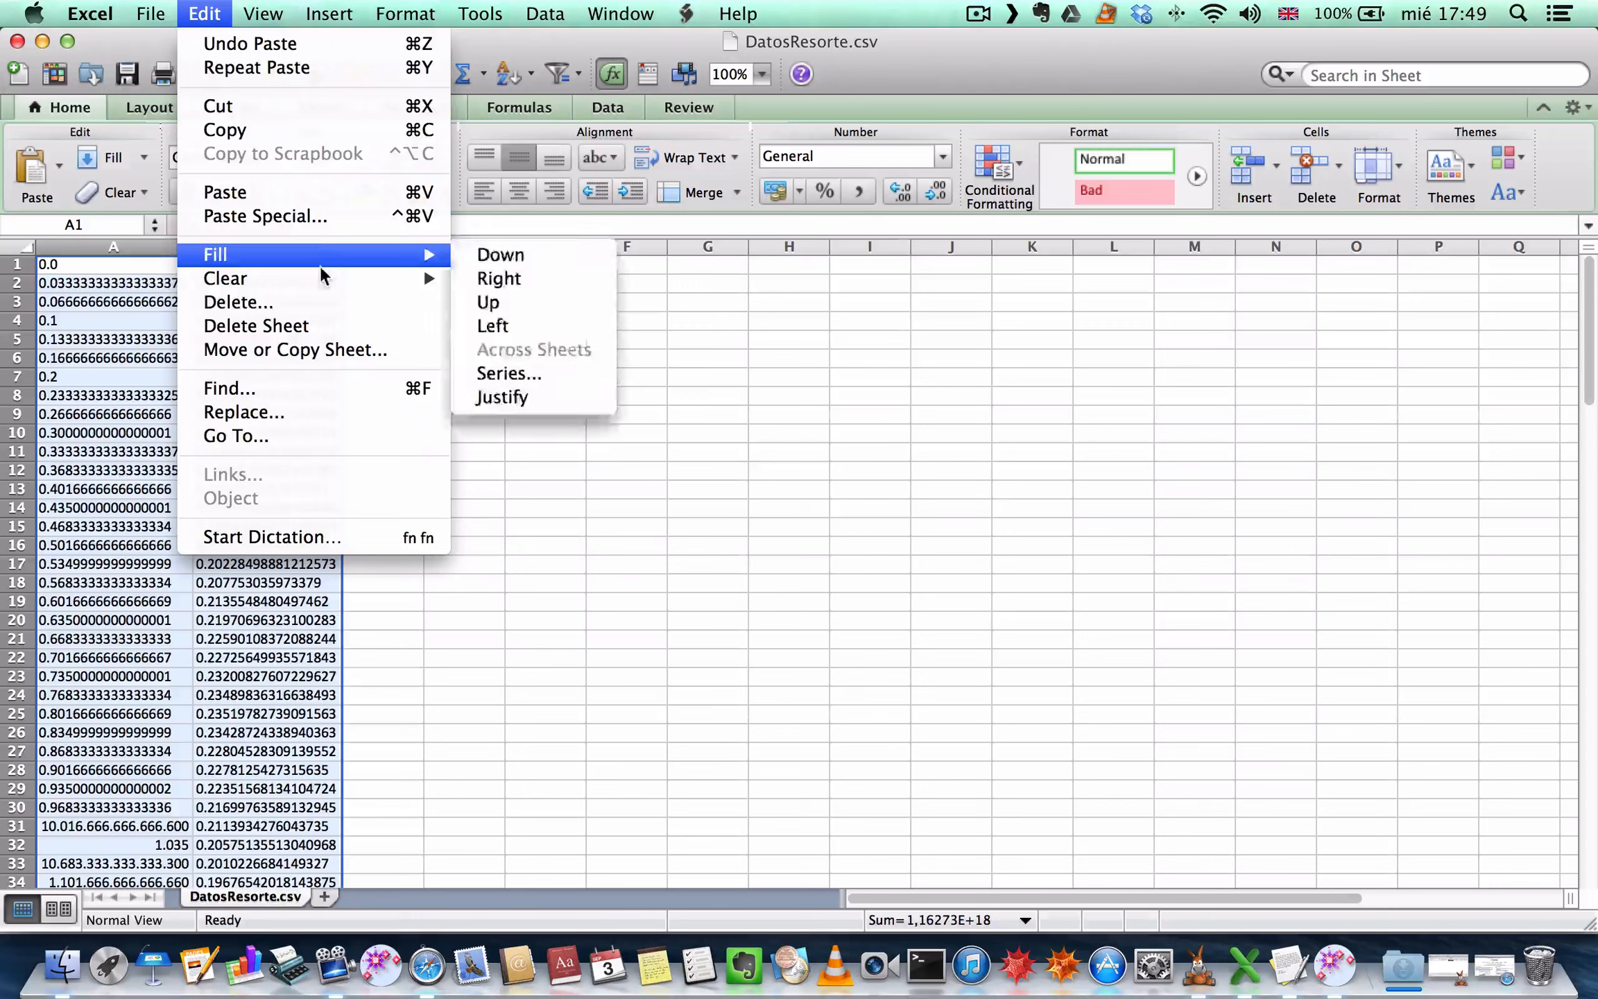
{"action": "mouse_move", "coordinate": [422, 278]}
{"action": "left_click", "coordinate": [489, 279]}
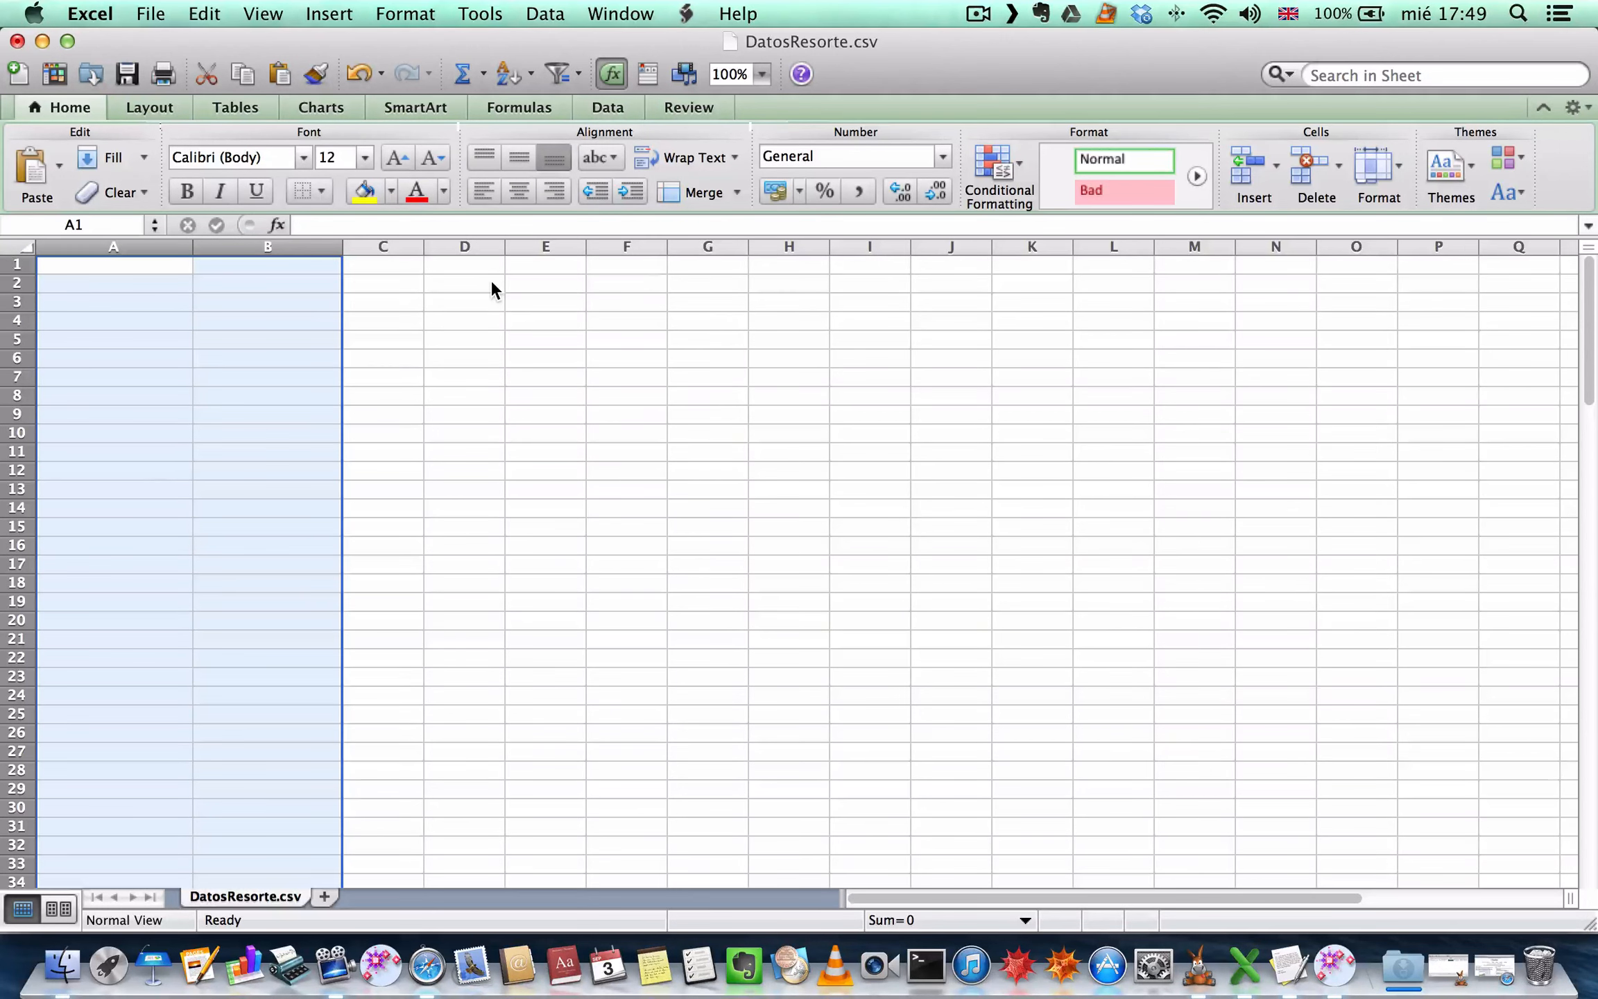
Step: Paste the copied t and x data into the empty sheet starting at cell A1
{"action": "left_click", "coordinate": [679, 437]}
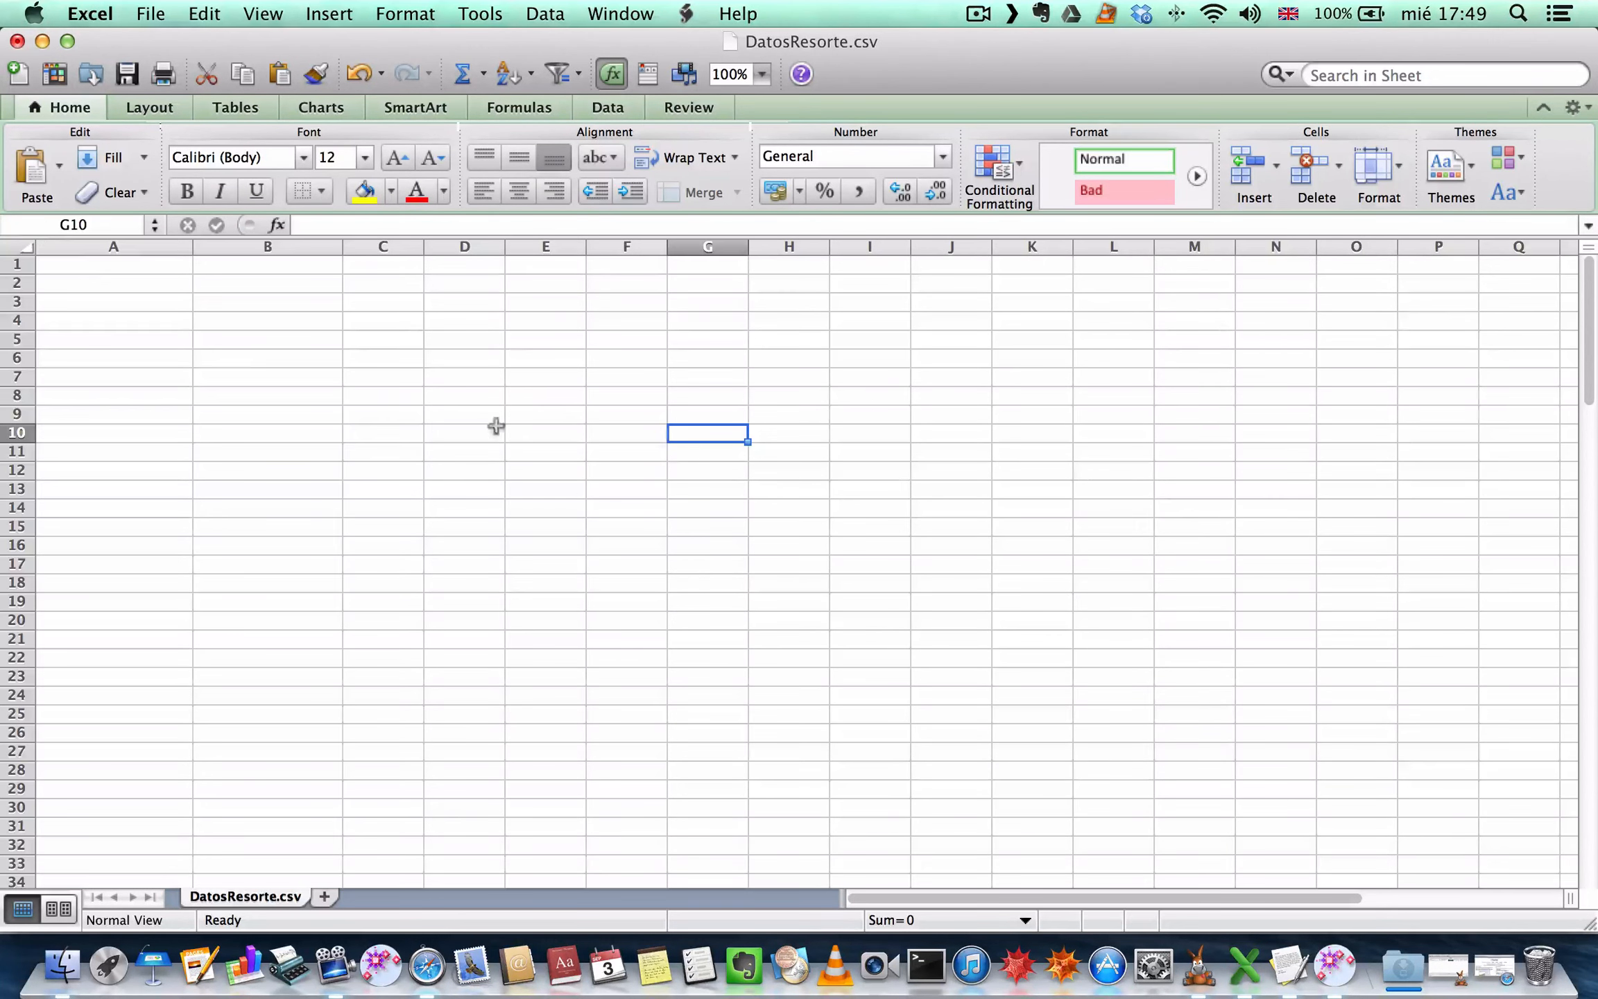
{"action": "left_click", "coordinate": [78, 266]}
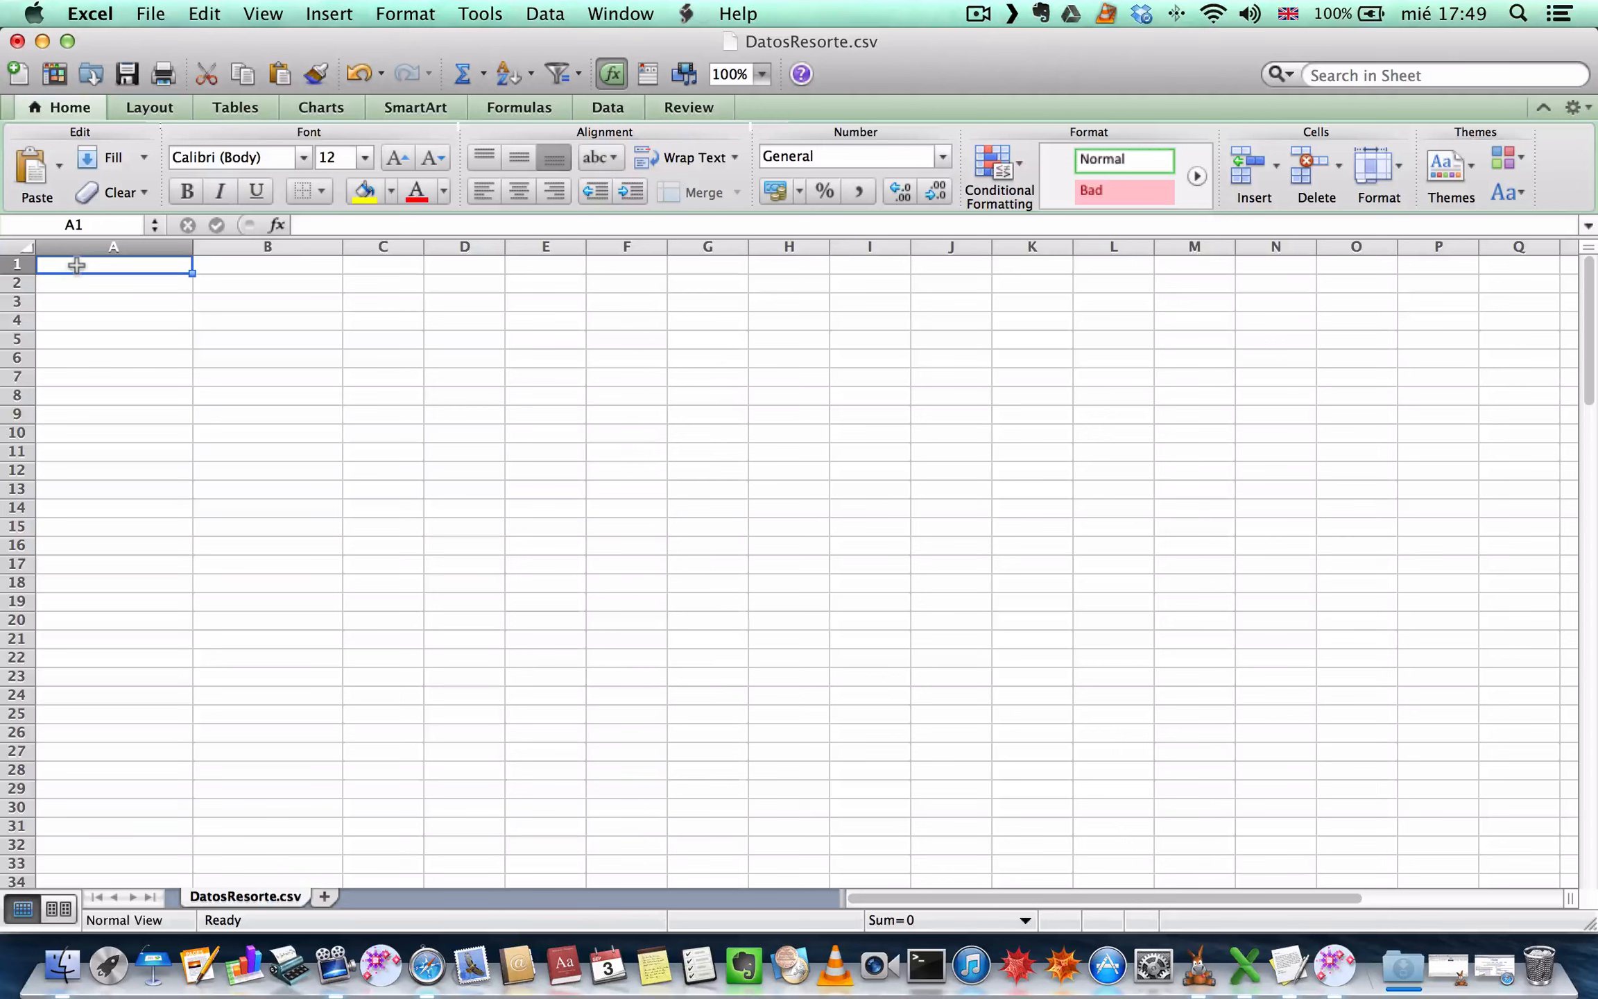
{"action": "key", "text": "super+v"}
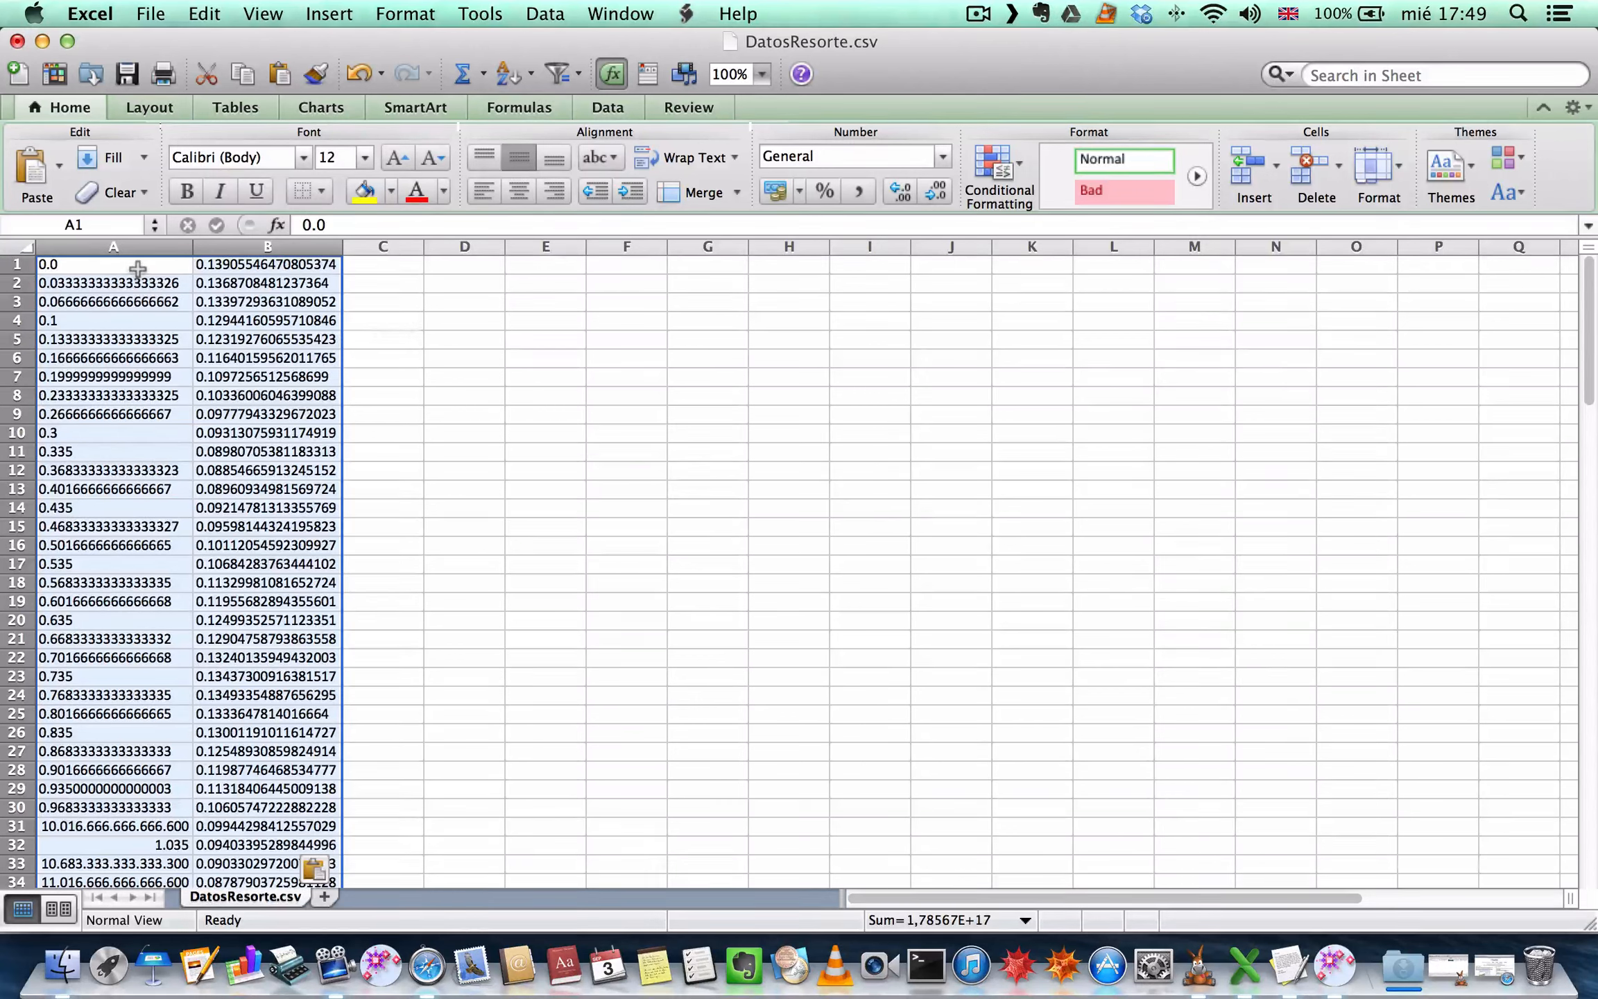
Step: Save the sheet as DatosResorte in Comma Separated Values format in the Escritorio folder, replacing the existing file
{"action": "left_click", "coordinate": [144, 12]}
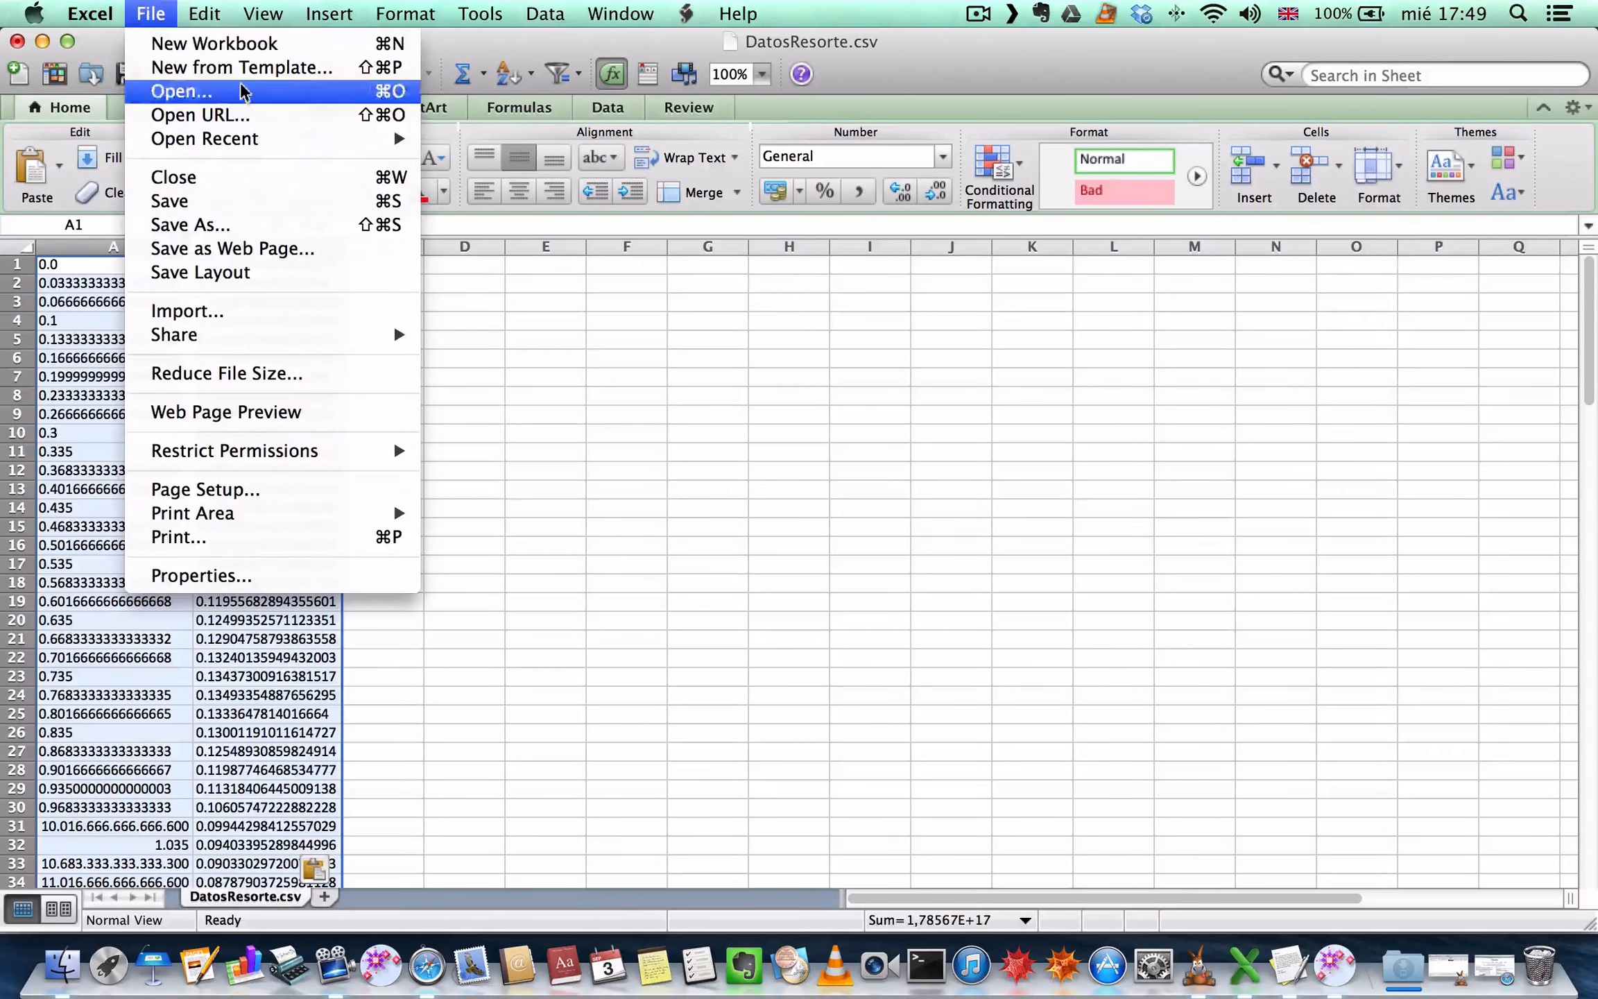
{"action": "left_click", "coordinate": [275, 225]}
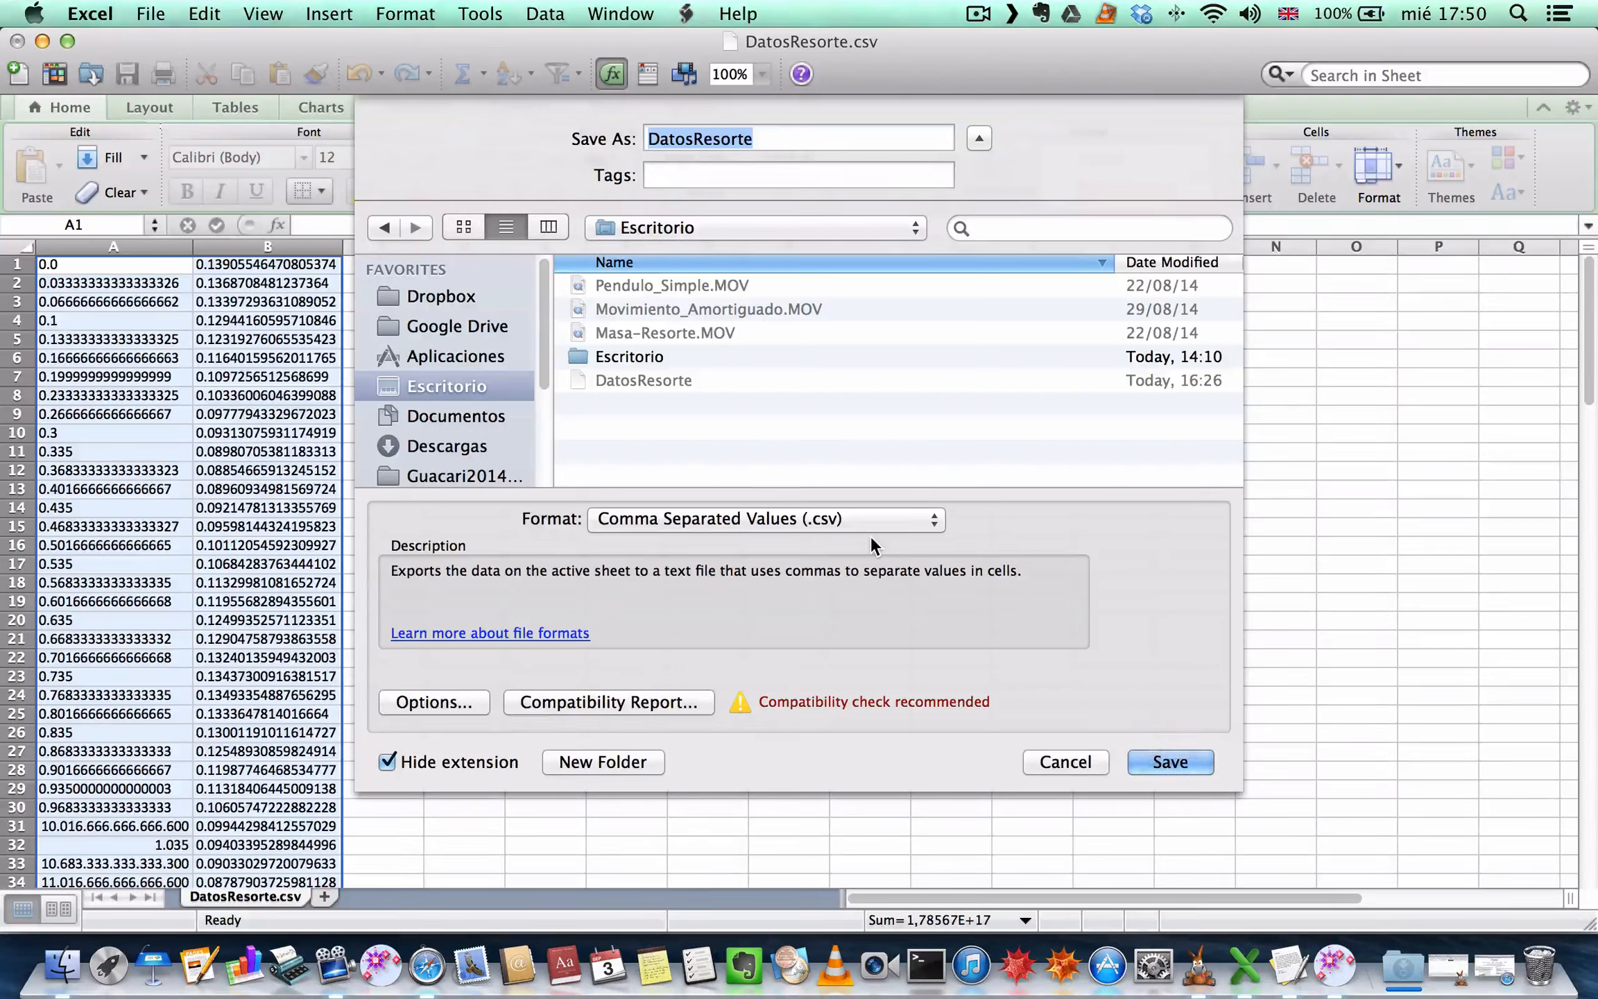
{"action": "left_click", "coordinate": [1156, 760]}
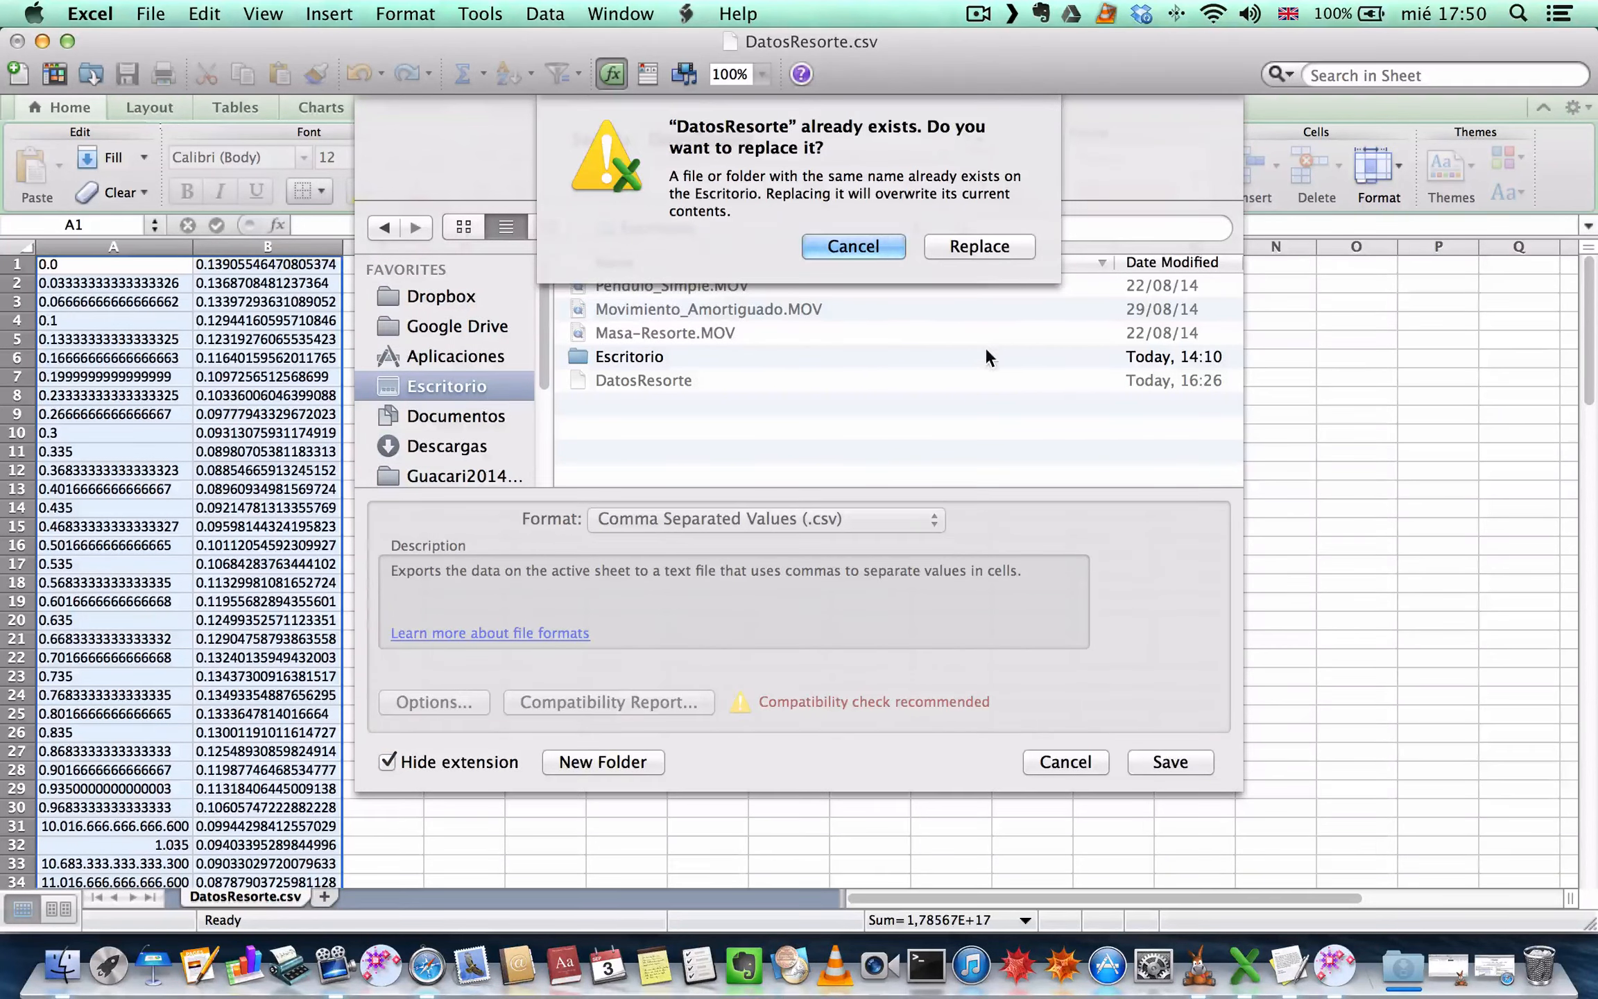
{"action": "left_click", "coordinate": [980, 245]}
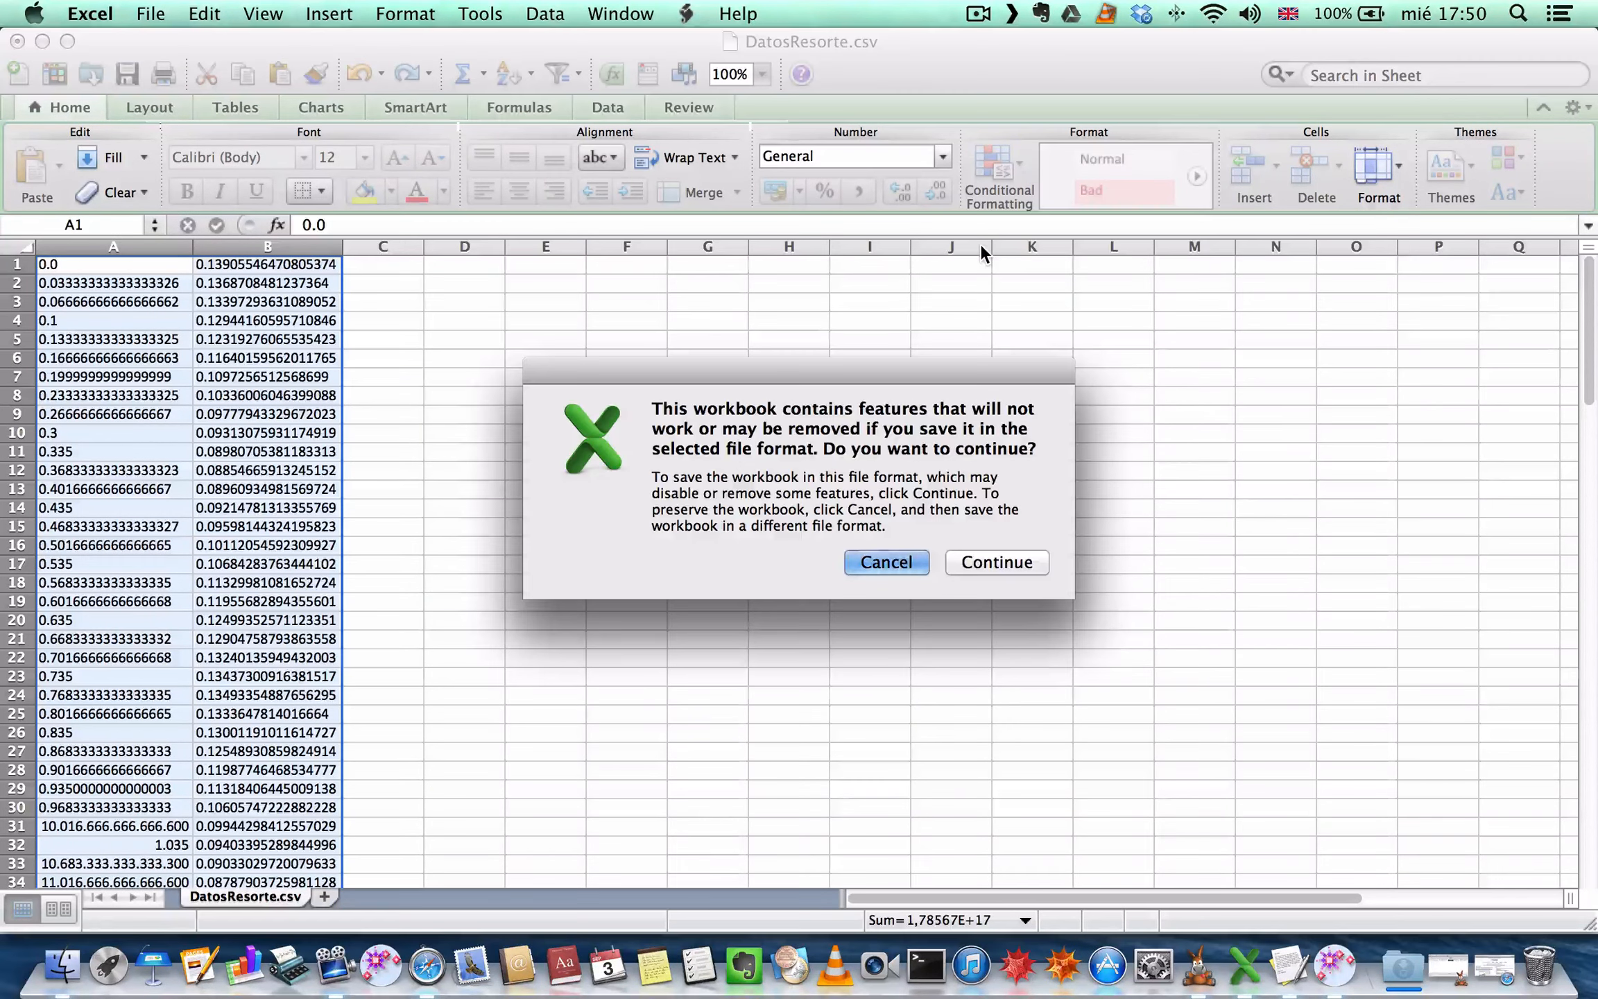
{"action": "left_click", "coordinate": [1011, 562]}
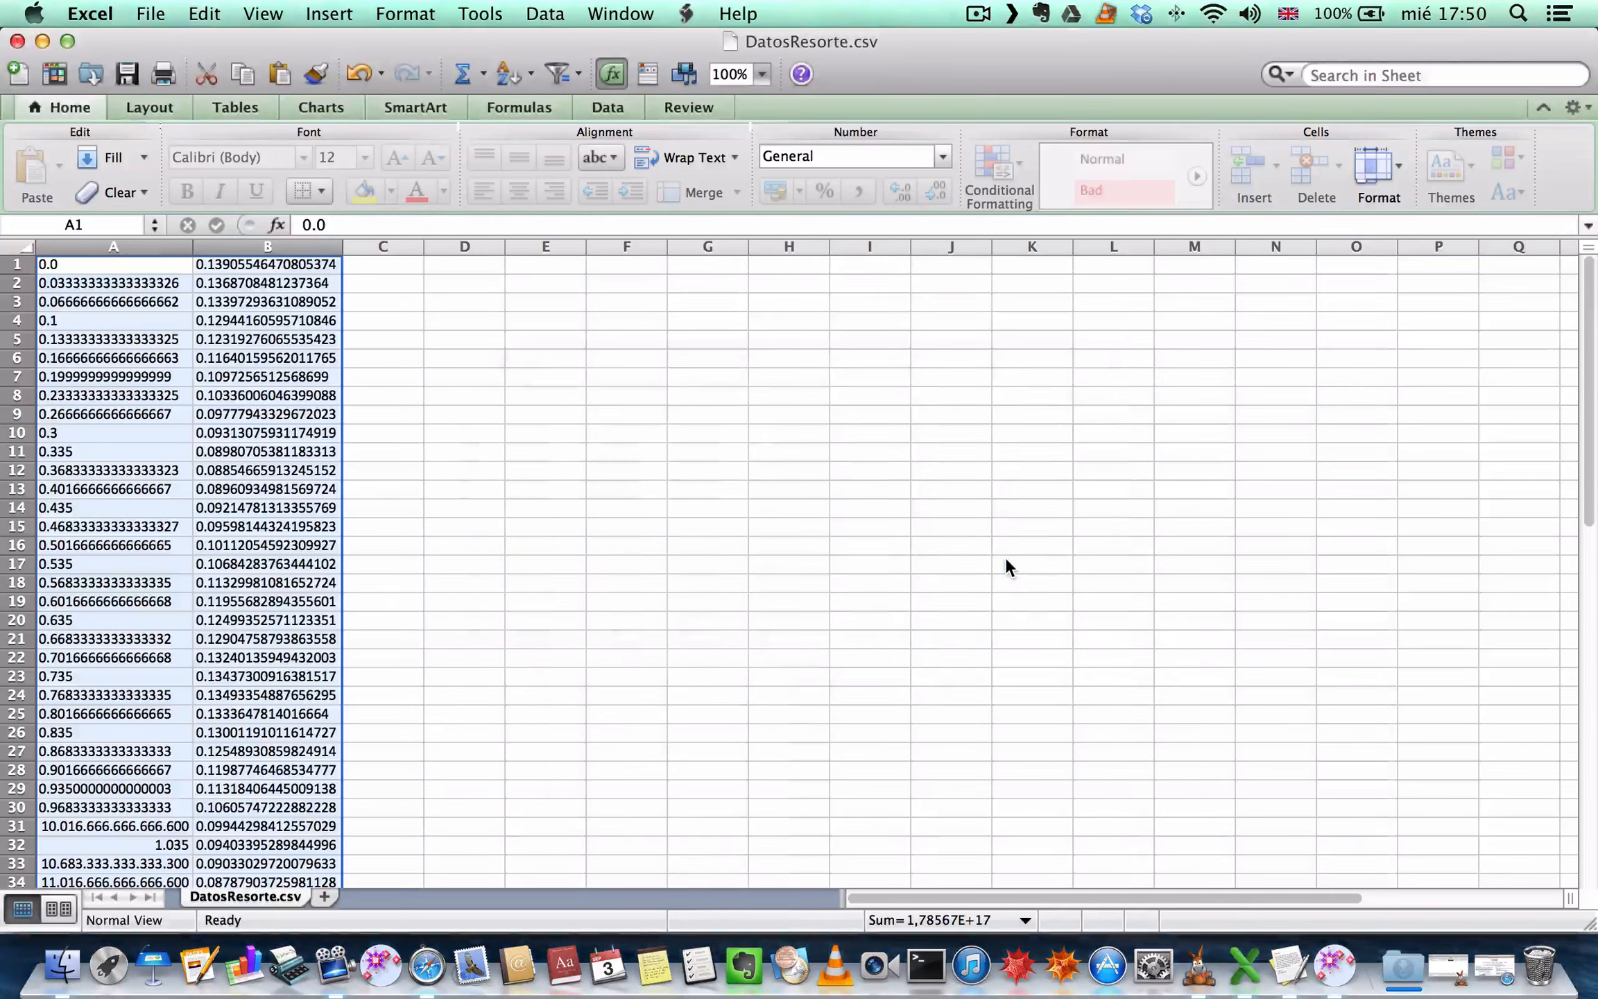
Step: Minimise the Excel and Tracker windows, and launch Mathematica with its welcome window minimised
{"action": "left_click", "coordinate": [41, 41]}
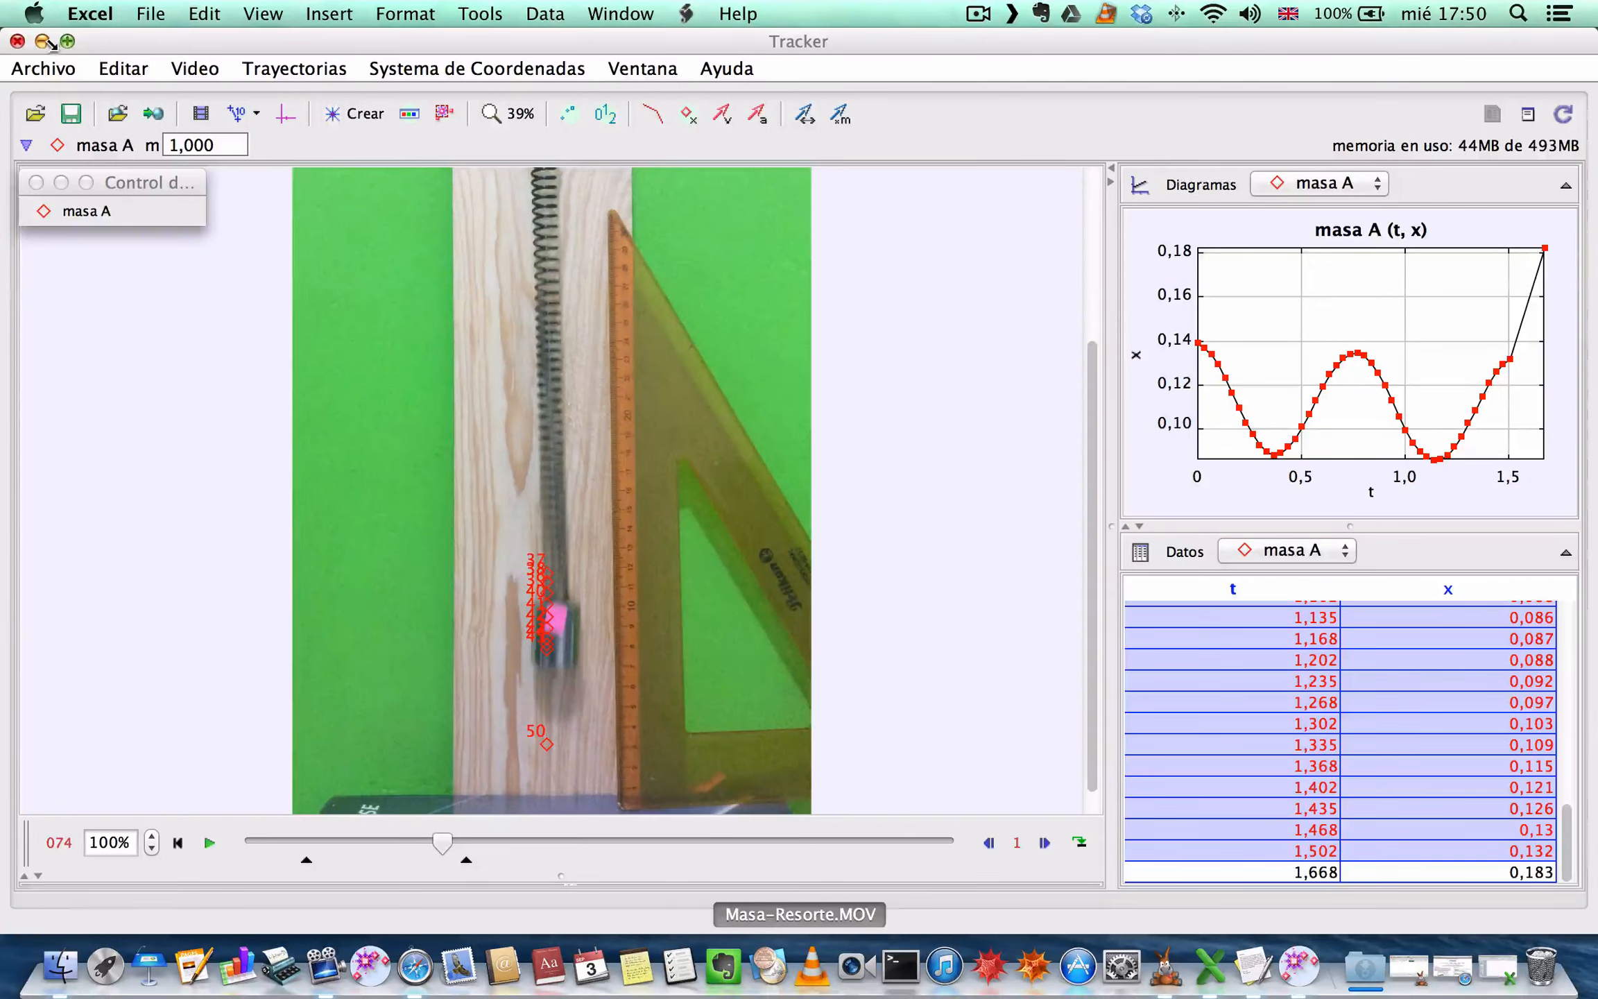
{"action": "left_click", "coordinate": [43, 42]}
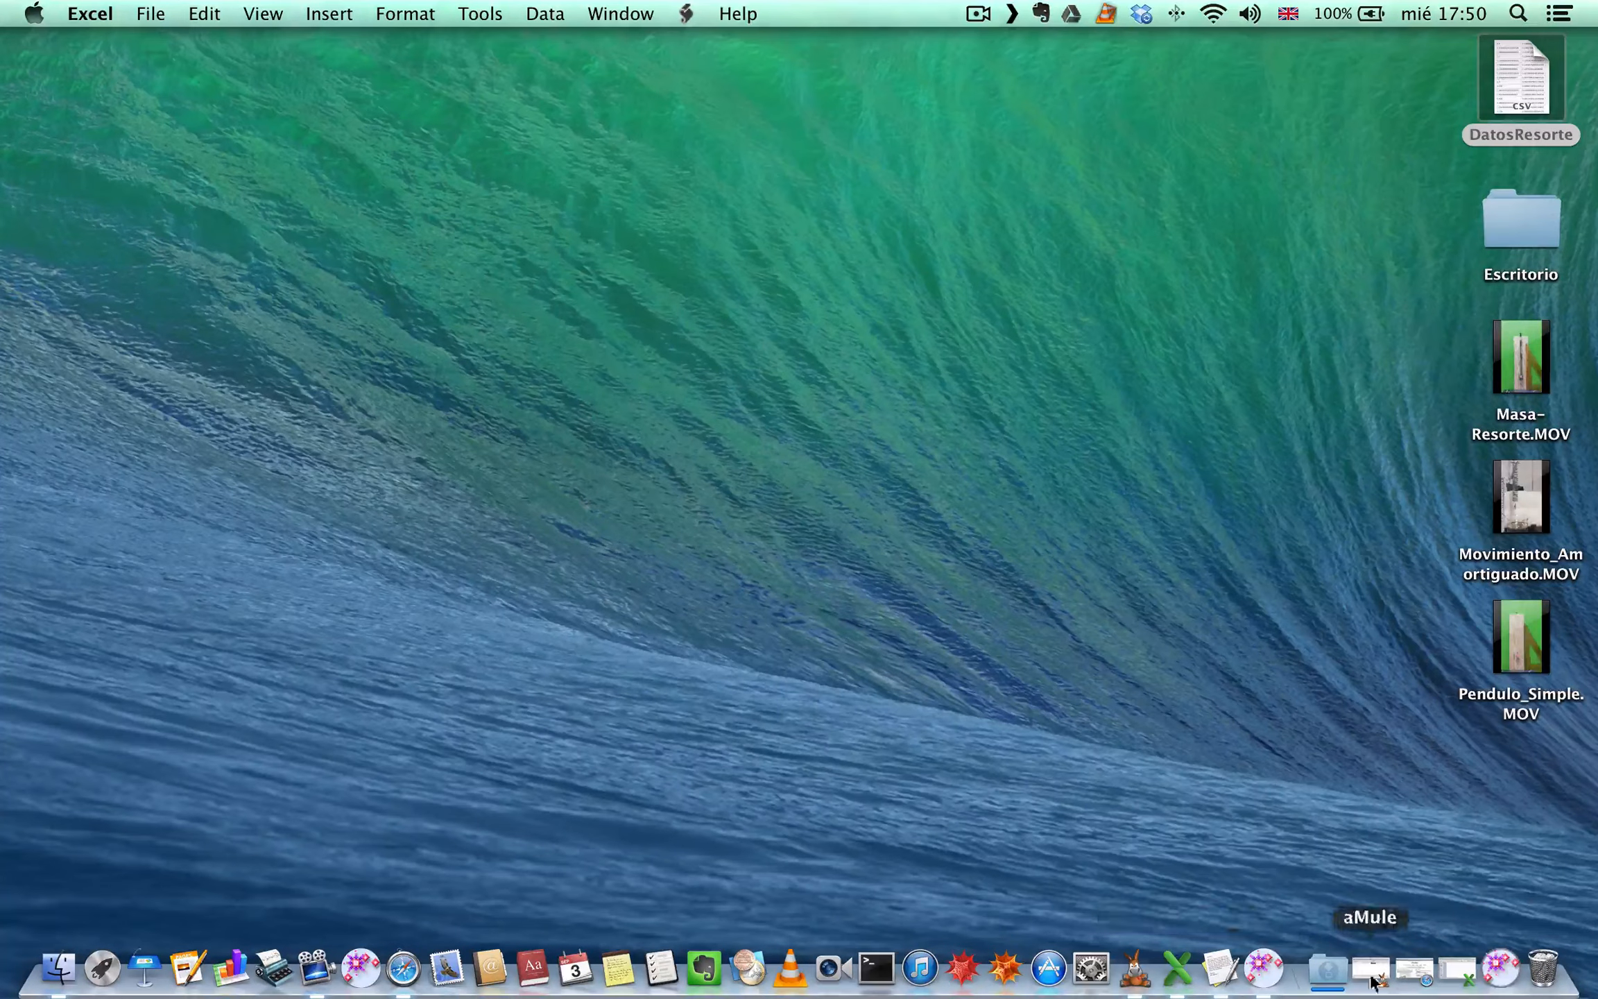
{"action": "left_click", "coordinate": [1005, 970]}
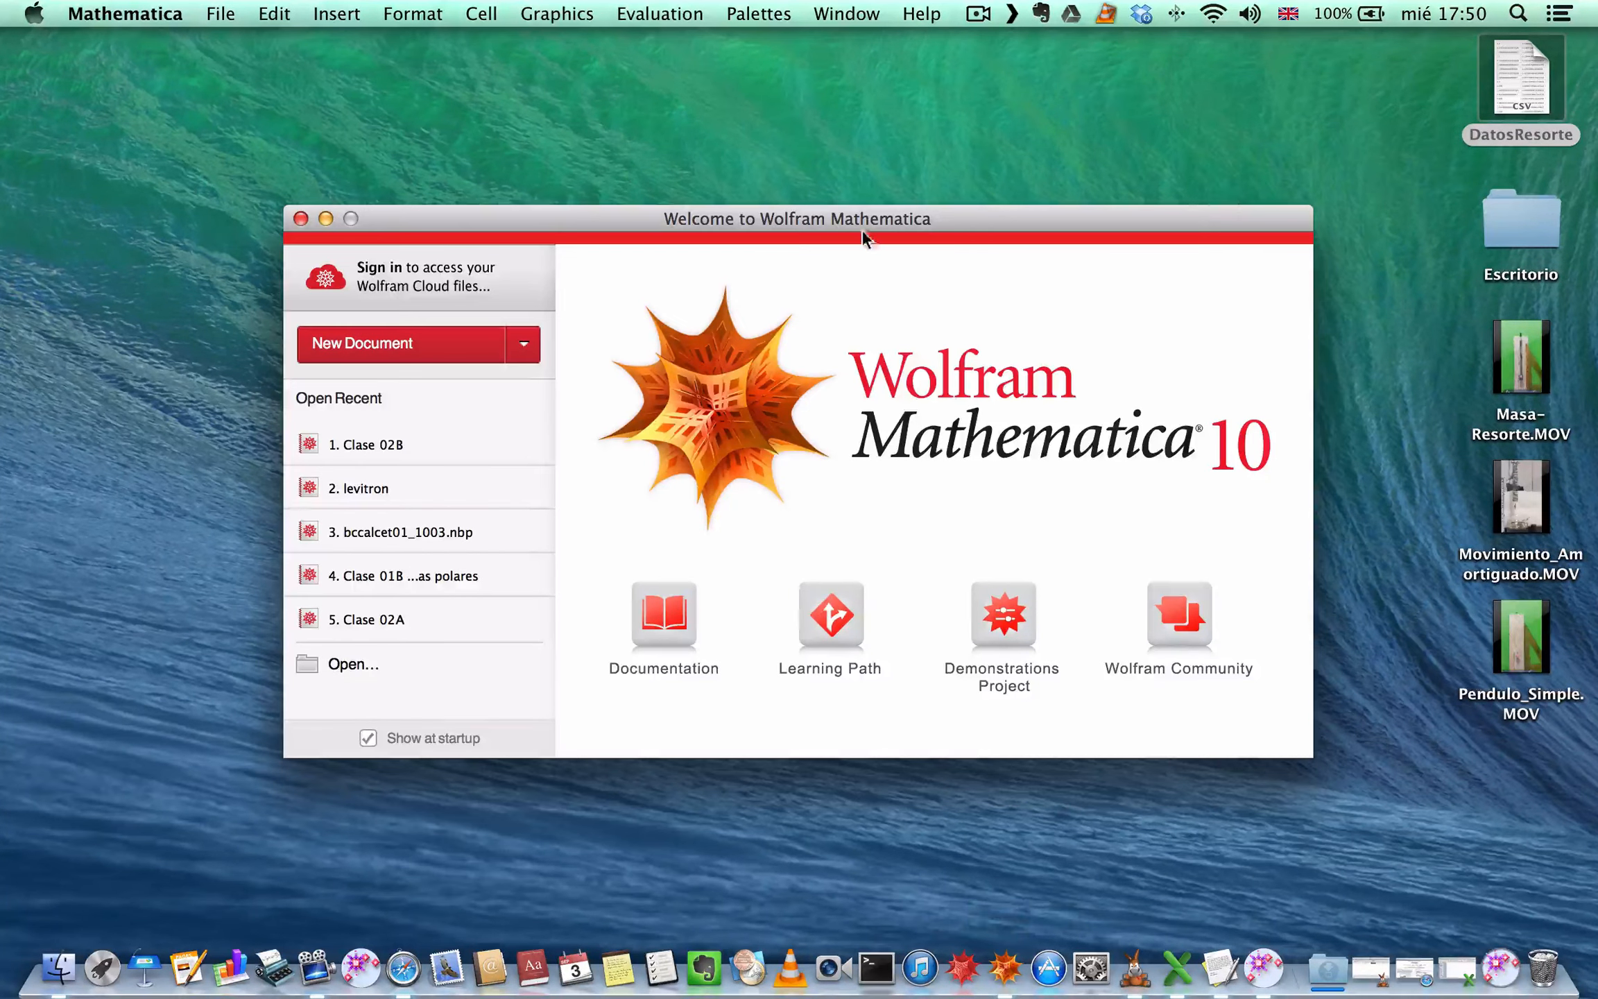
{"action": "left_click", "coordinate": [325, 219]}
Step: Open the DatosResorte CSV file from the desktop in TextEdit
{"action": "left_click", "coordinate": [1517, 64]}
{"action": "right_click", "coordinate": [1517, 59]}
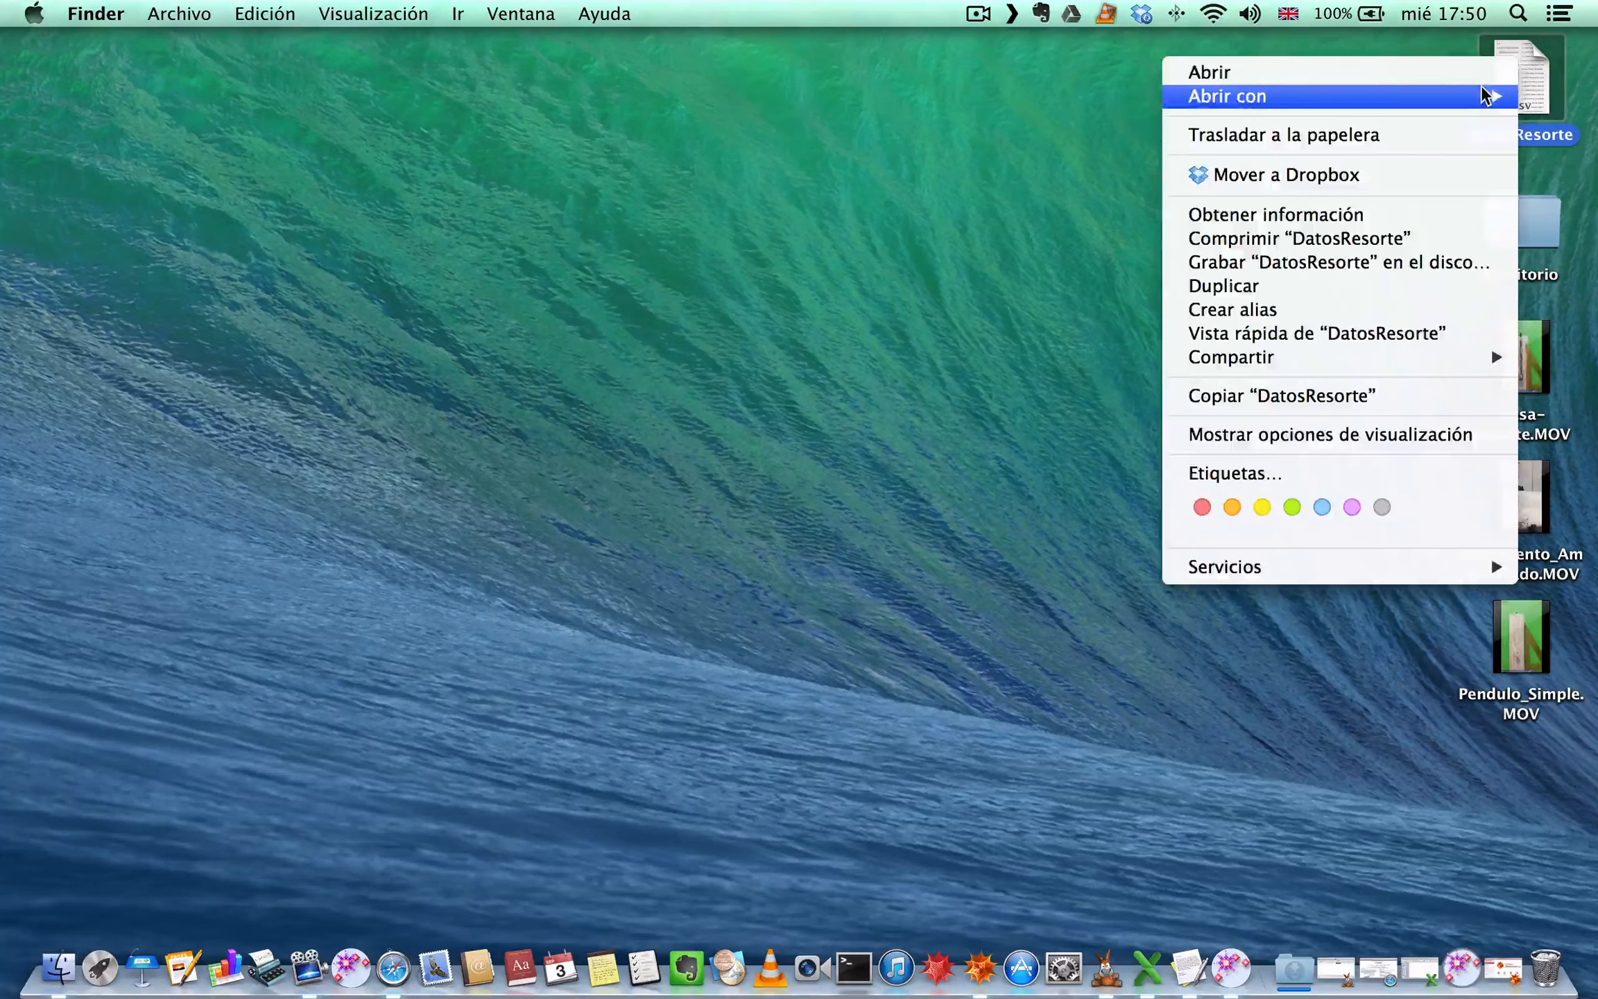
{"action": "mouse_move", "coordinate": [1488, 97]}
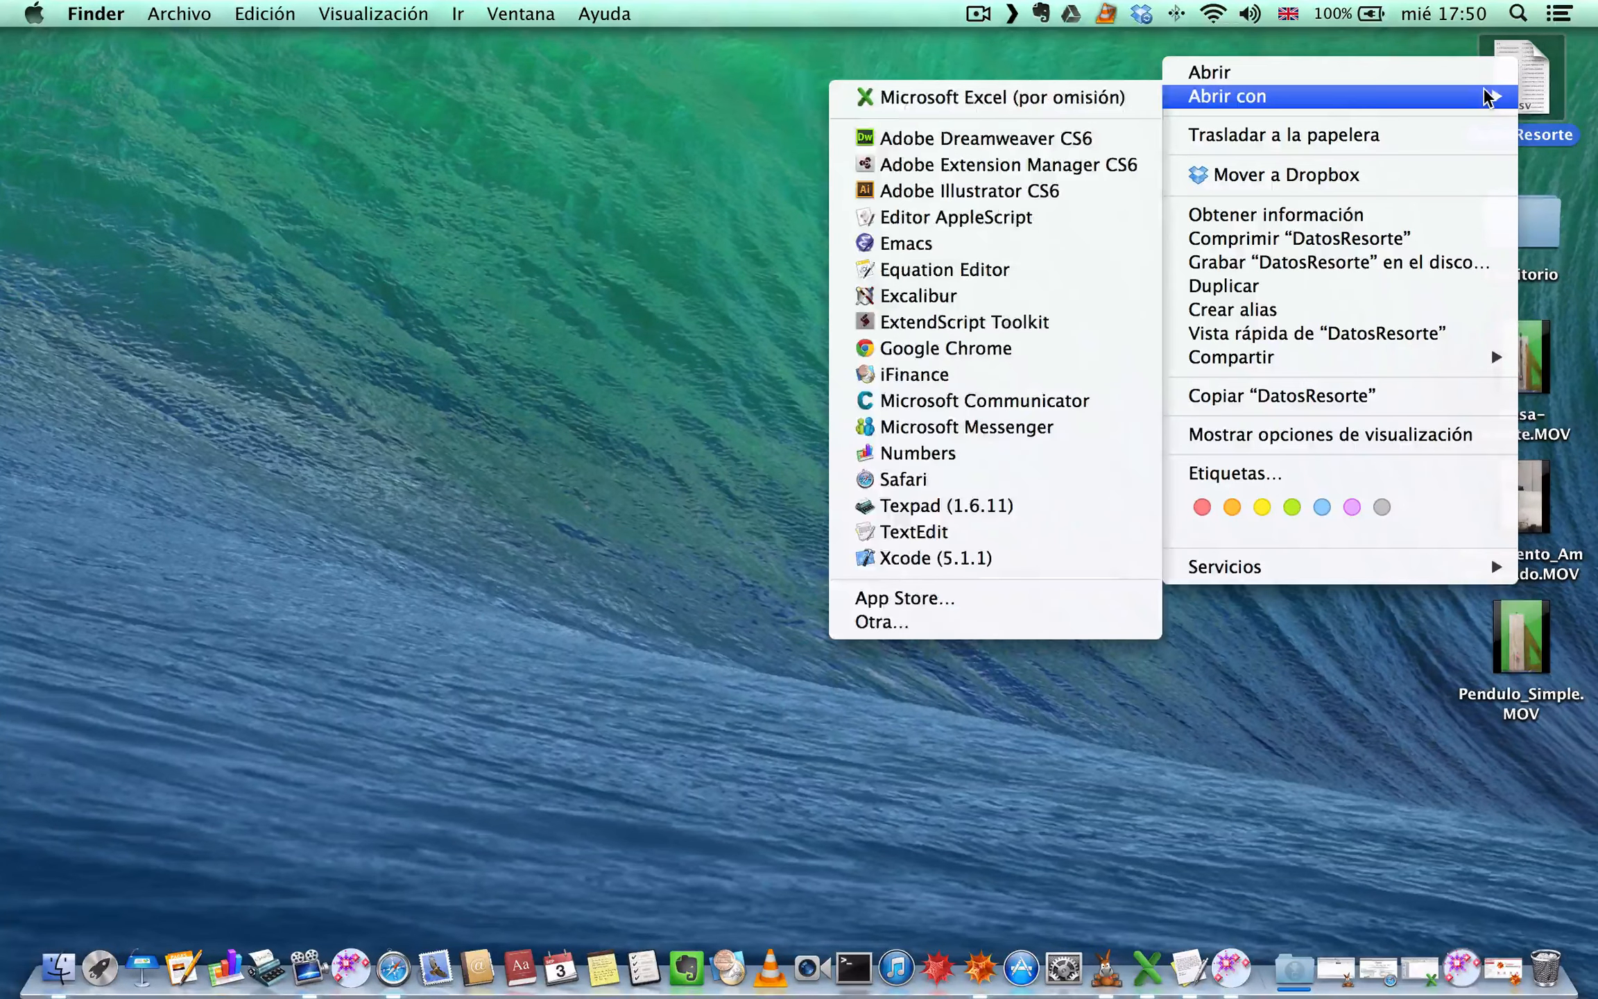
{"action": "left_click", "coordinate": [1009, 533]}
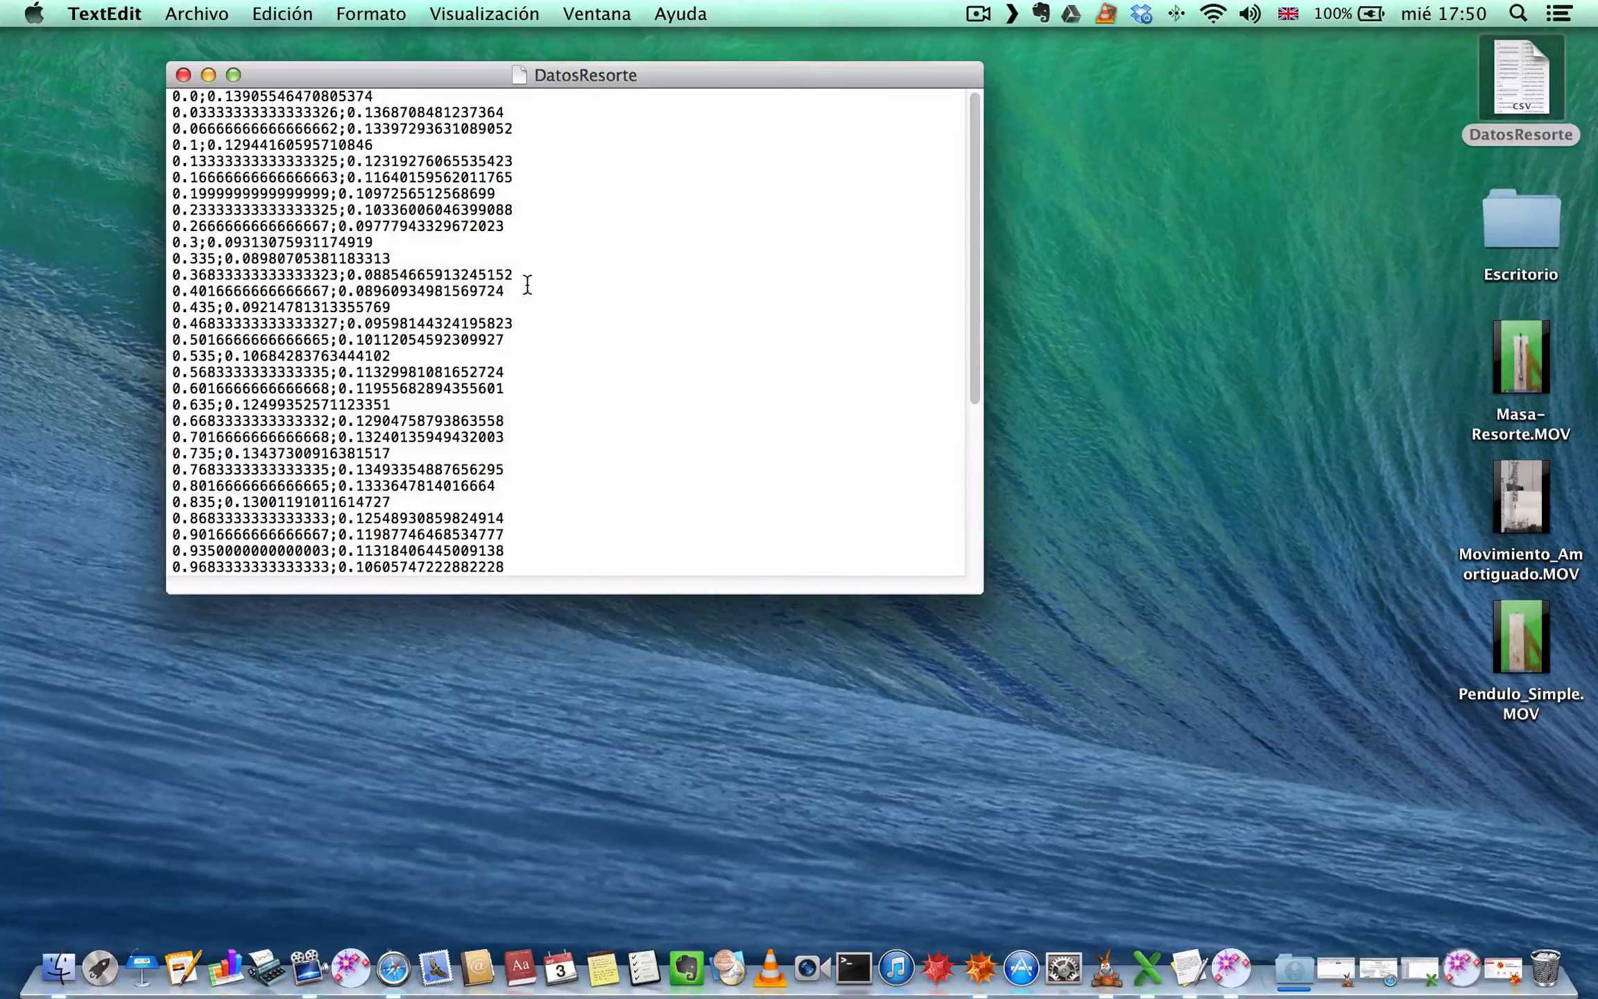
Step: Replace every semicolon in DatosResorte with a comma and save the file
{"action": "left_click", "coordinate": [344, 113]}
{"action": "key", "text": "super+f"}
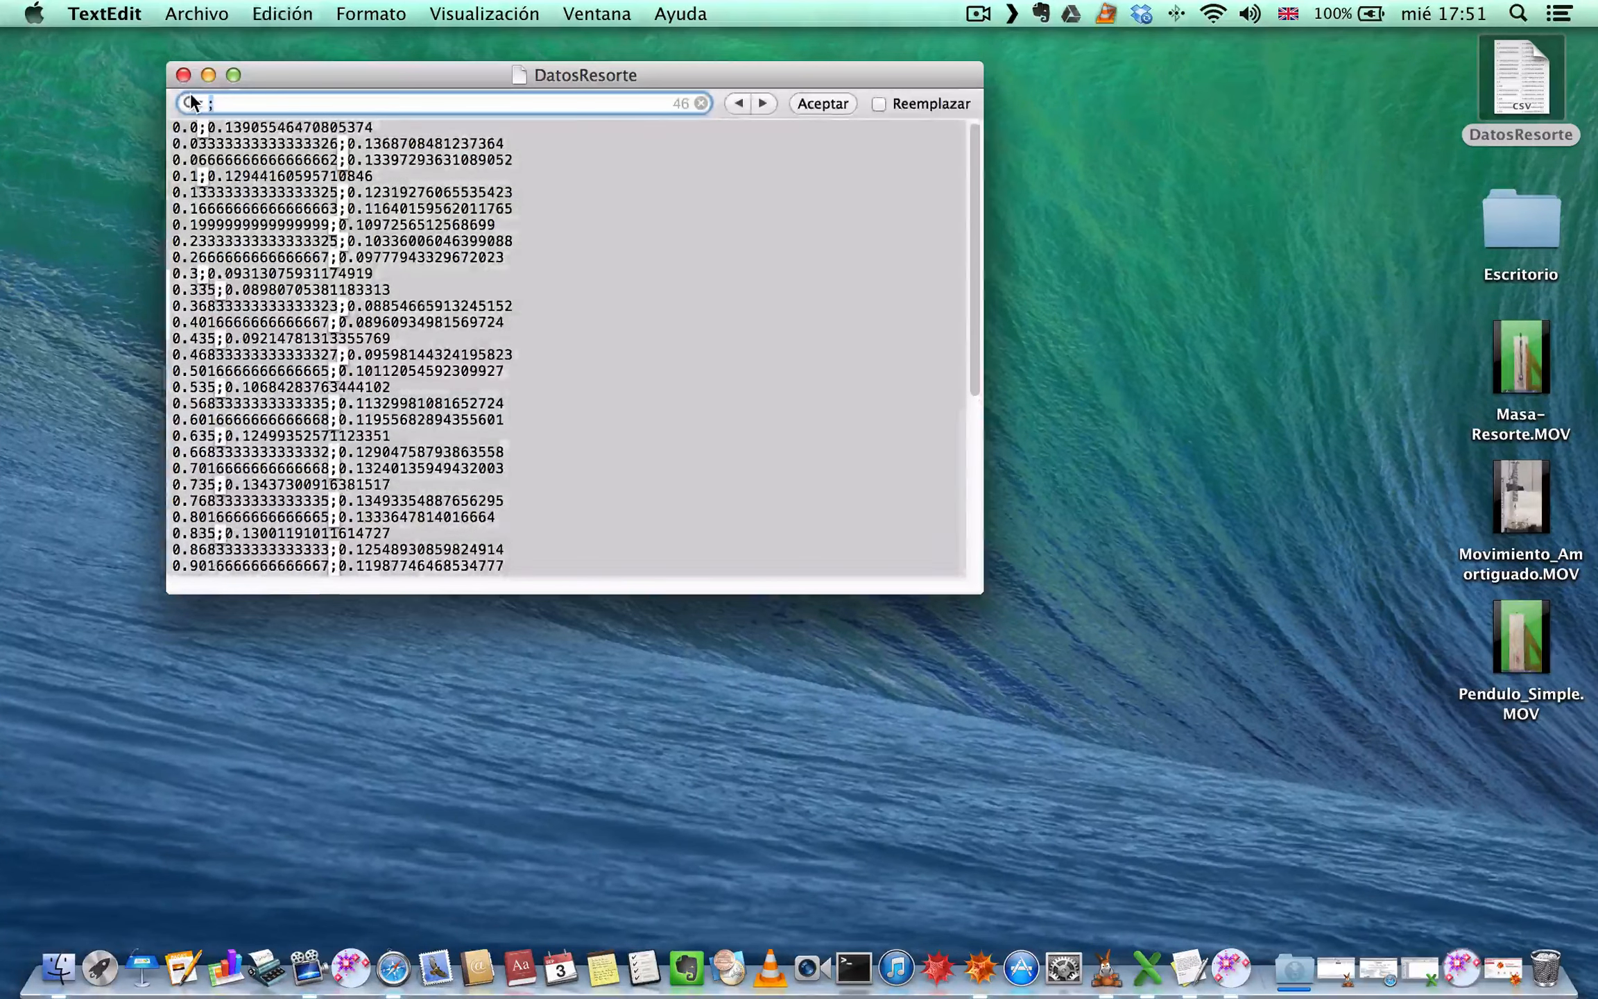
{"action": "type", "text": ";"}
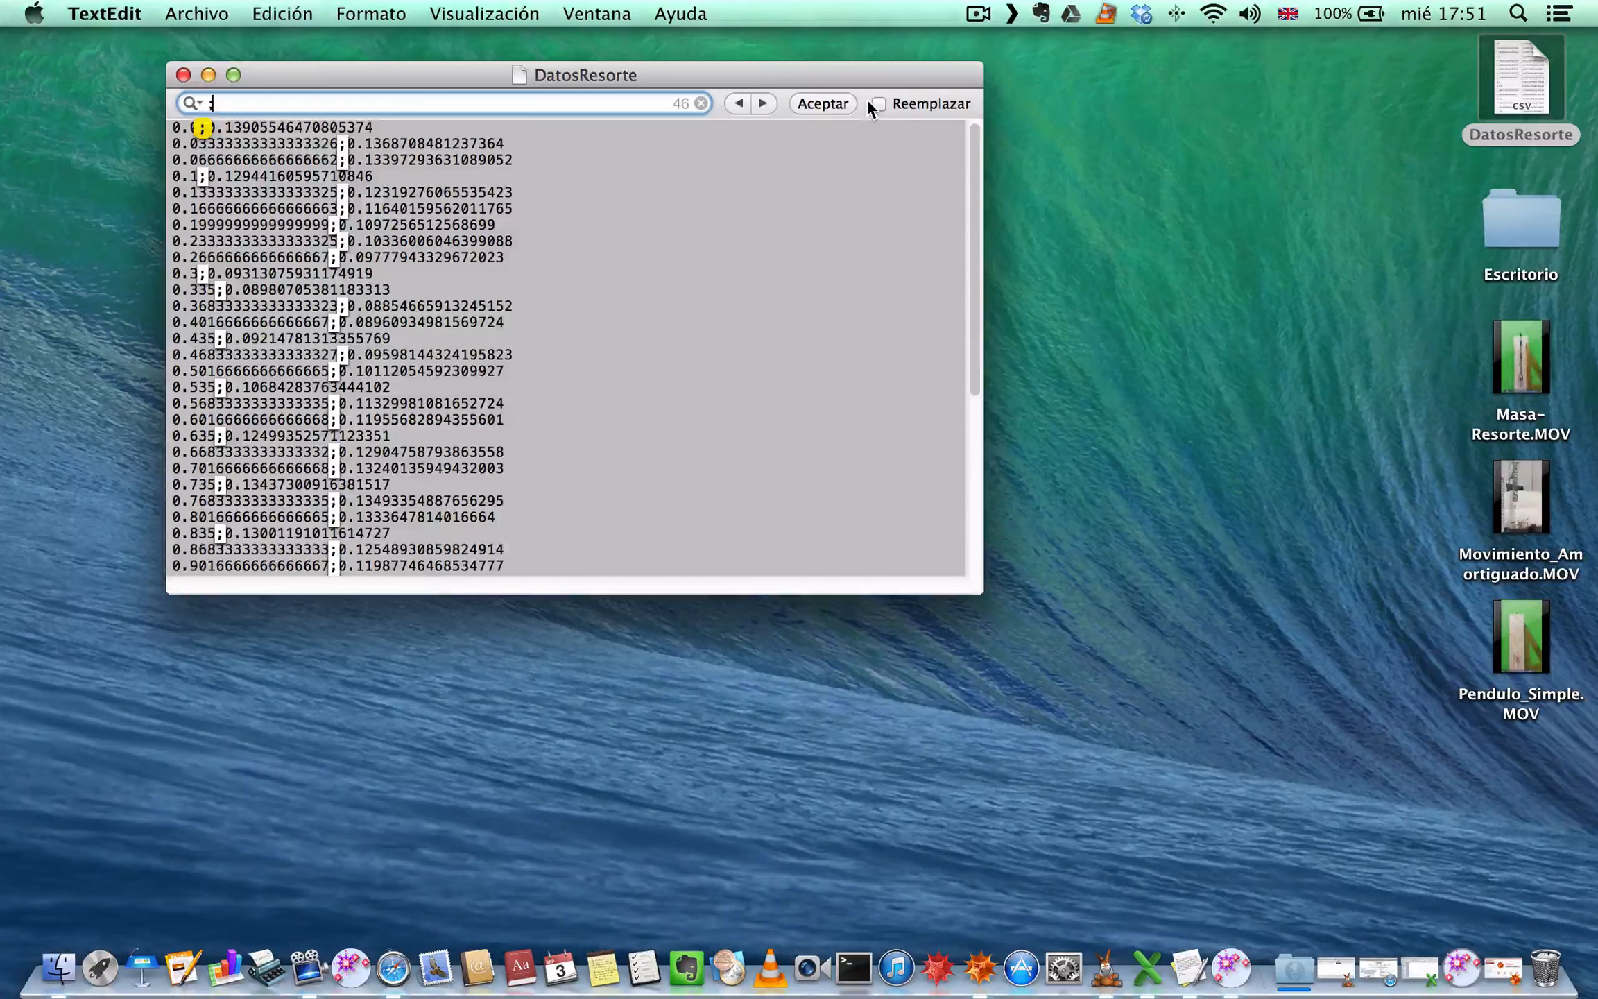
{"action": "left_click", "coordinate": [873, 101]}
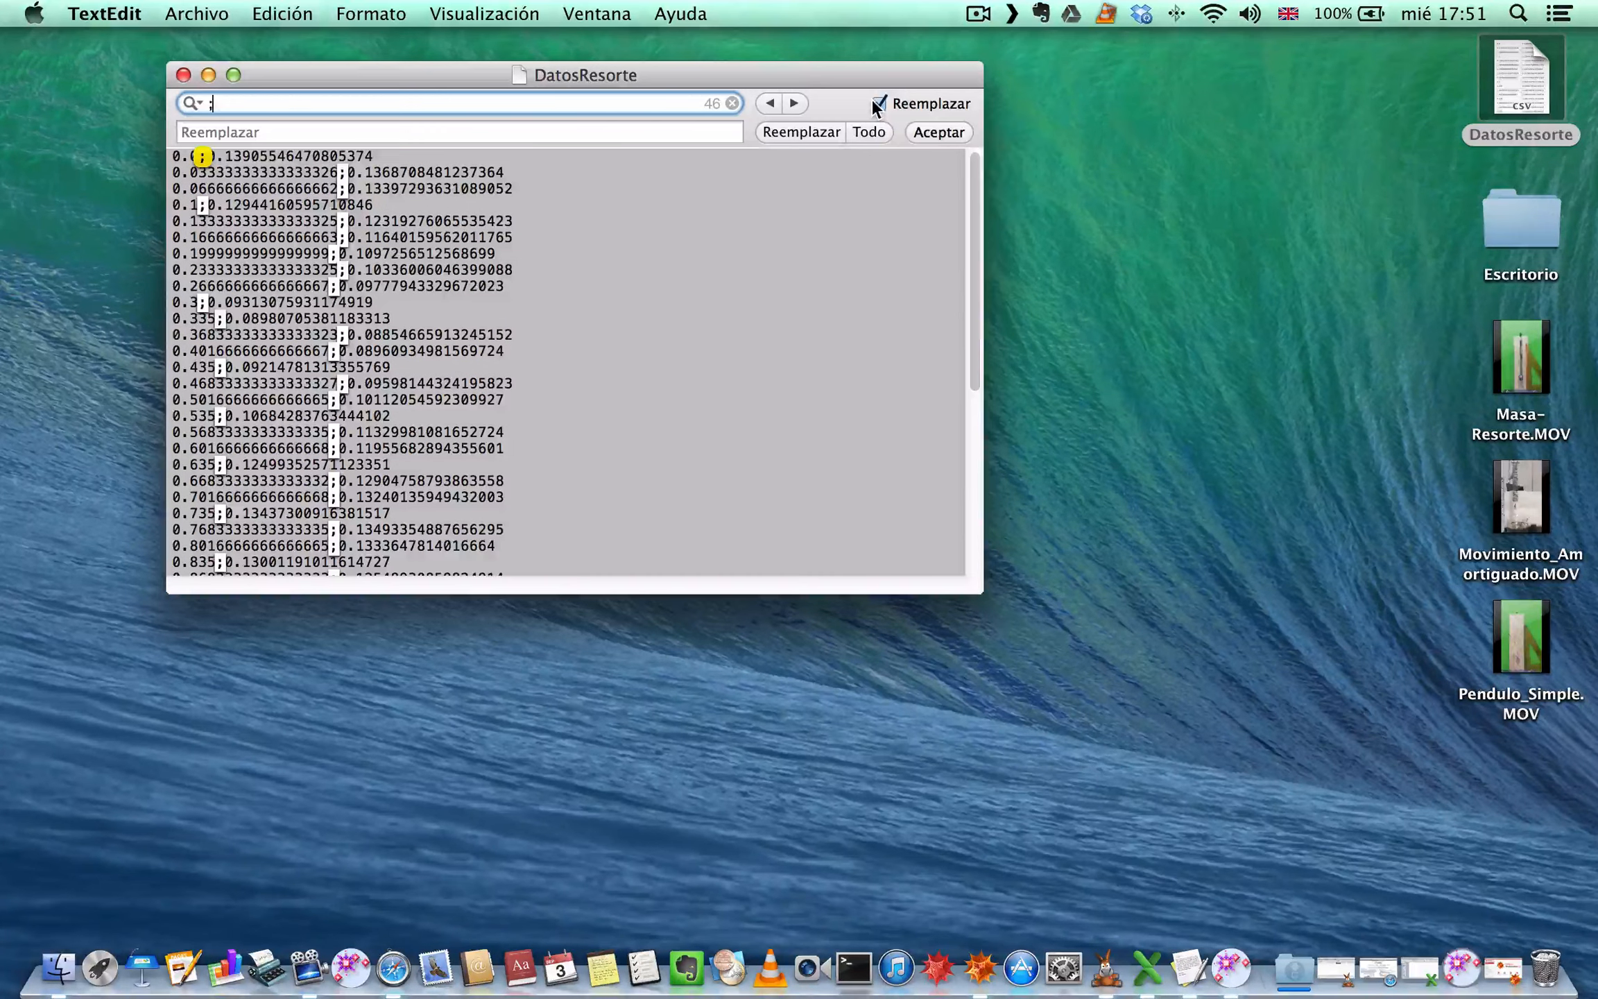
{"action": "left_click", "coordinate": [625, 125]}
{"action": "type", "text": ","}
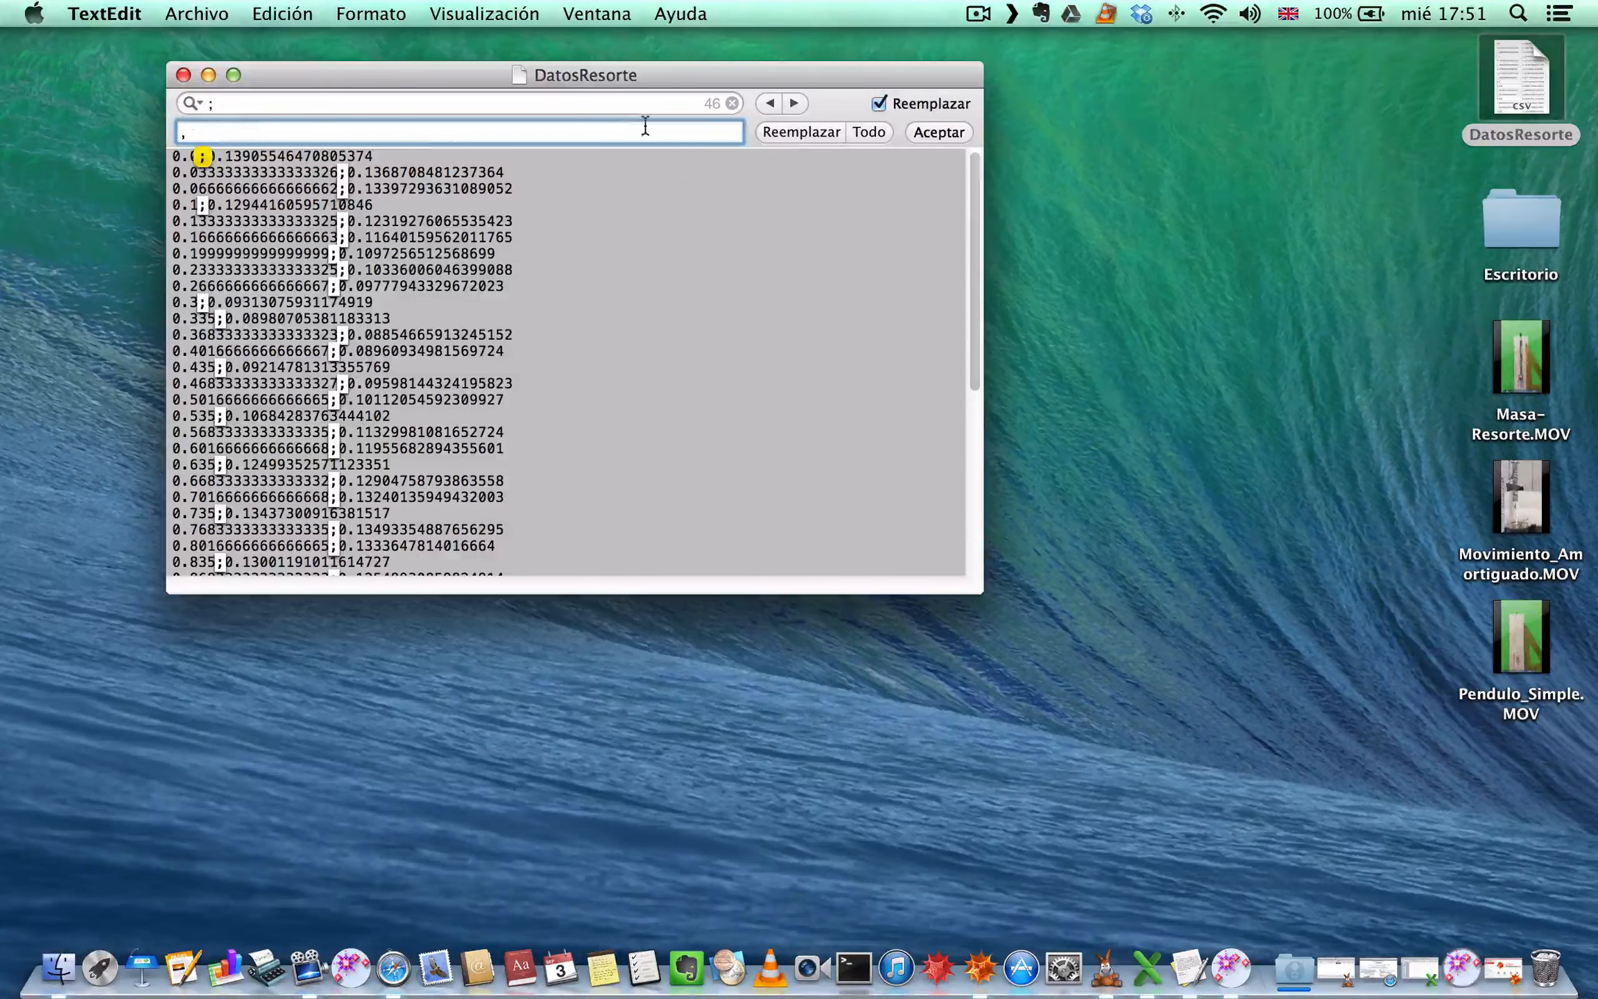
{"action": "left_click", "coordinate": [872, 130]}
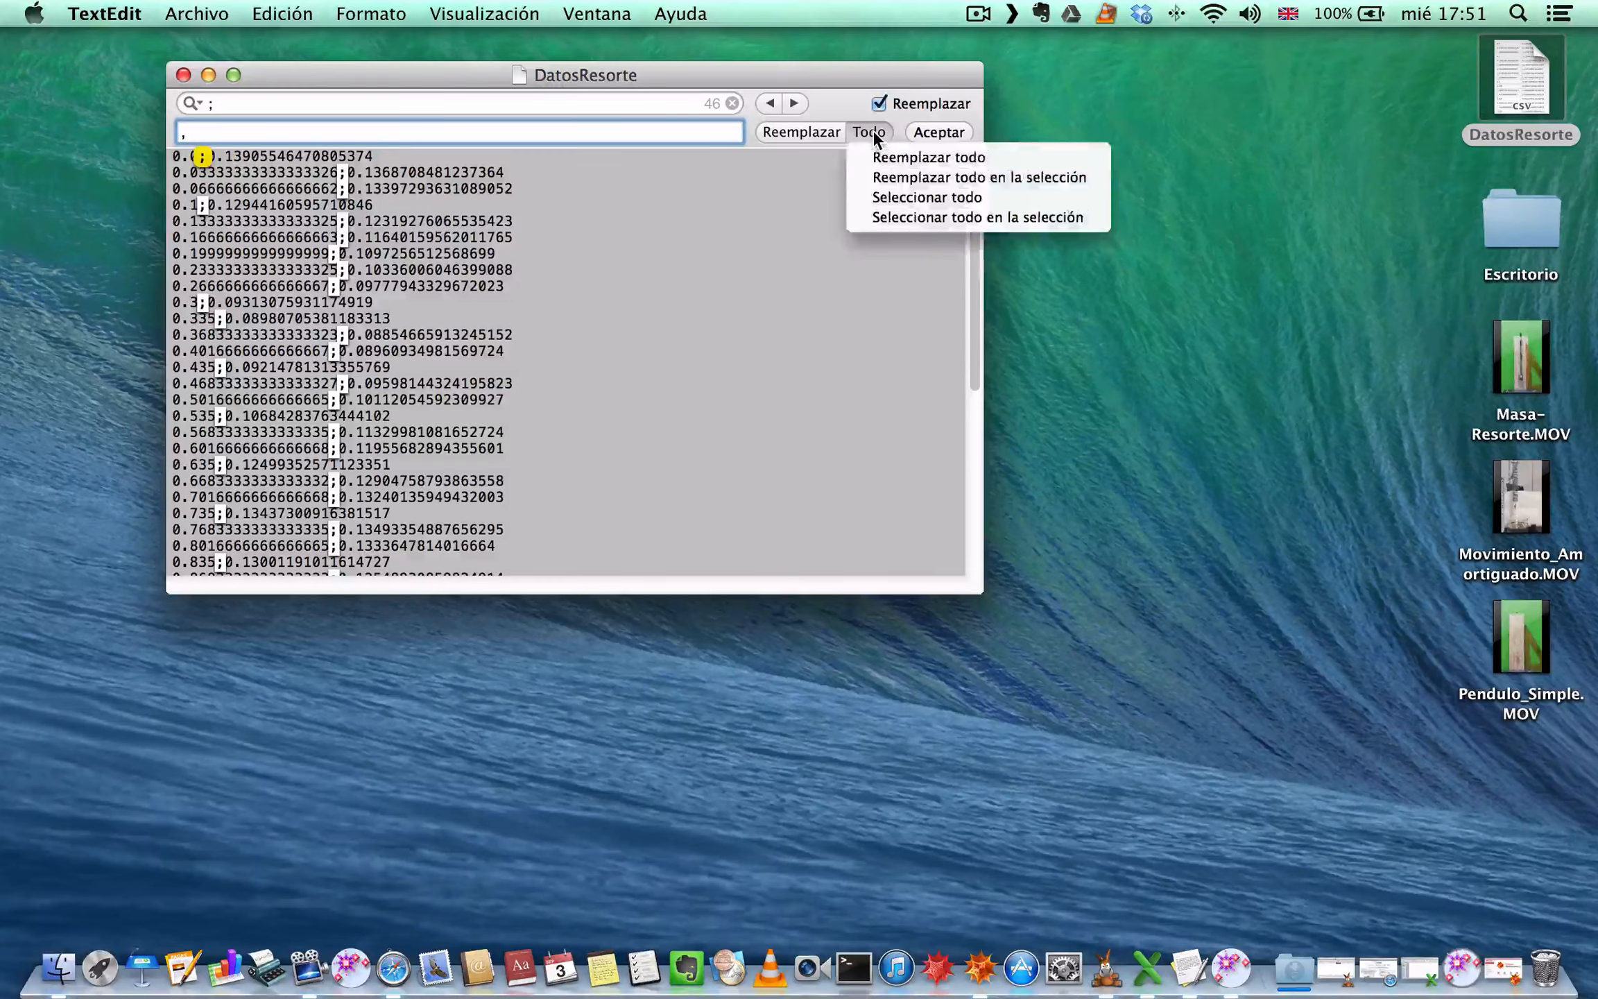
{"action": "left_click", "coordinate": [873, 130]}
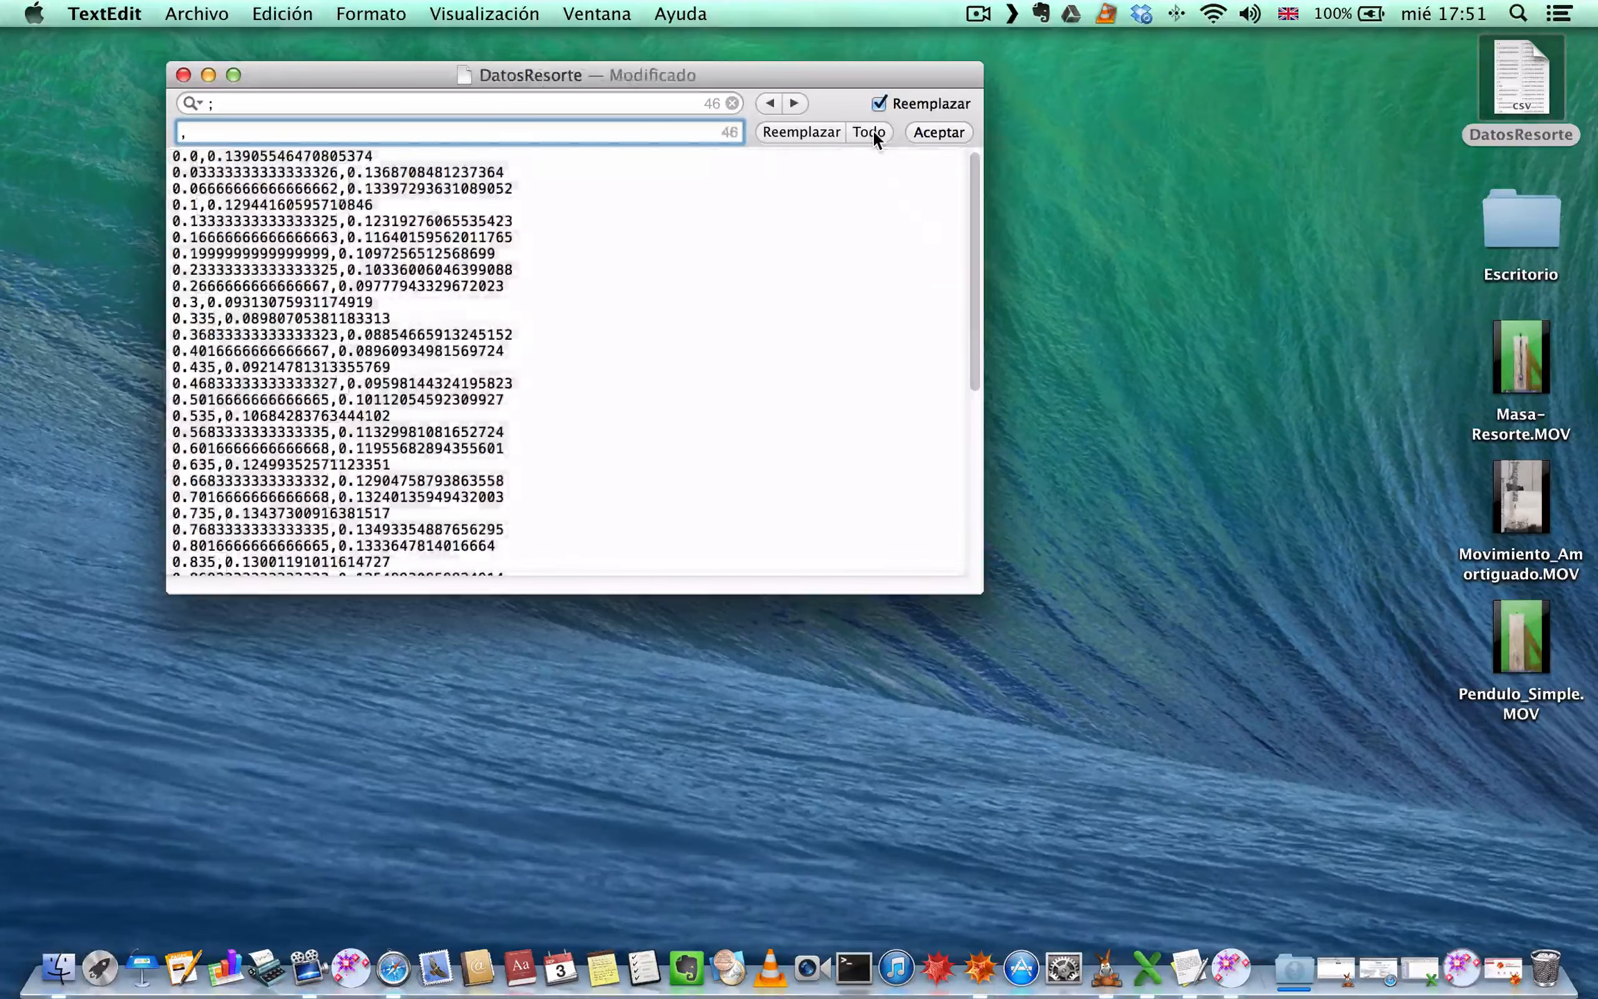
{"action": "key", "text": "super+s"}
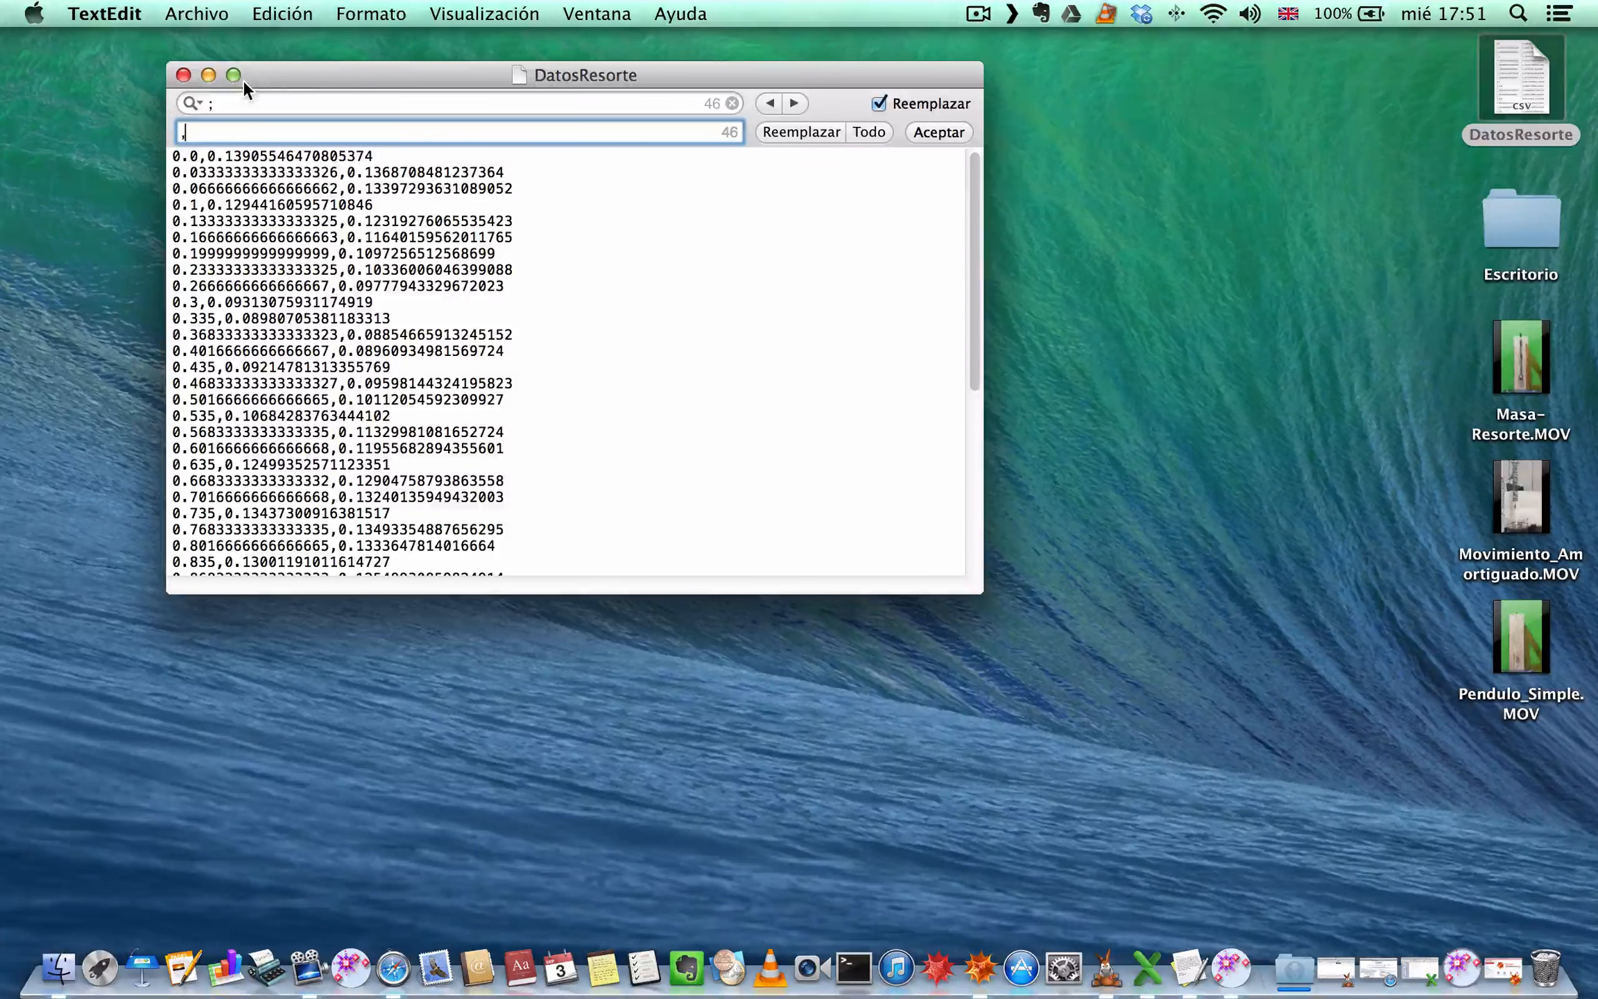
Step: Minimise the text file, switch to Mathematica, and create a new document
{"action": "left_click", "coordinate": [207, 74]}
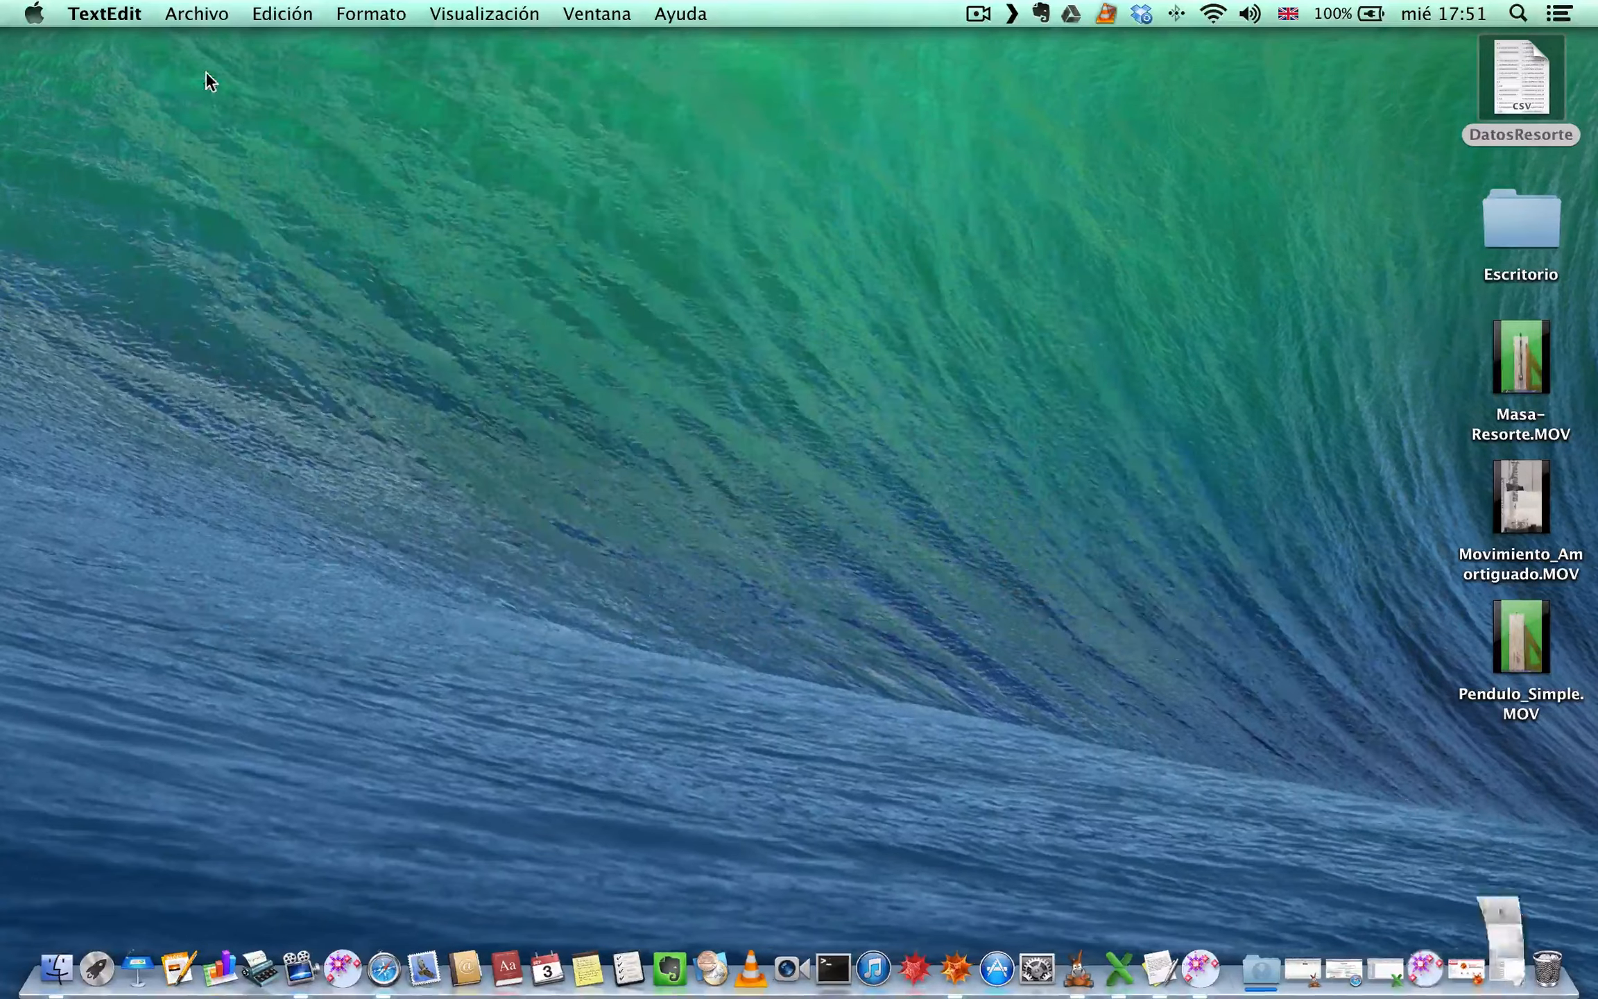
{"action": "left_click", "coordinate": [955, 970]}
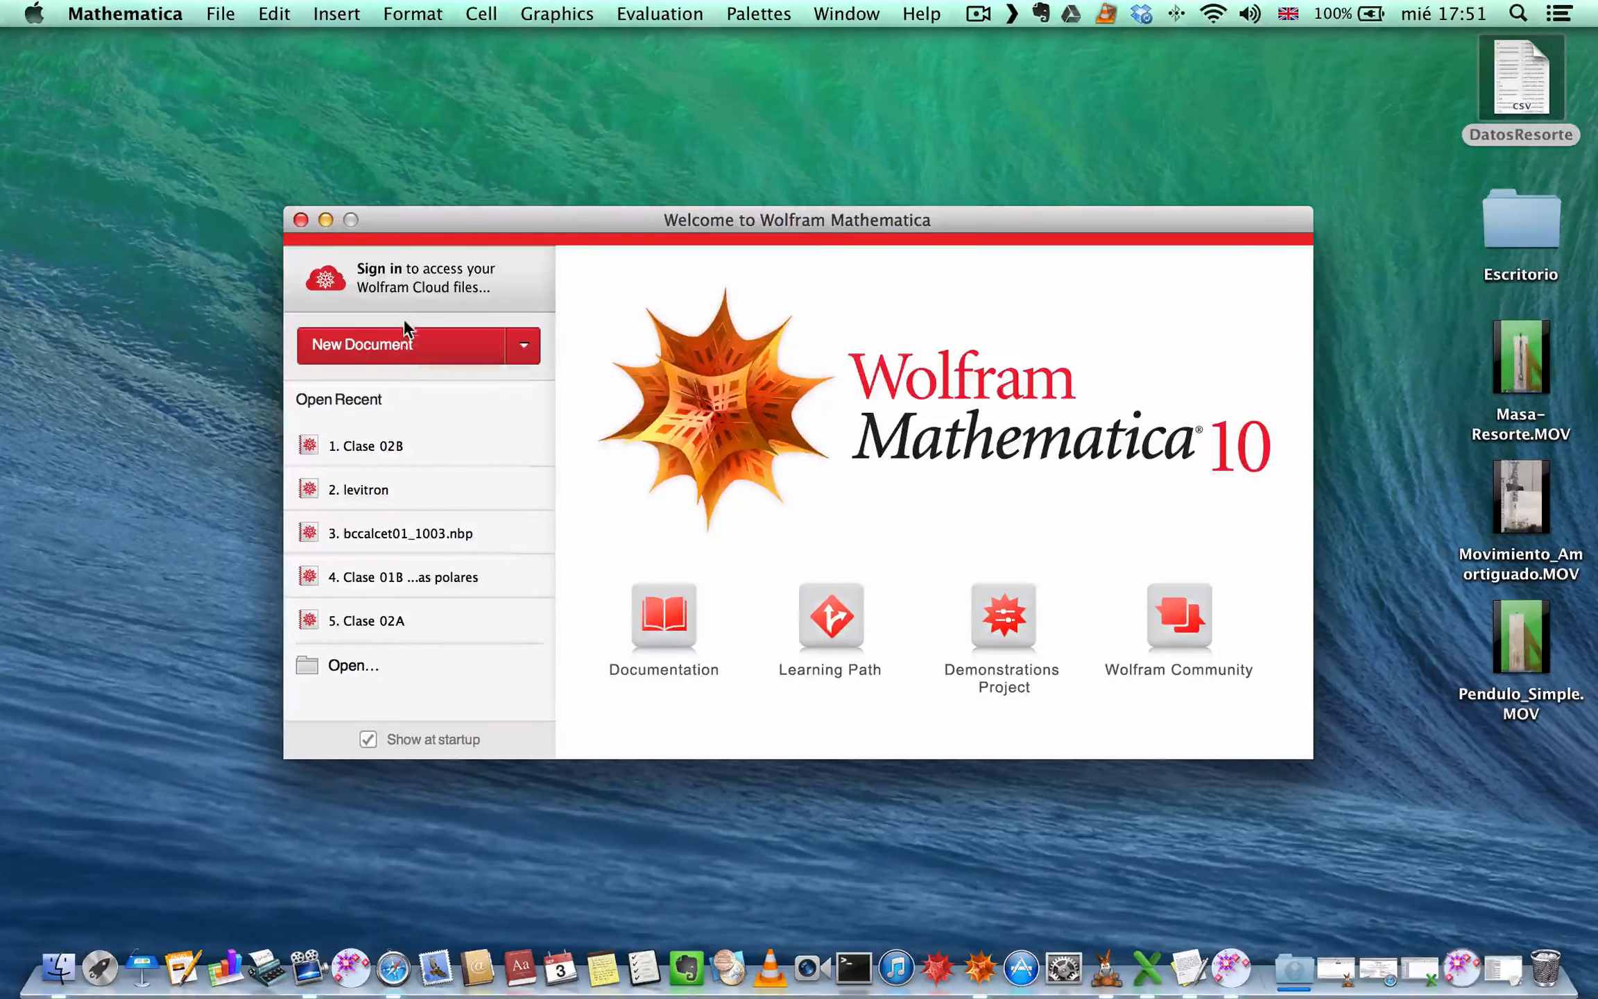
{"action": "left_click", "coordinate": [408, 345]}
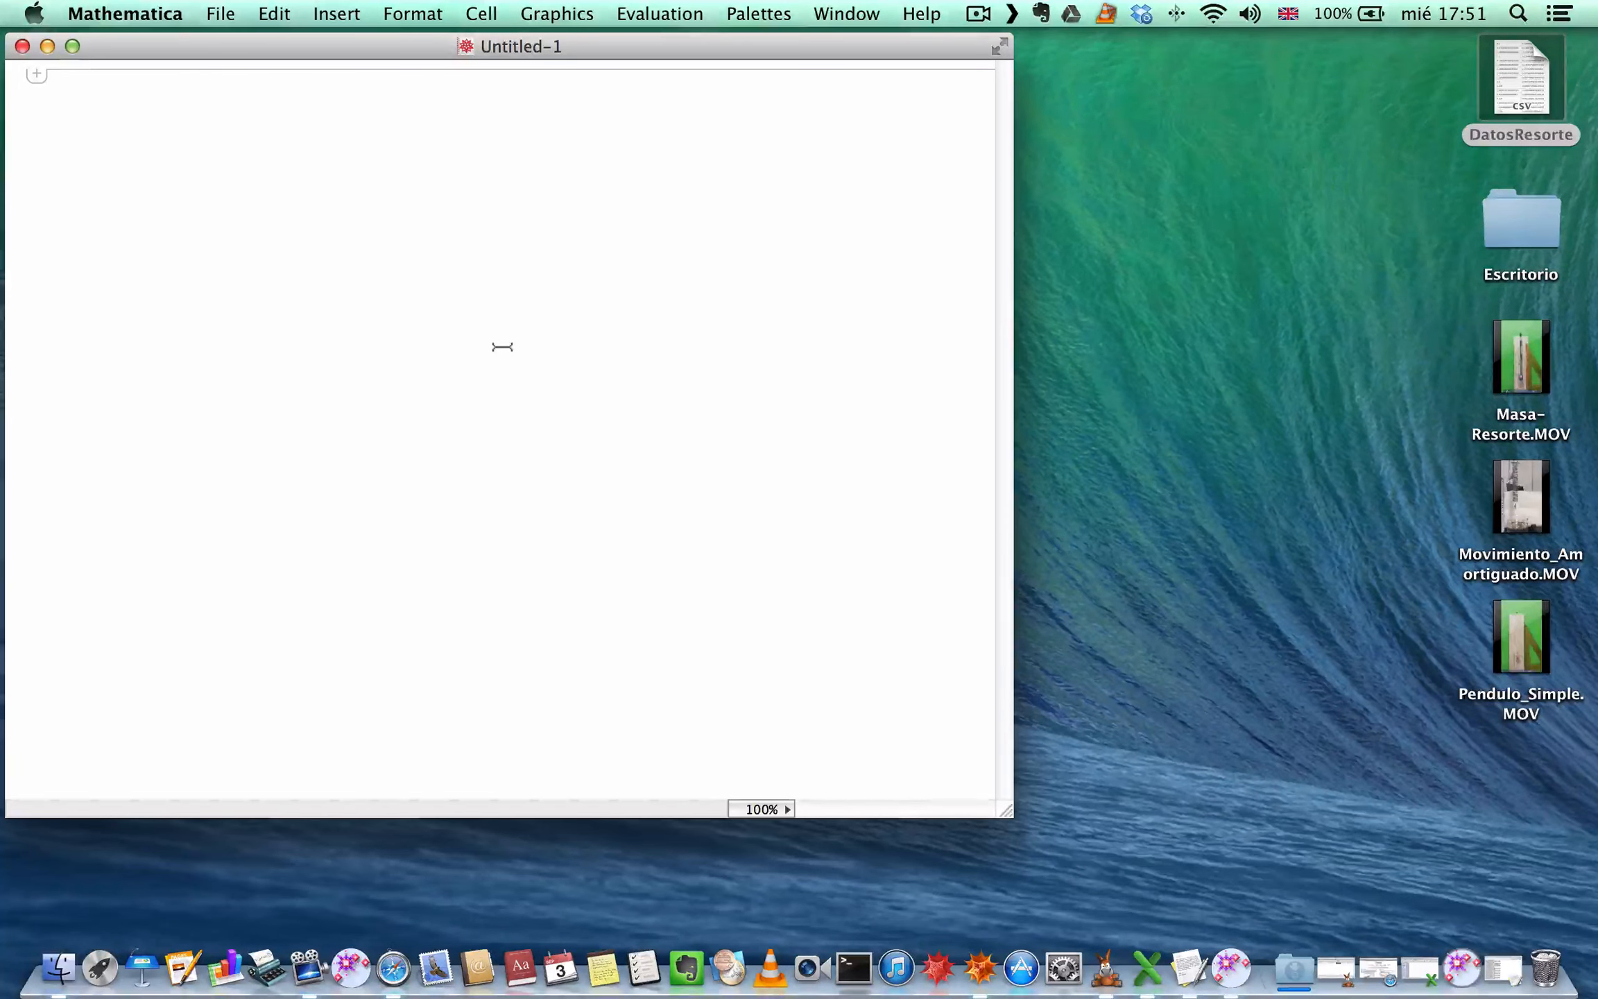
Step: Evaluate Directory[] in the new notebook to get the current working directory
{"action": "type", "text": "Dire"}
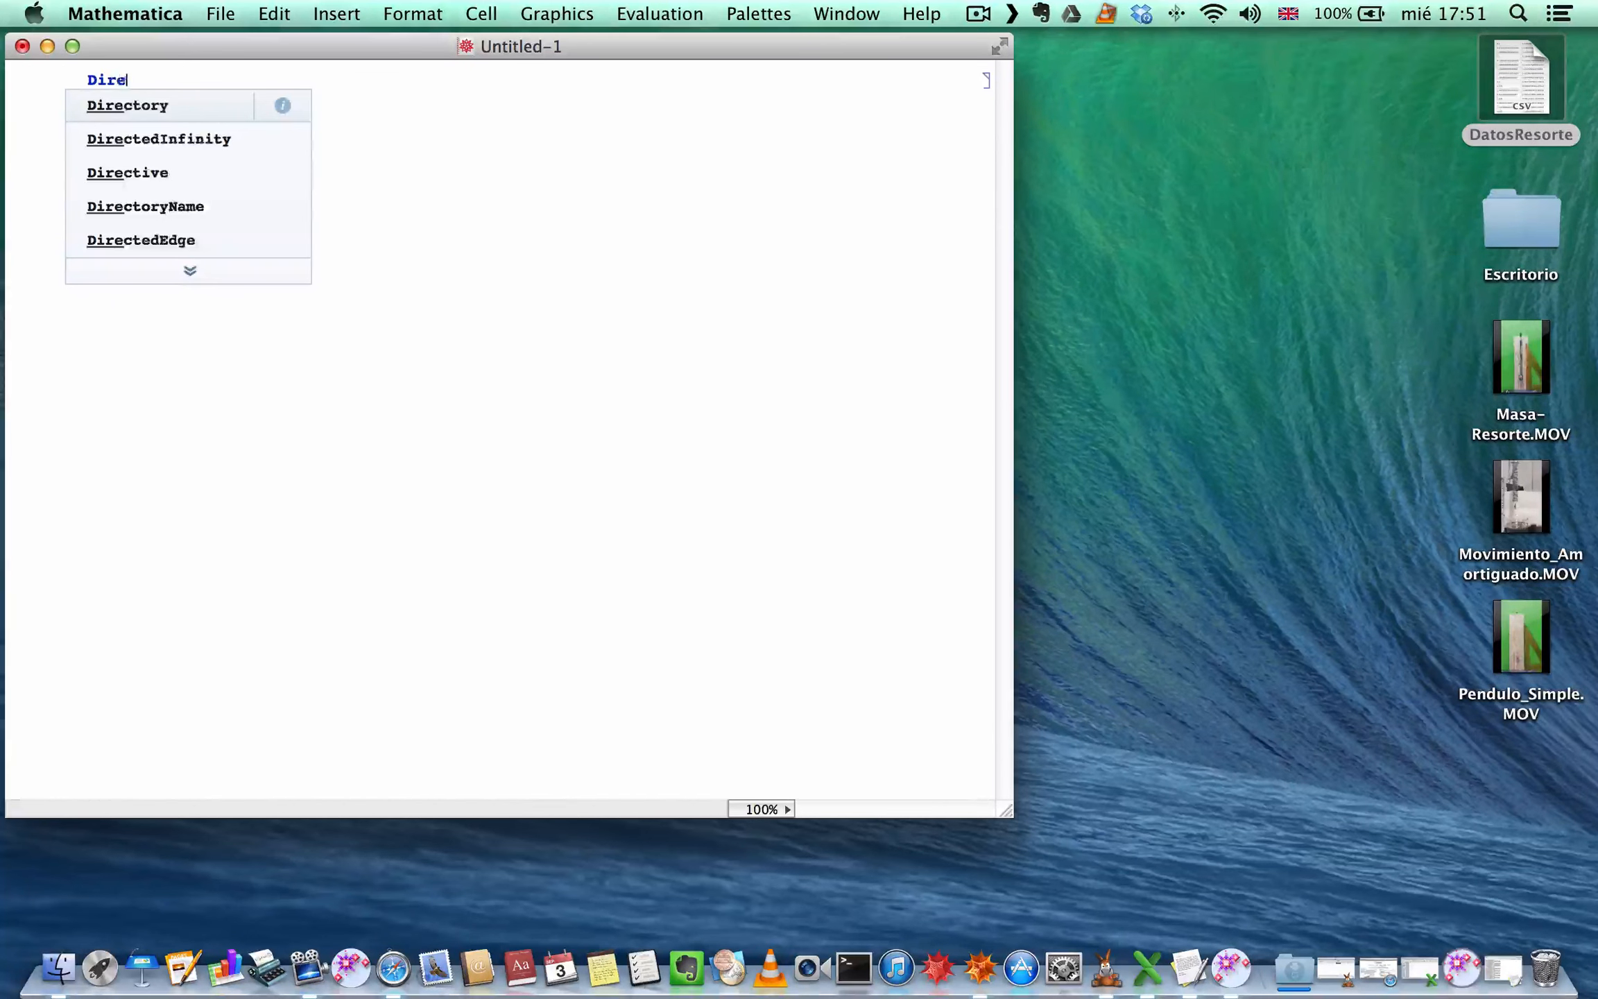
{"action": "type", "text": "ctory[]"}
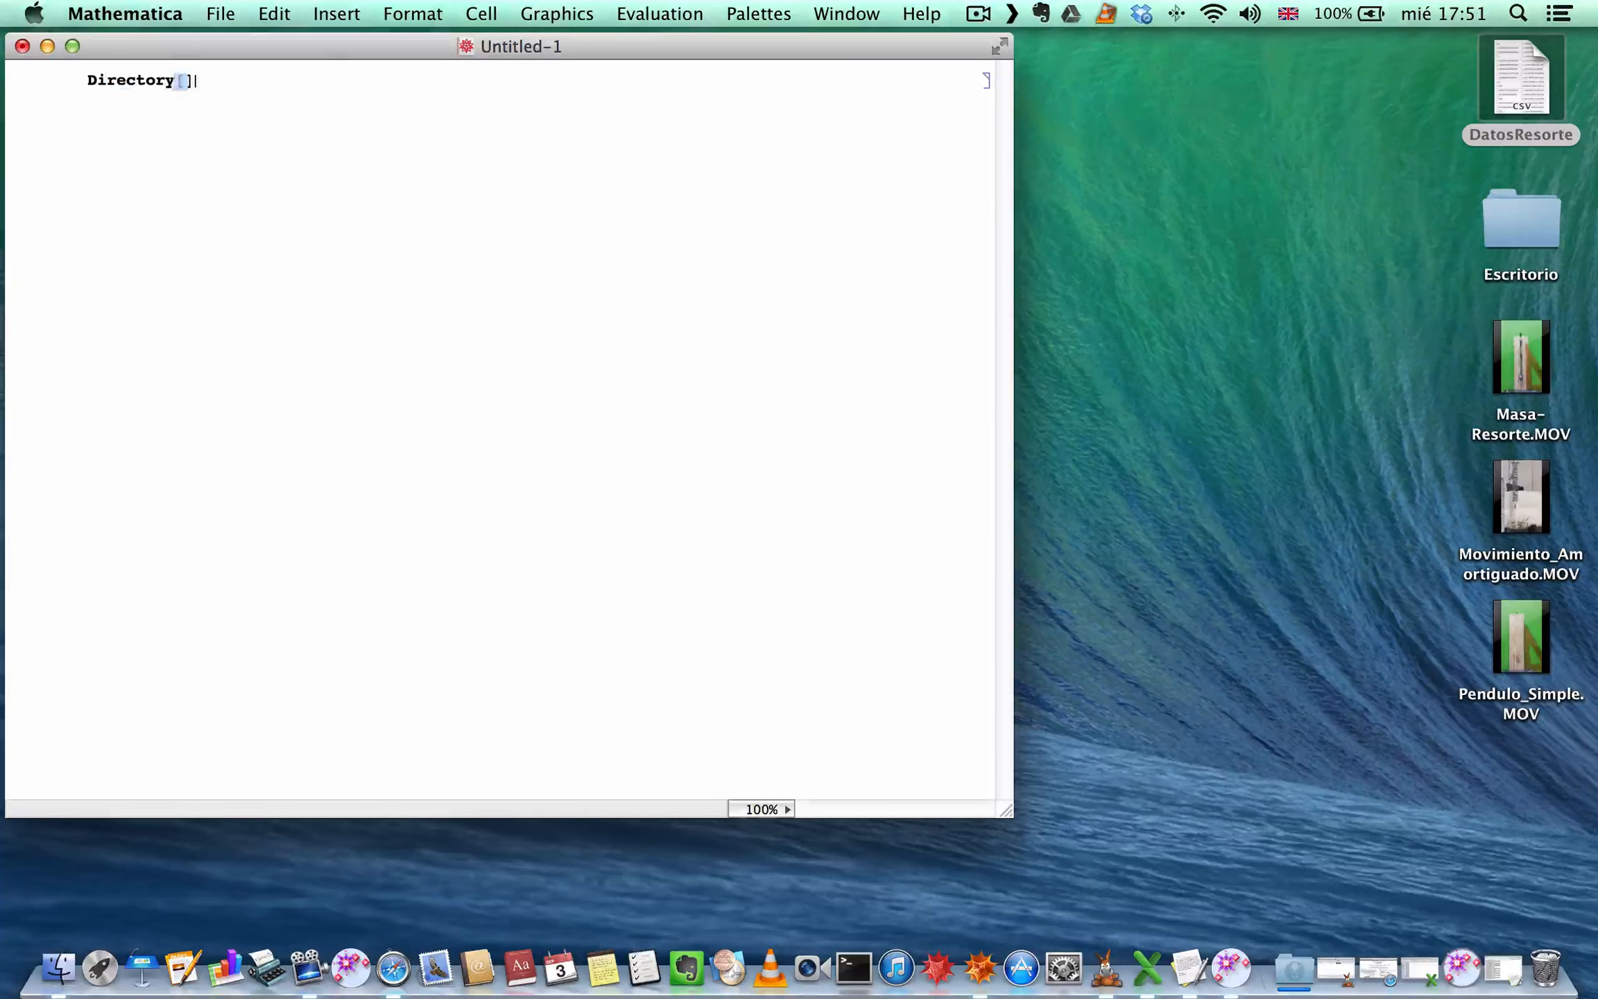
{"action": "key", "text": "shift+Return"}
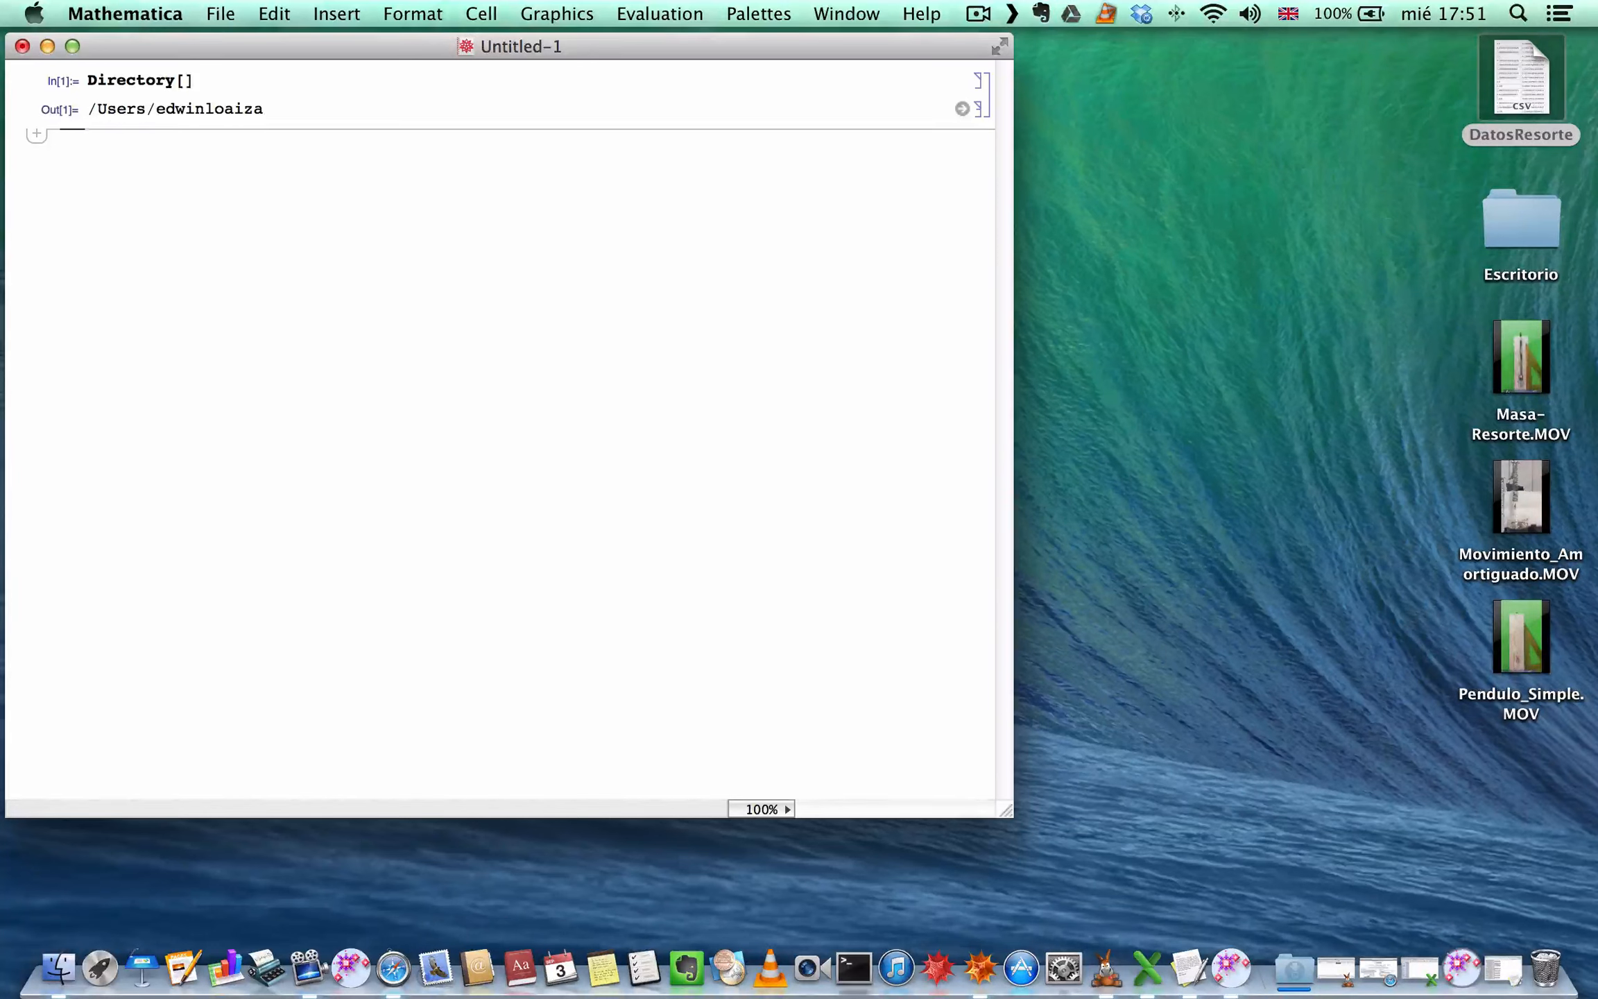
Step: Set the working directory to the Desktop folder inside the home directory by evaluating SetDirectory with that path
{"action": "type", "text": "Set"}
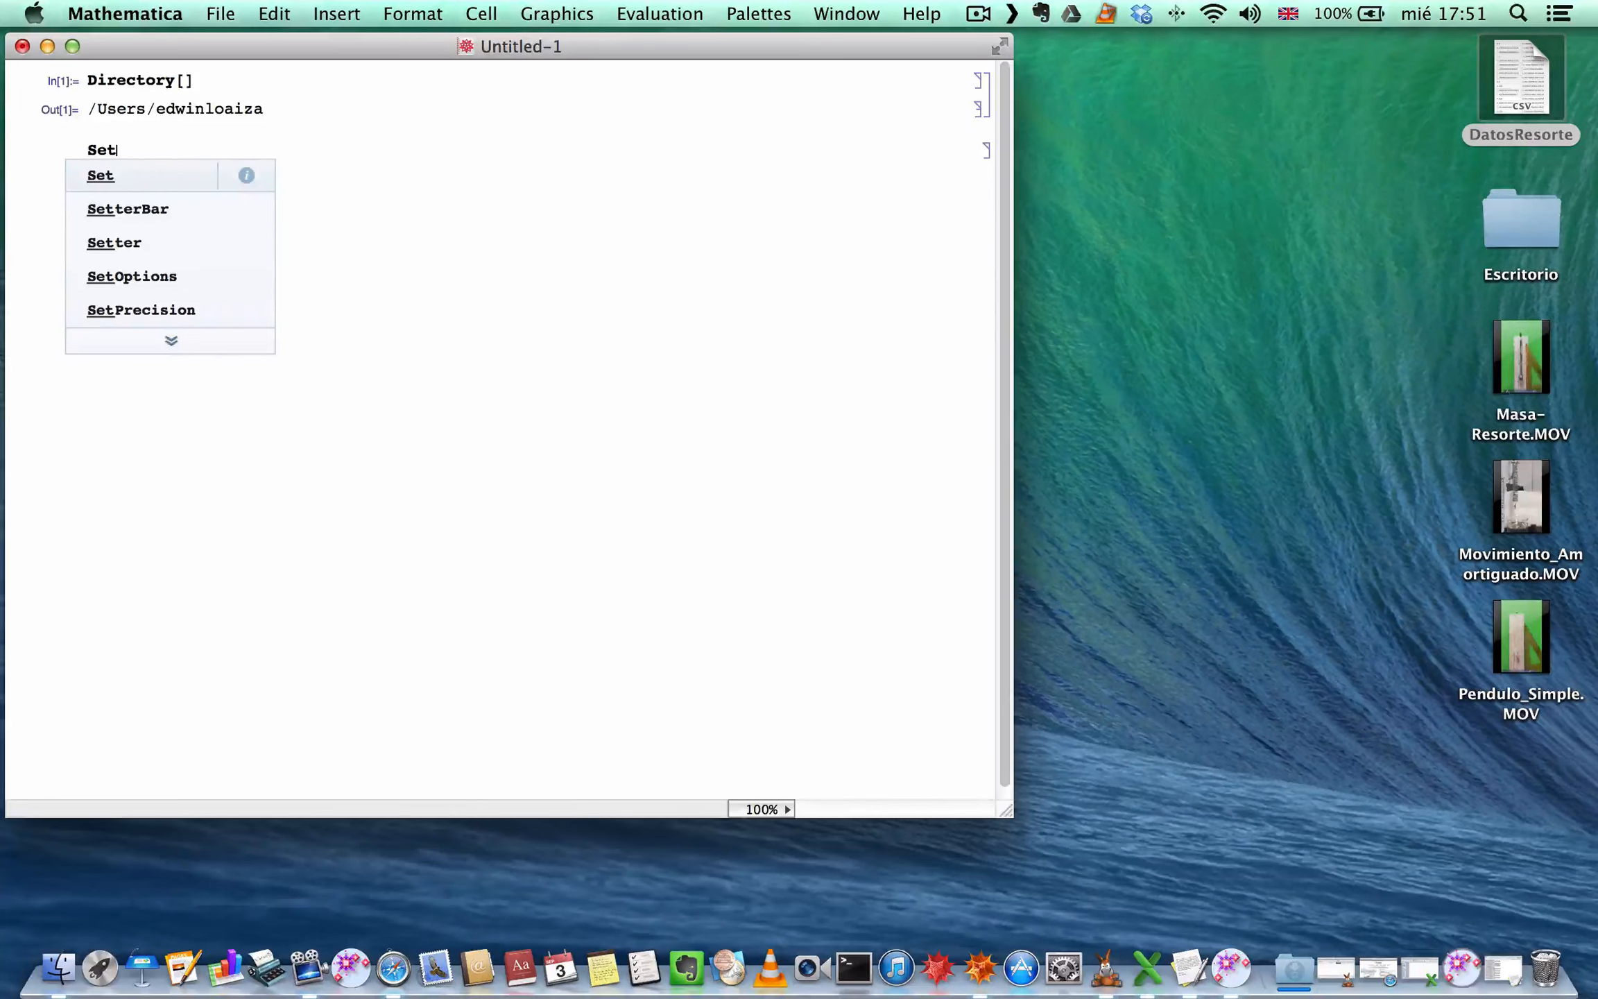
{"action": "type", "text": "Directro"}
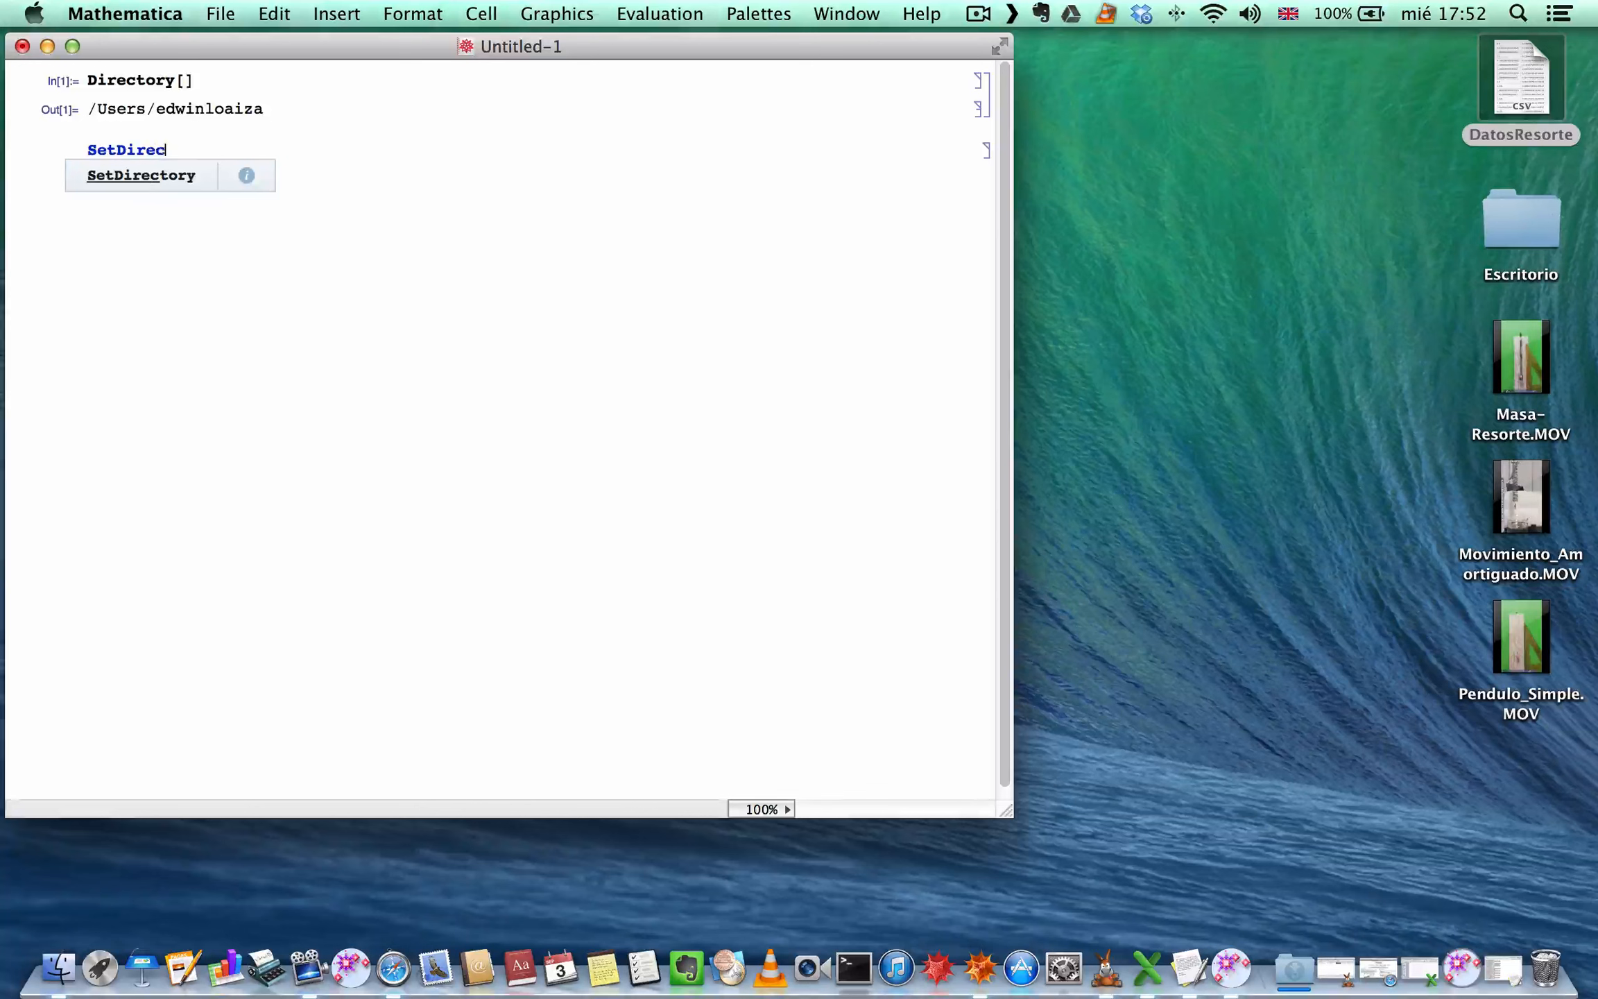
{"action": "key", "text": "BackSpace"}
{"action": "key", "text": "BackSpace"}
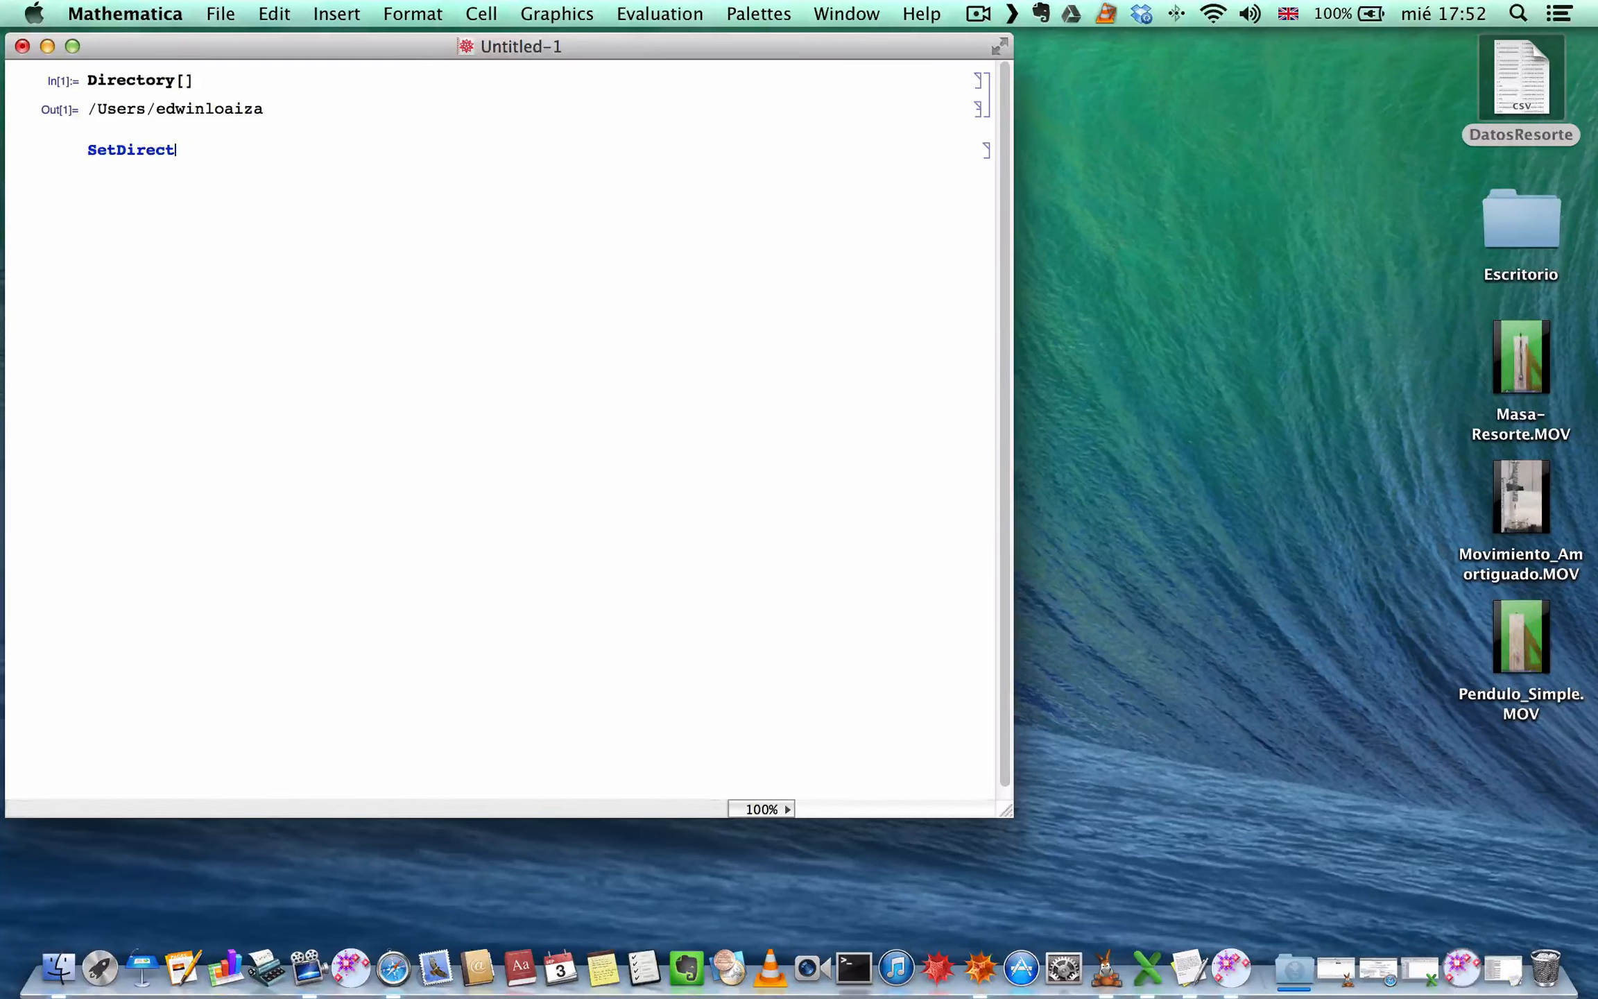
{"action": "type", "text": "ory[]"}
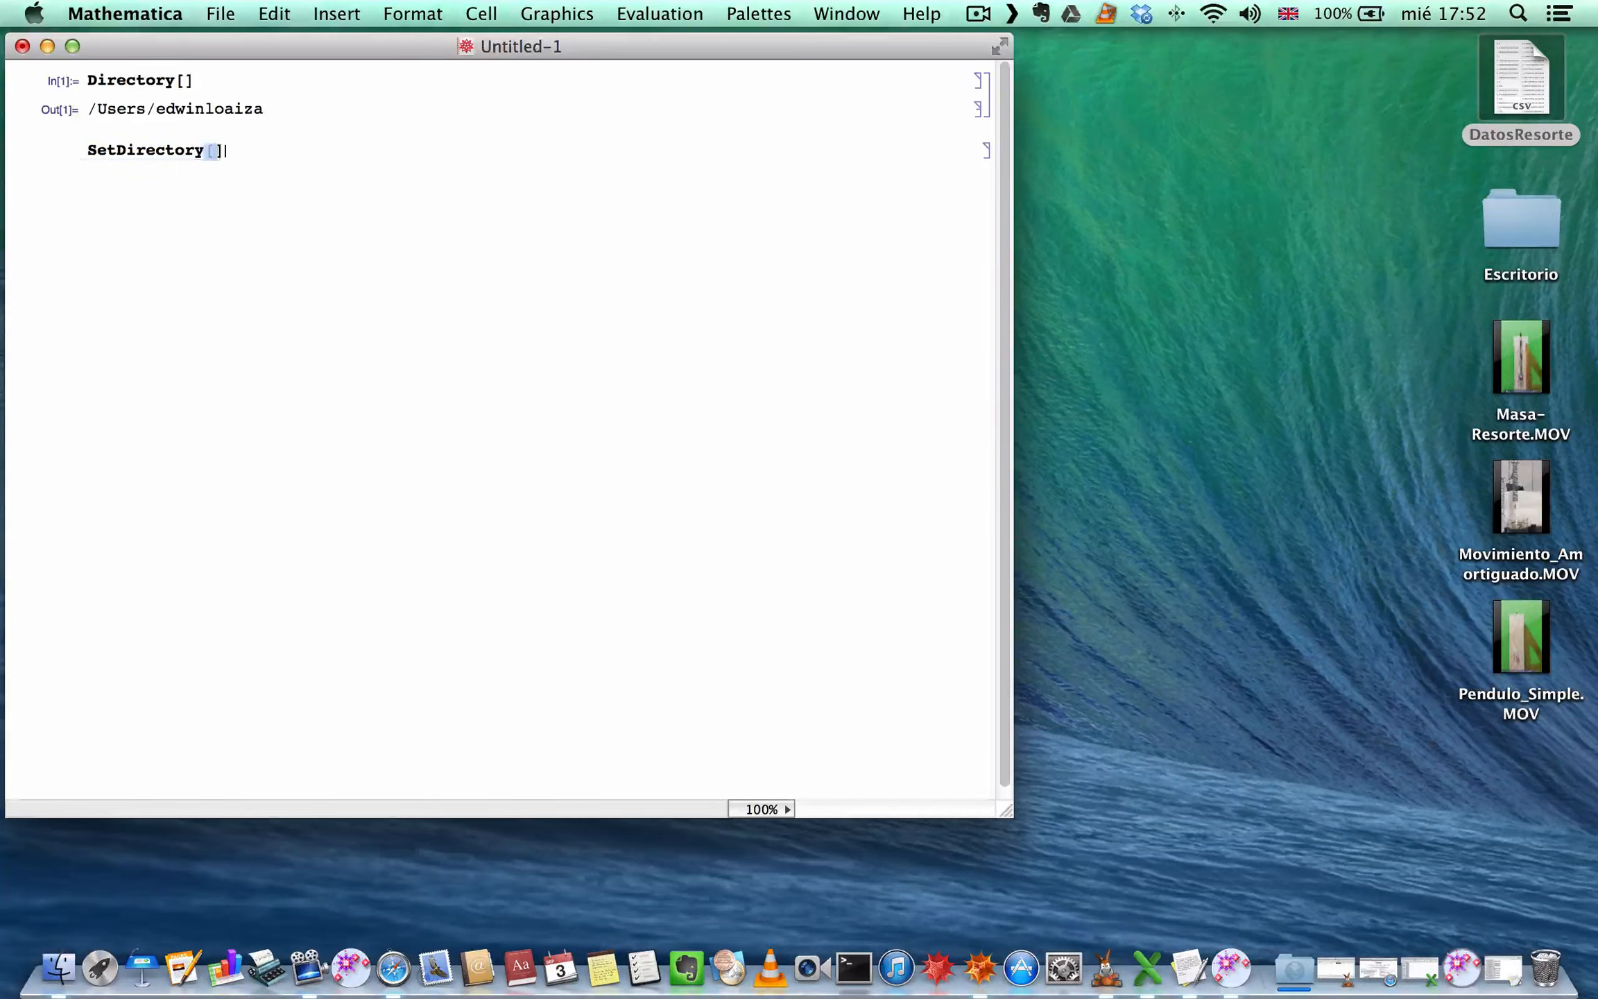
{"action": "key", "text": "Left"}
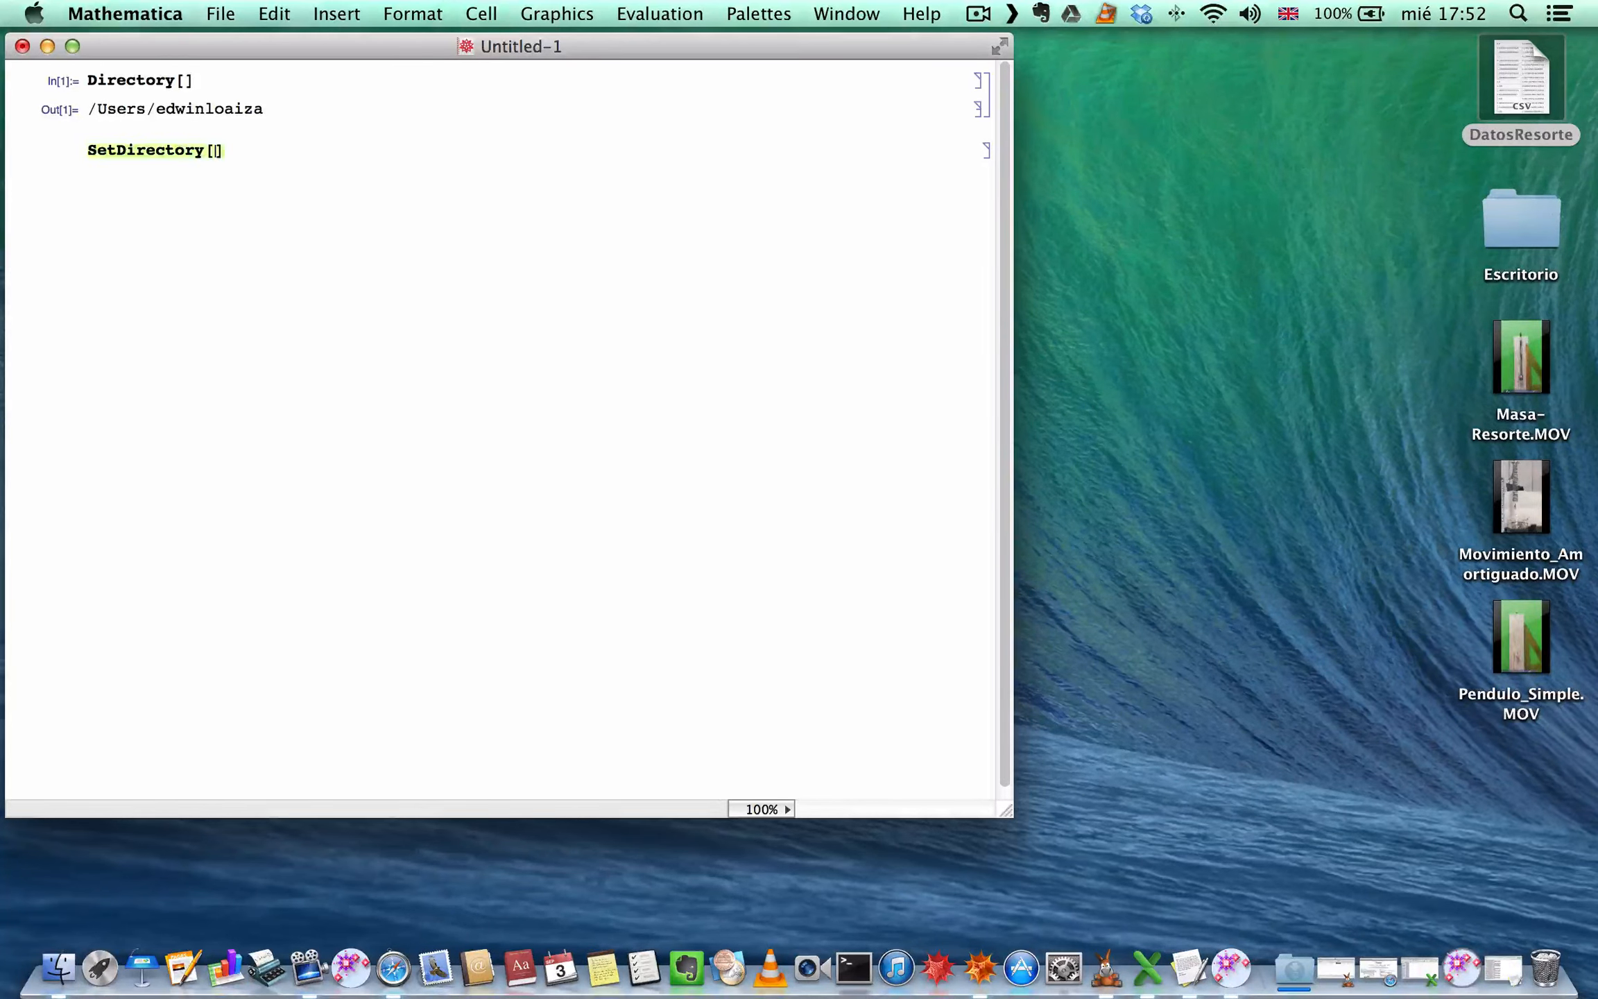
{"action": "triple_click", "coordinate": [243, 108]}
{"action": "key", "text": "super+c"}
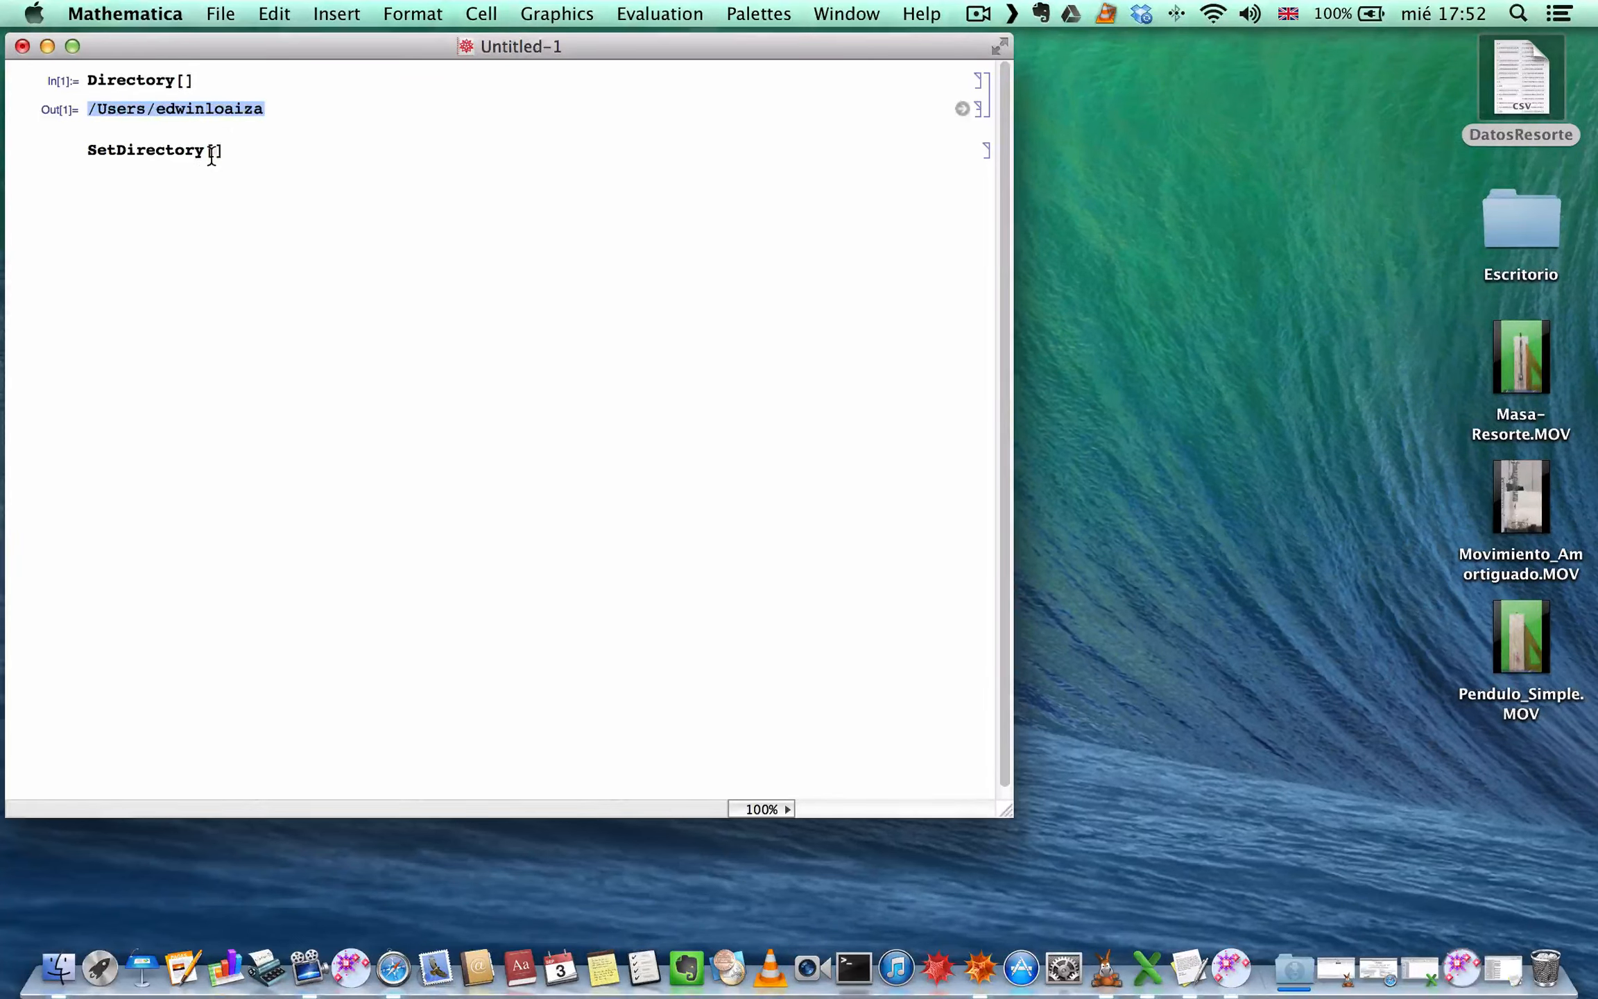
{"action": "left_click", "coordinate": [213, 151]}
{"action": "key", "text": "super+v"}
{"action": "key", "text": "Left"}
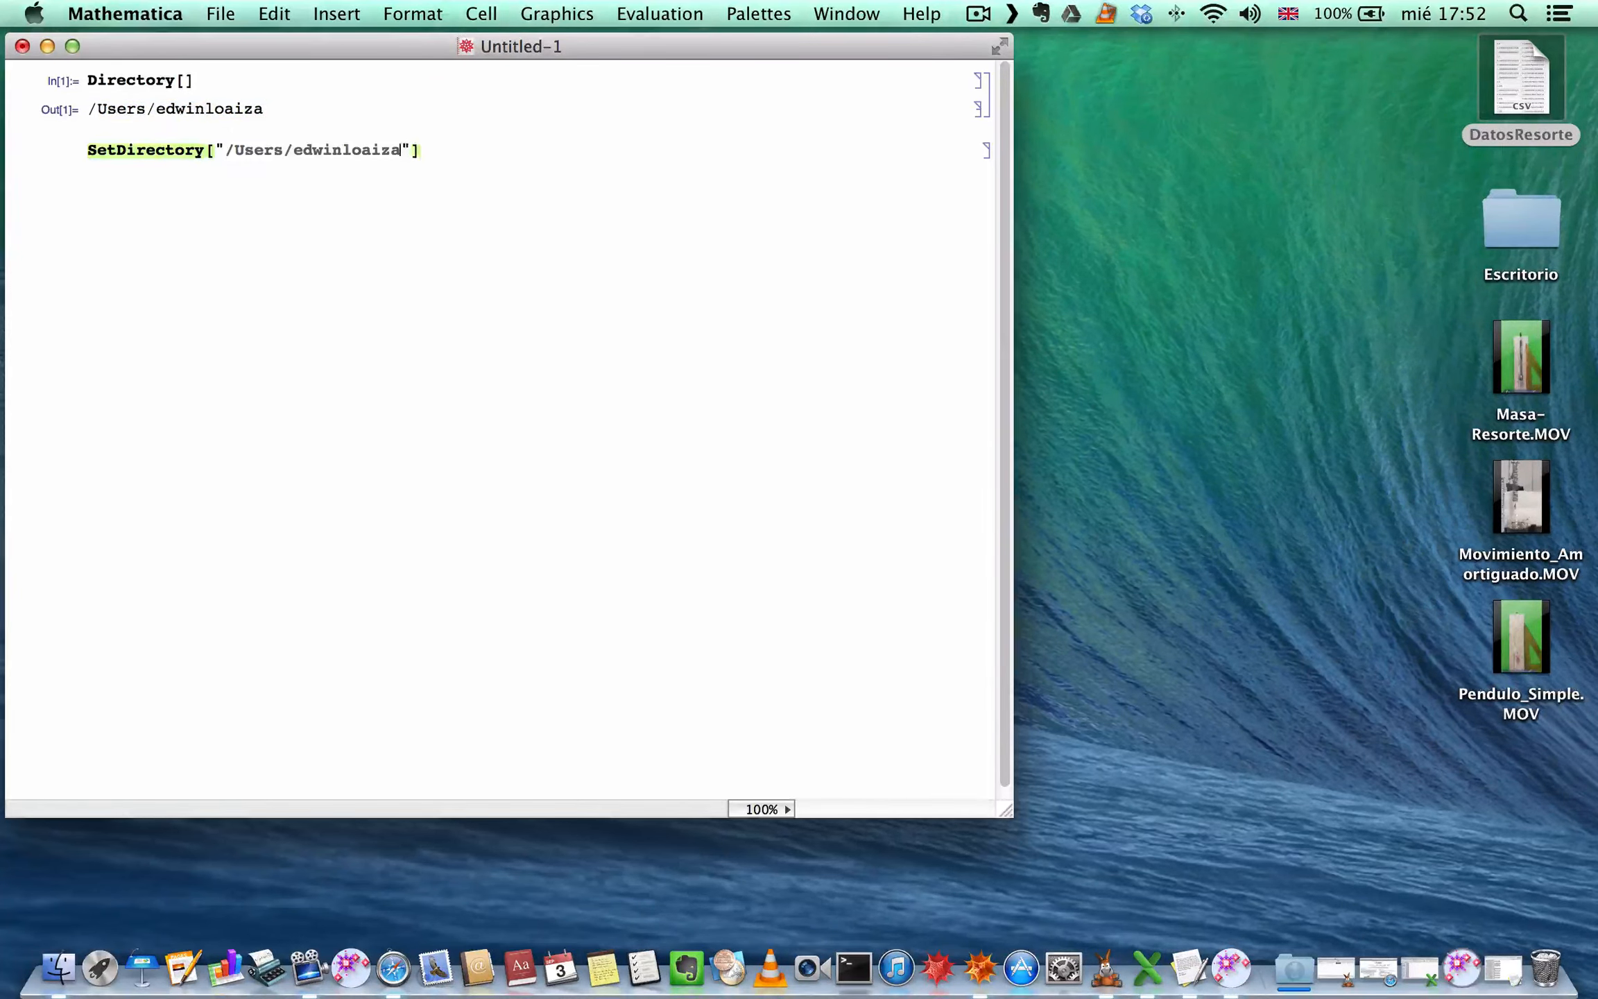
{"action": "type", "text": "/Desktop"}
{"action": "key", "text": "shift+Return"}
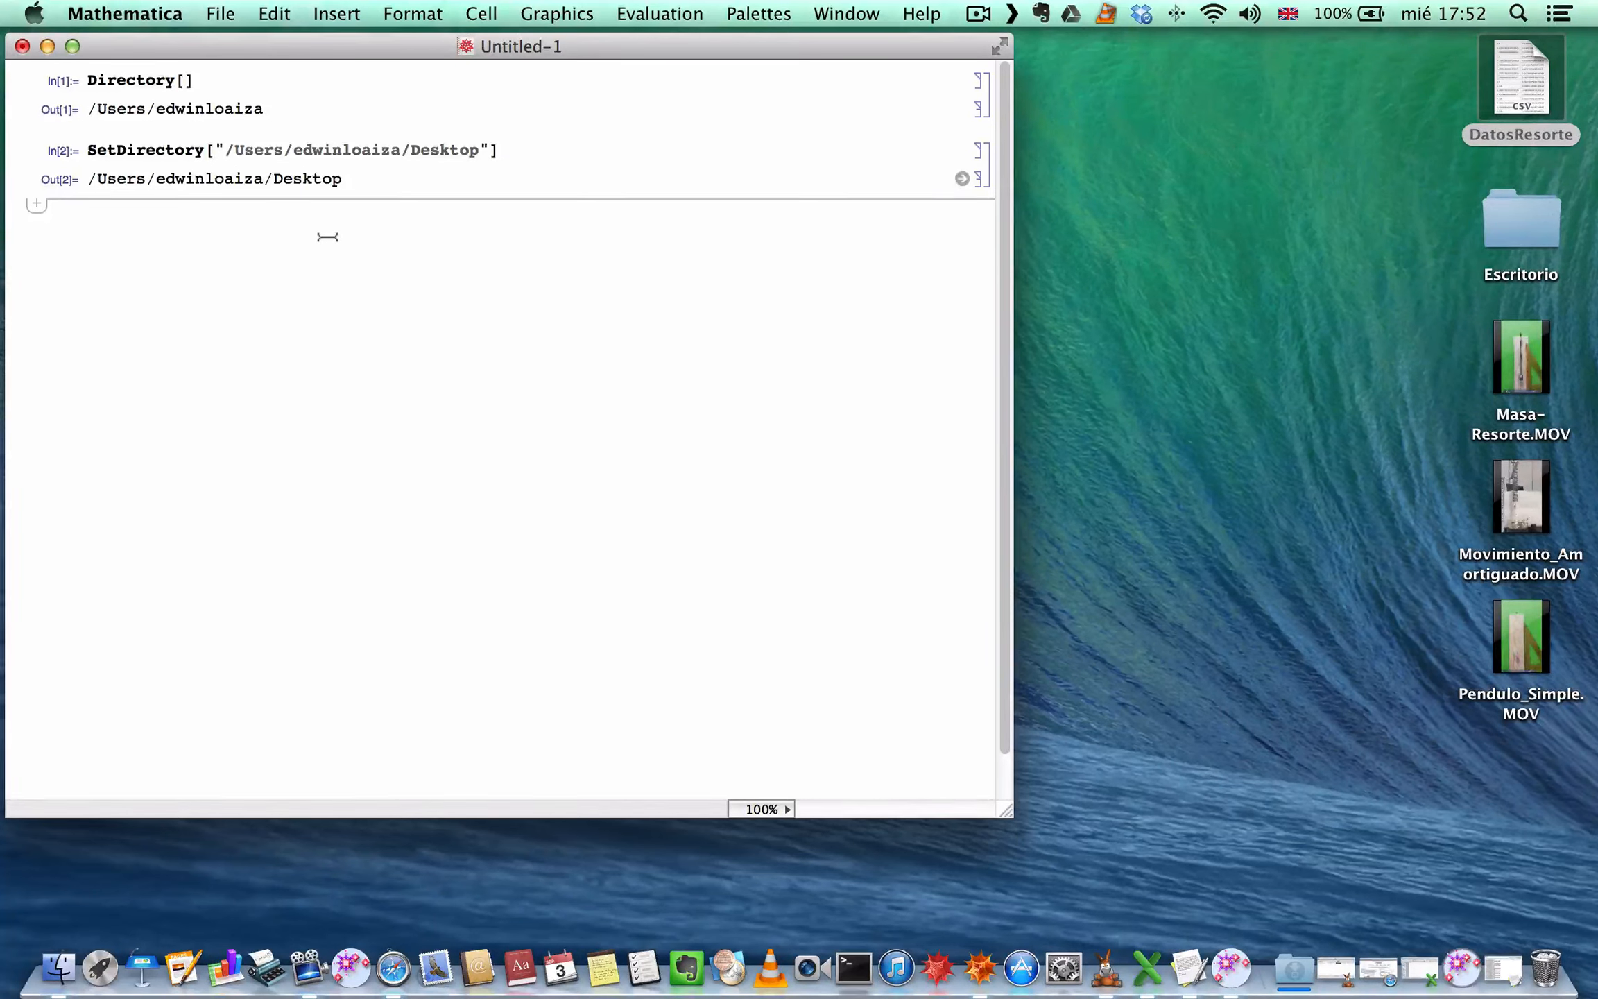
Step: Evaluate Directory[] again to check the working directory
{"action": "type", "text": "Direct"}
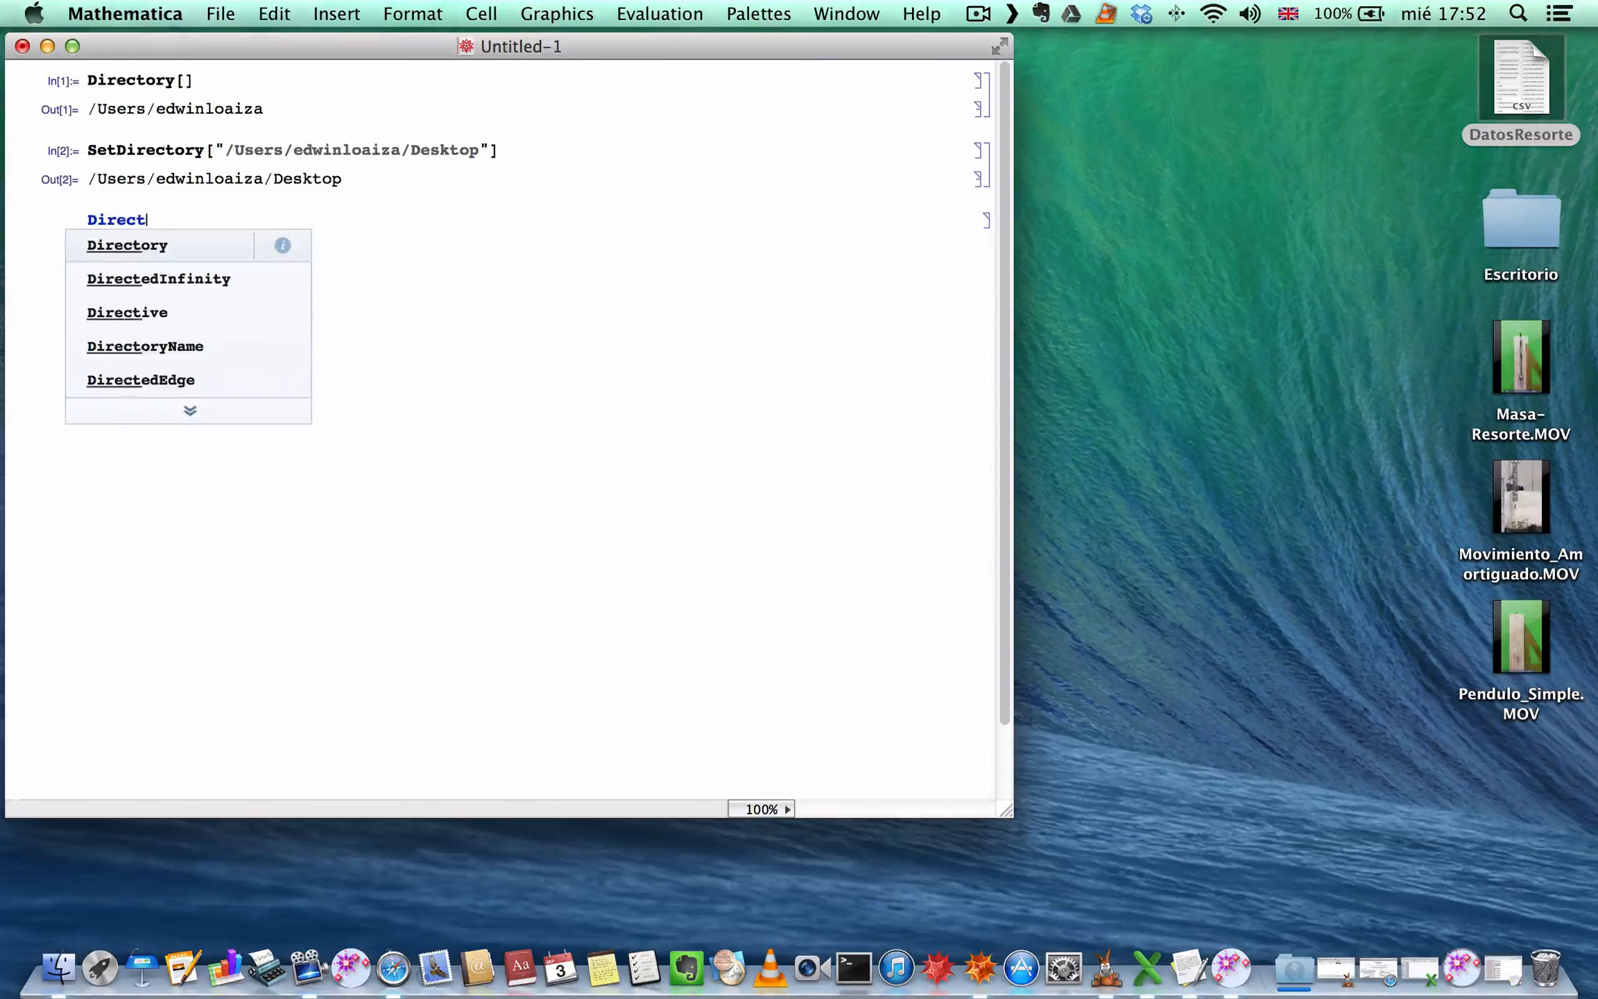
{"action": "type", "text": "ory[]"}
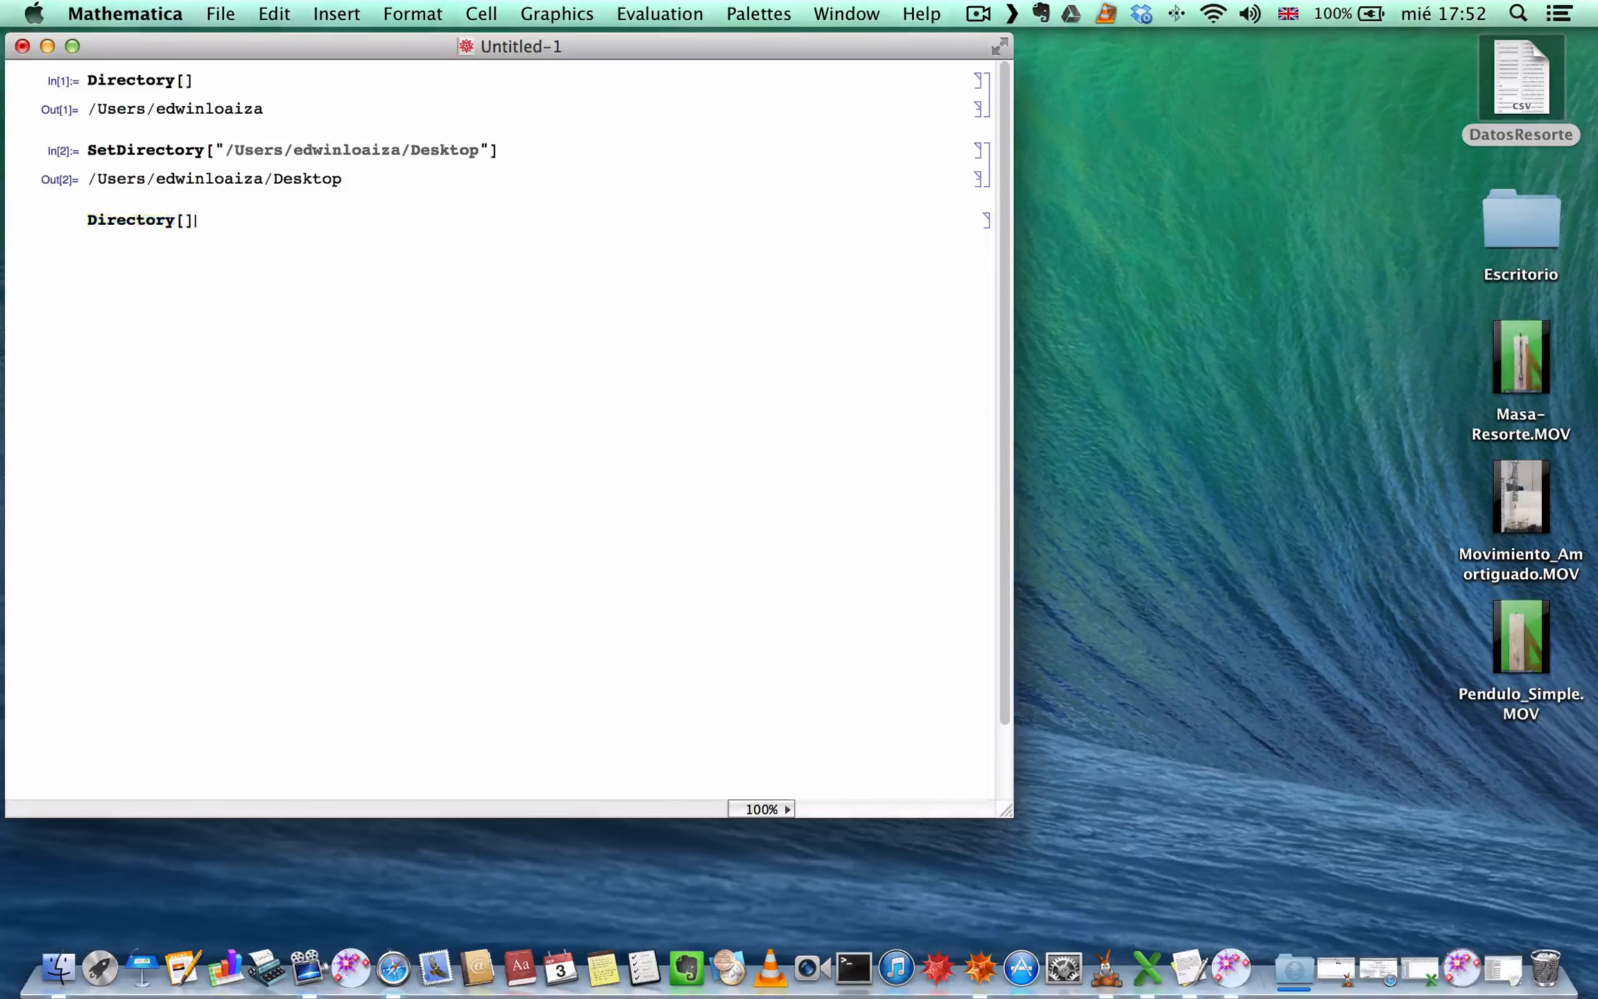
{"action": "key", "text": "shift+Return"}
Step: List the files in the working directory by evaluating FileNames[]
{"action": "type", "text": "Filena"}
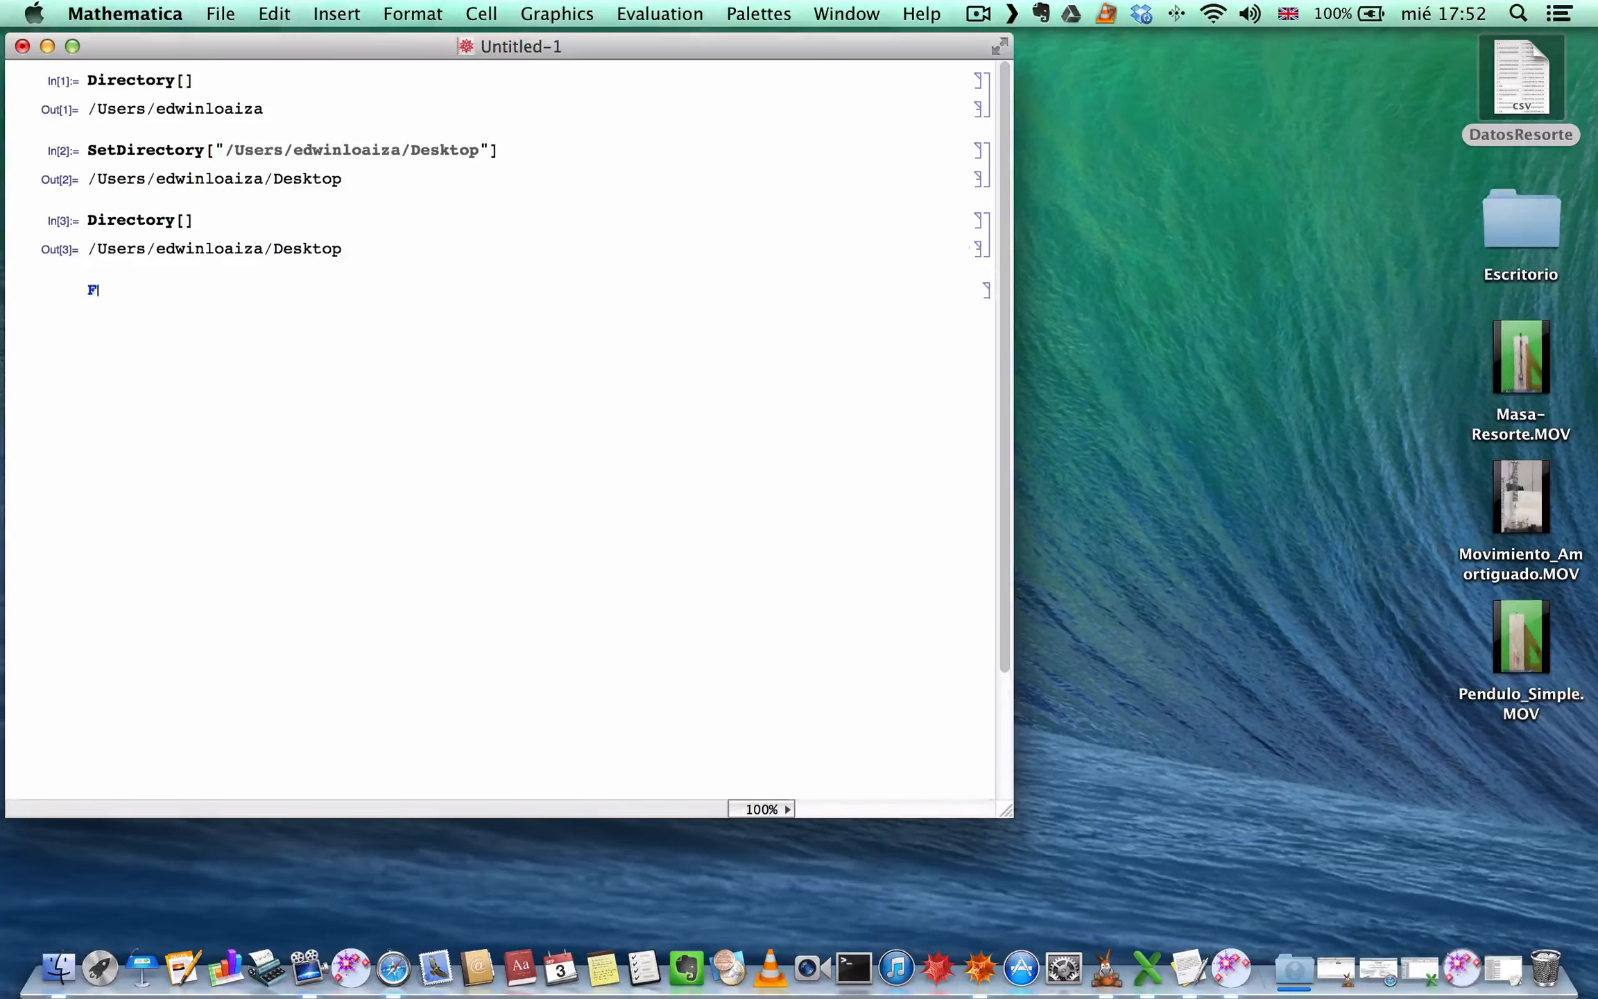
{"action": "key", "text": "BackSpace"}
{"action": "key", "text": "BackSpace"}
{"action": "type", "text": "Names[]"}
{"action": "key", "text": "shift+Return"}
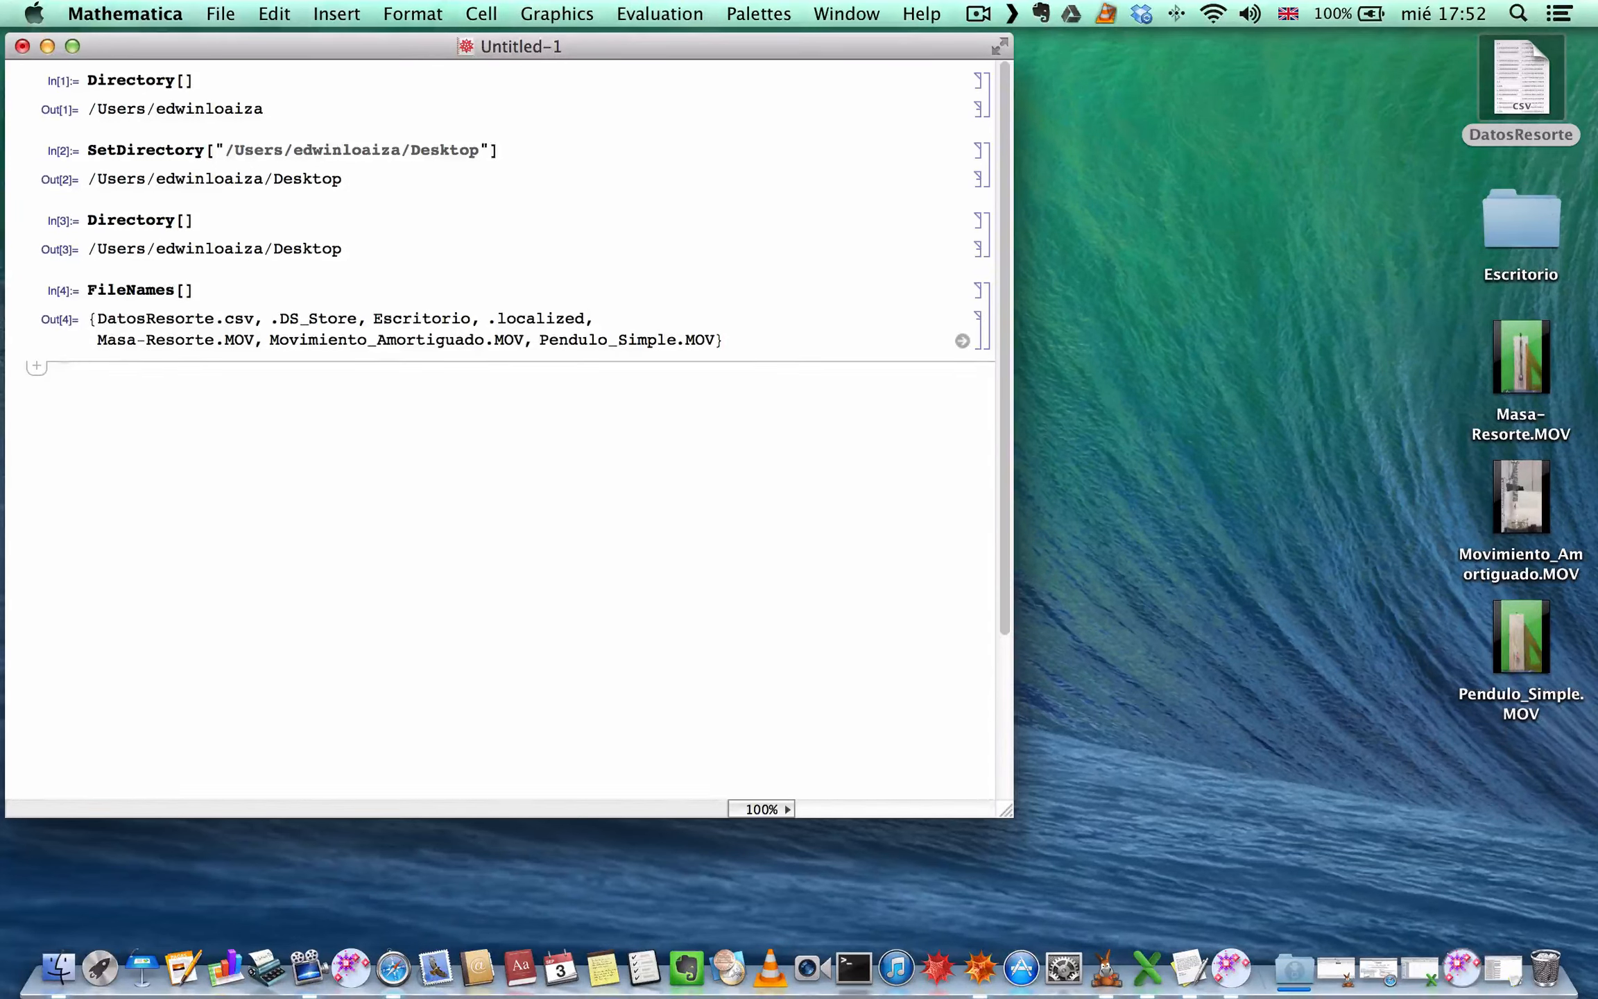
Step: Import the CSV data by evaluating Import["DatosResorte.csv"], reusing the file name from the file list
{"action": "triple_click", "coordinate": [193, 319]}
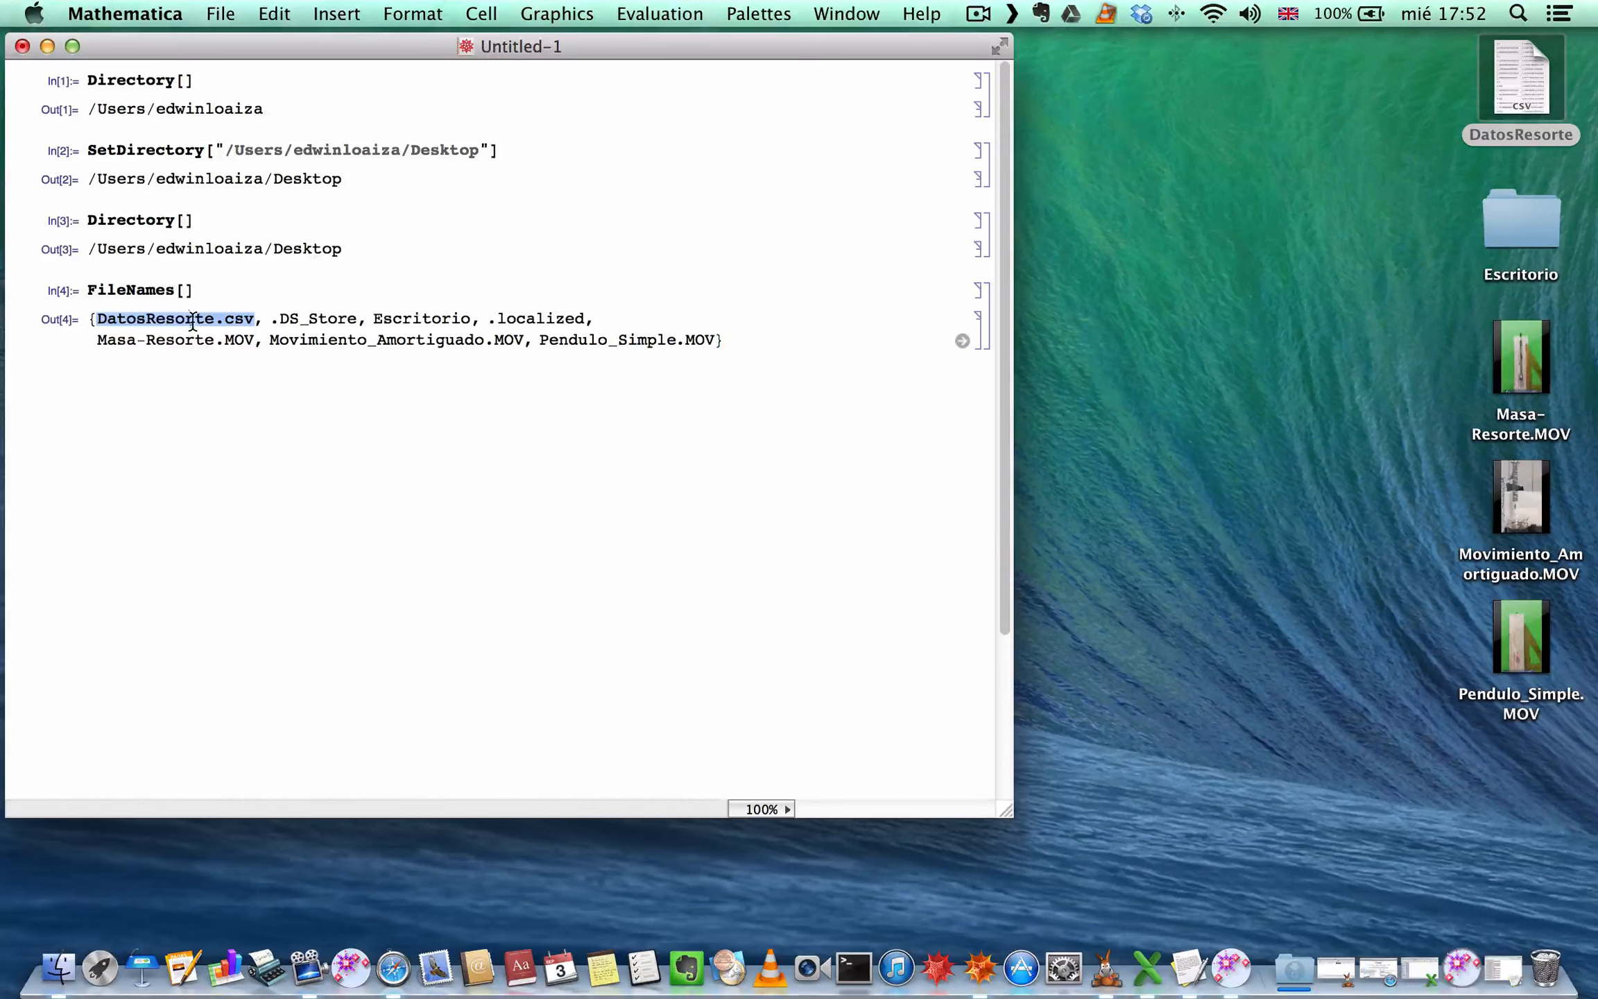
{"action": "left_click", "coordinate": [150, 475]}
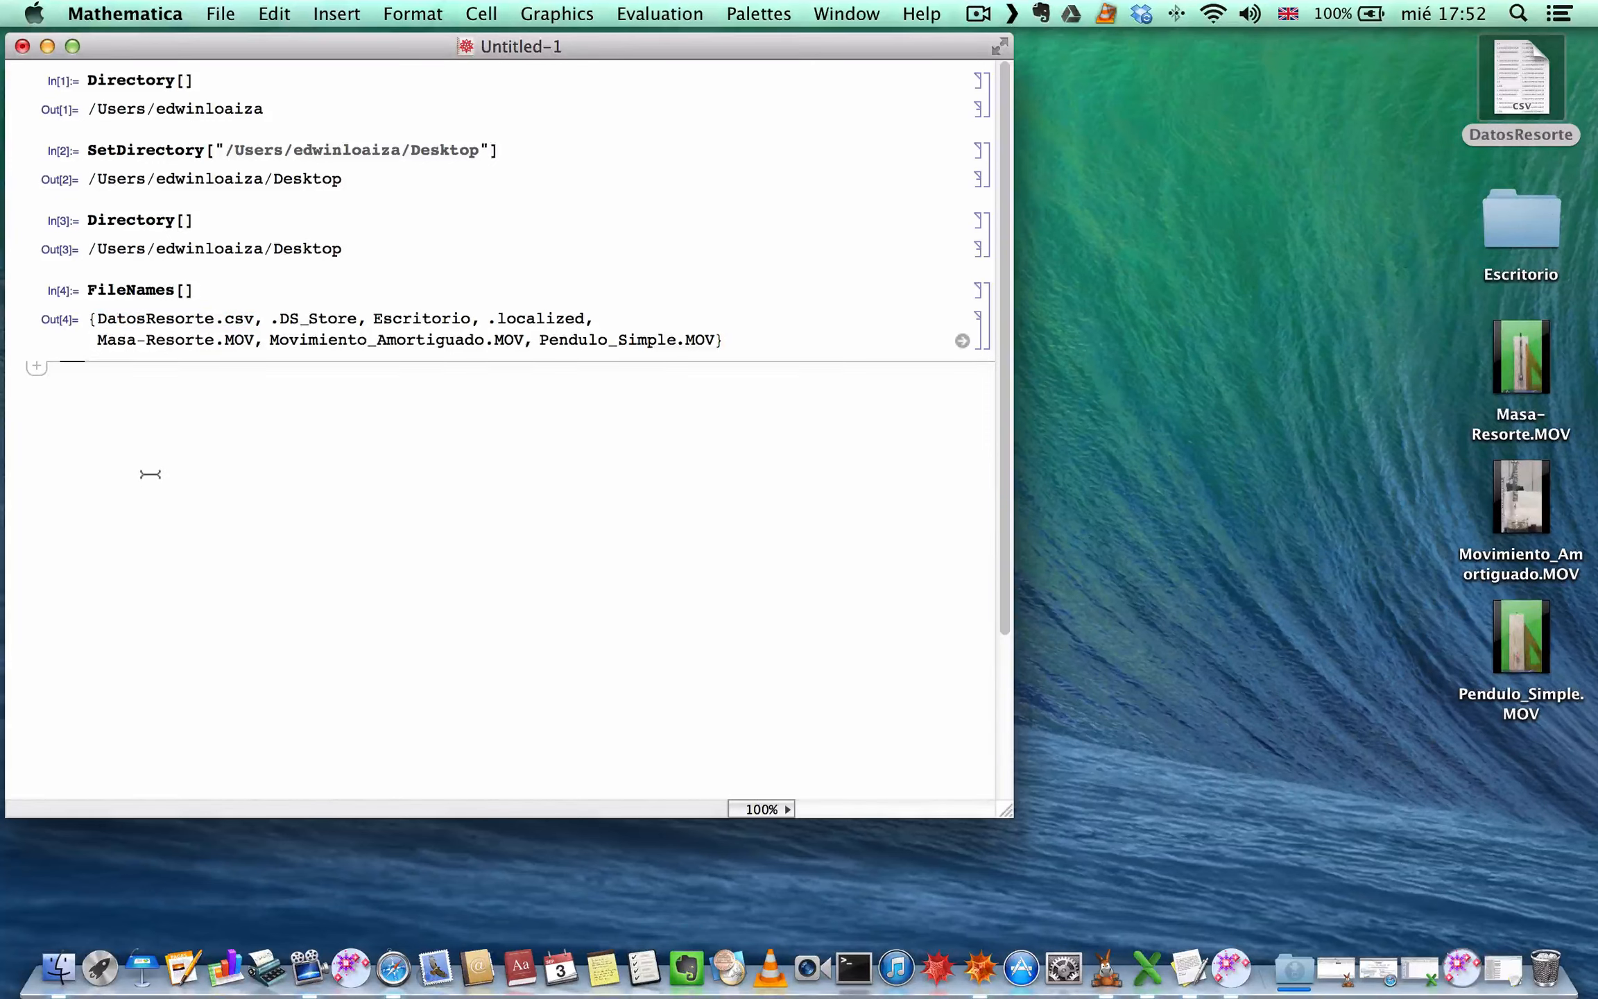
{"action": "type", "text": "Import["}
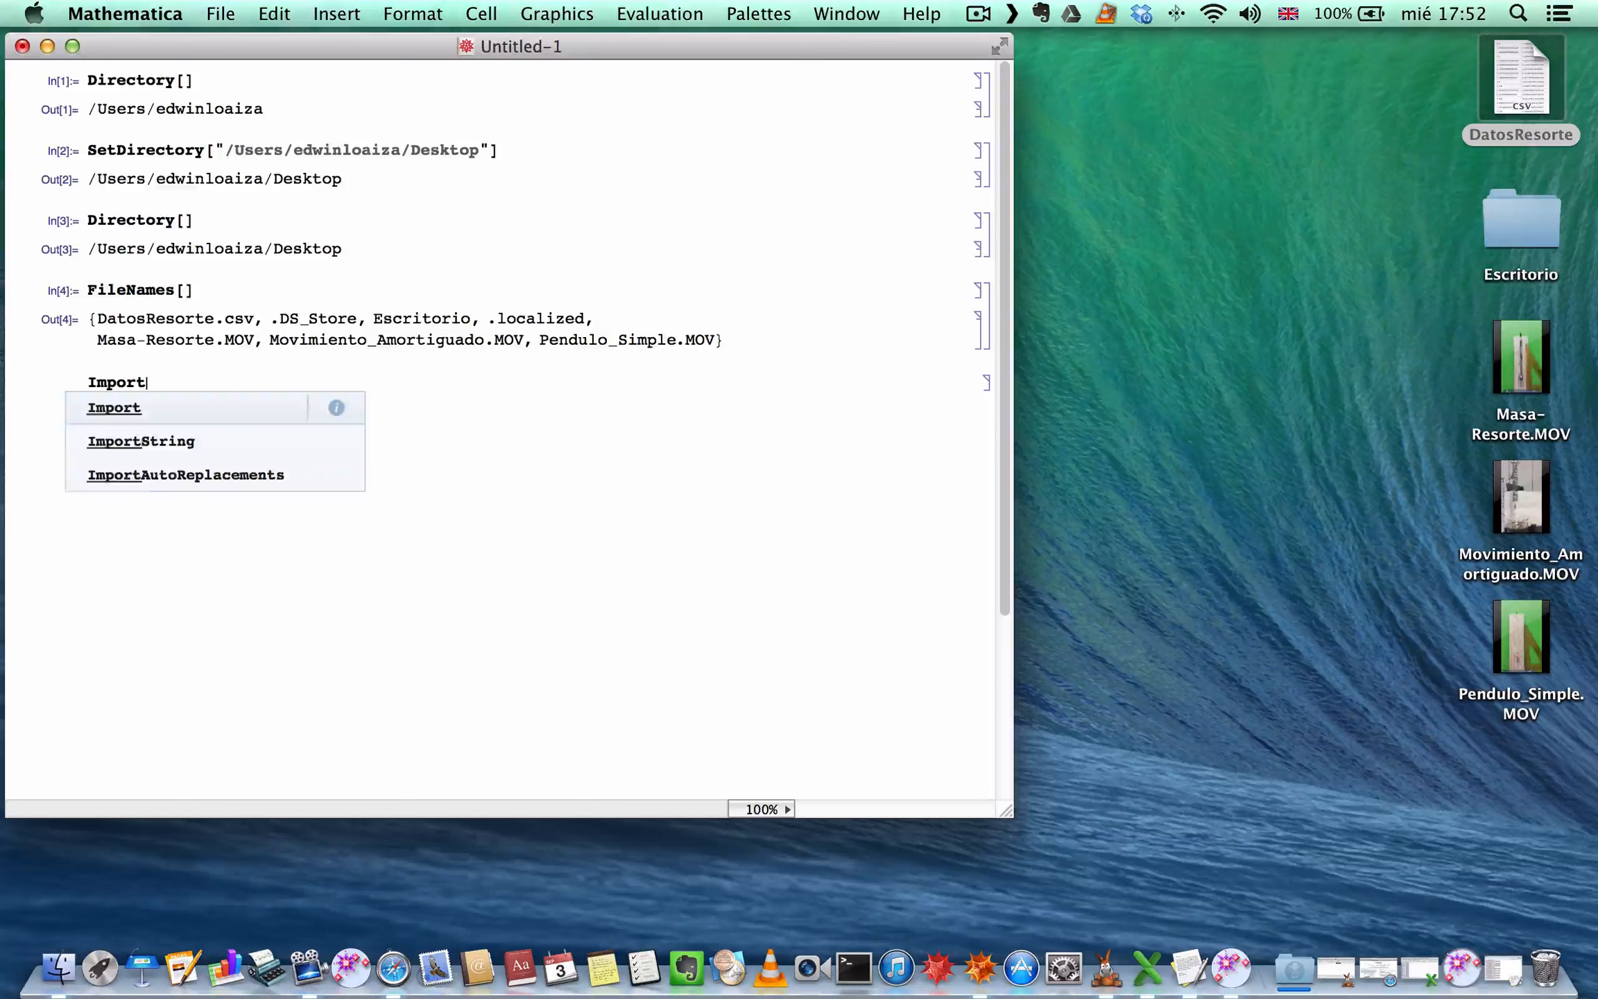
{"action": "key", "text": "Return"}
{"action": "type", "text": "[]"}
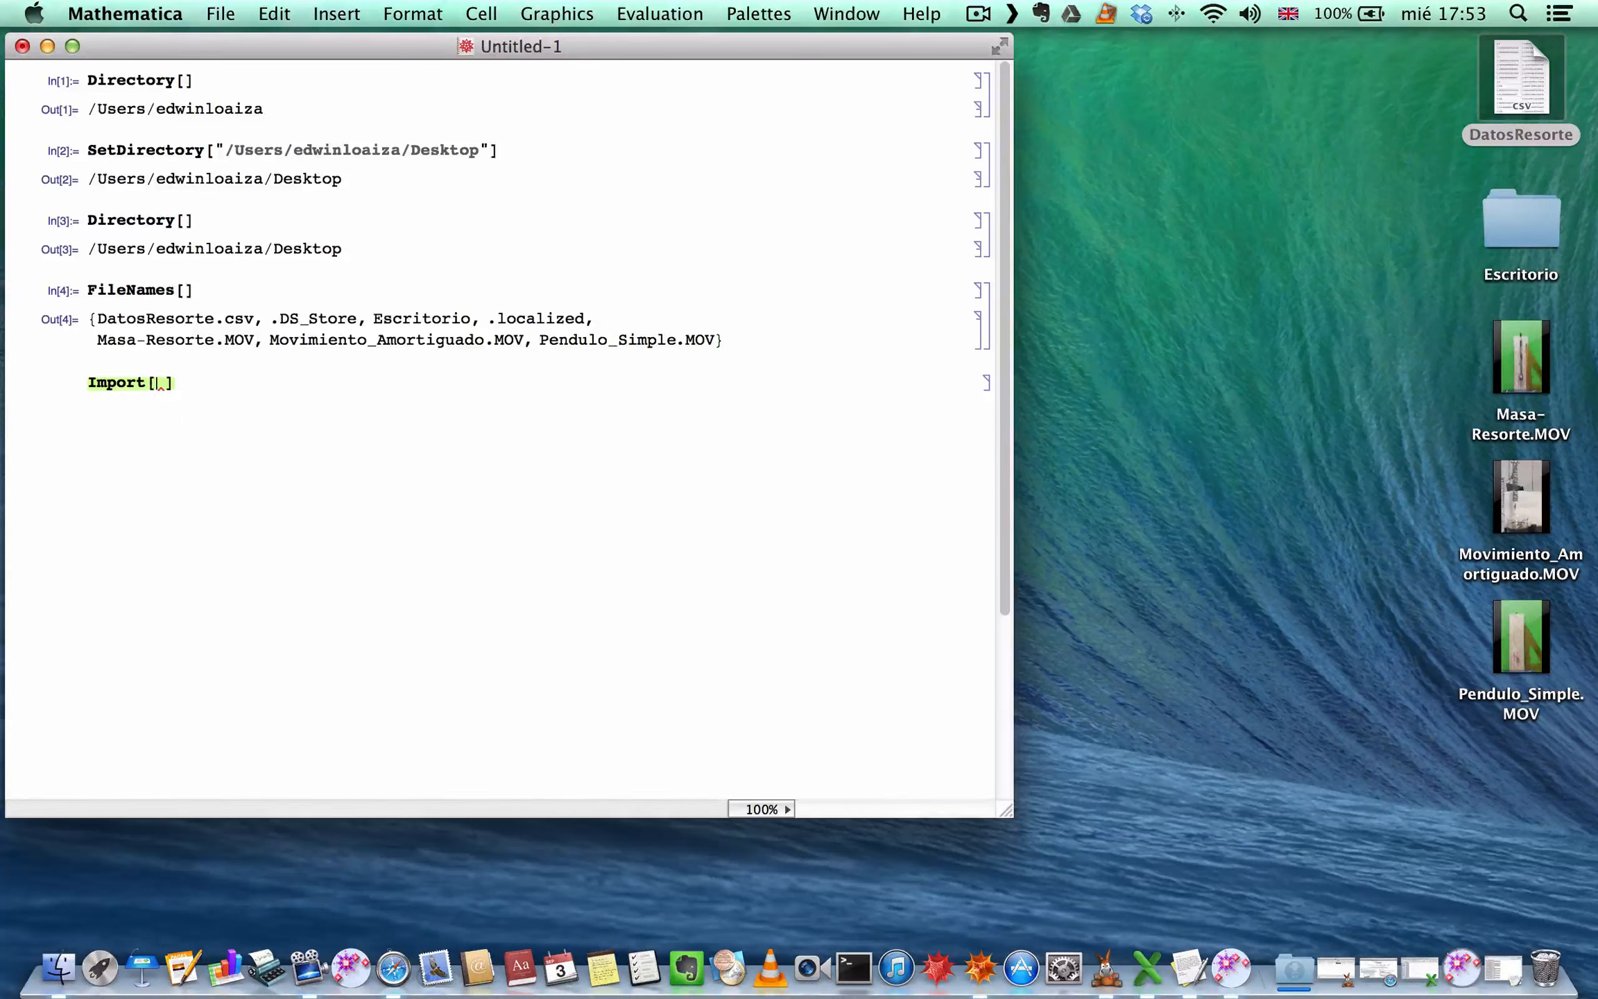
{"action": "key", "text": "super+v"}
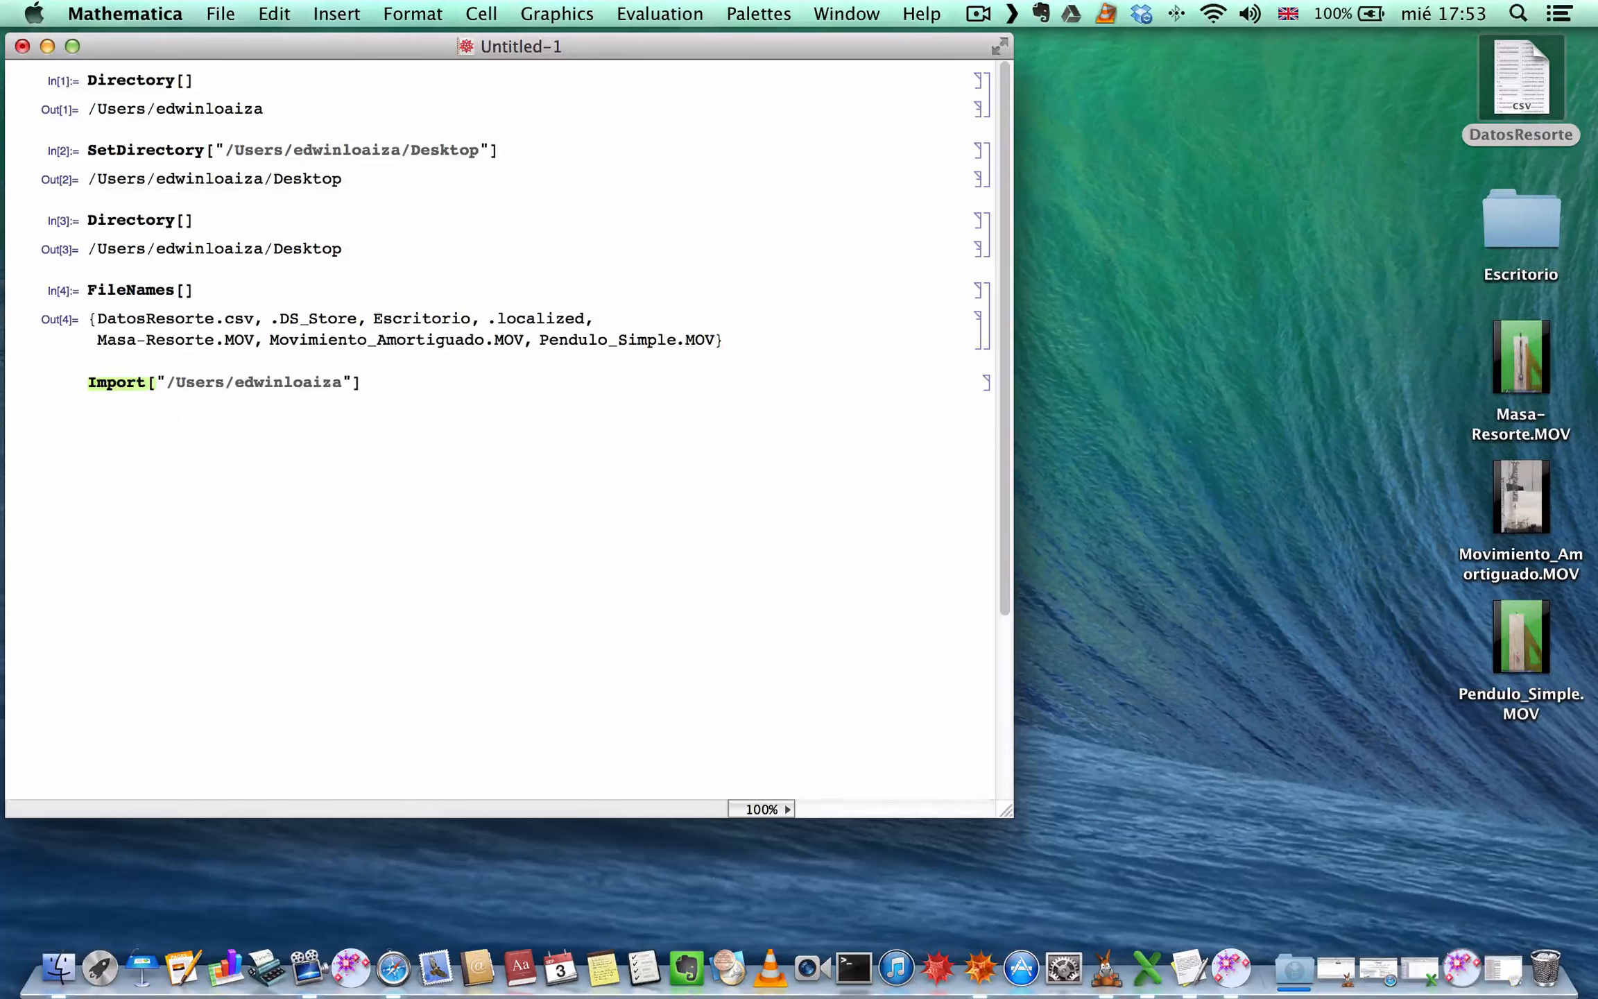
{"action": "double_click", "coordinate": [238, 317]}
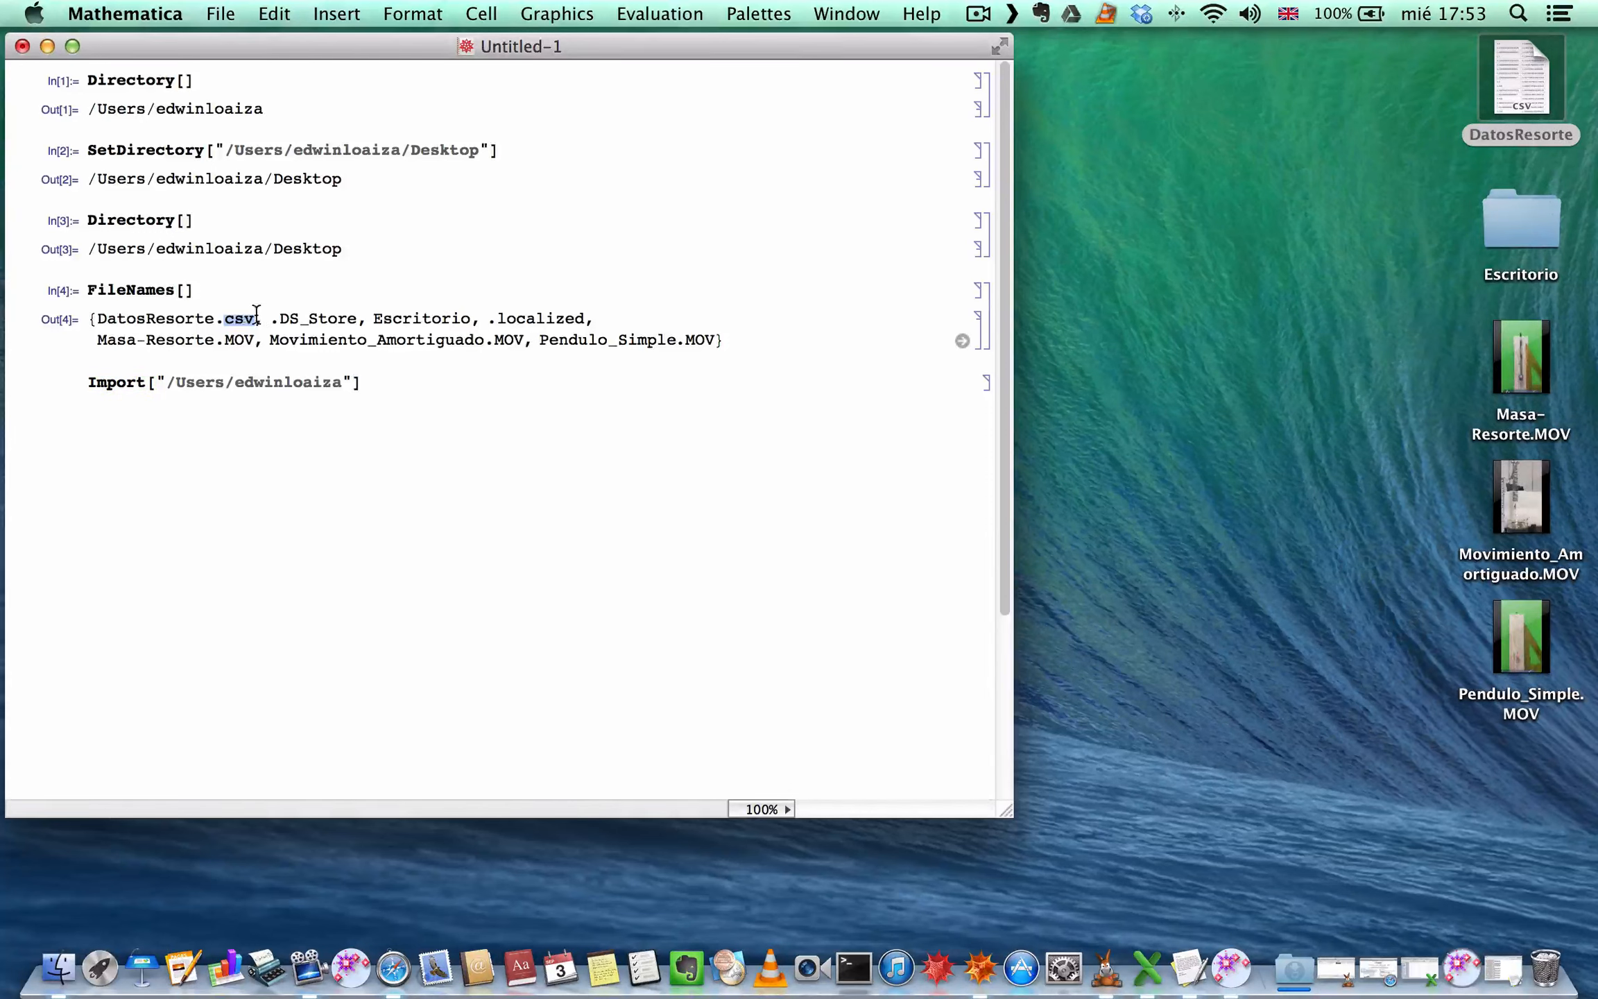
{"action": "left_click_drag", "start_coordinate": [263, 313], "coordinate": [125, 316]}
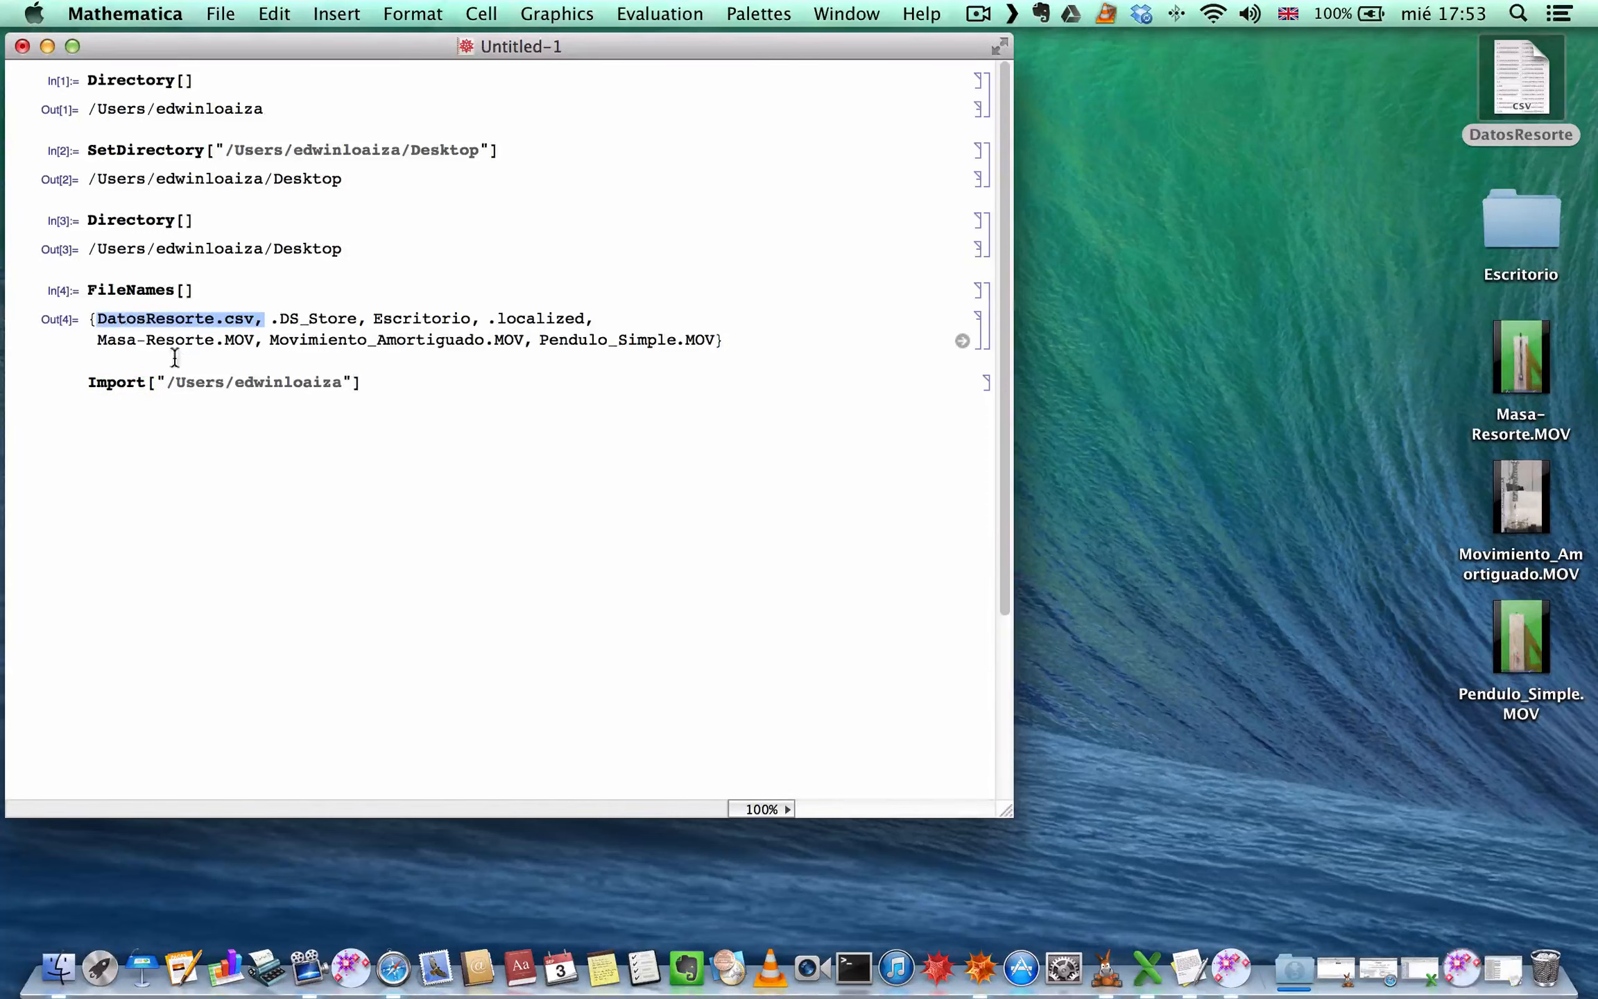
{"action": "left_click_drag", "start_coordinate": [155, 382], "coordinate": [351, 381]}
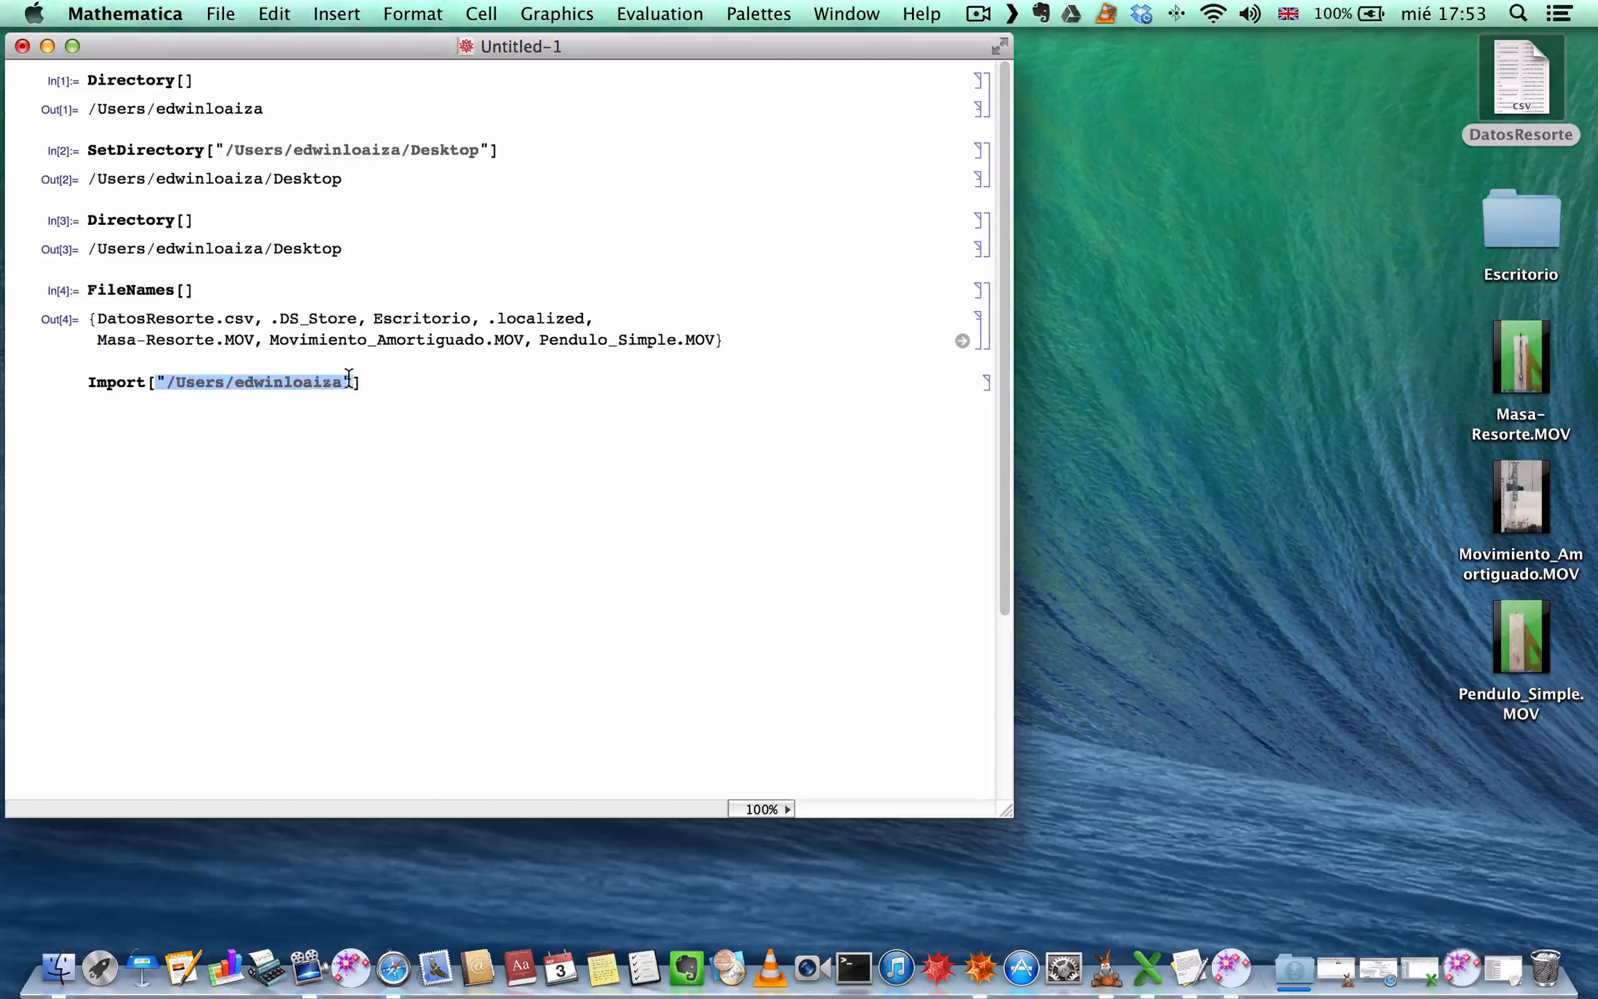
{"action": "key", "text": "super+v"}
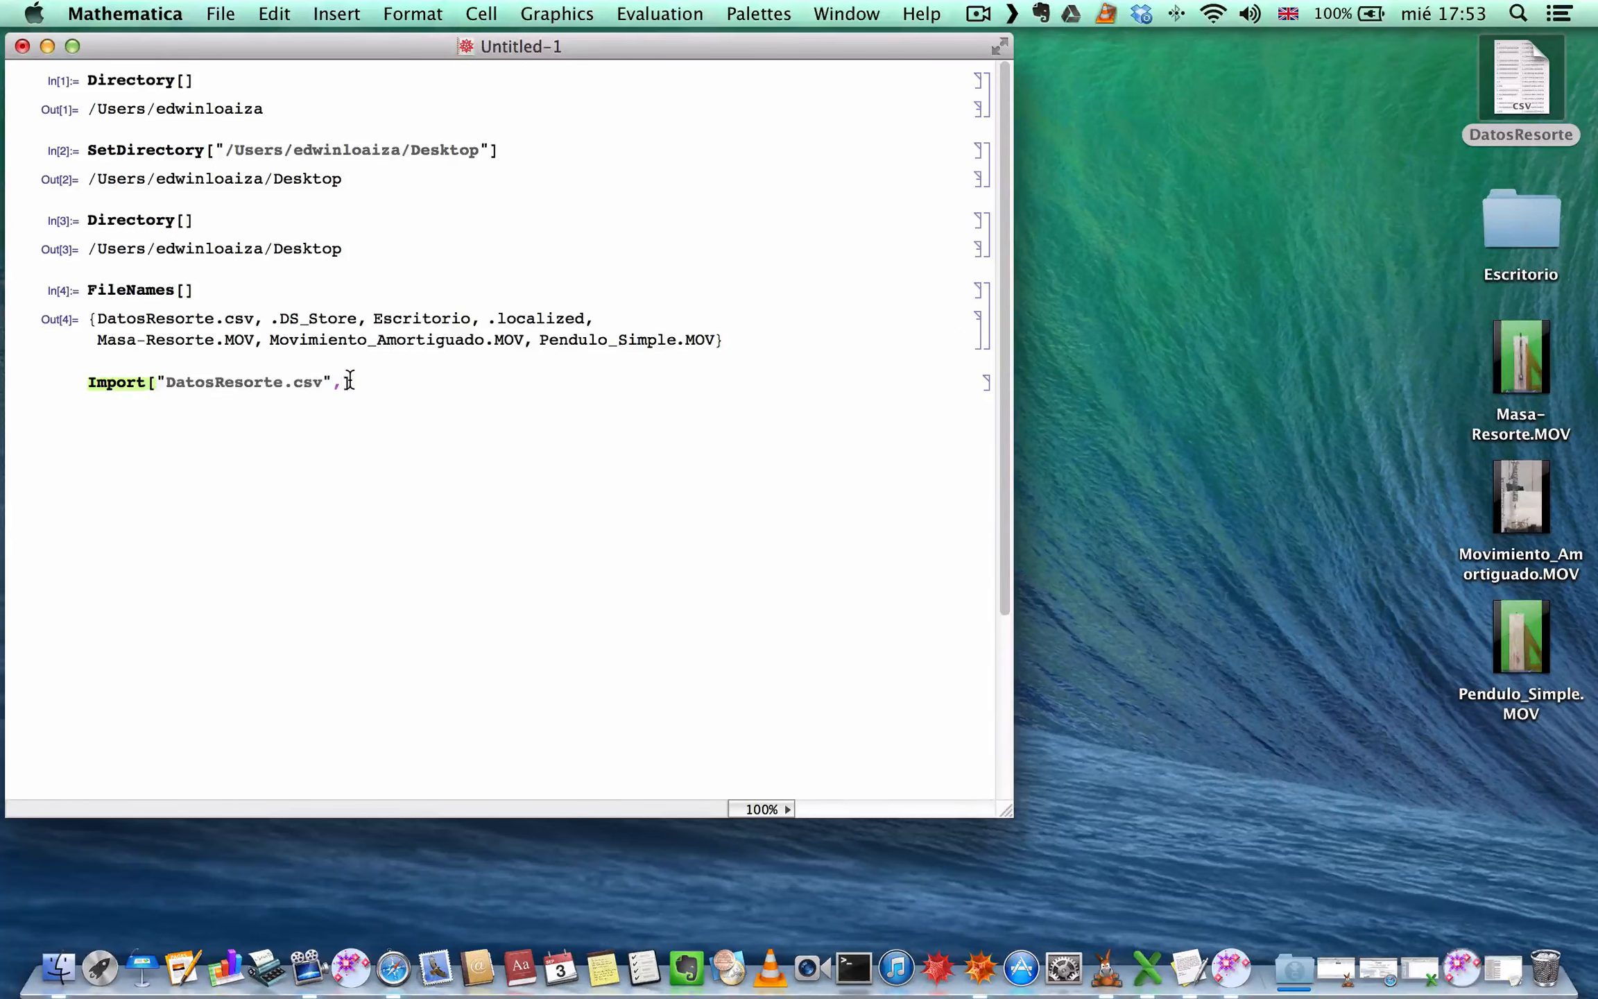
{"action": "key", "text": "BackSpace"}
{"action": "key", "text": "shift+Return"}
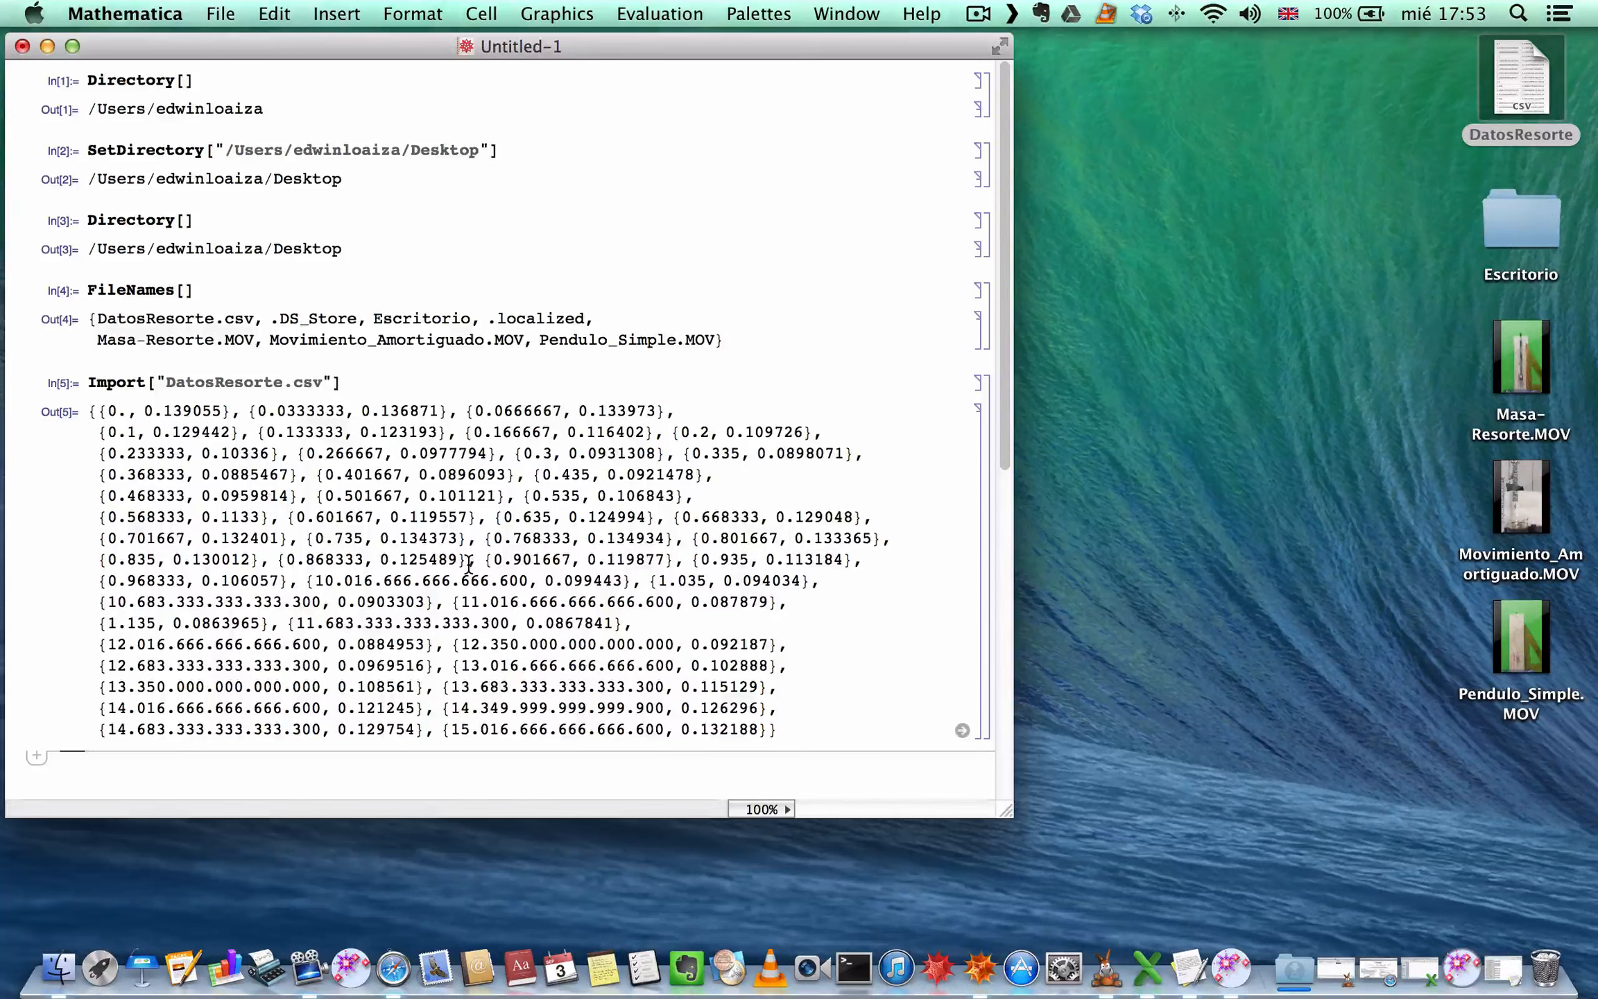
Step: Assign the import to the variable DatosResorte, suppress its output with a semicolon, and re-evaluate it
{"action": "left_click", "coordinate": [90, 383]}
{"action": "type", "text": "D"}
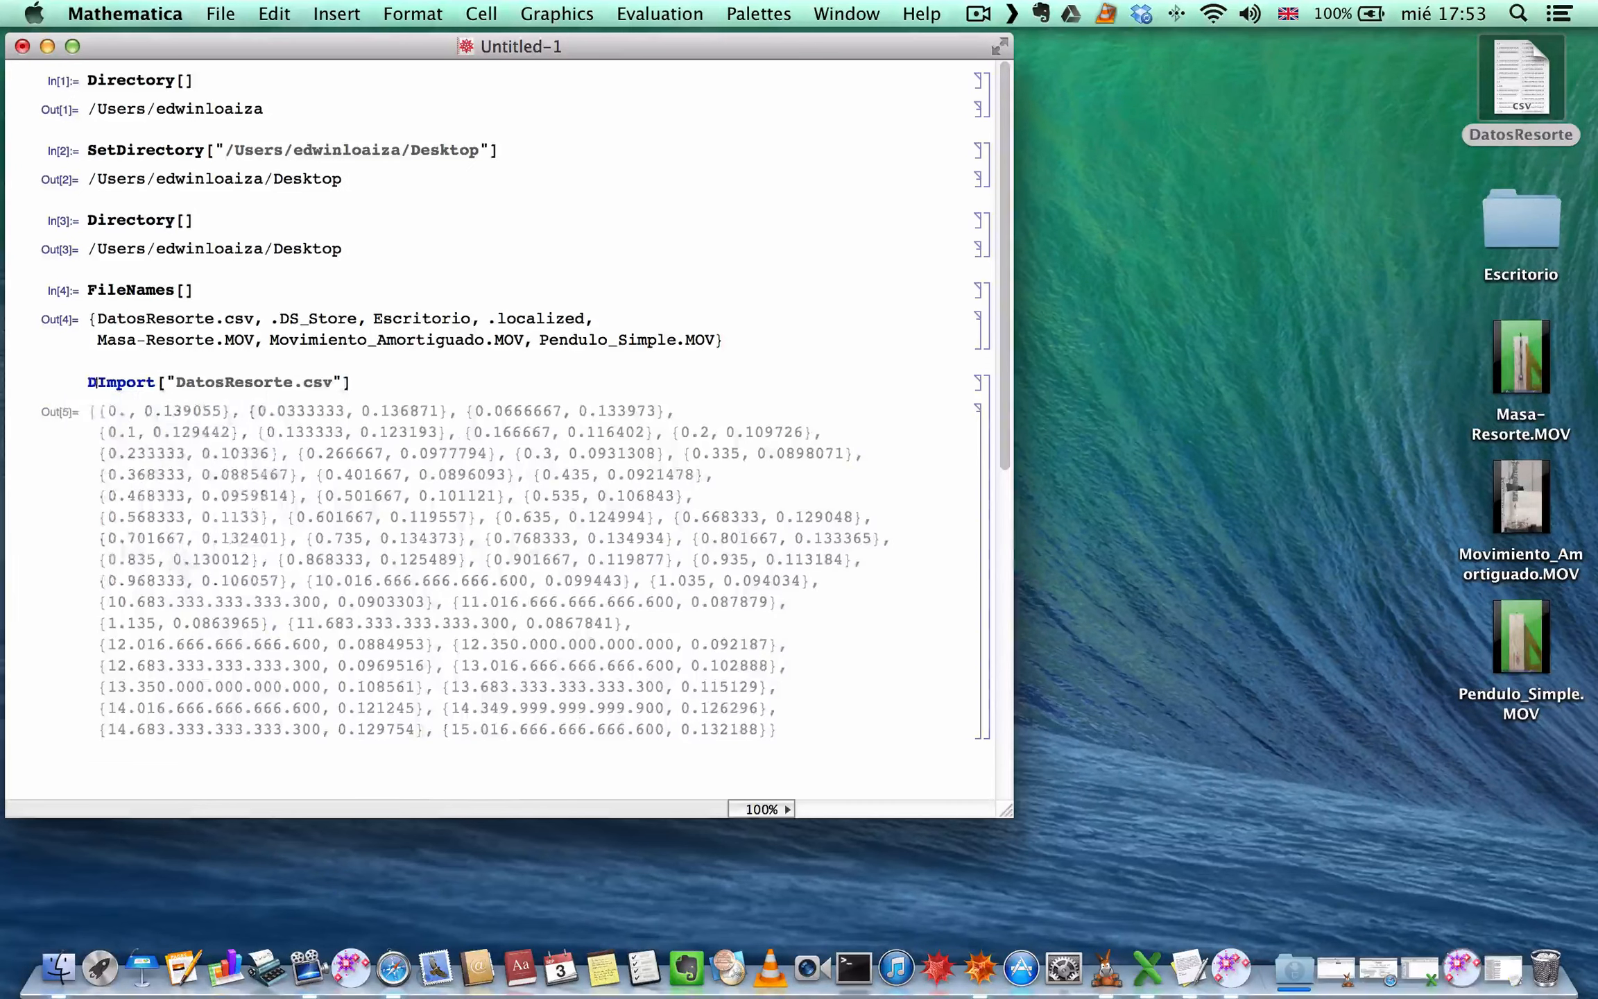
{"action": "type", "text": "atosRes"}
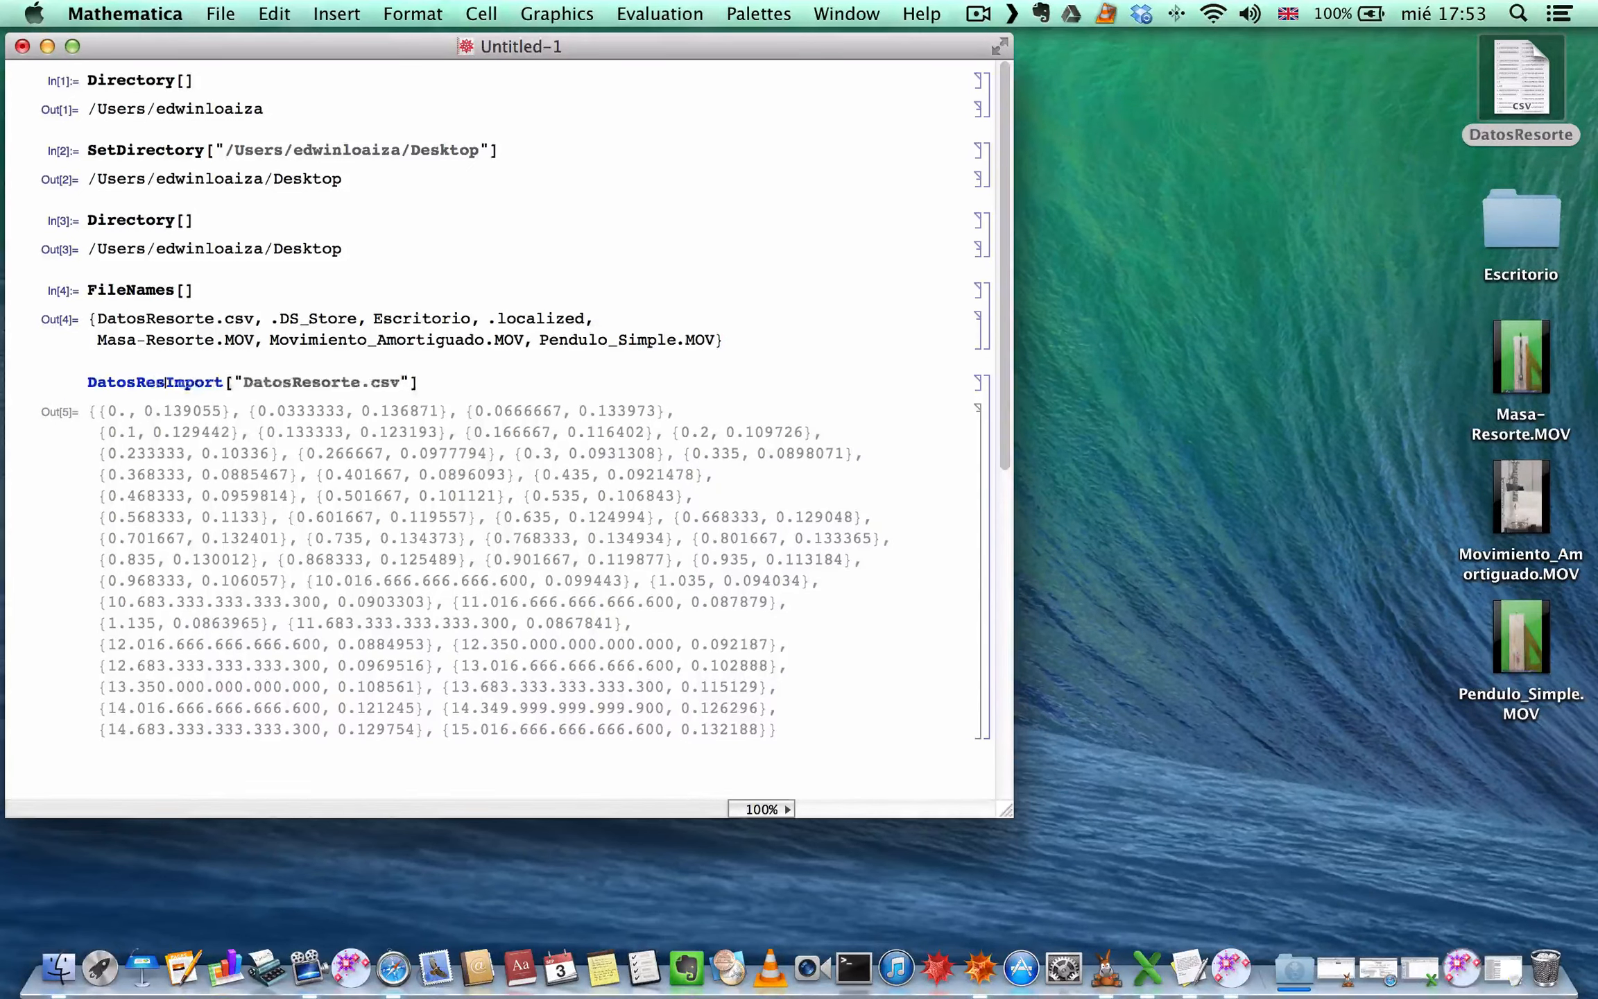
{"action": "type", "text": "rote ="}
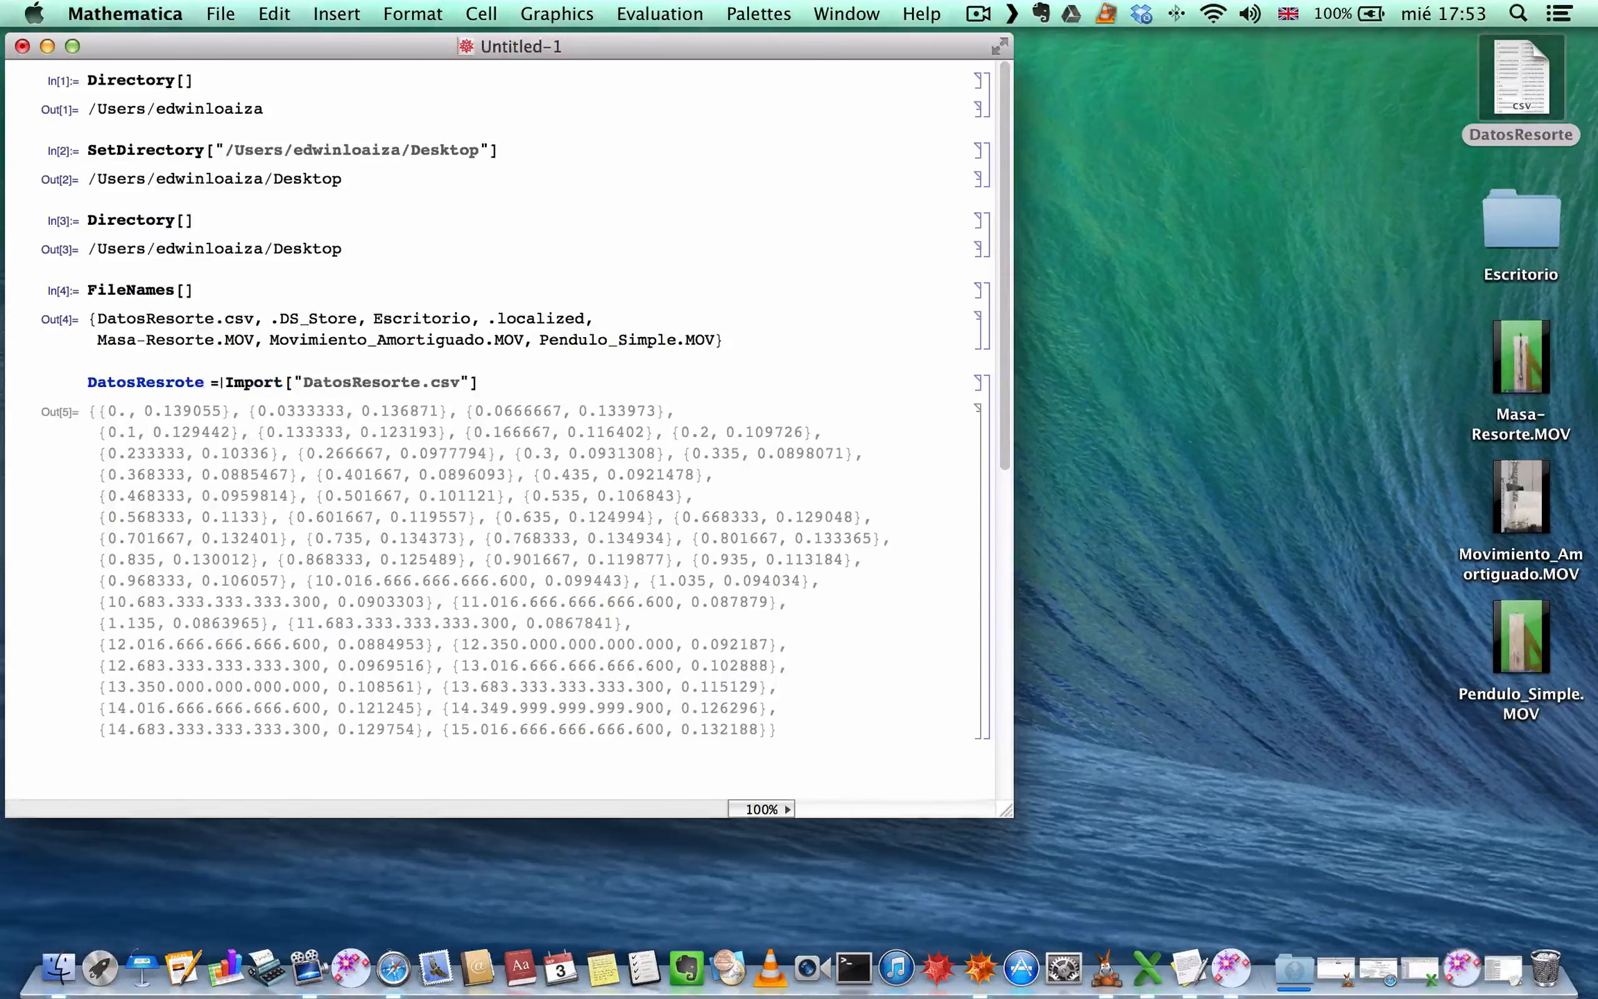
{"action": "key", "text": "BackSpace"}
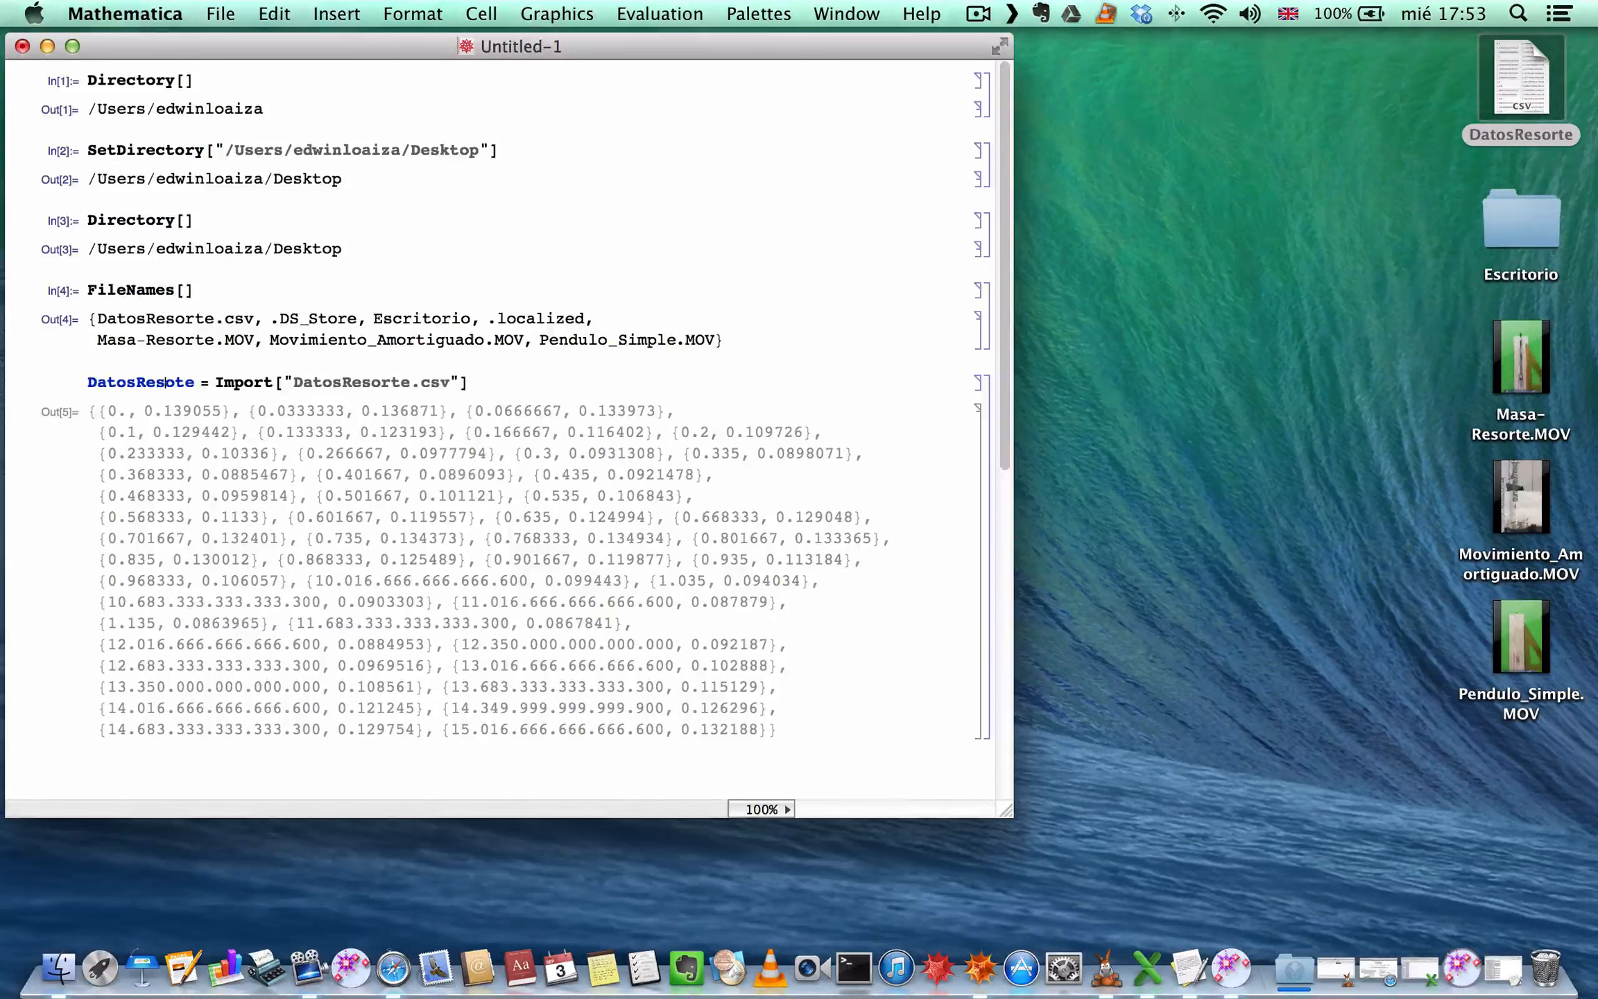
{"action": "key", "text": "Right"}
{"action": "type", "text": "r"}
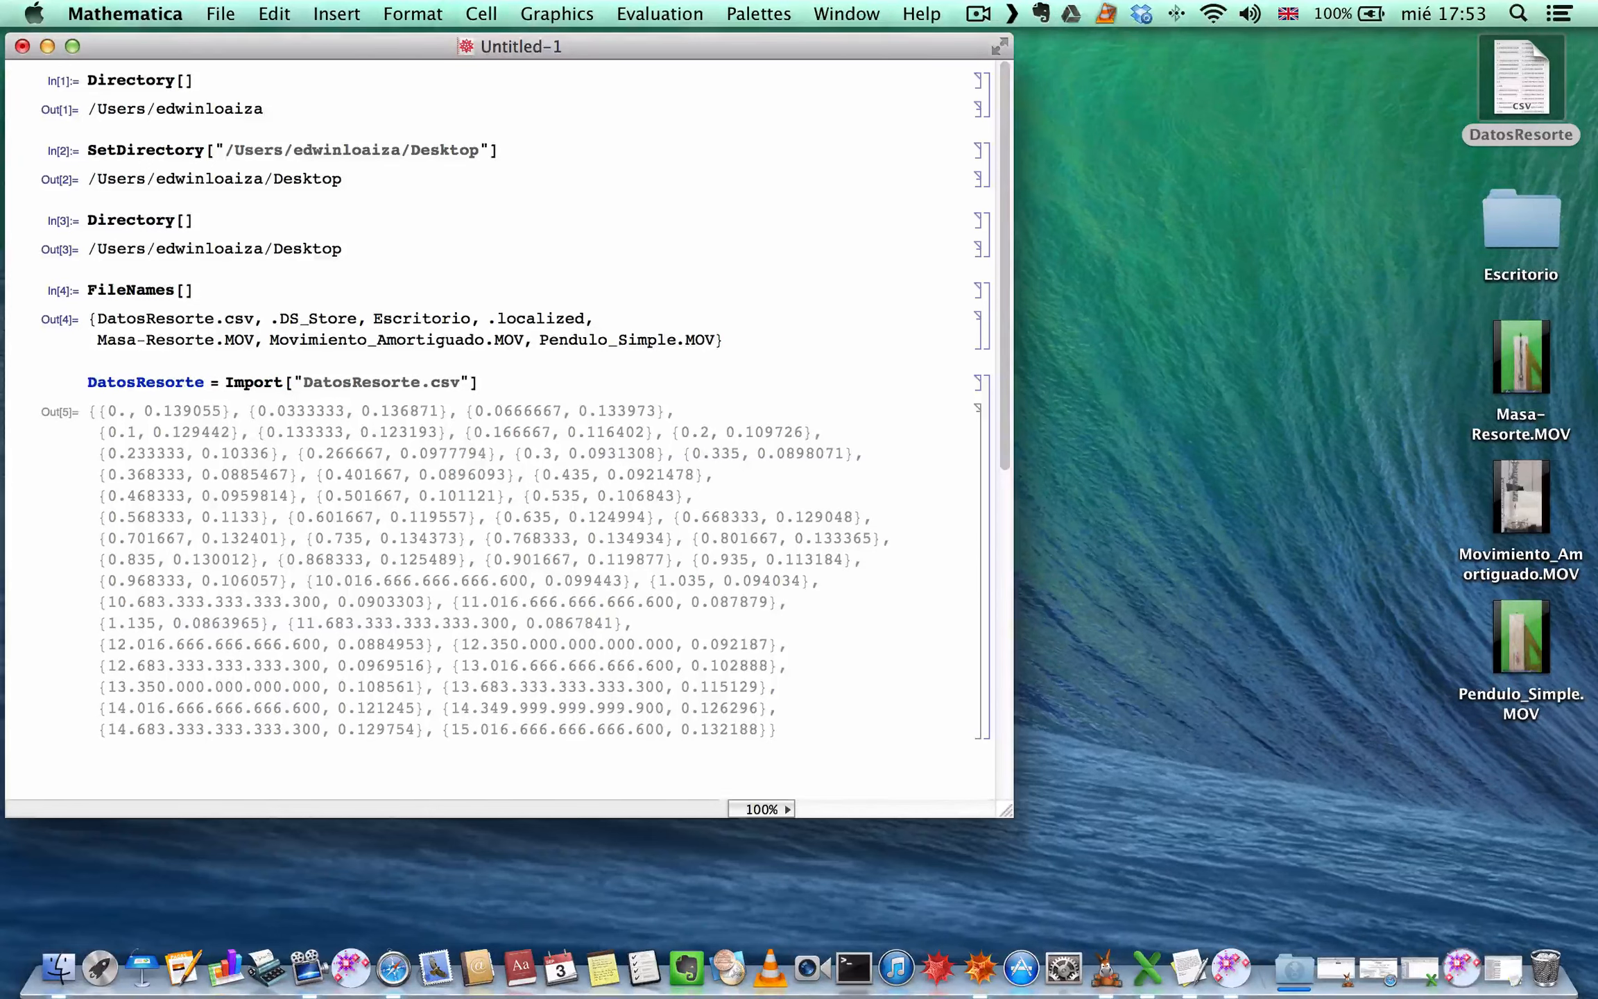
{"action": "left_click", "coordinate": [480, 382]}
{"action": "type", "text": ";"}
{"action": "key", "text": "shift+Return"}
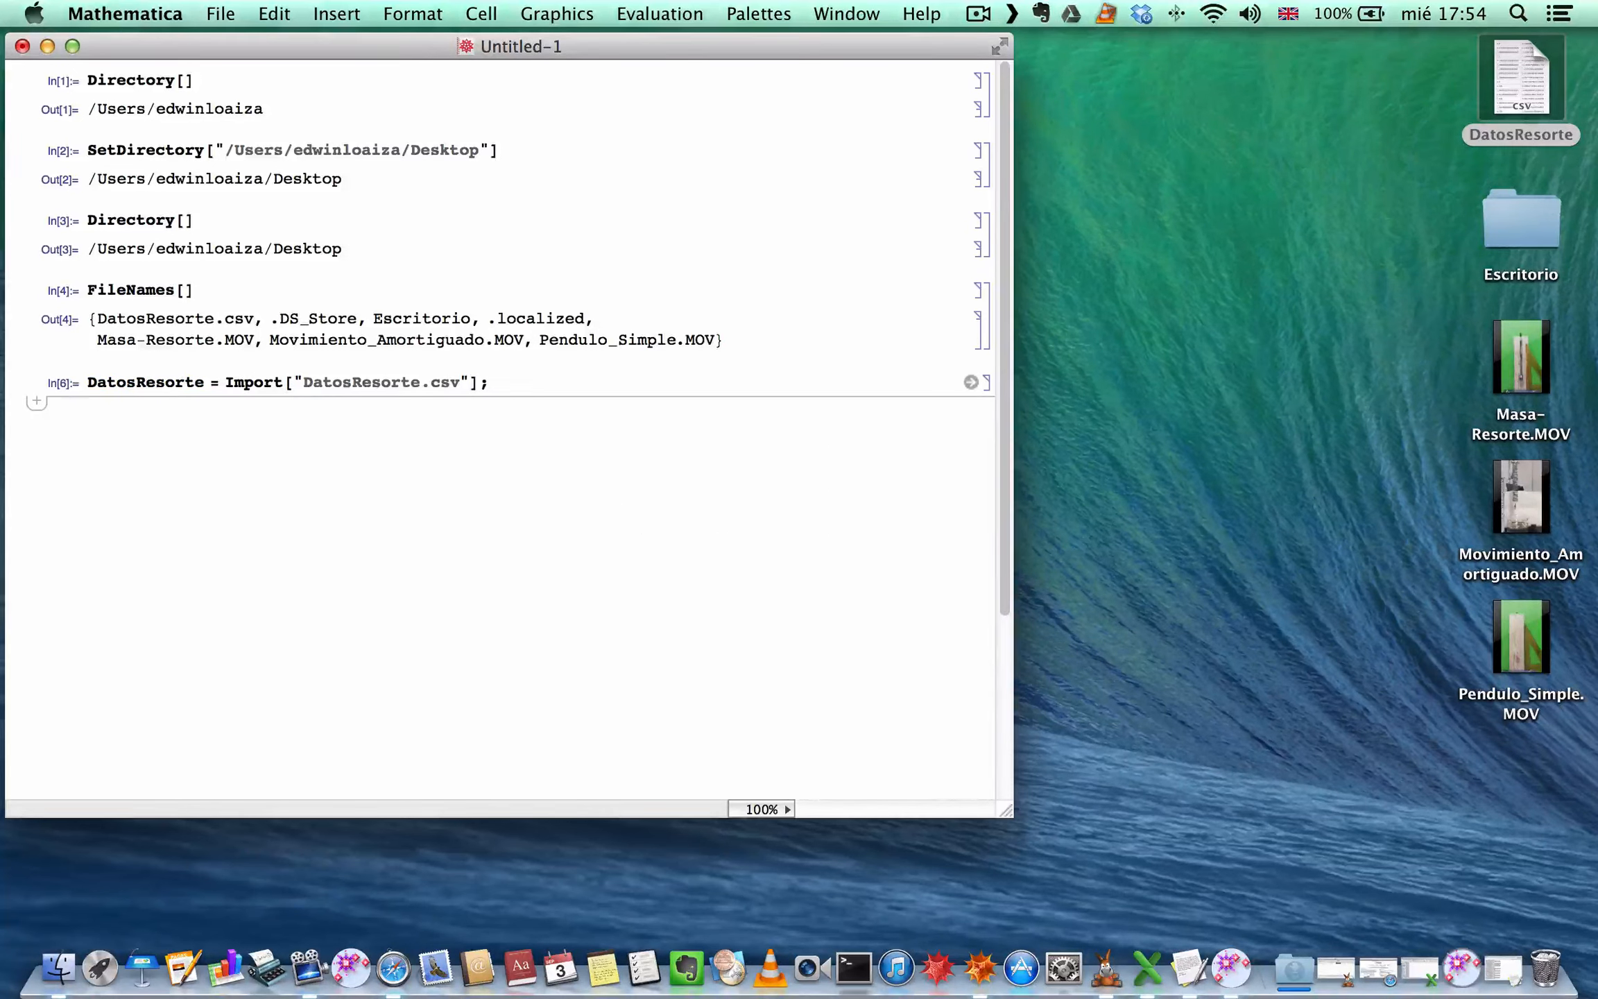
Step: Evaluate DatosResorte to check its contents, and delete that input together with its output
{"action": "type", "text": "Datos"}
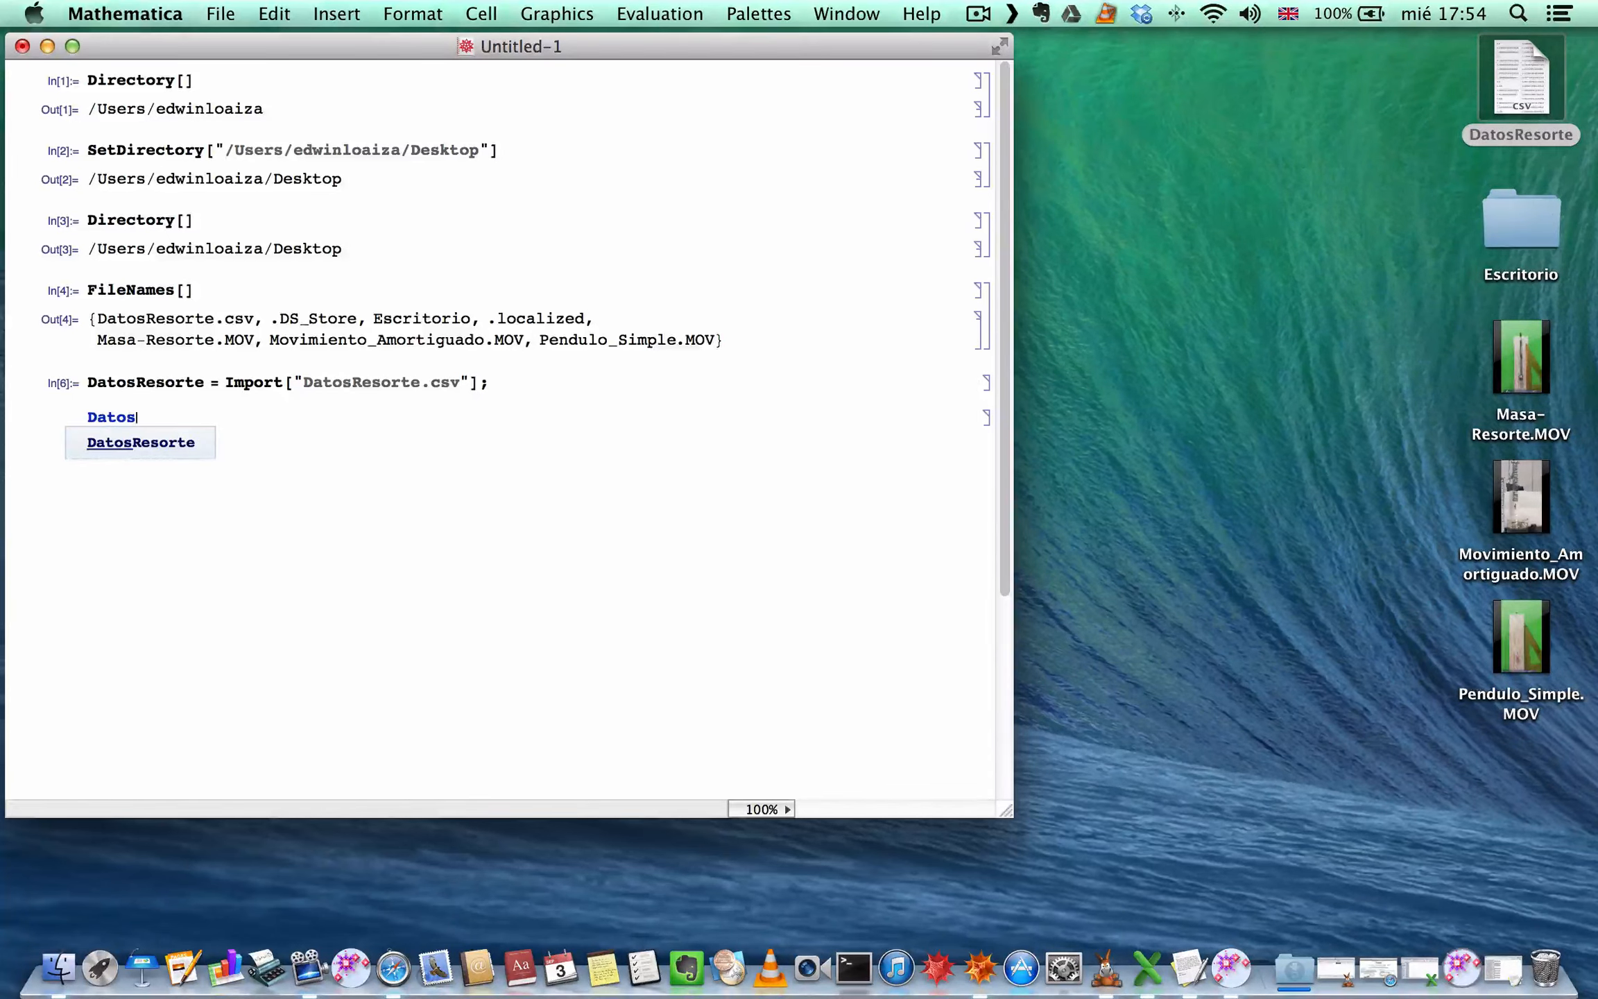
{"action": "key", "text": "Return"}
{"action": "key", "text": "shift+Return"}
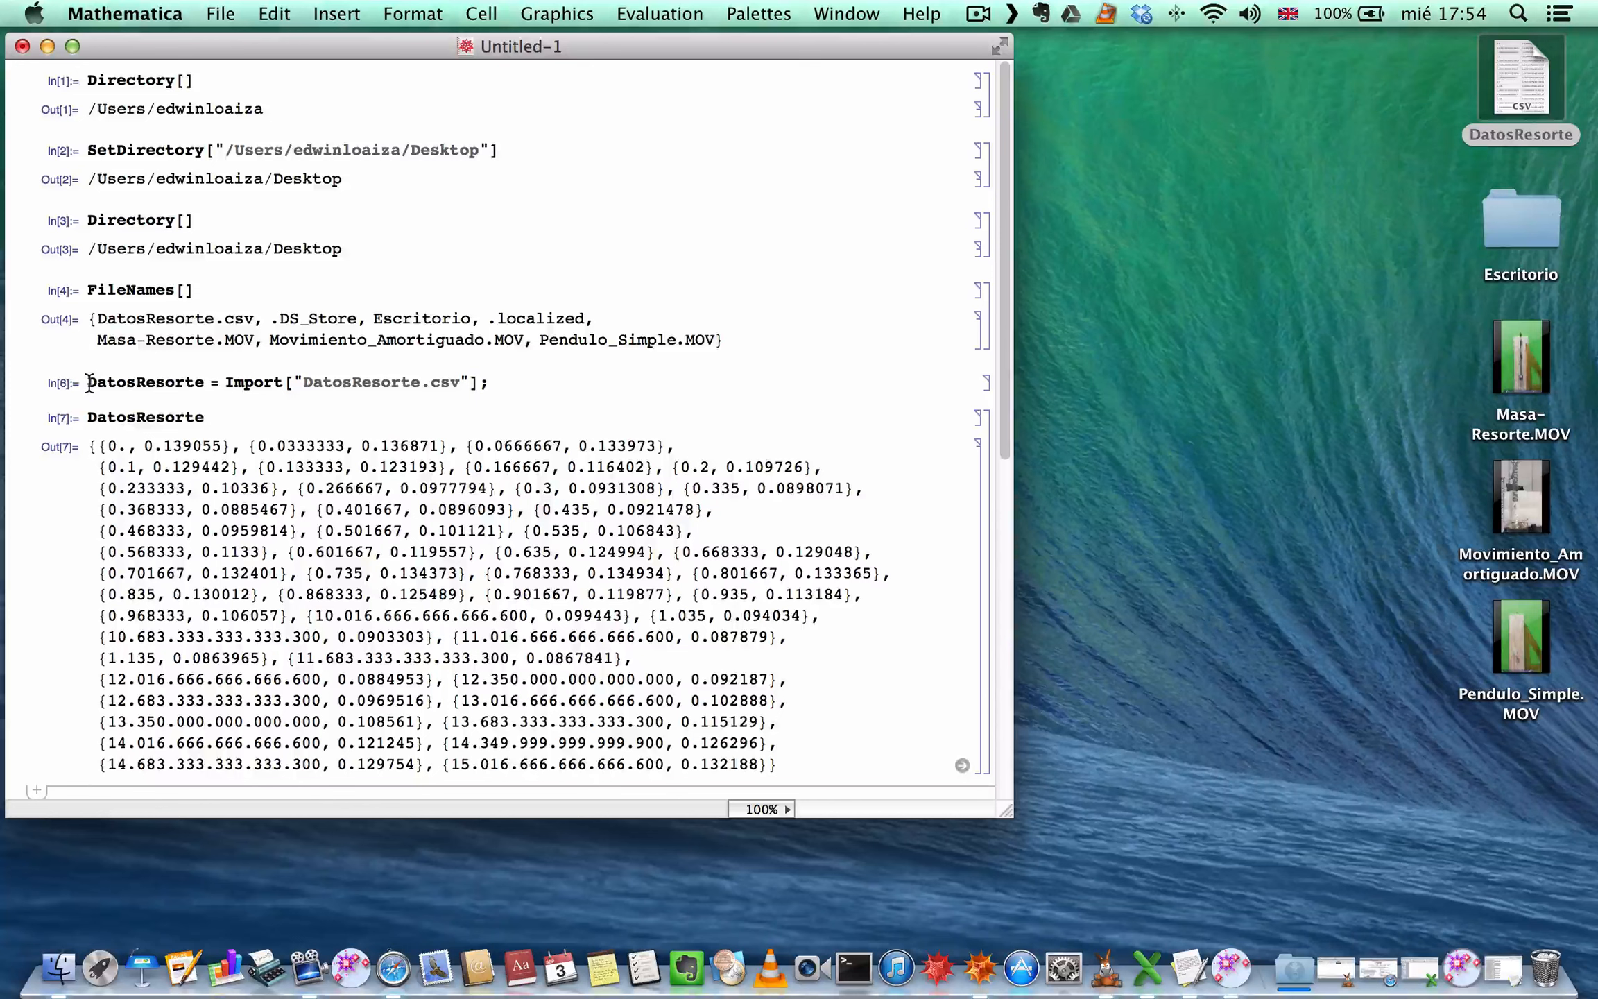
{"action": "left_click", "coordinate": [992, 442]}
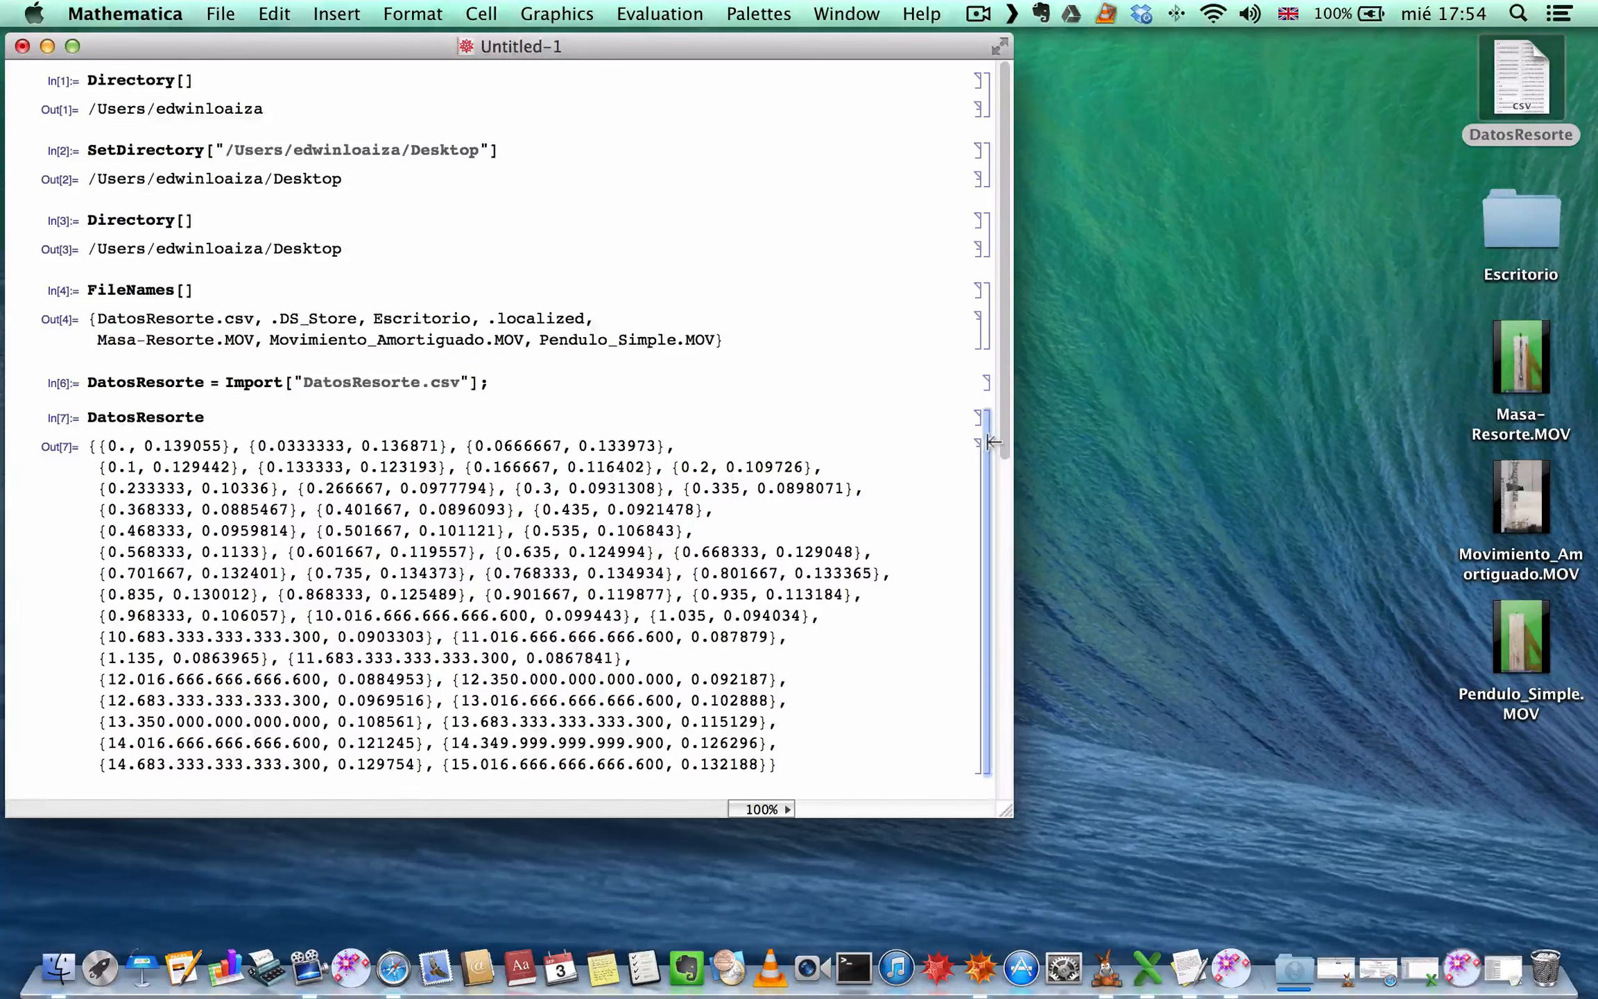
{"action": "key", "text": "BackSpace"}
Step: Plot the imported data by evaluating ListPlot[DatosResorte]
{"action": "type", "text": "L"}
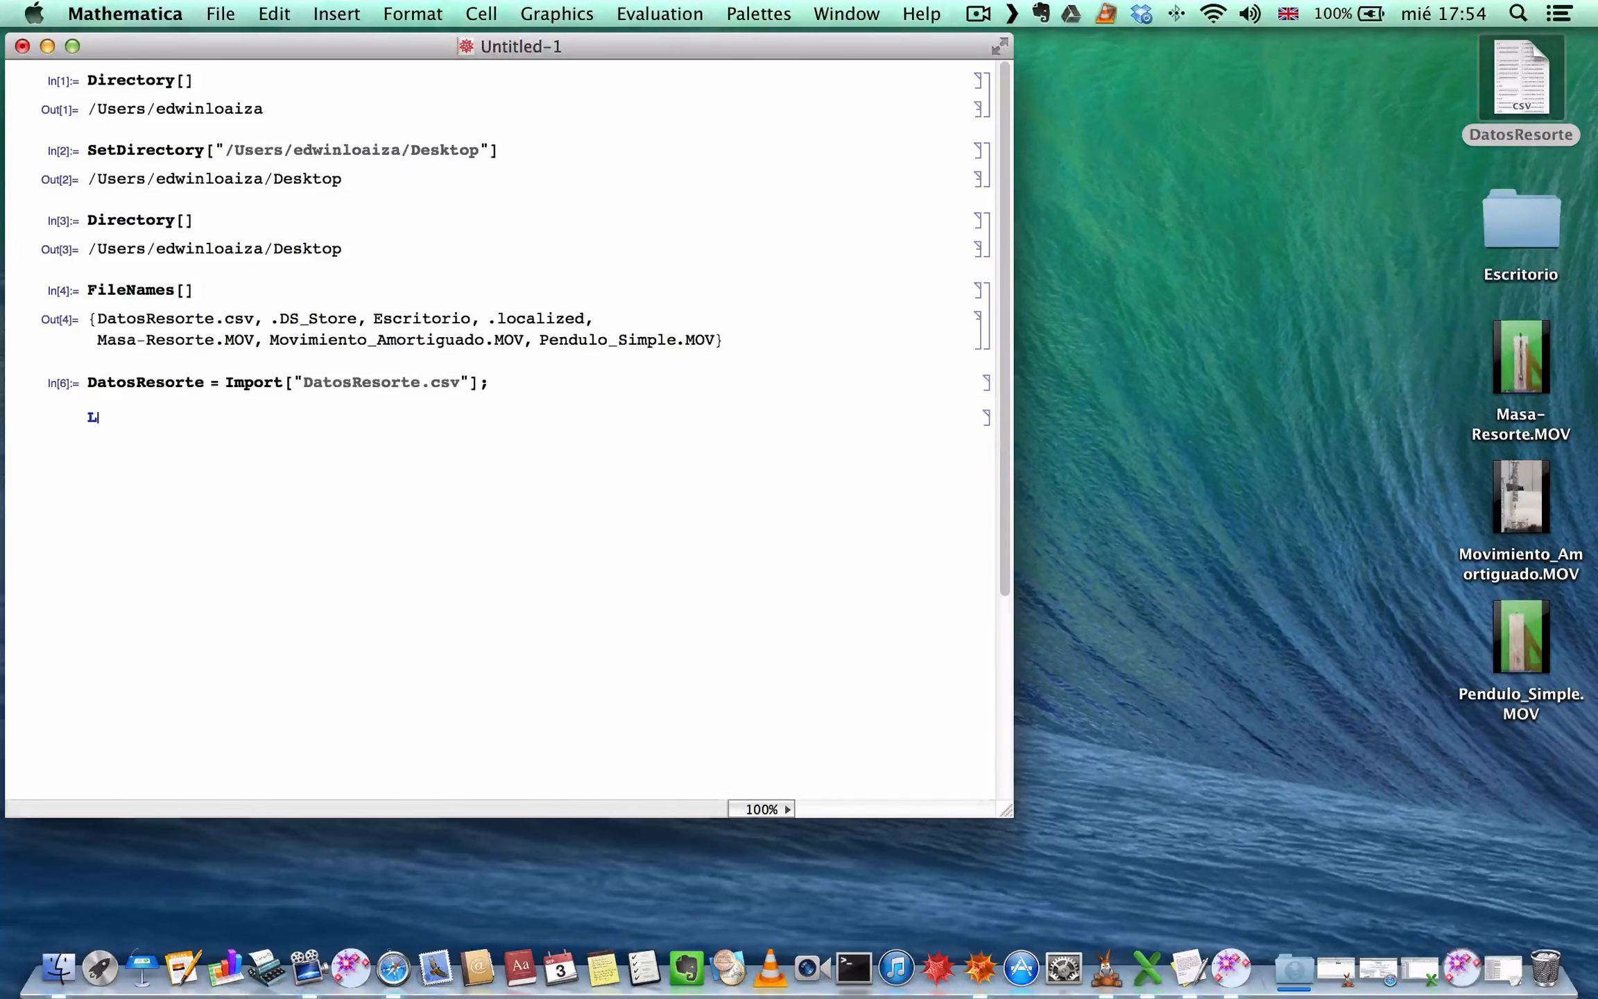
{"action": "type", "text": "istPlot"}
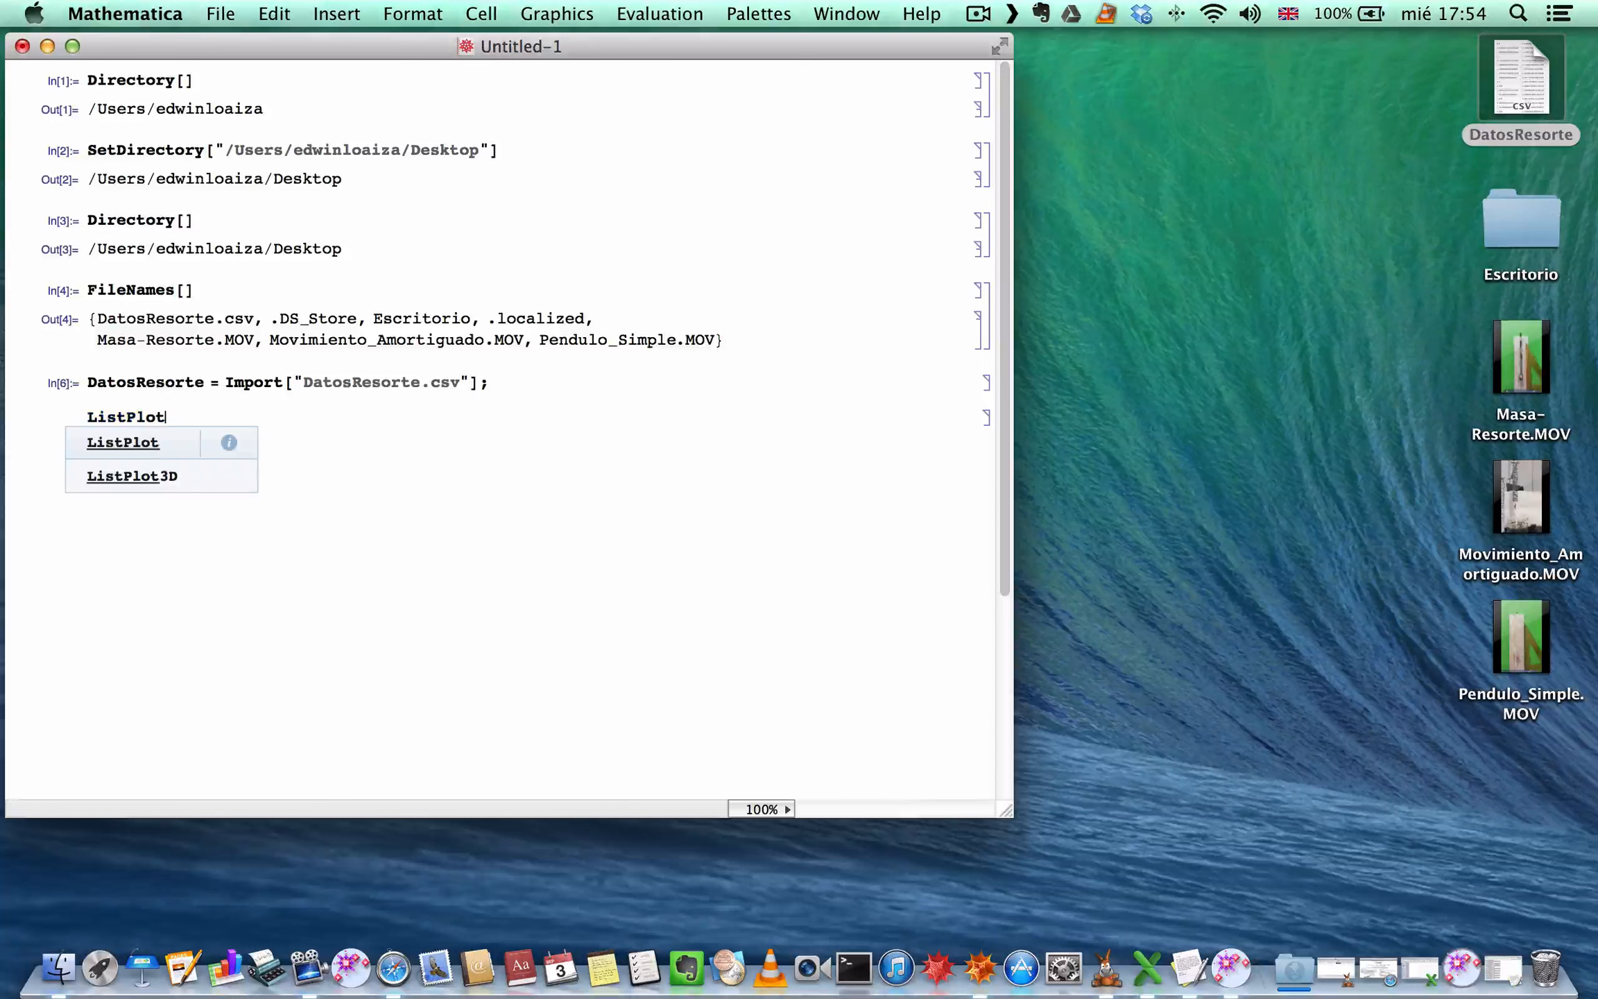
{"action": "type", "text": "[Dat"}
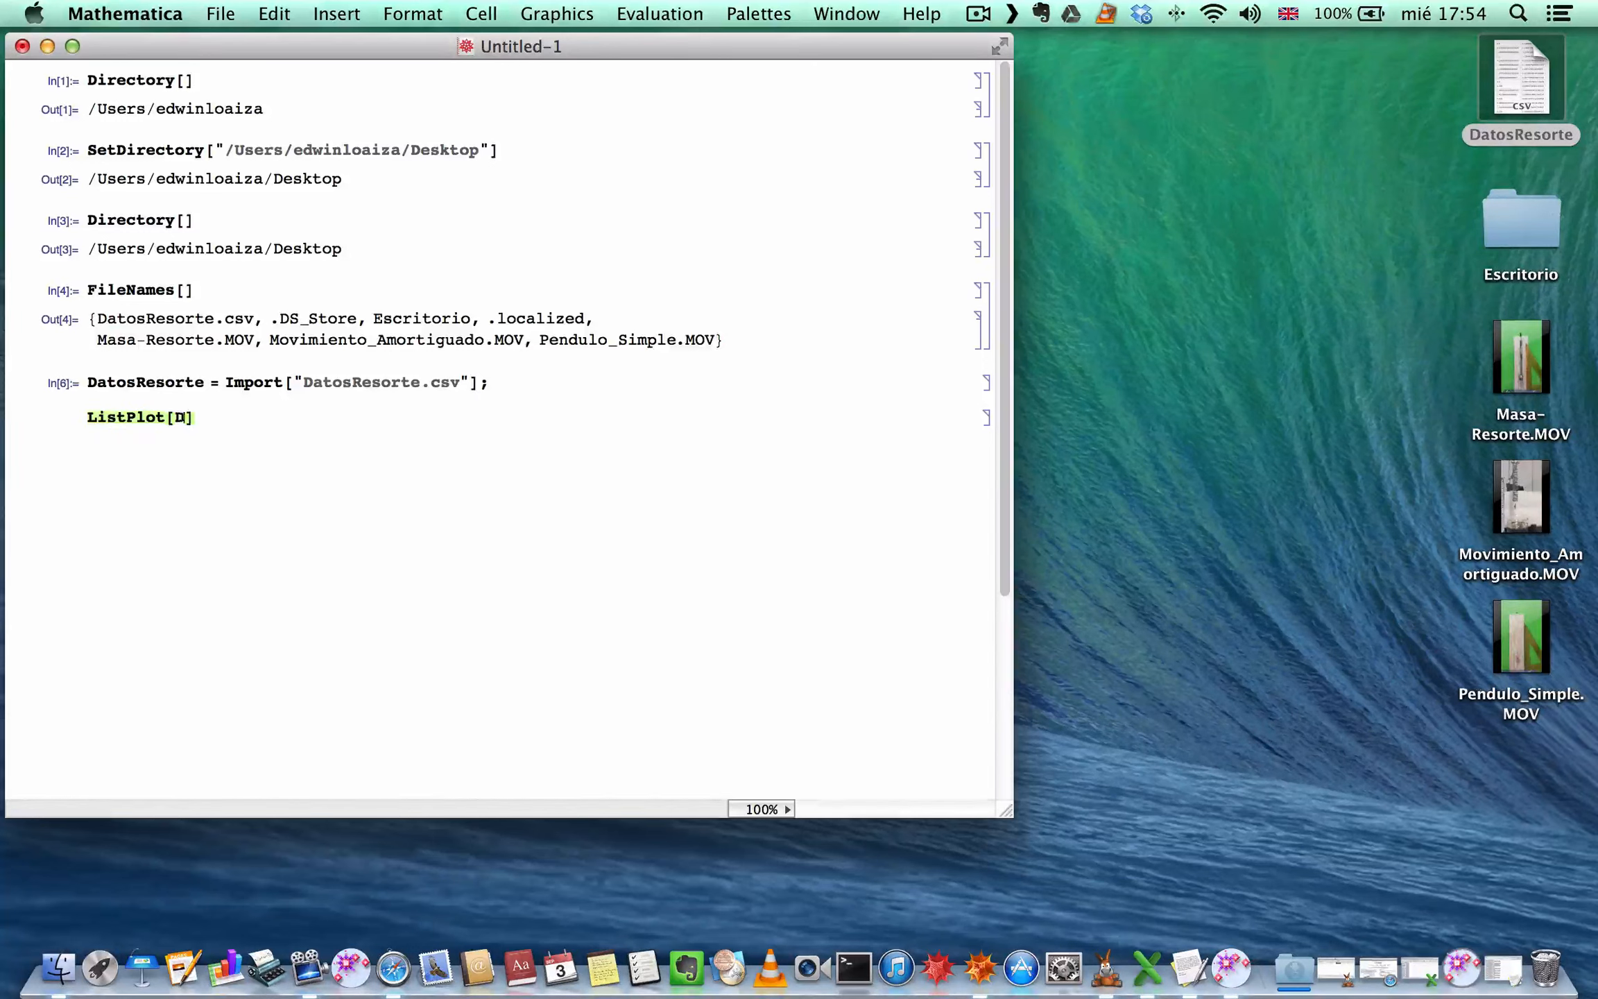
{"action": "type", "text": "os"}
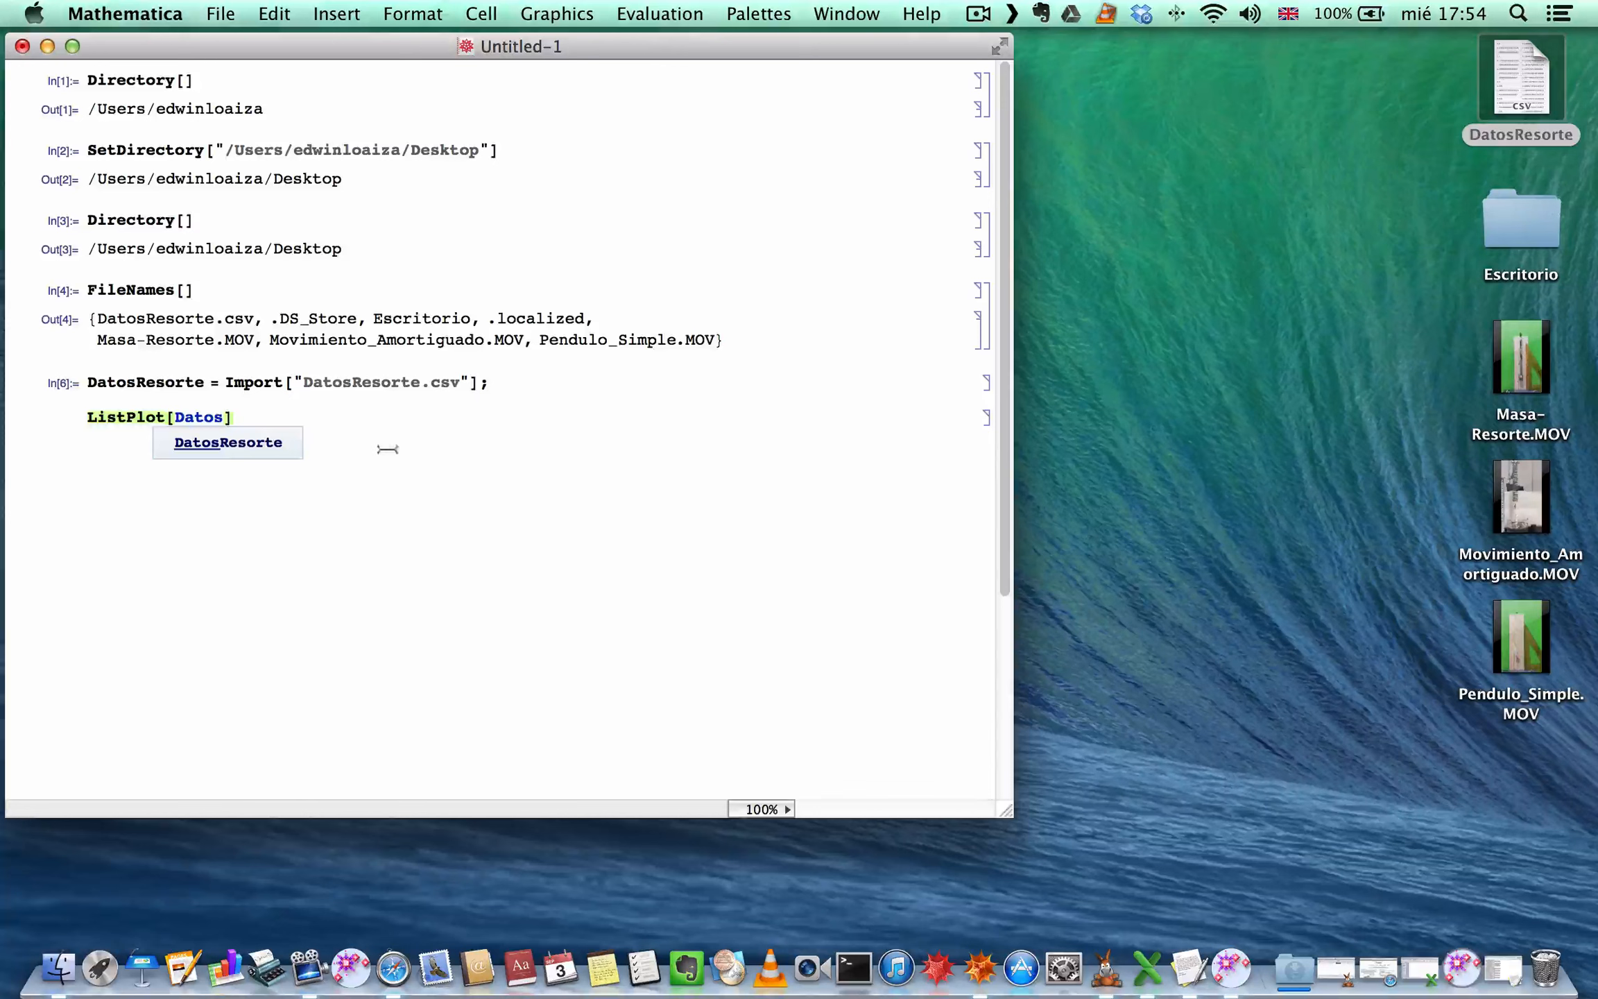
{"action": "left_click", "coordinate": [264, 438]}
{"action": "key", "text": "shift+Return"}
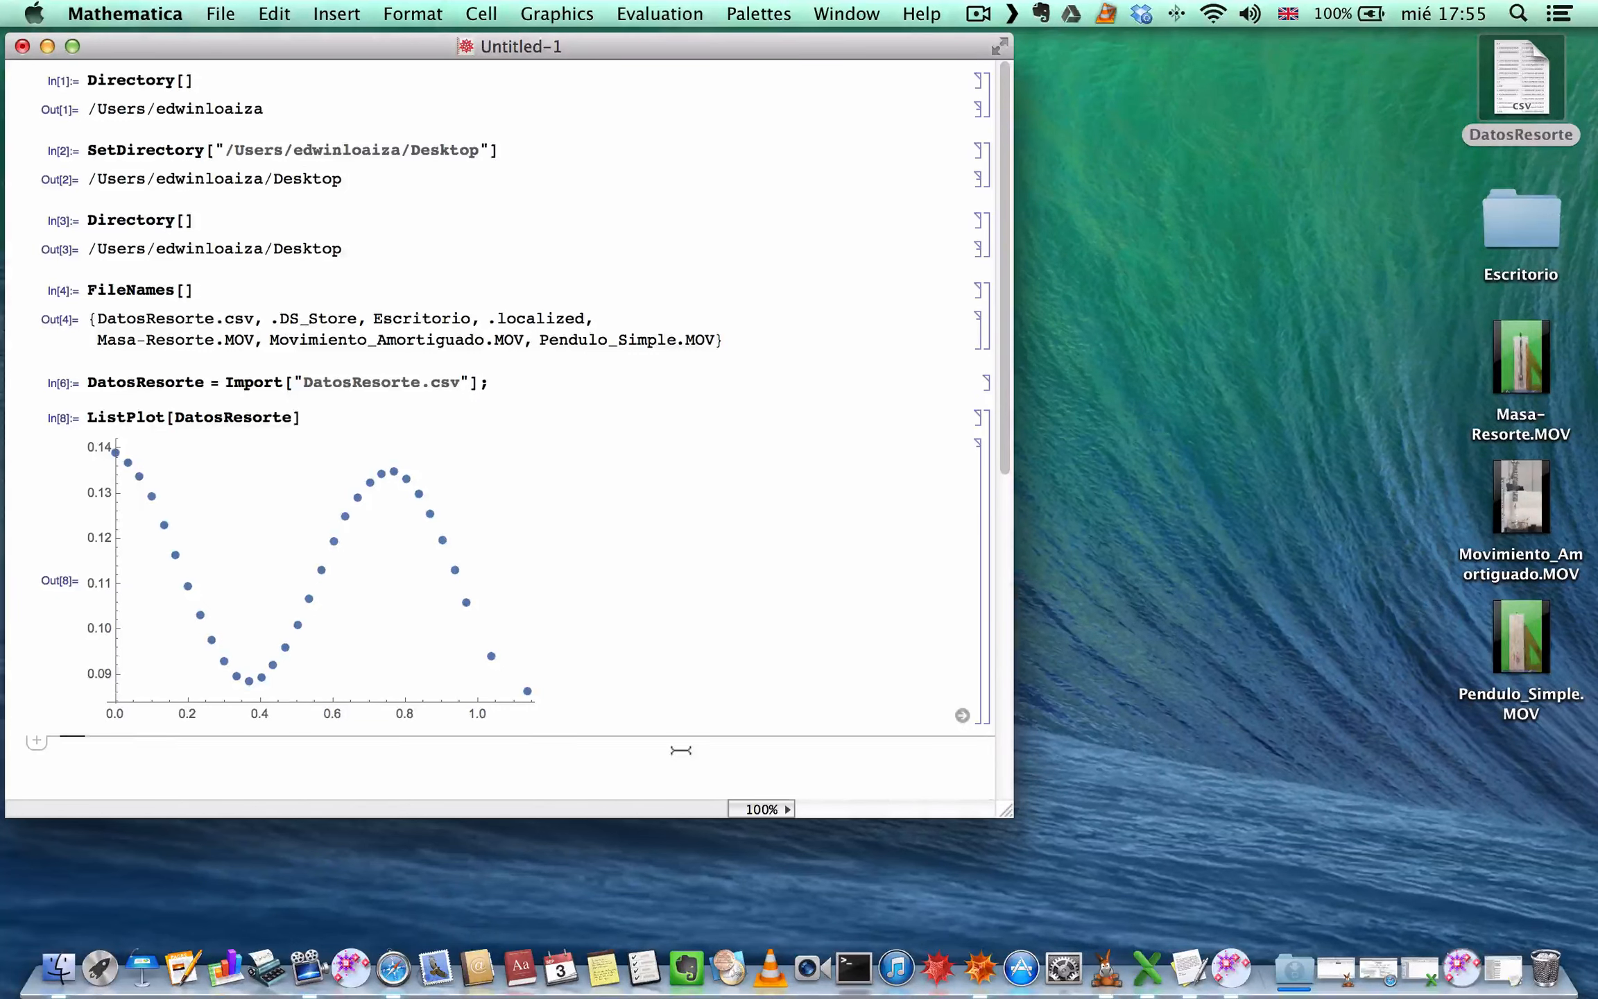
Step: Extract the first 30 data points by evaluating NuevosDatos = Take[DatosResorte, 30]
{"action": "type", "text": "Take["}
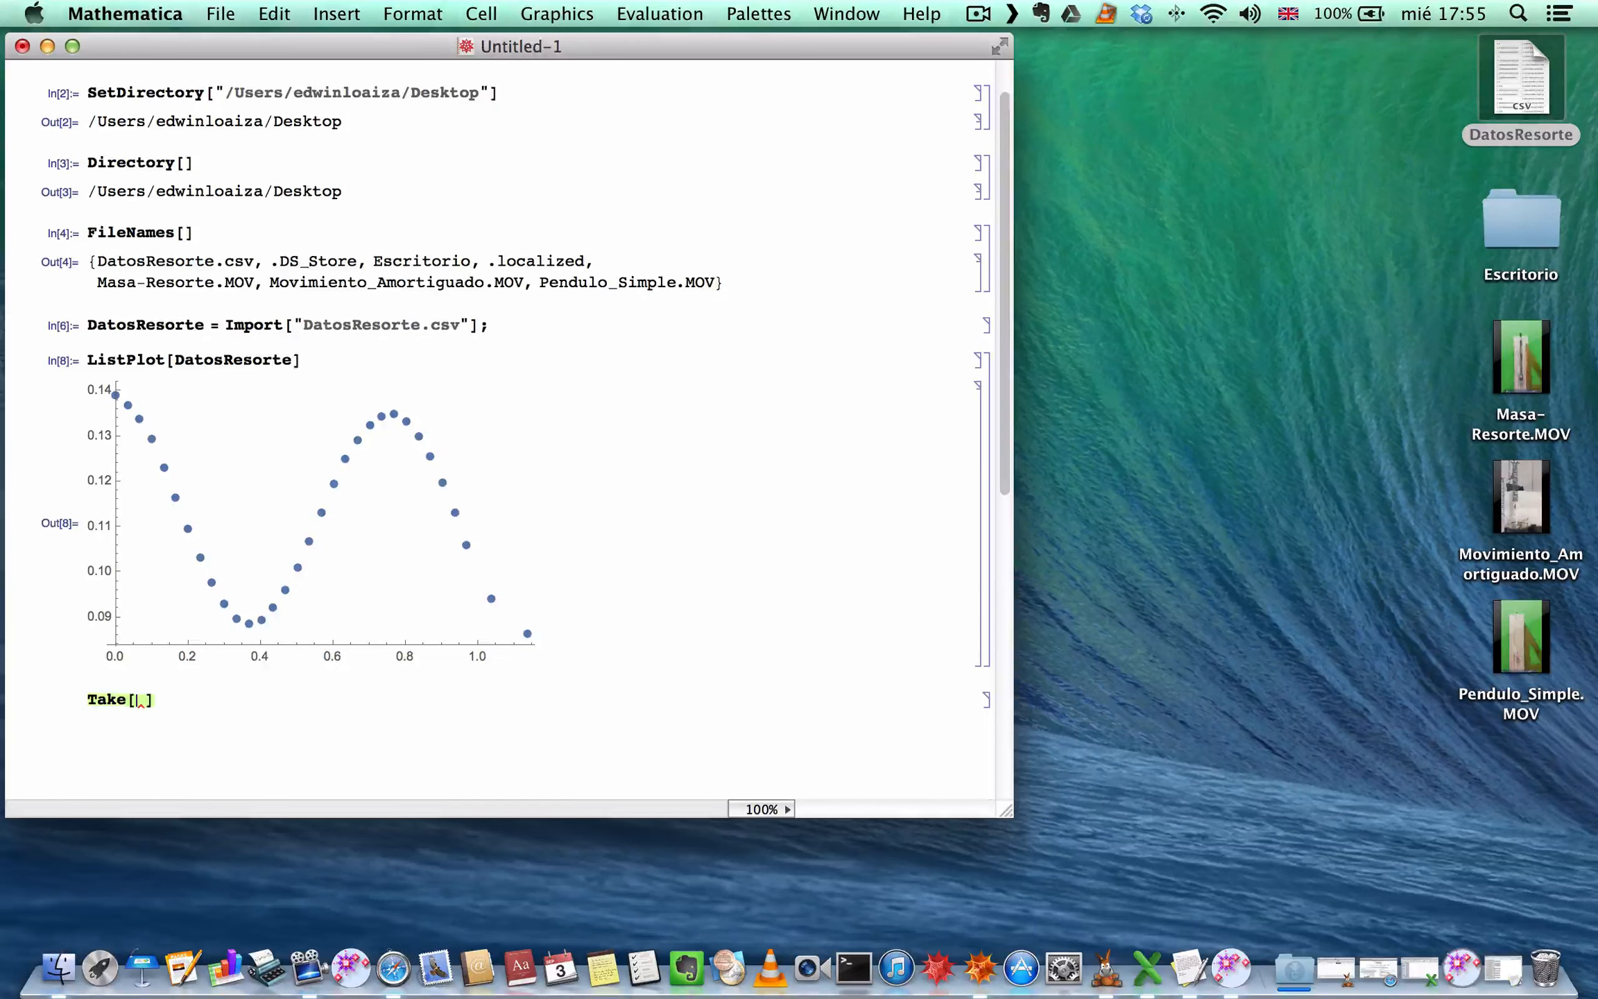
{"action": "type", "text": "Datos"}
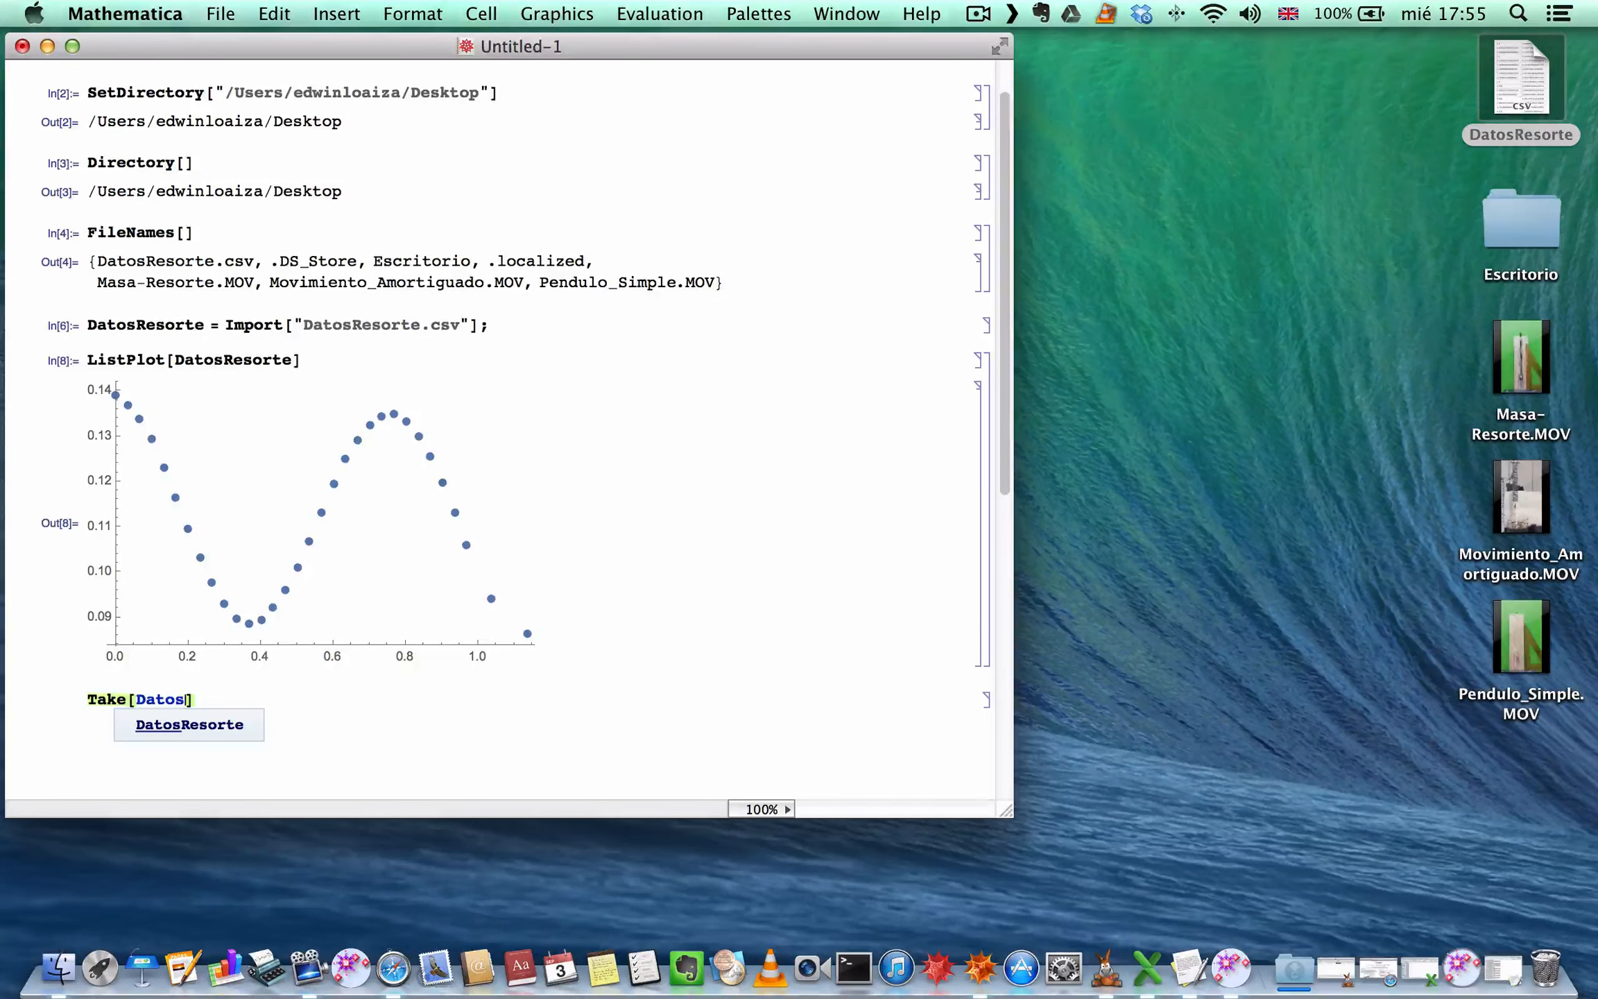
{"action": "key", "text": "Return"}
{"action": "type", "text": ","}
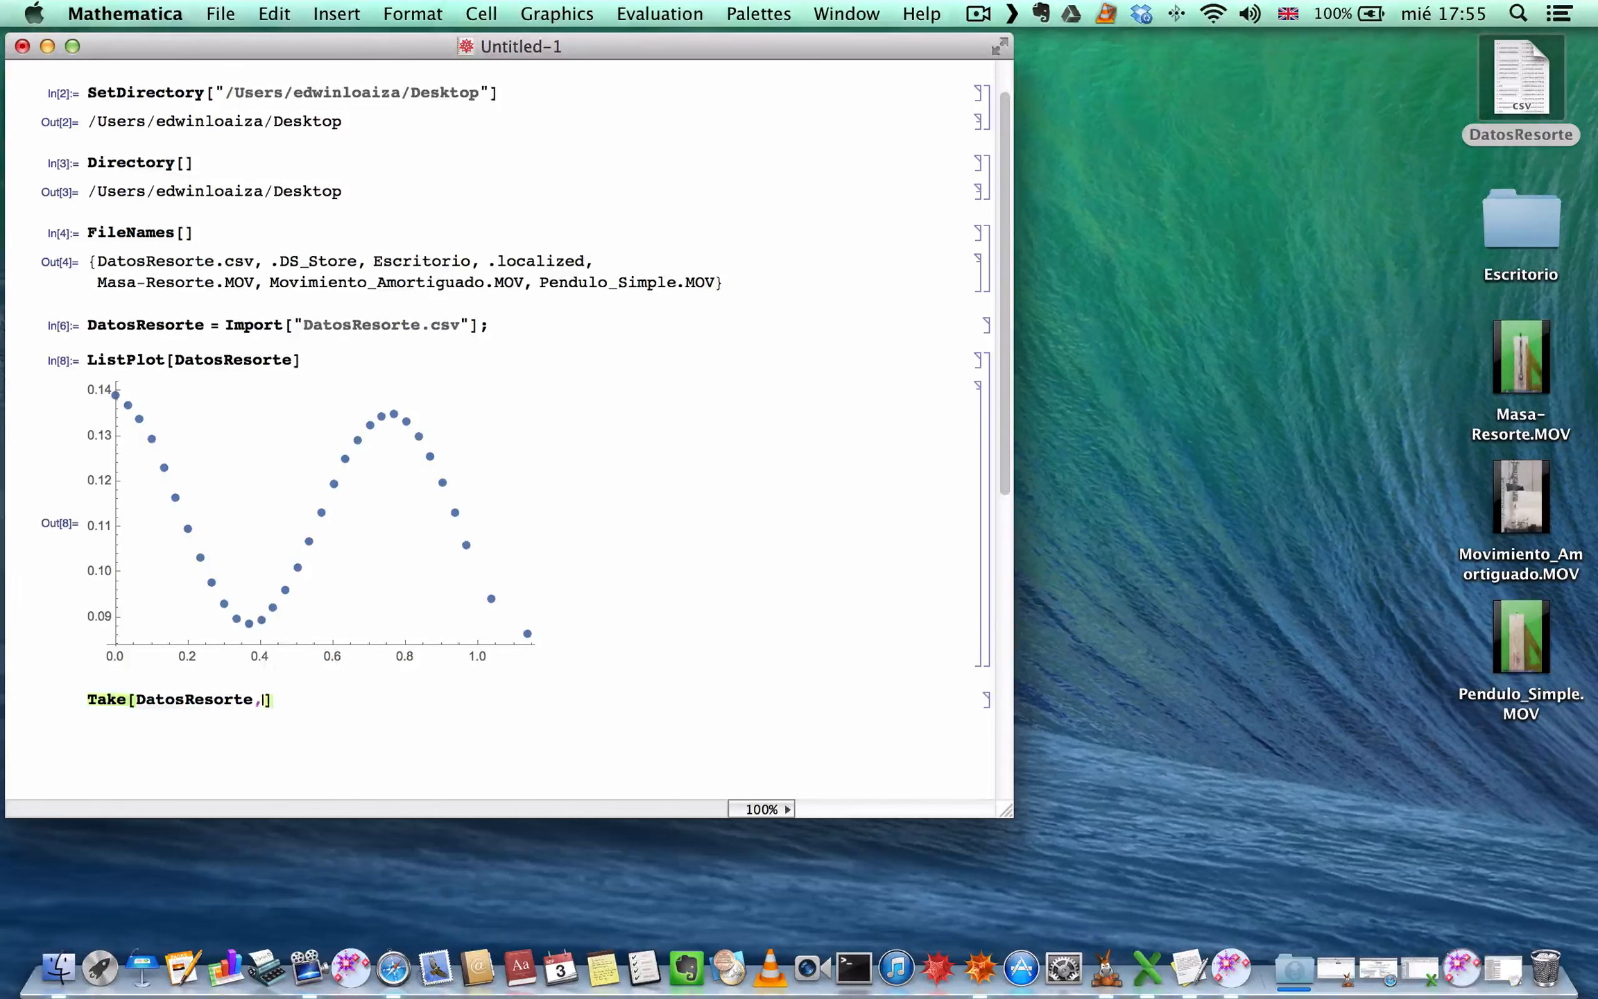
{"action": "type", "text": " 30"}
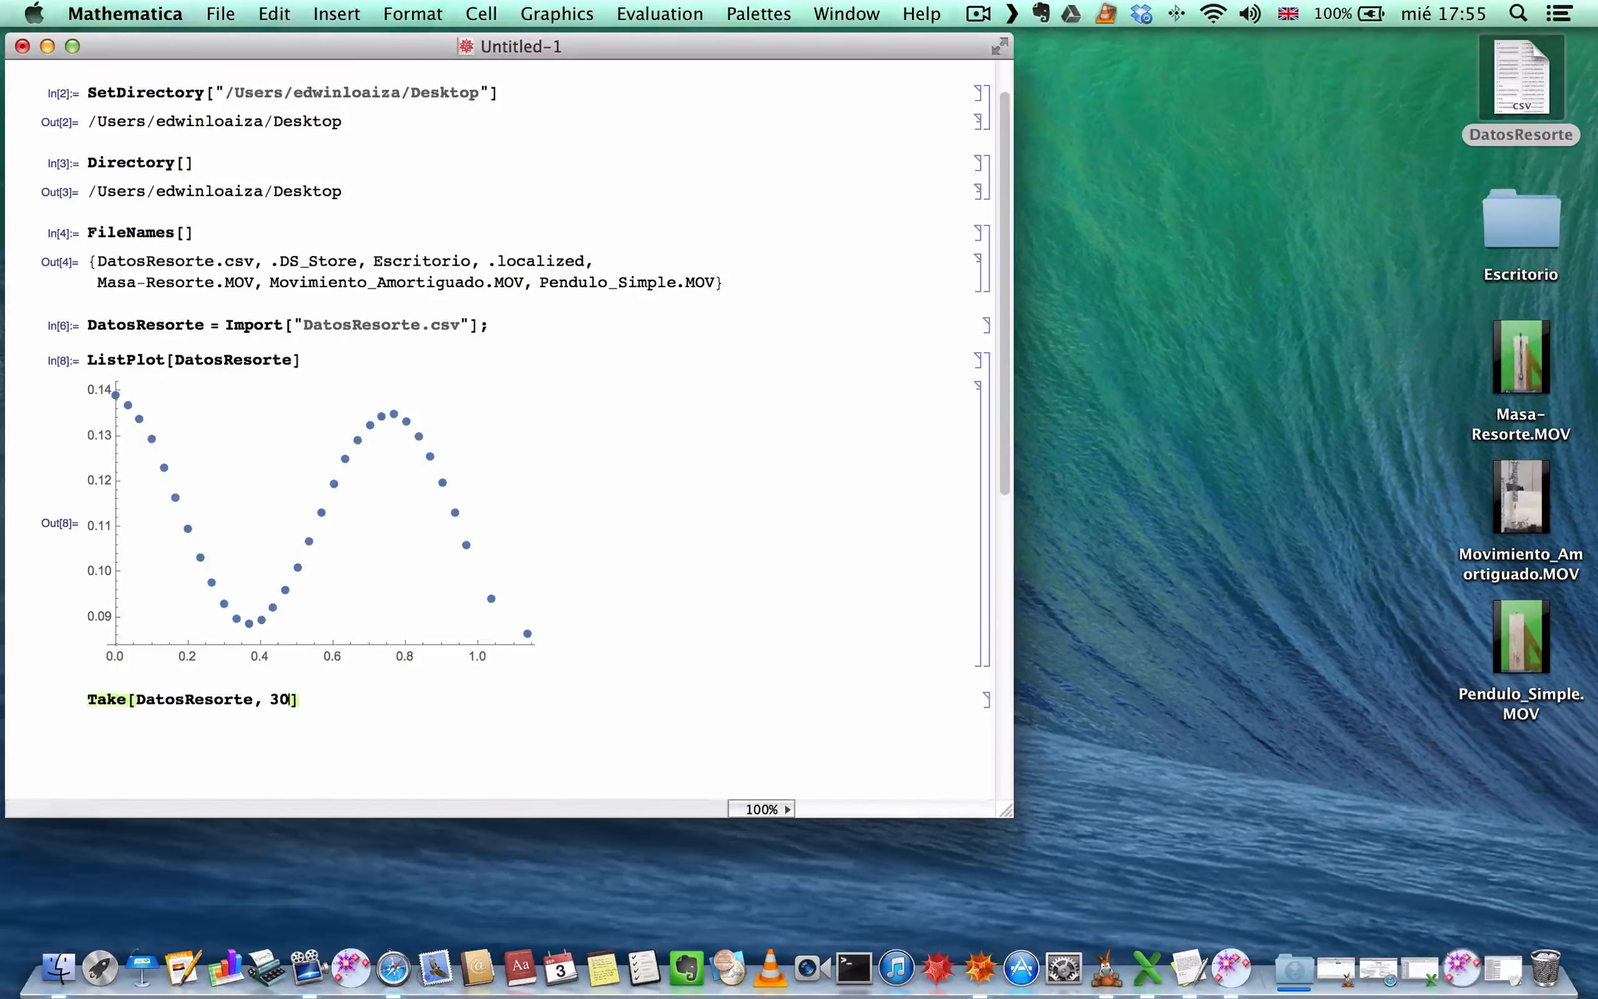
{"action": "left_click", "coordinate": [88, 699]}
{"action": "type", "text": "Nuevos"}
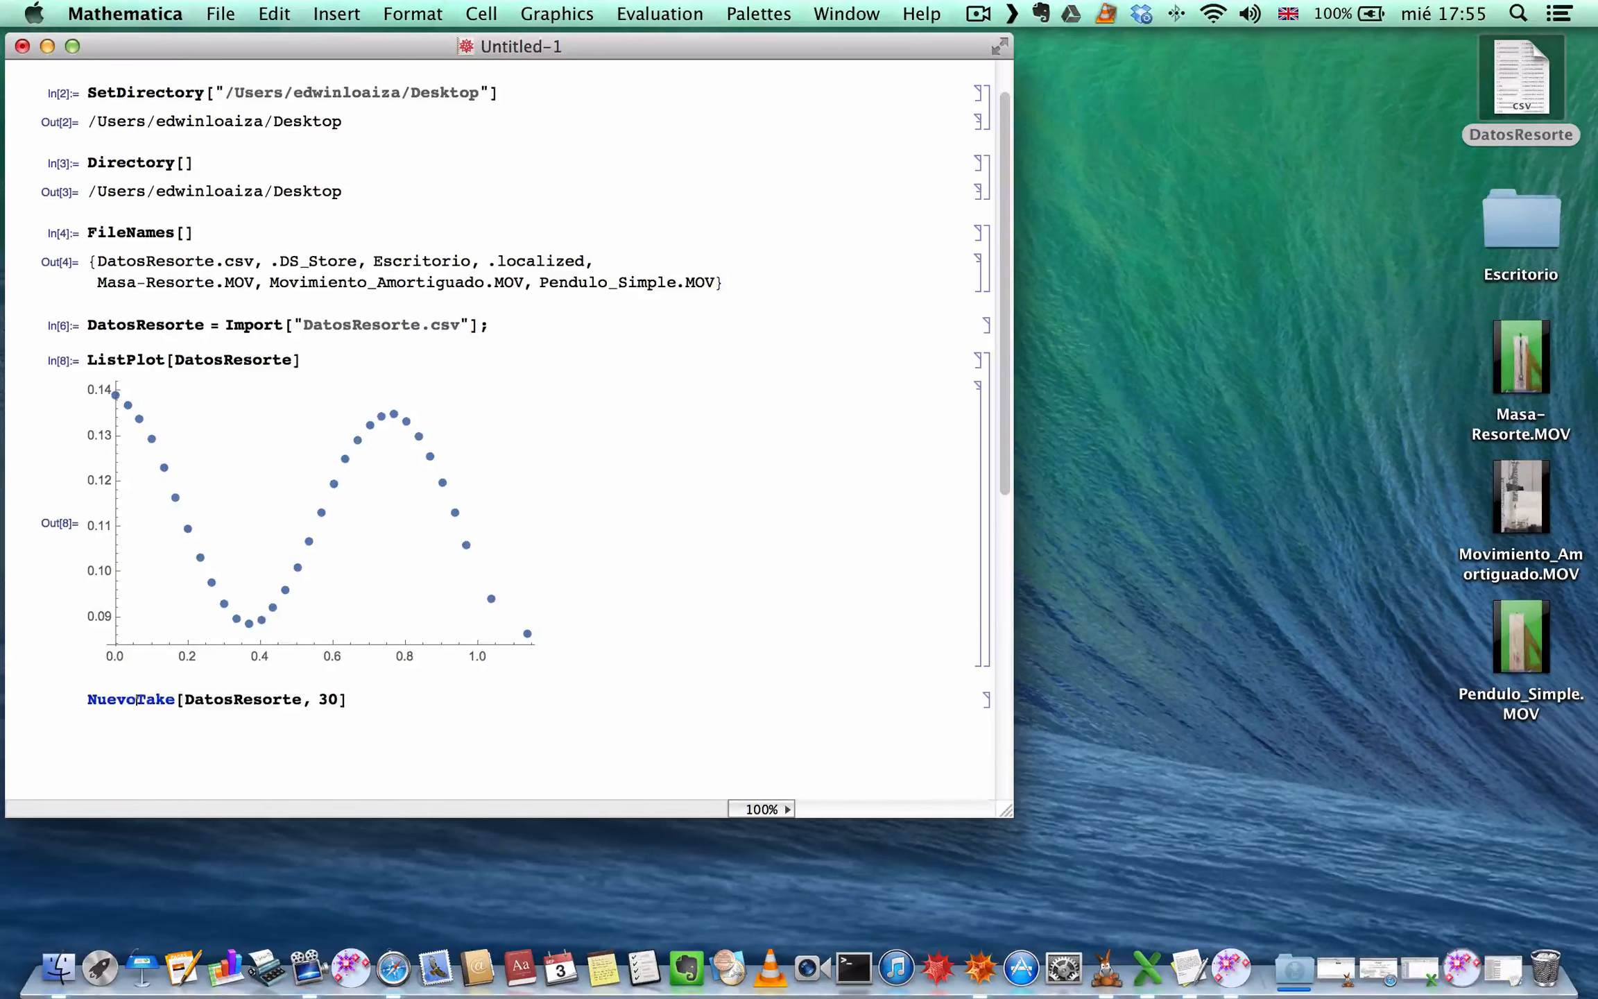
{"action": "type", "text": "Datos ="}
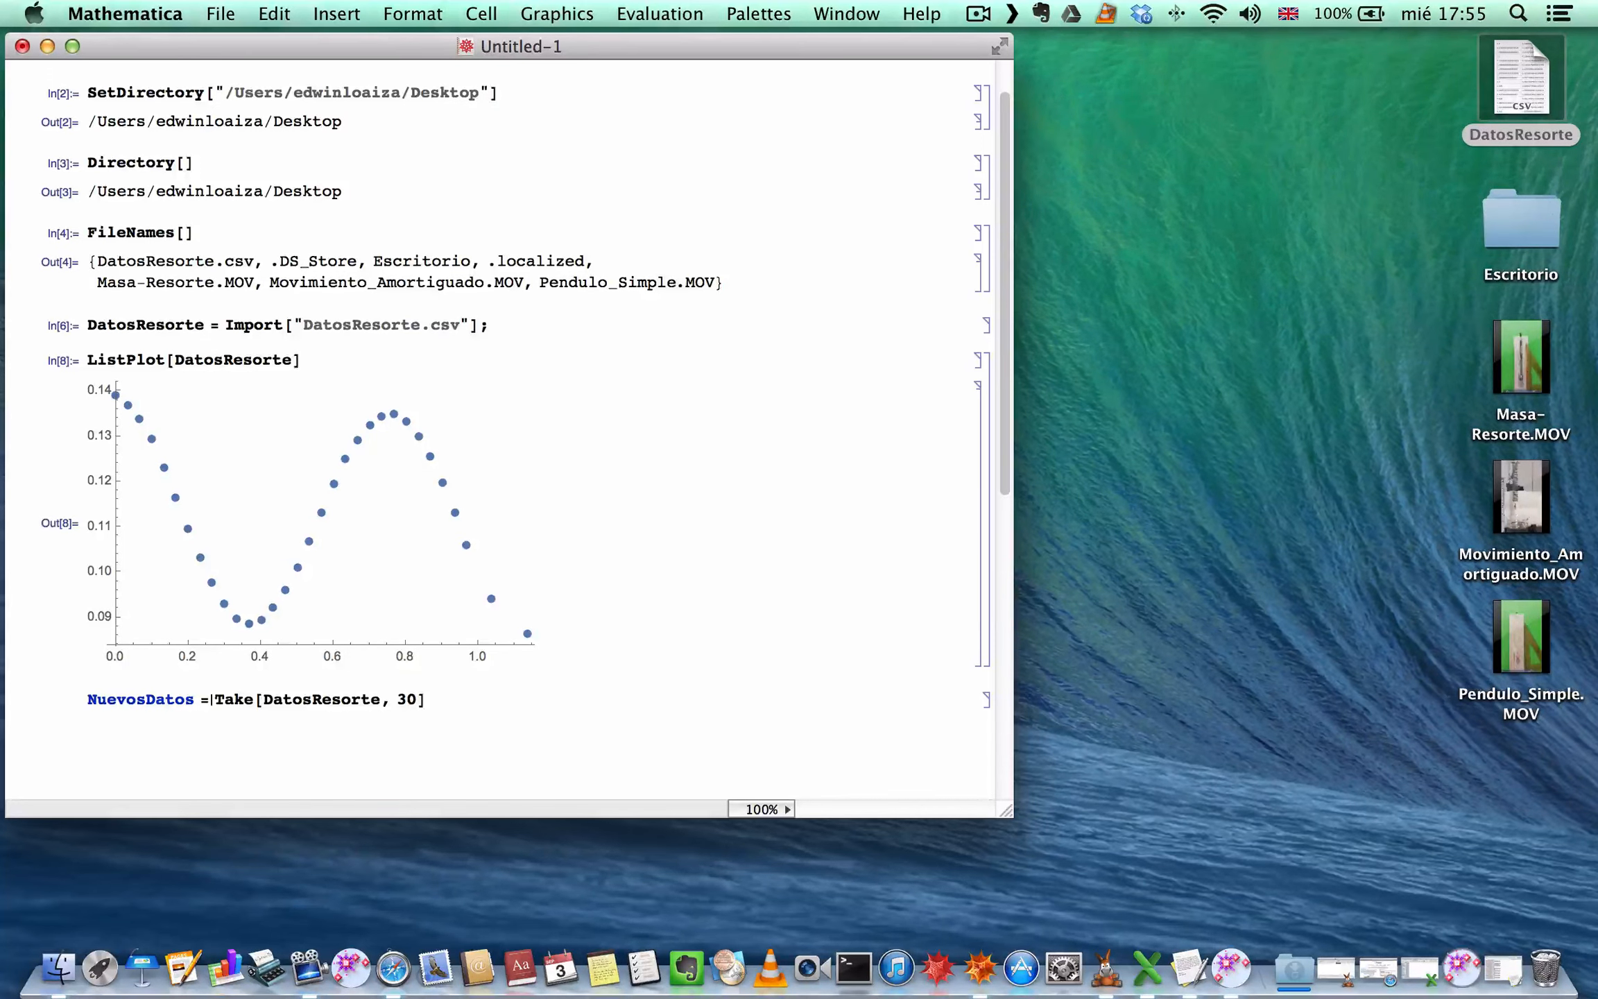
{"action": "key", "text": "shift+Return"}
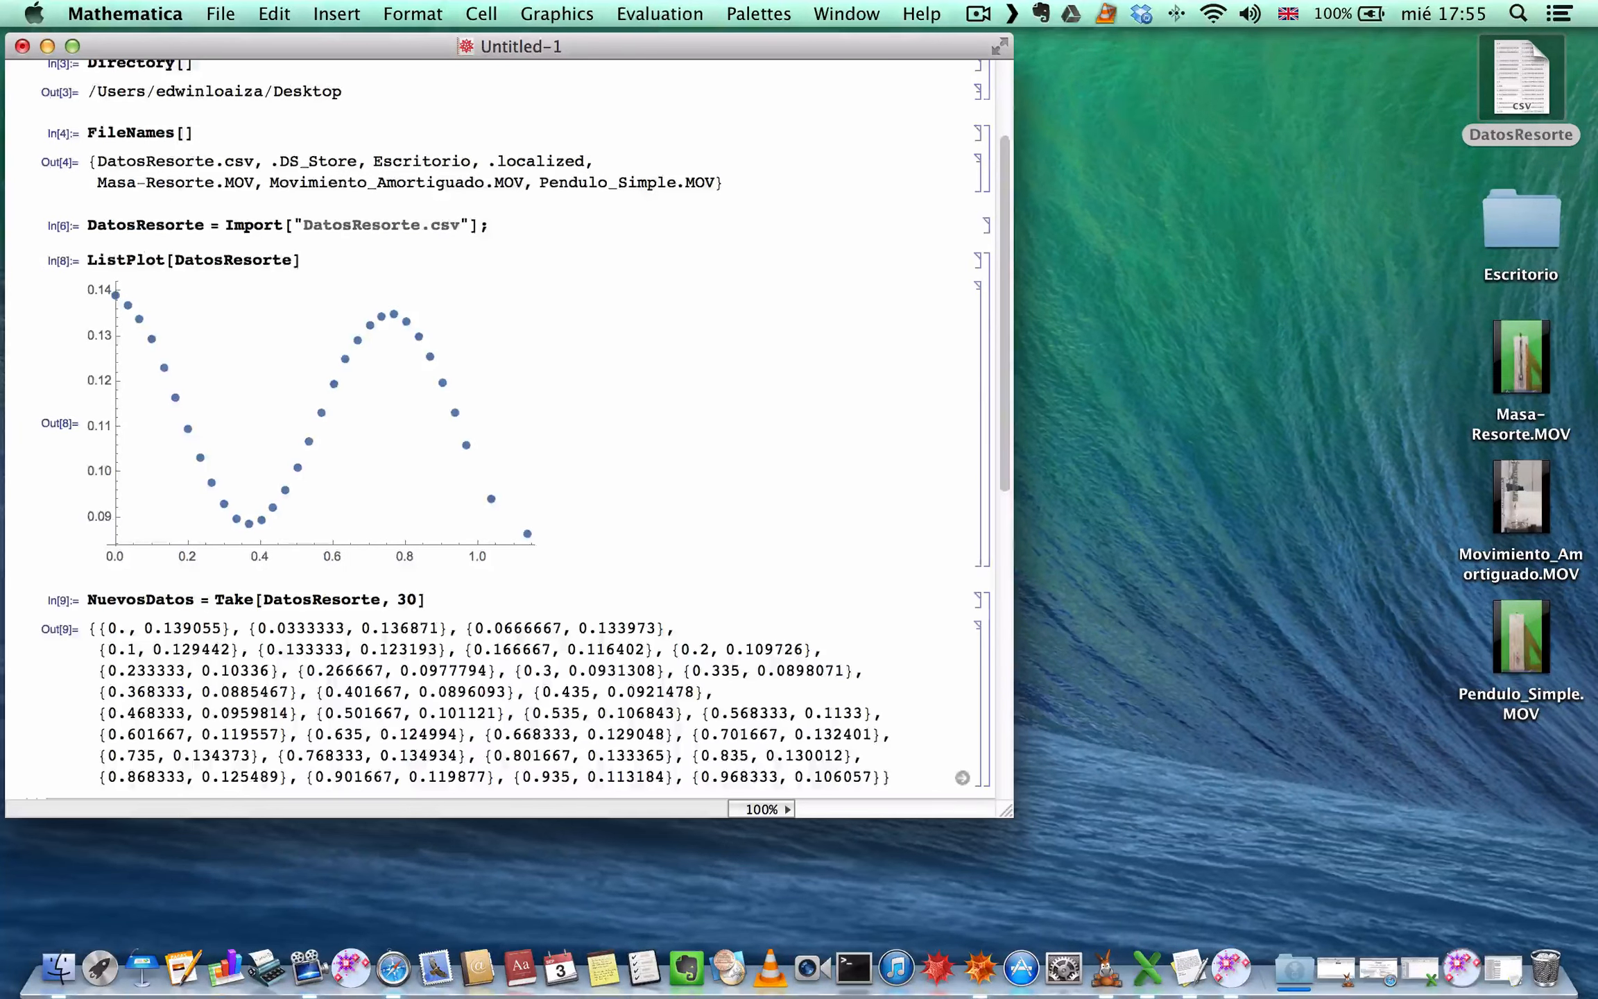
Step: Begin a NonlinearModelFit[] expression in a new cell below the NuevosDatos output
{"action": "scroll", "coordinate": [637, 703], "scroll_direction": "down", "scroll_amount": 5}
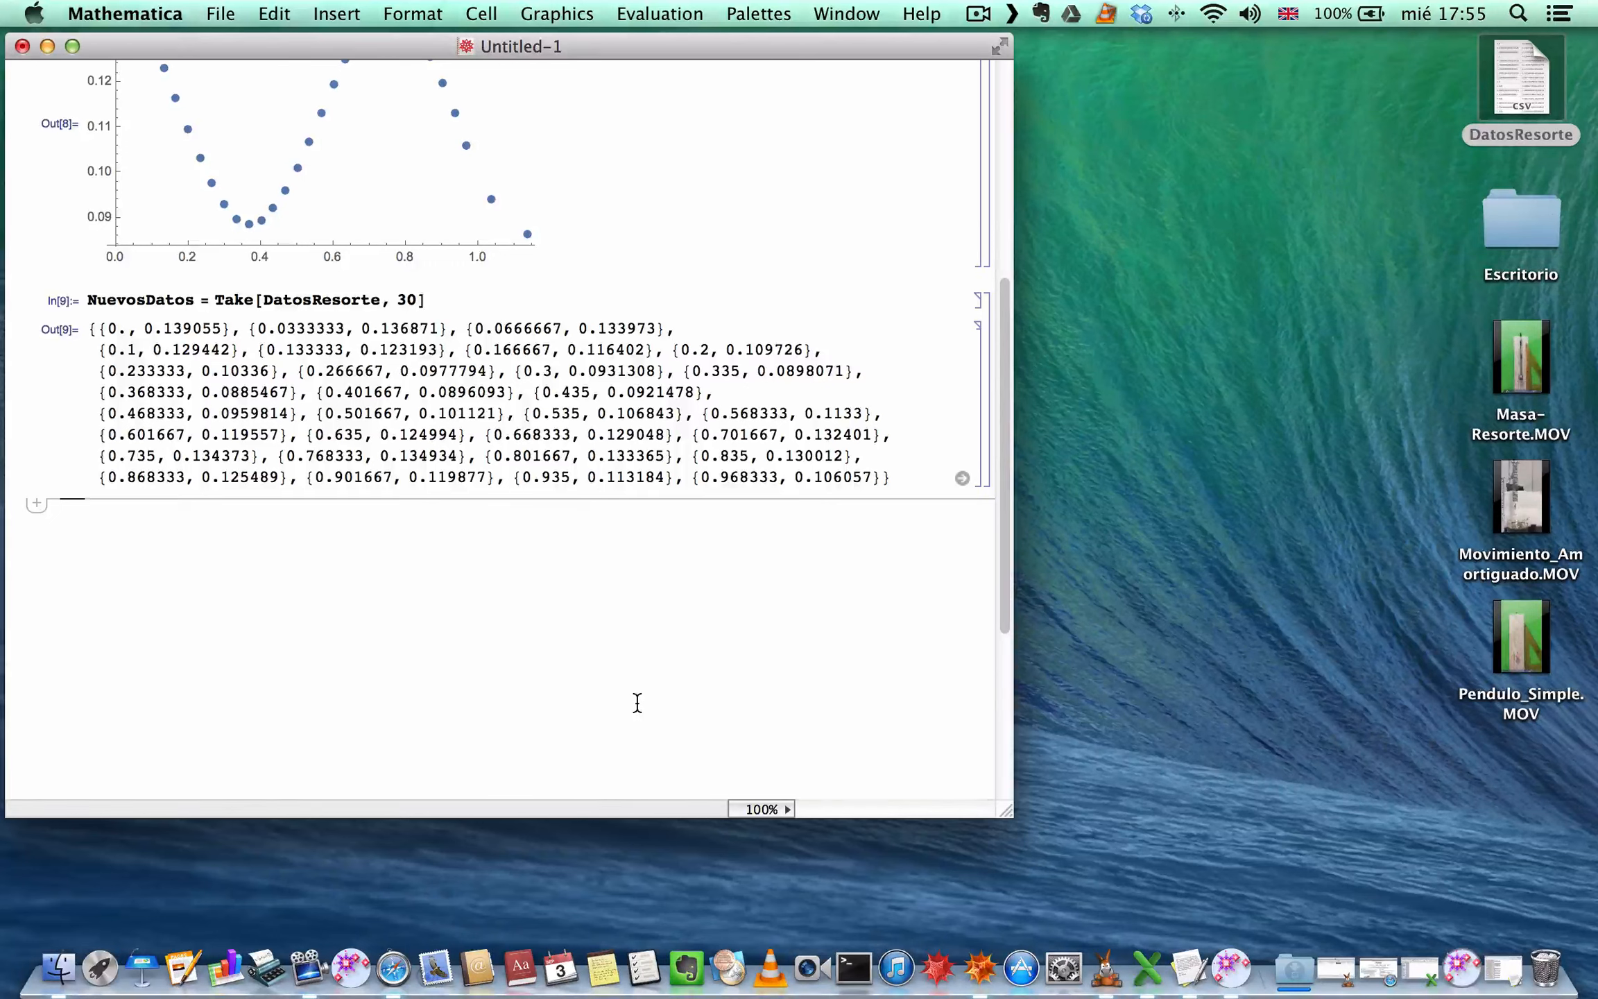
{"action": "left_click", "coordinate": [637, 703]}
{"action": "type", "text": "Non"}
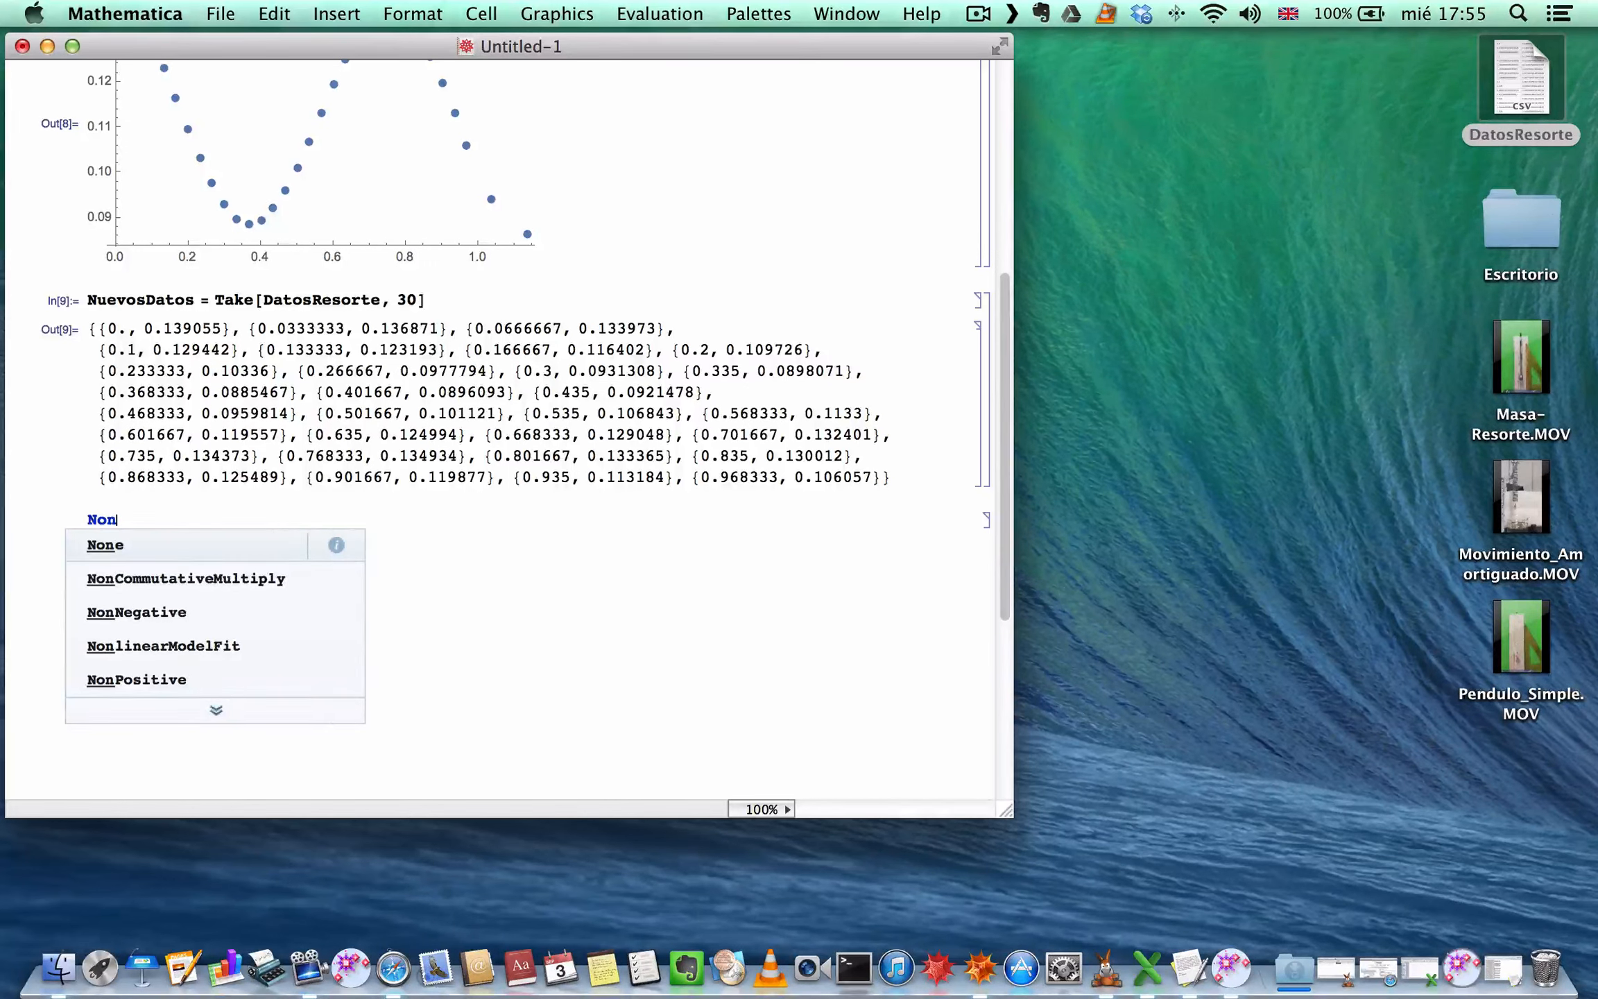
{"action": "key", "text": "Down"}
{"action": "key", "text": "Down"}
{"action": "key", "text": "Down"}
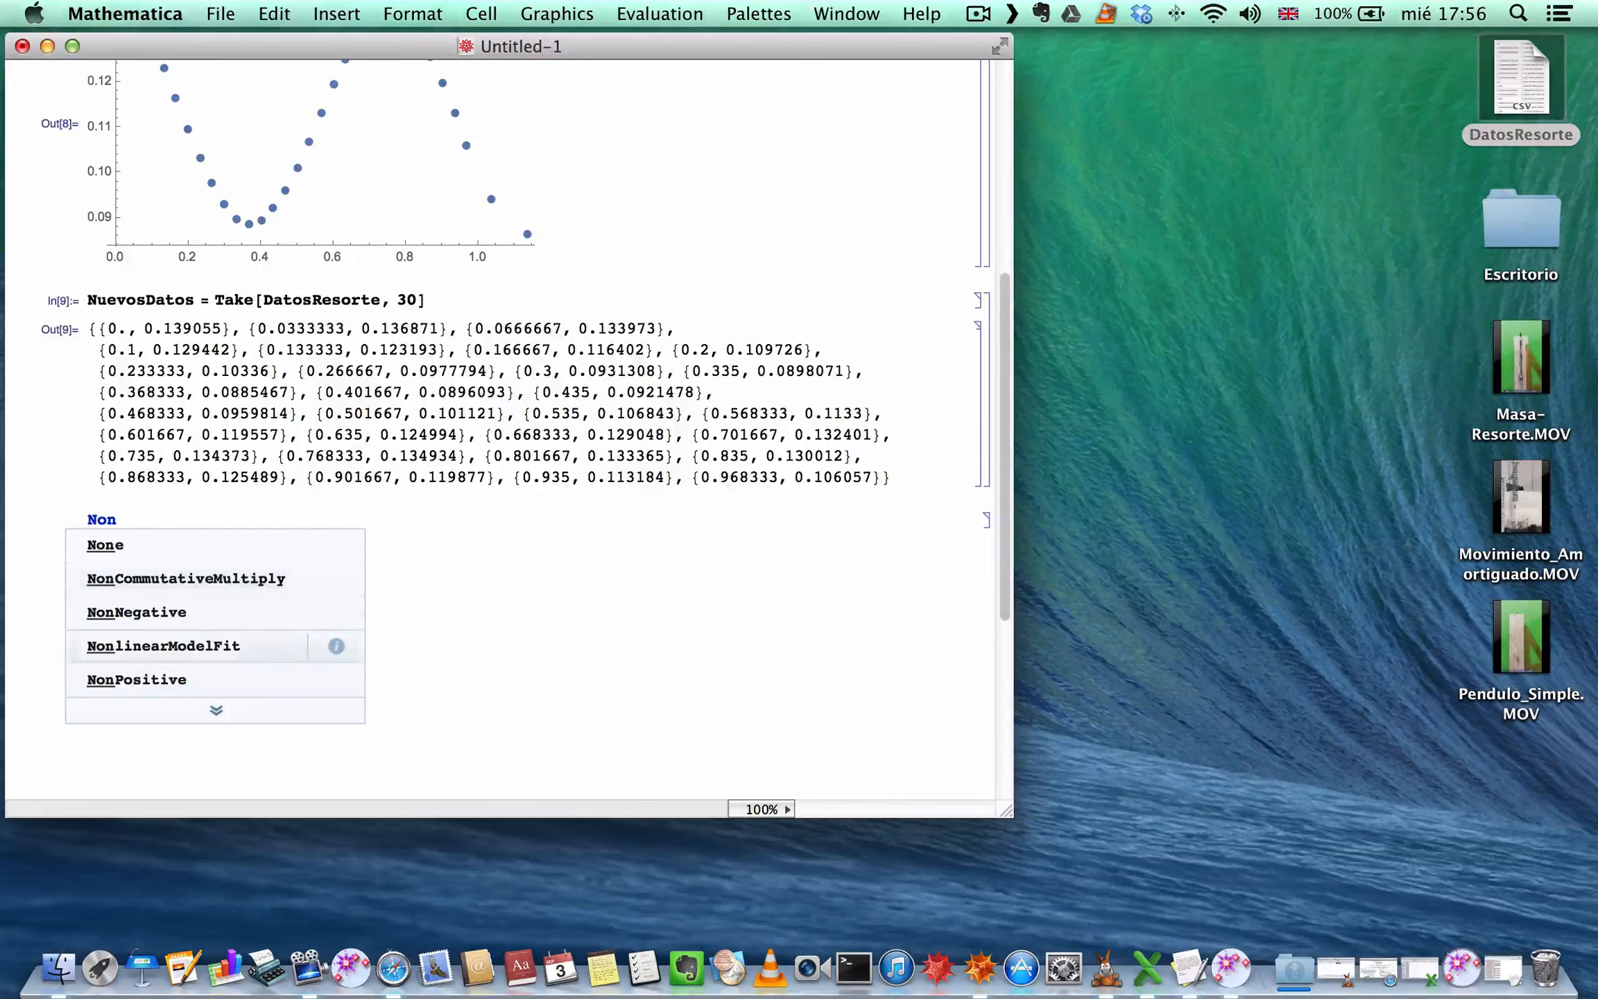
{"action": "key", "text": "Return"}
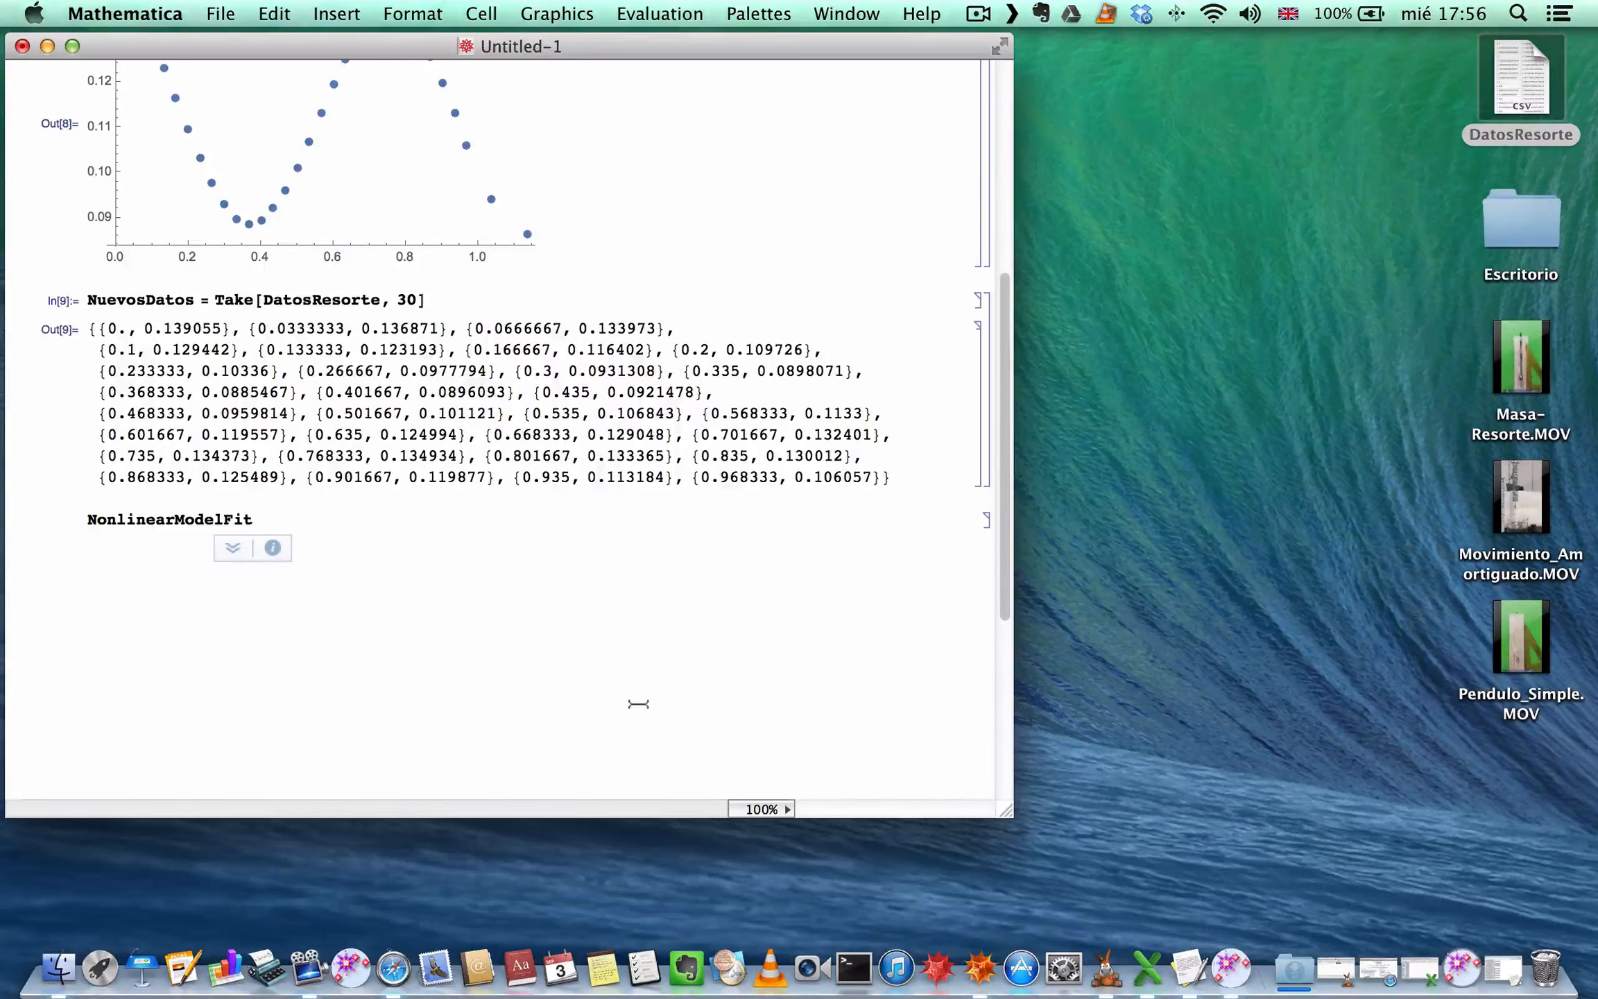
{"action": "type", "text": "["}
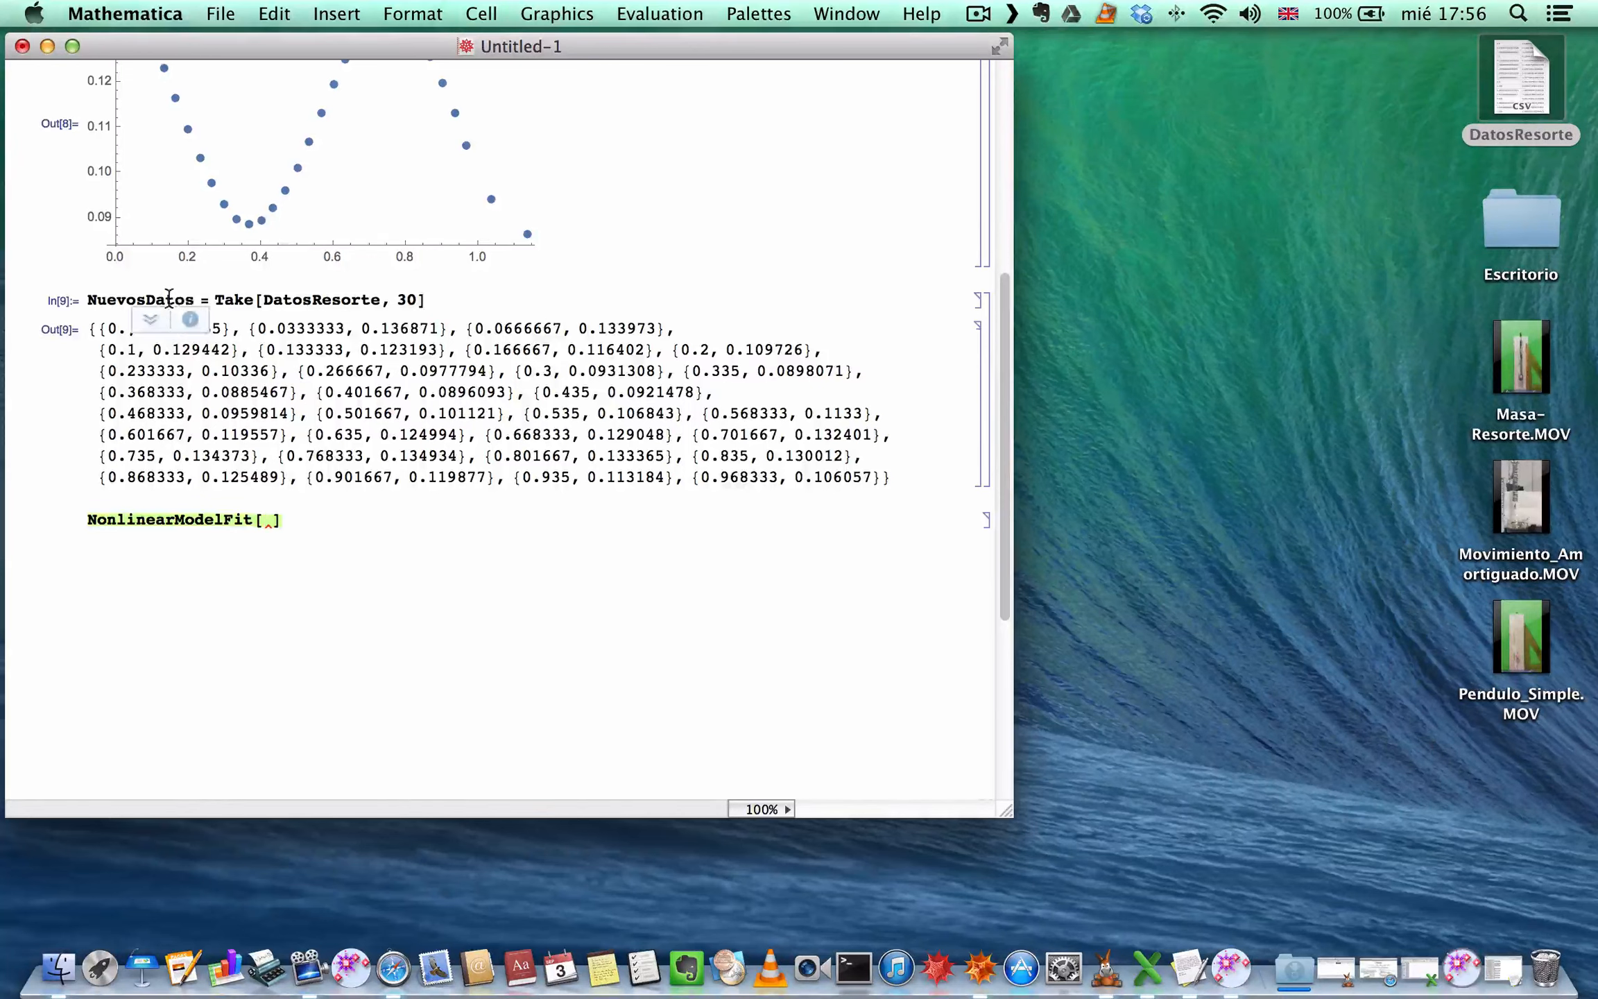
Step: Insert NuevosDatos, copied from its definition, as the first argument of NonlinearModelFit
{"action": "double_click", "coordinate": [178, 298]}
{"action": "key", "text": "super+c"}
{"action": "left_click", "coordinate": [256, 517]}
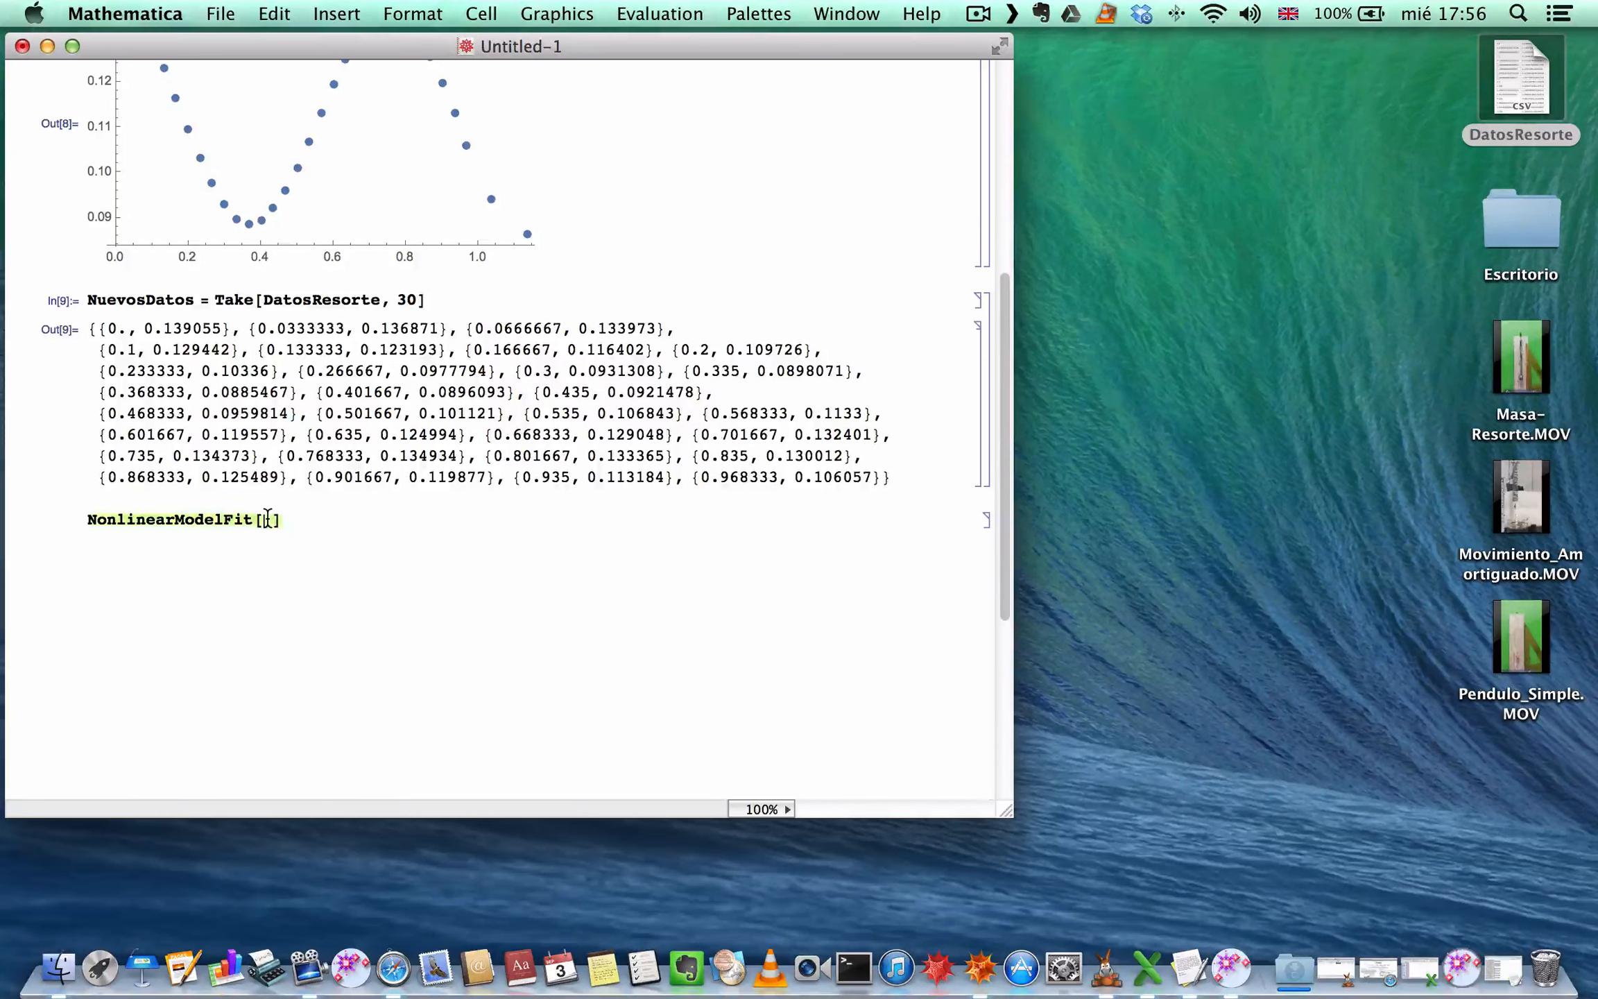
{"action": "key", "text": "super+v"}
{"action": "type", "text": ", "}
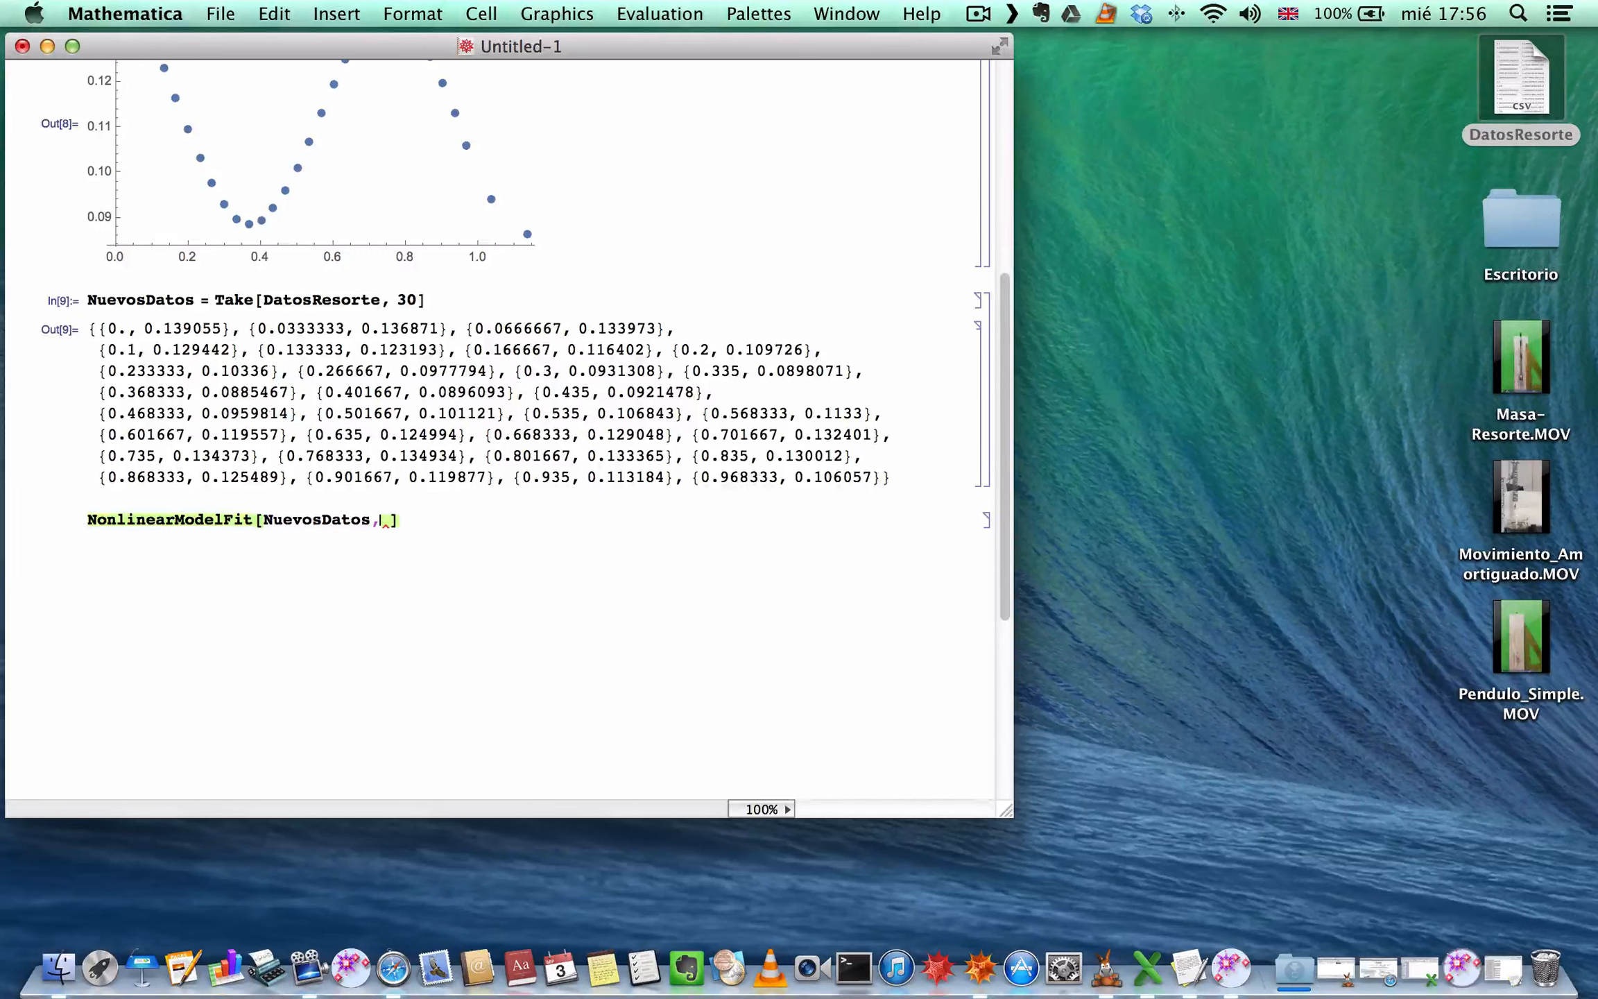
Step: Enter the sinusoidal model A Sin[ω t + ϕ] + d as the second argument of NonlinearModelFit
{"action": "type", "text": "A Sin["}
{"action": "key", "text": "Escape"}
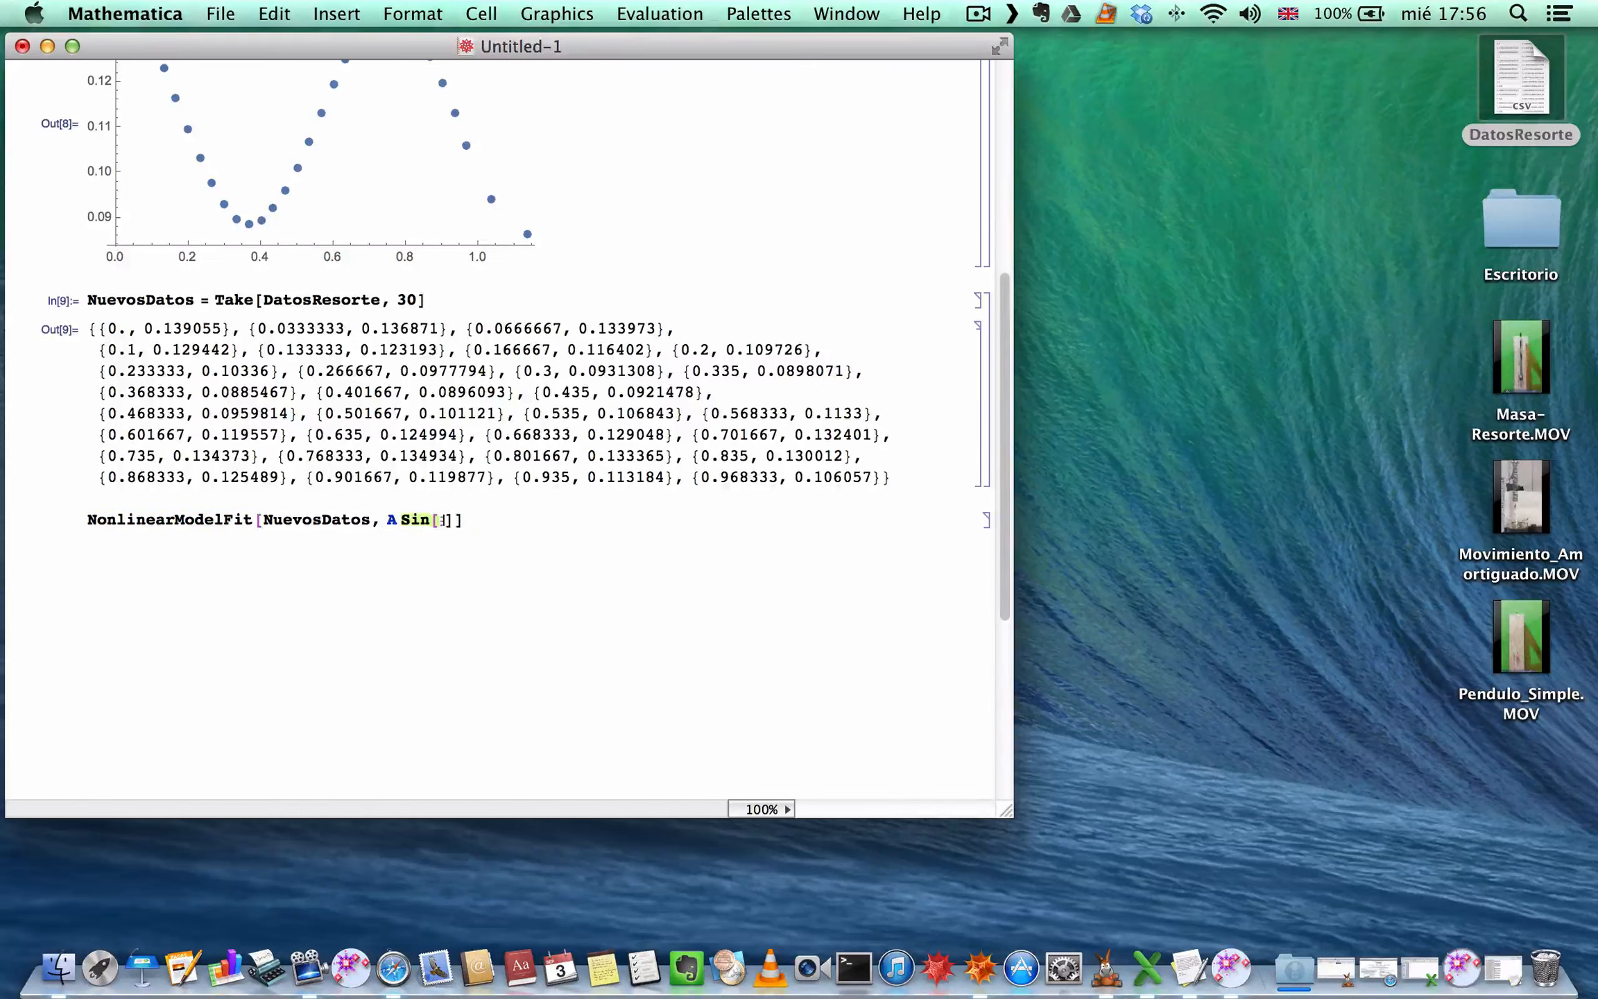
{"action": "type", "text": "o"}
{"action": "key", "text": "Escape"}
{"action": "type", "text": "t +"}
{"action": "key", "text": "Escape"}
{"action": "type", "text": "phi"}
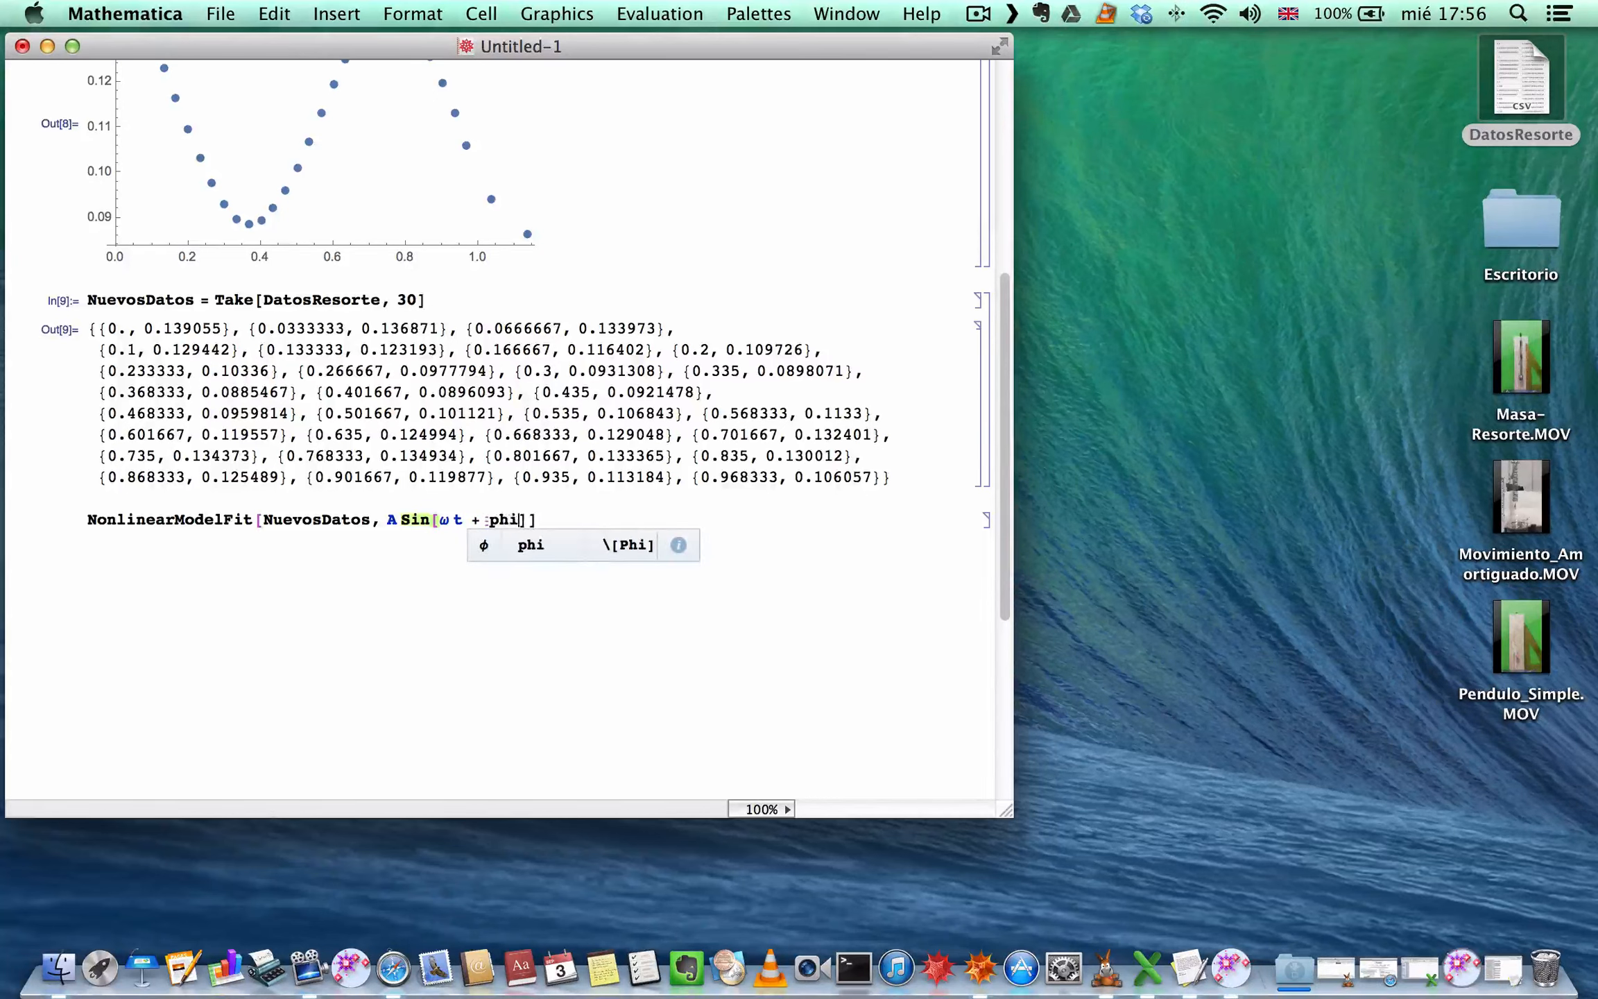
{"action": "key", "text": "Escape"}
{"action": "key", "text": "Right"}
{"action": "type", "text": "+"}
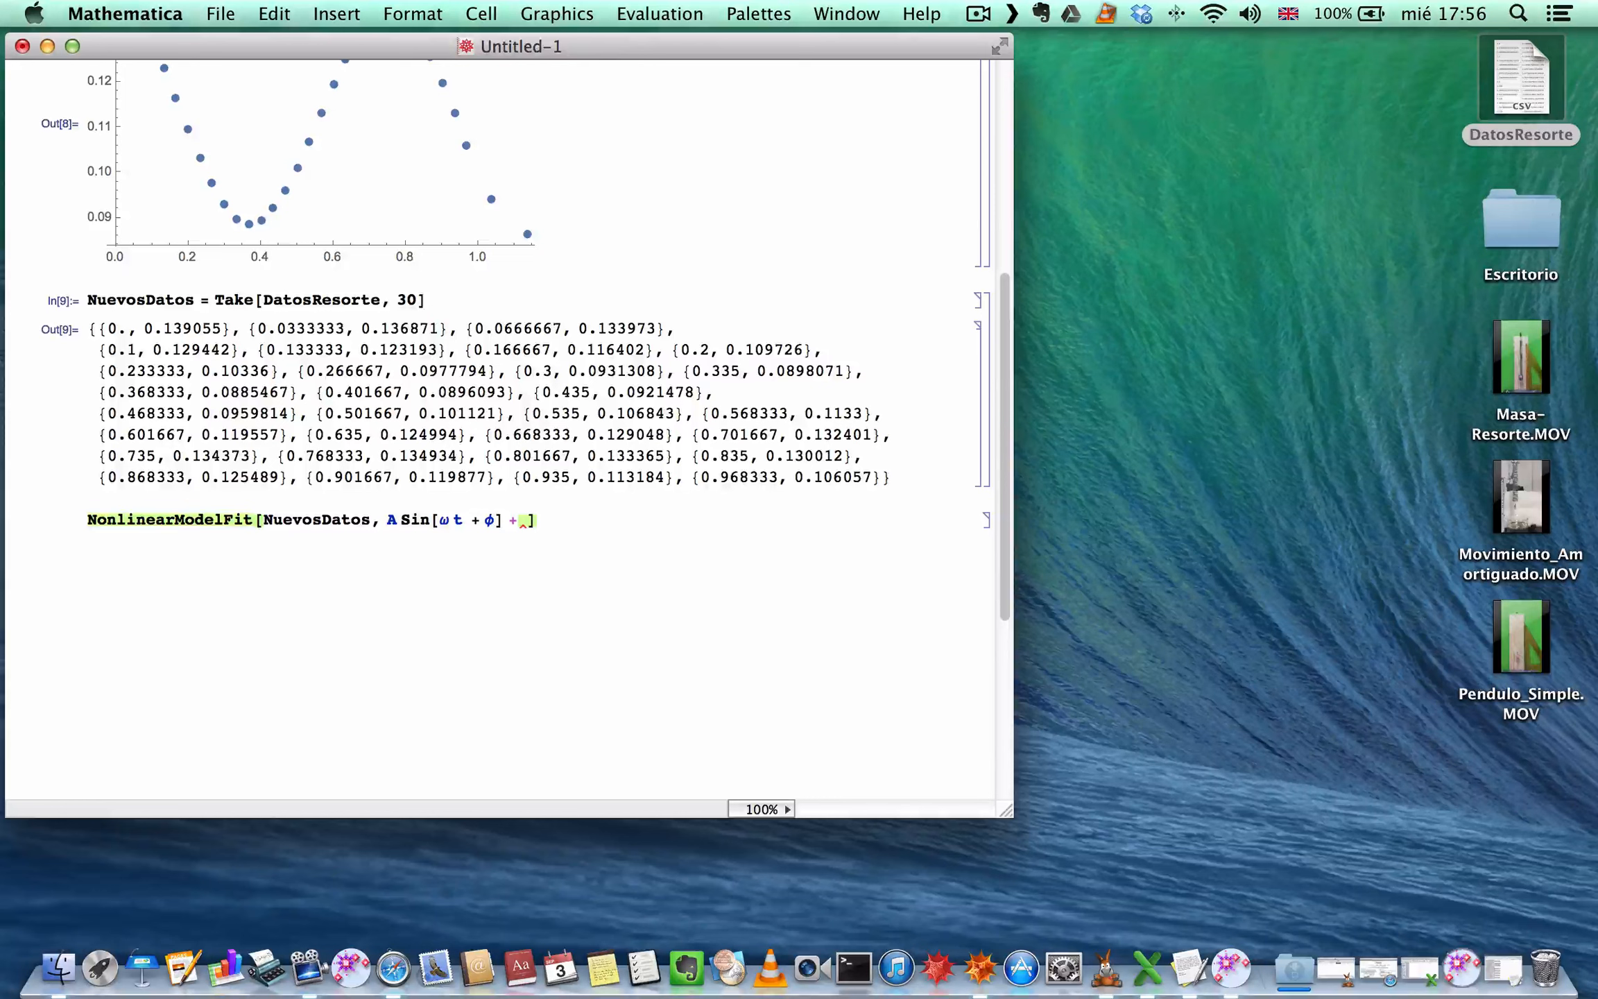
{"action": "type", "text": "d"}
Step: Add the parameter list {A, ω, ϕ, d} and the variable t to NonlinearModelFit, and evaluate the fit
{"action": "type", "text": ","}
{"action": "type", "text": "{"}
{"action": "type", "text": "A, ω"}
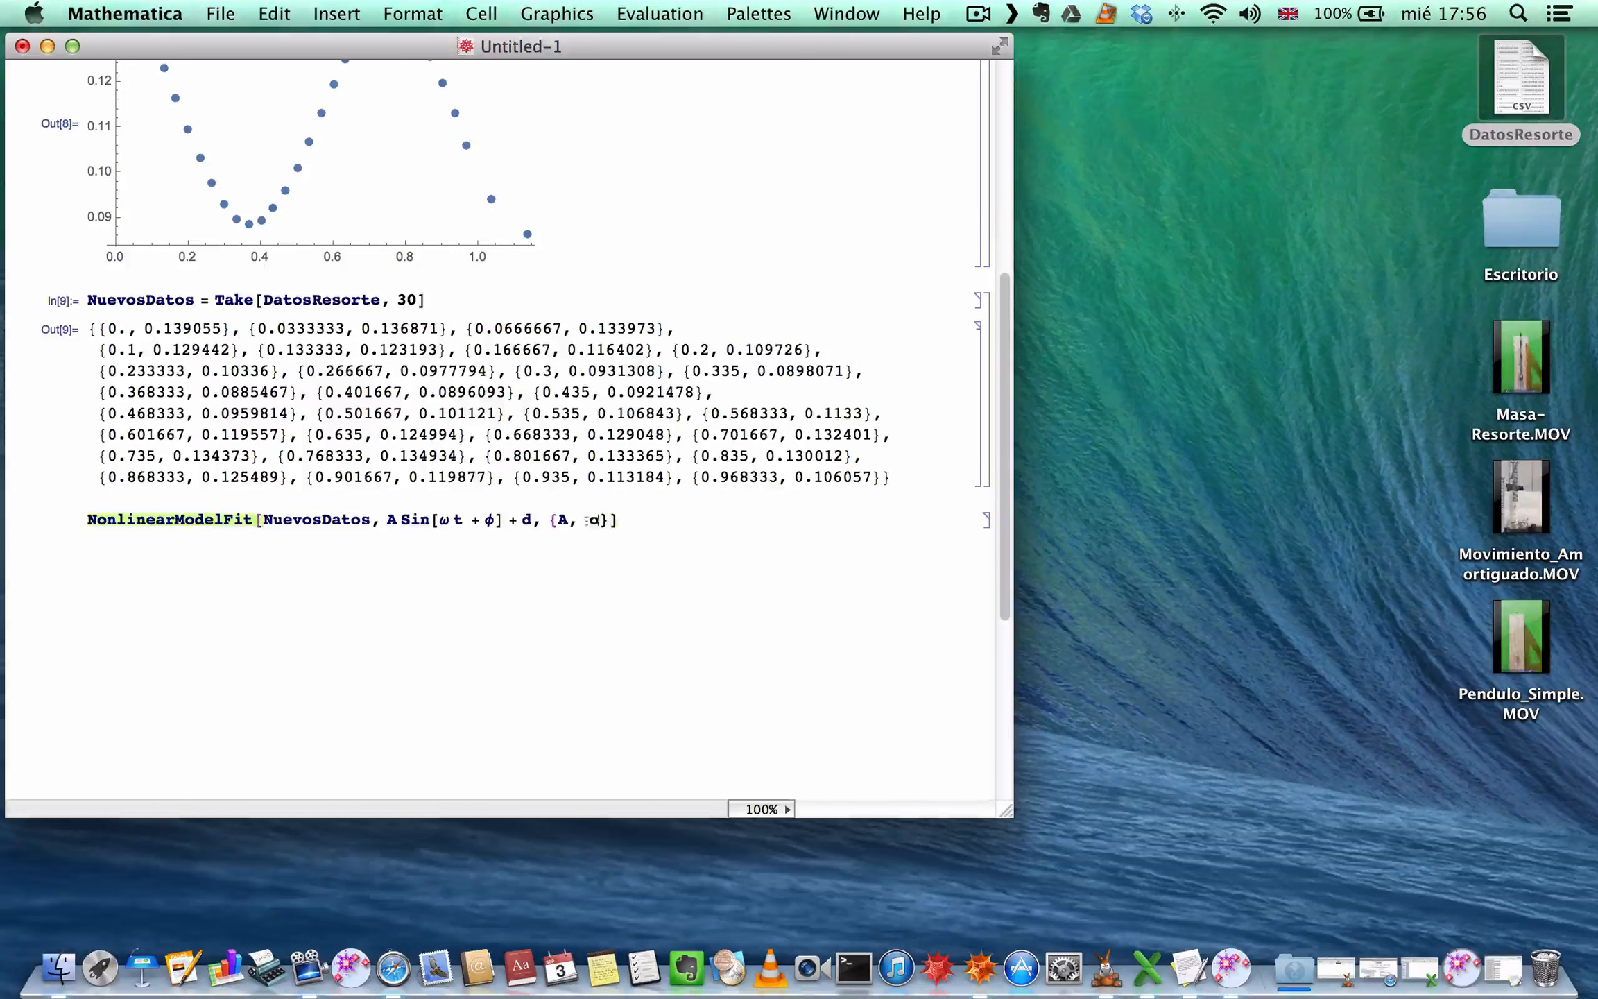
{"action": "type", "text": ","}
{"action": "key", "text": "Escape"}
{"action": "type", "text": "ph"}
{"action": "key", "text": "Escape"}
{"action": "type", "text": ", d}, t"}
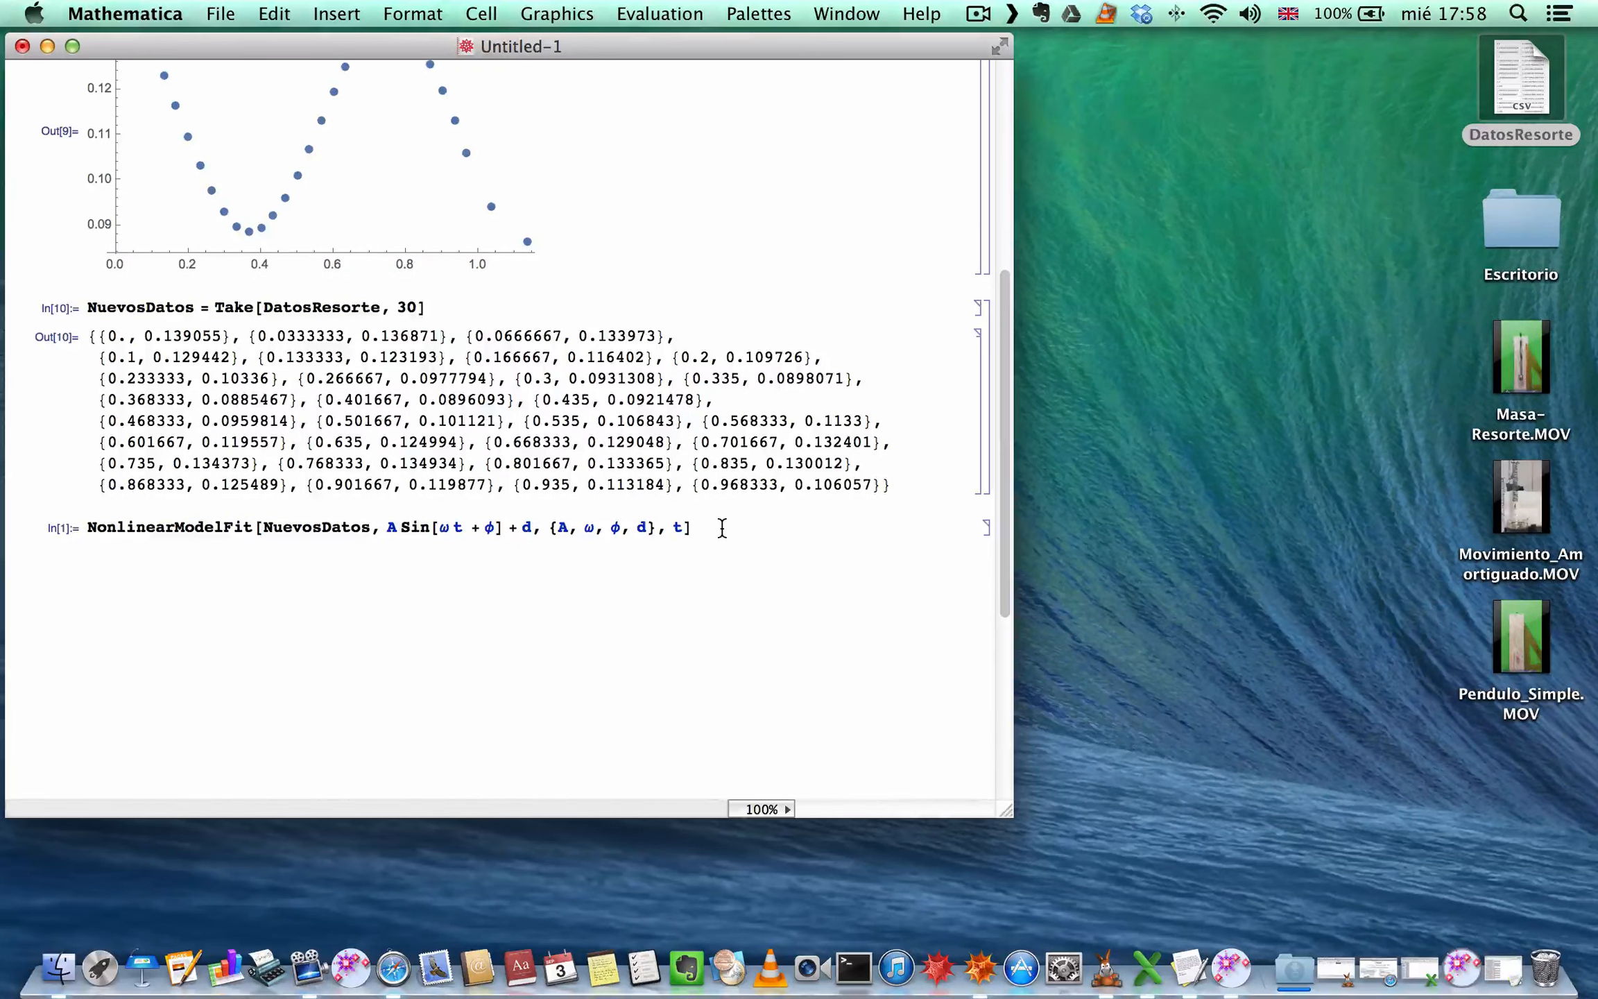
{"action": "key", "text": "shift+Return"}
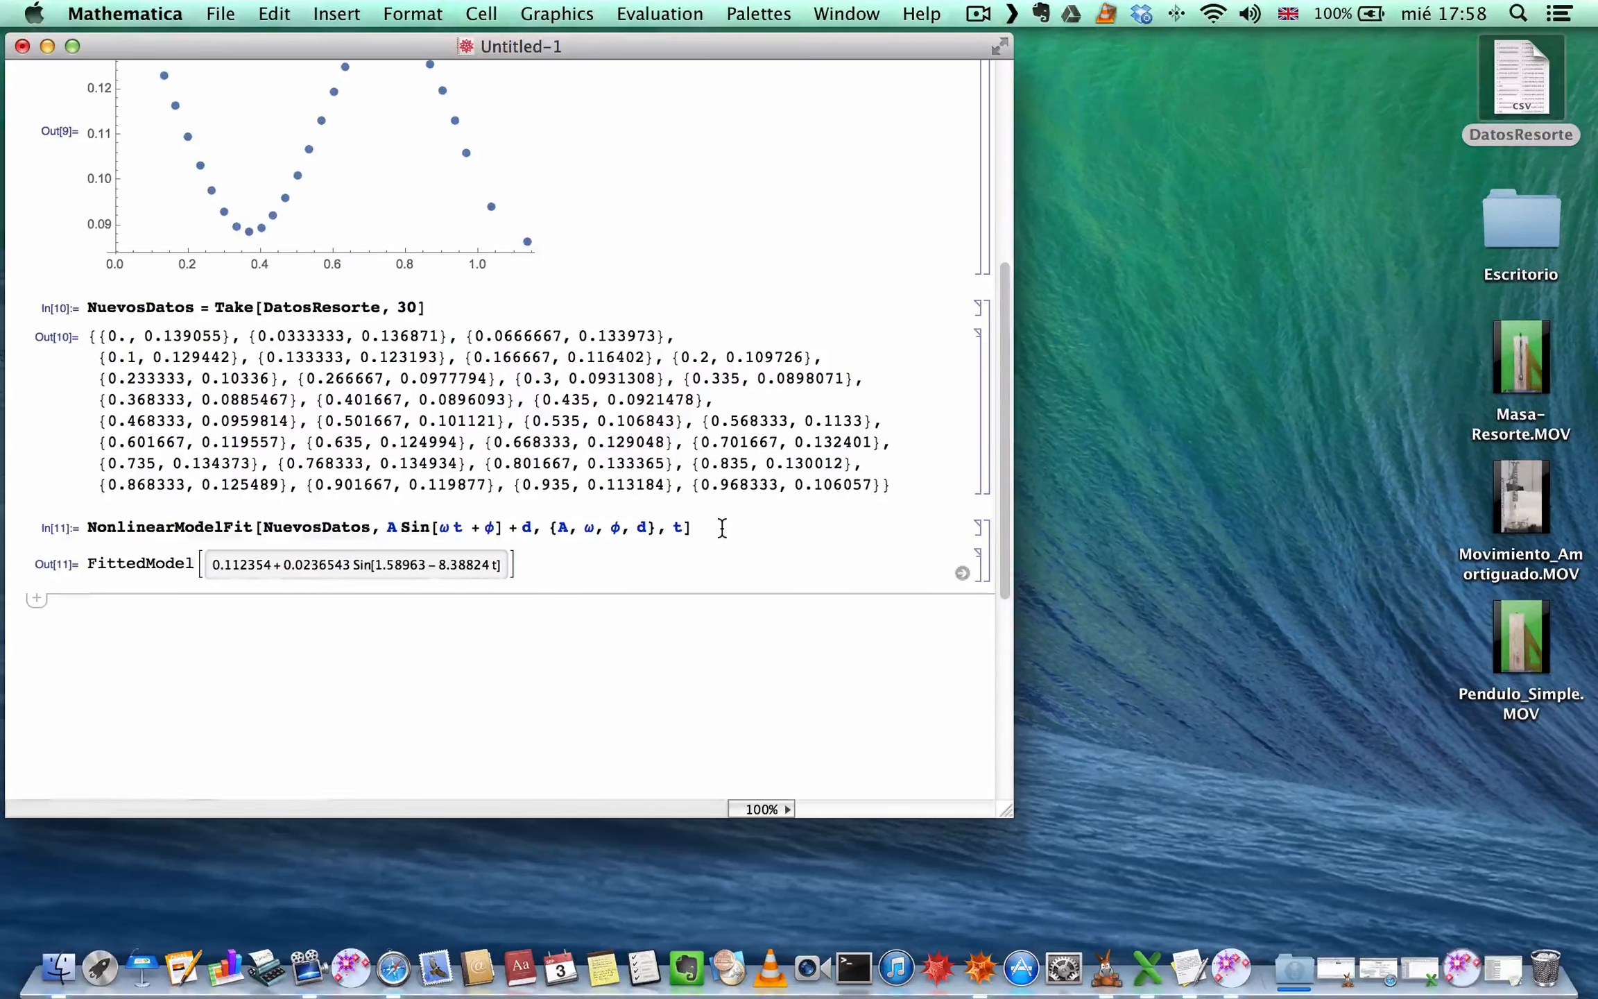
Step: Start an empty Normal[] expression in a new cell below the fitted model
{"action": "type", "text": "Normal"}
{"action": "key", "text": "Return"}
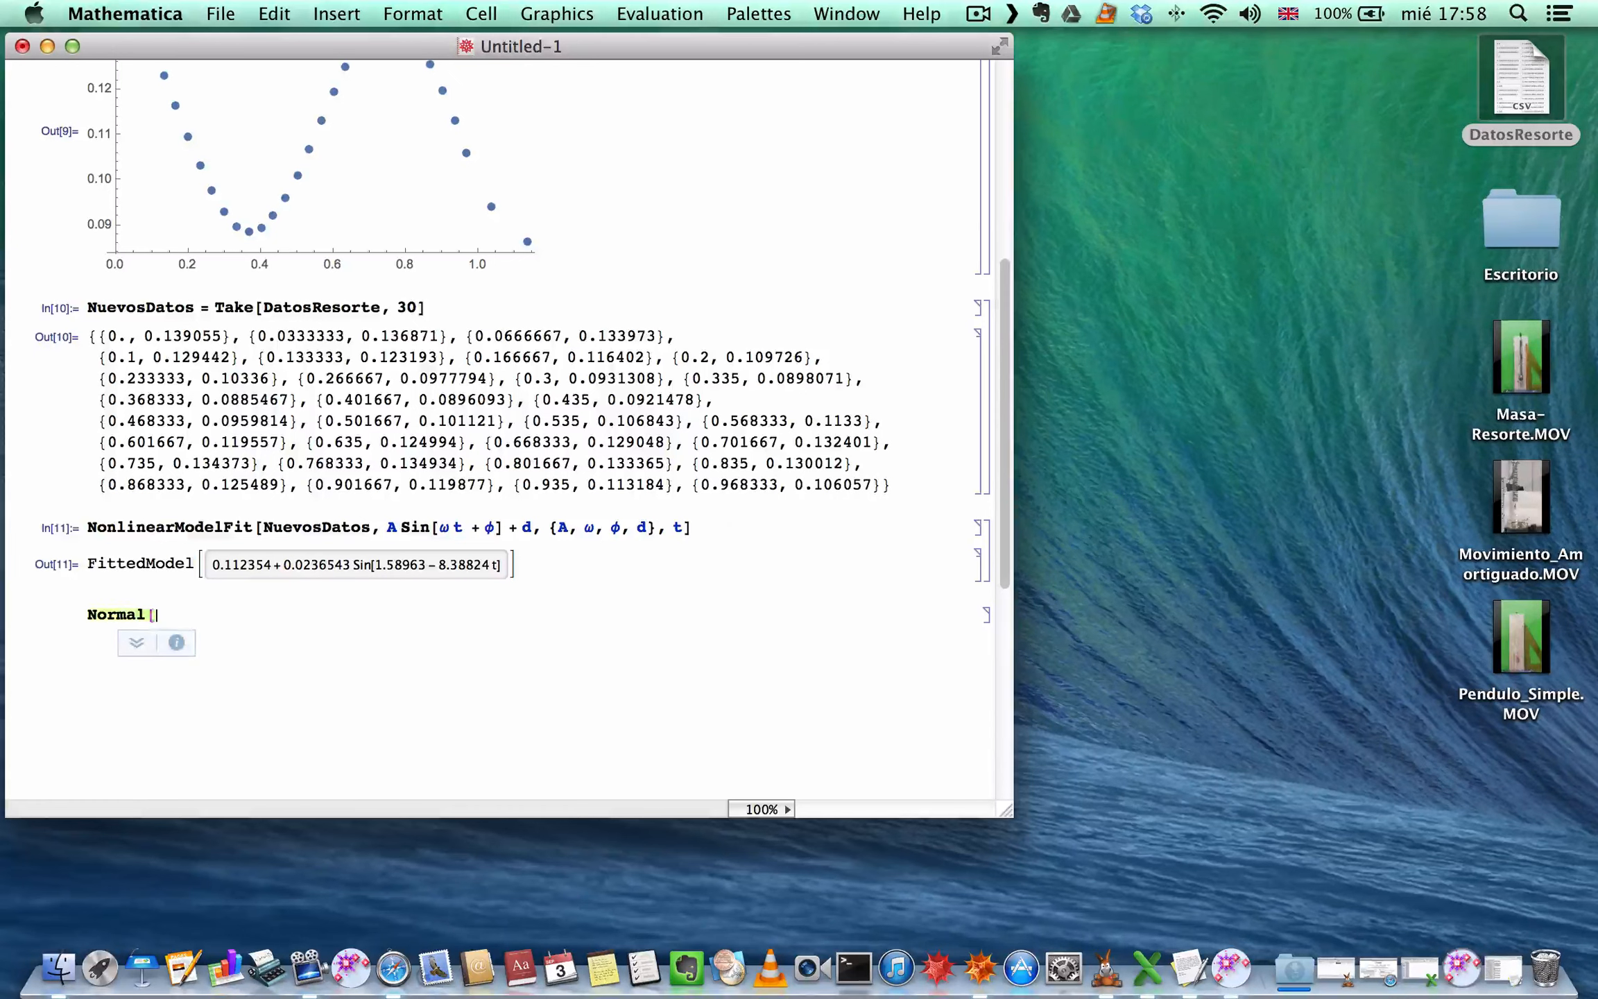
{"action": "type", "text": "[]"}
Step: Assign the NonlinearModelFit expression to the variable datosdos and re-evaluate it
{"action": "left_click", "coordinate": [90, 525]}
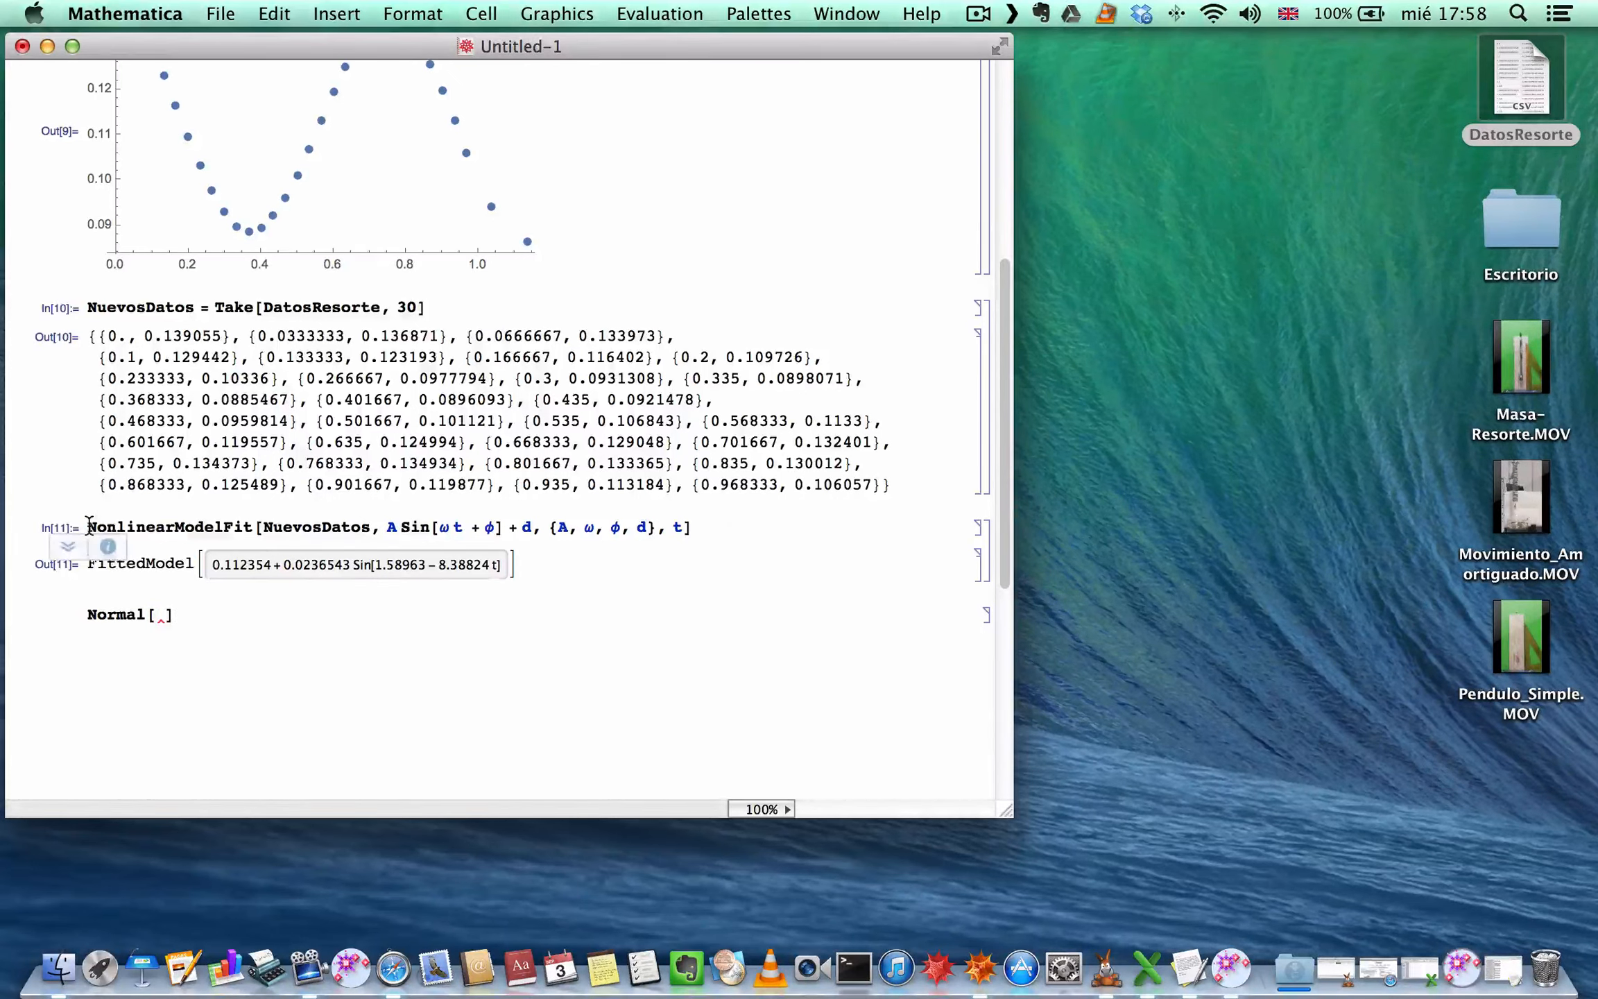
{"action": "type", "text": "datos"}
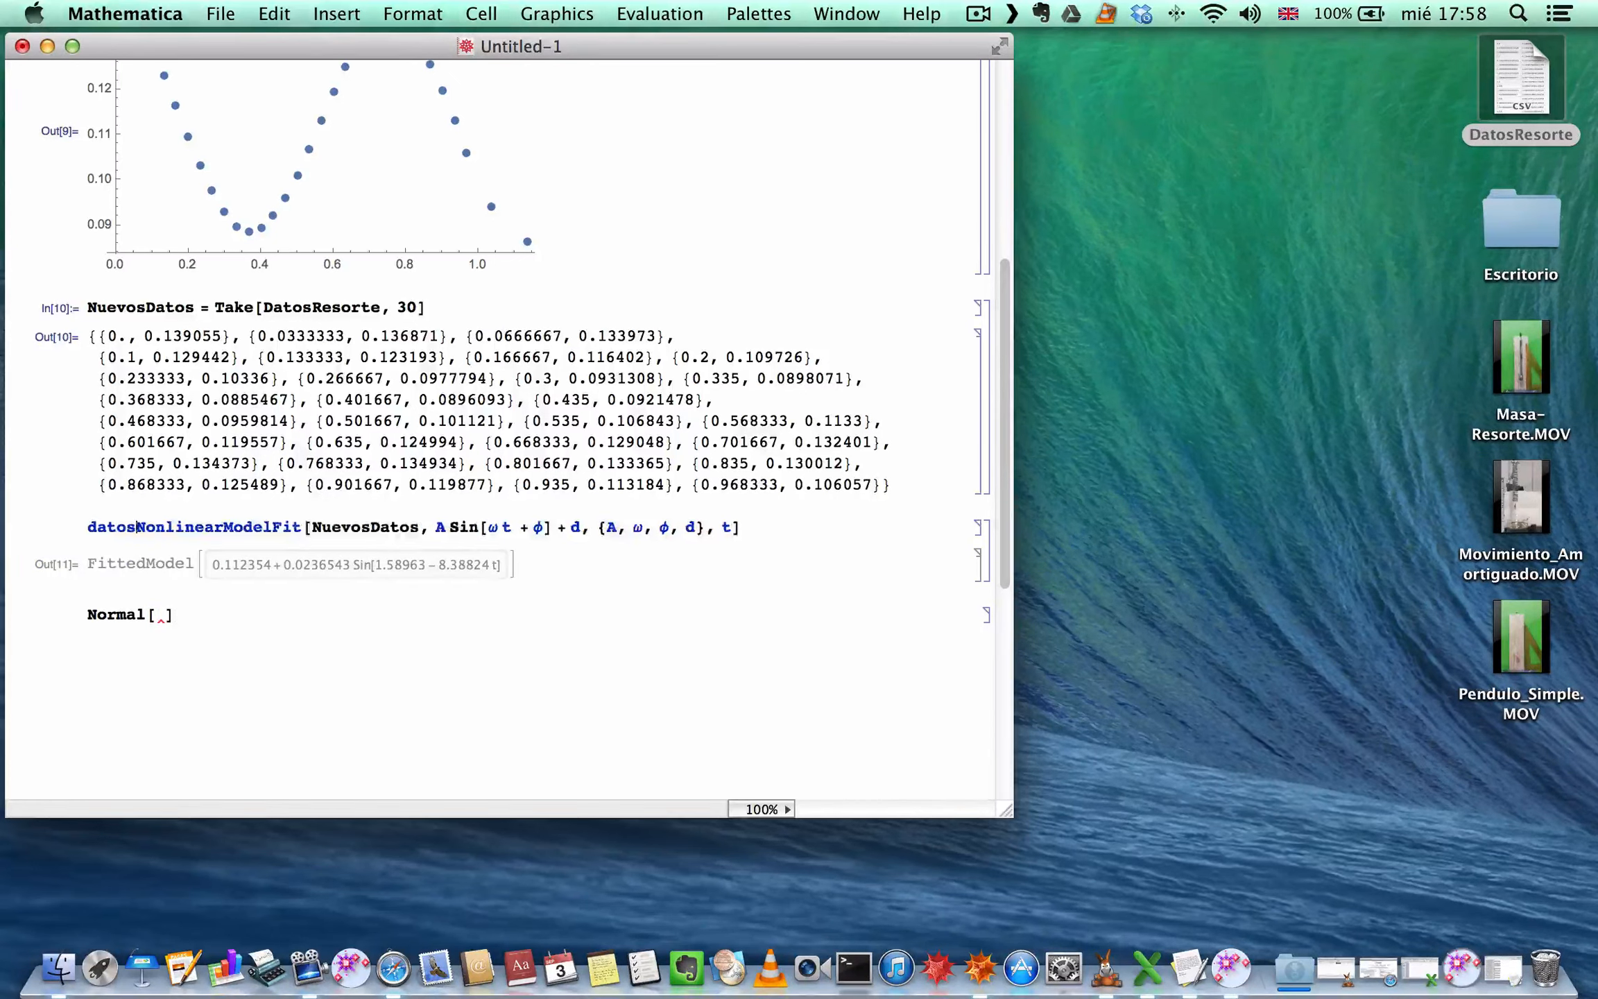
{"action": "type", "text": "dos ="}
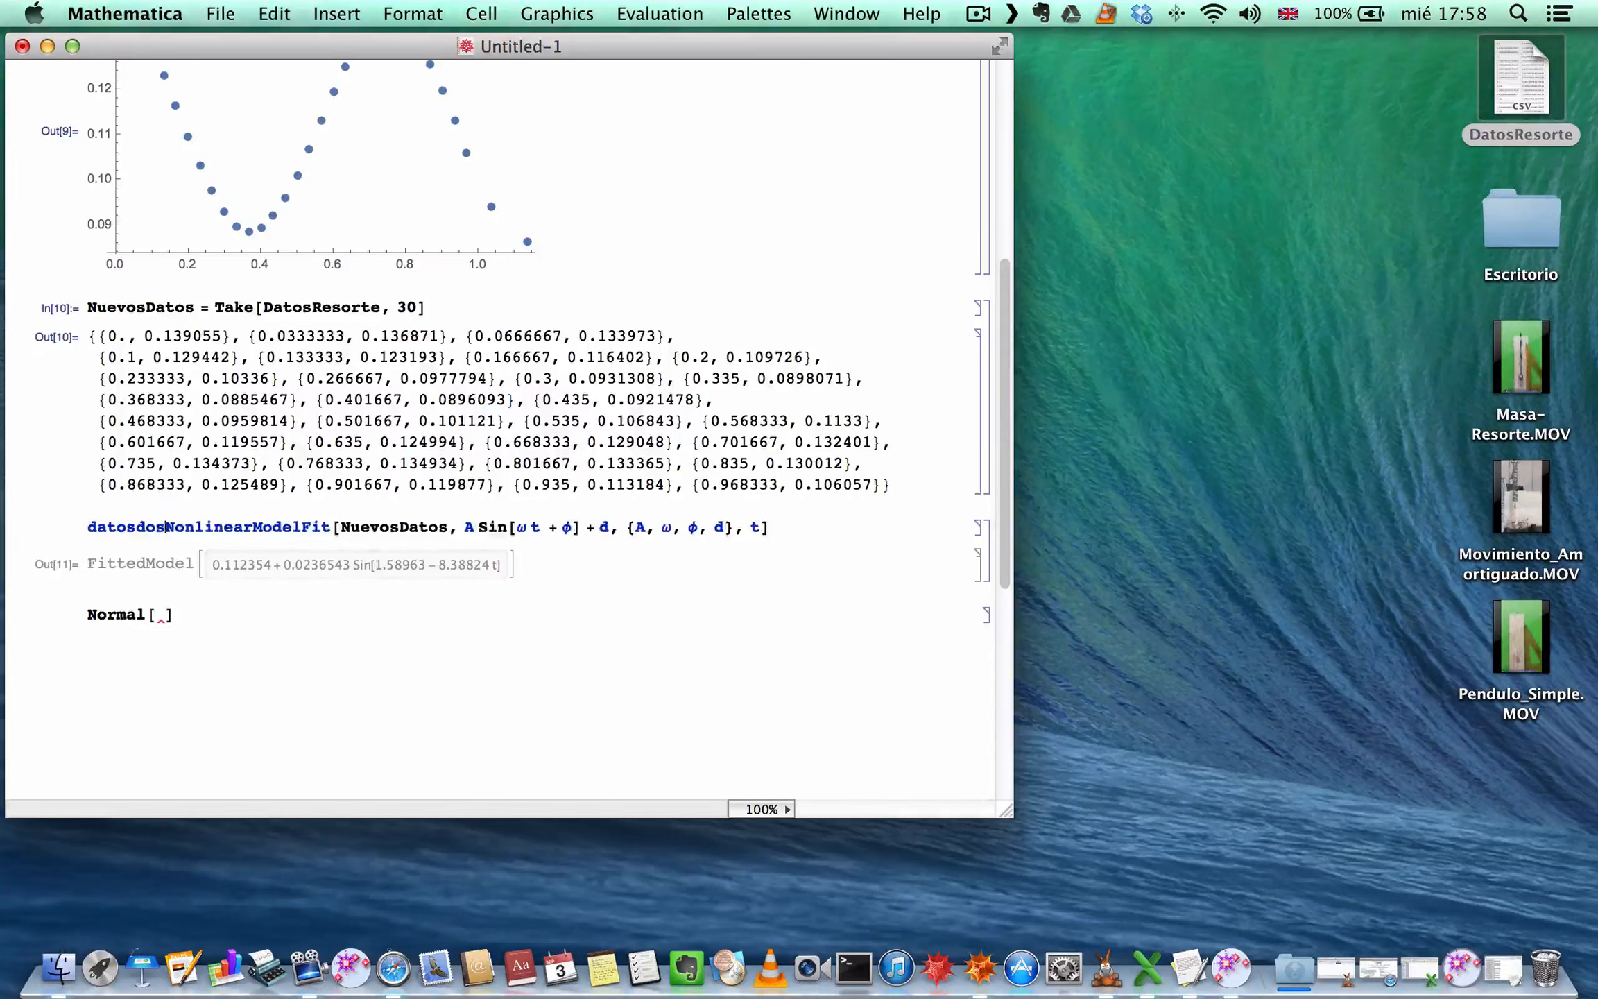
{"action": "key", "text": "shift+Return"}
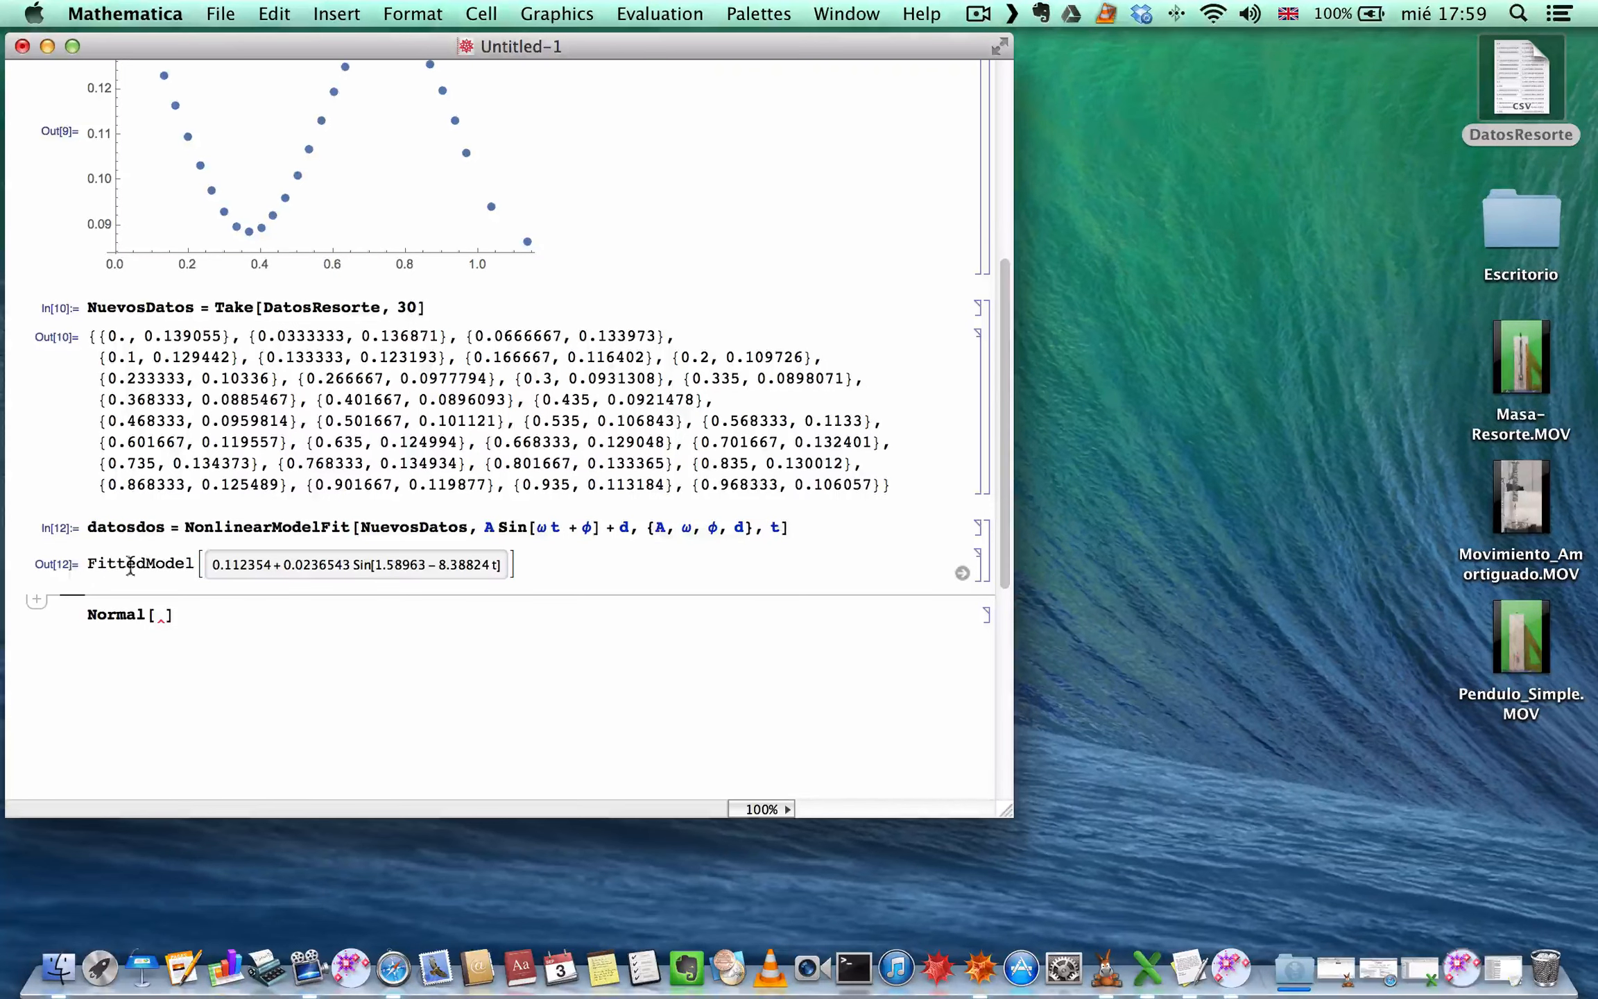
Step: Copy the name datosdos into the empty Normal[] expression and evaluate Normal[datosdos]
{"action": "double_click", "coordinate": [143, 527]}
{"action": "key", "text": "super+c"}
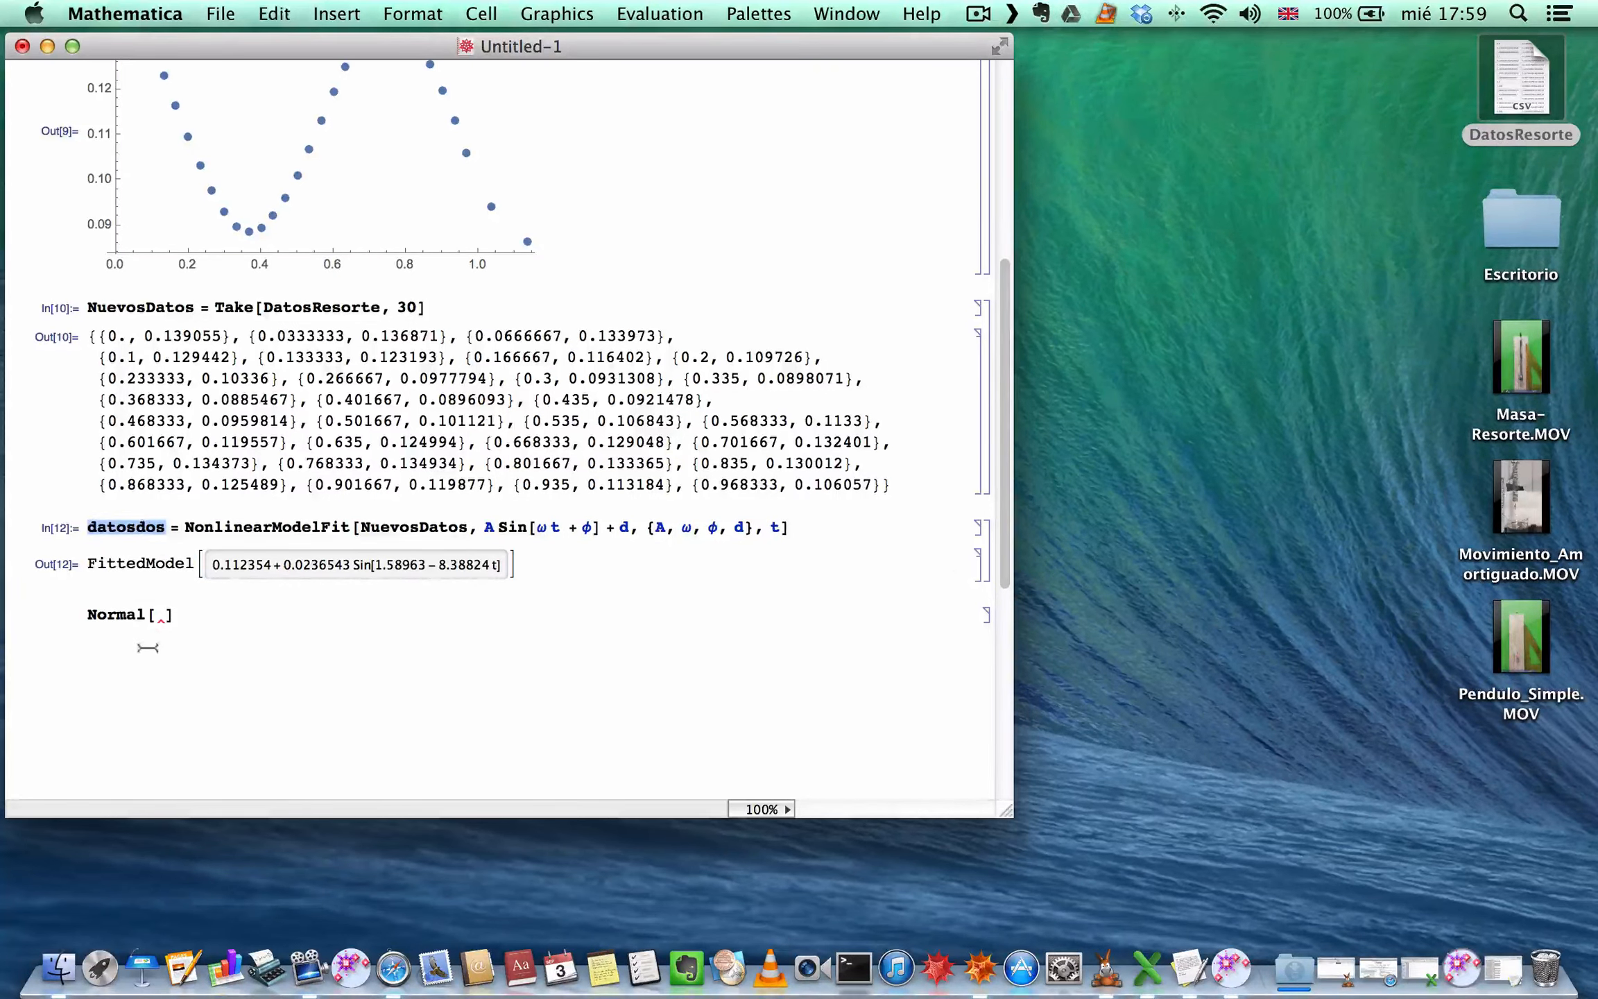
{"action": "left_click", "coordinate": [158, 615]}
{"action": "key", "text": "super+v"}
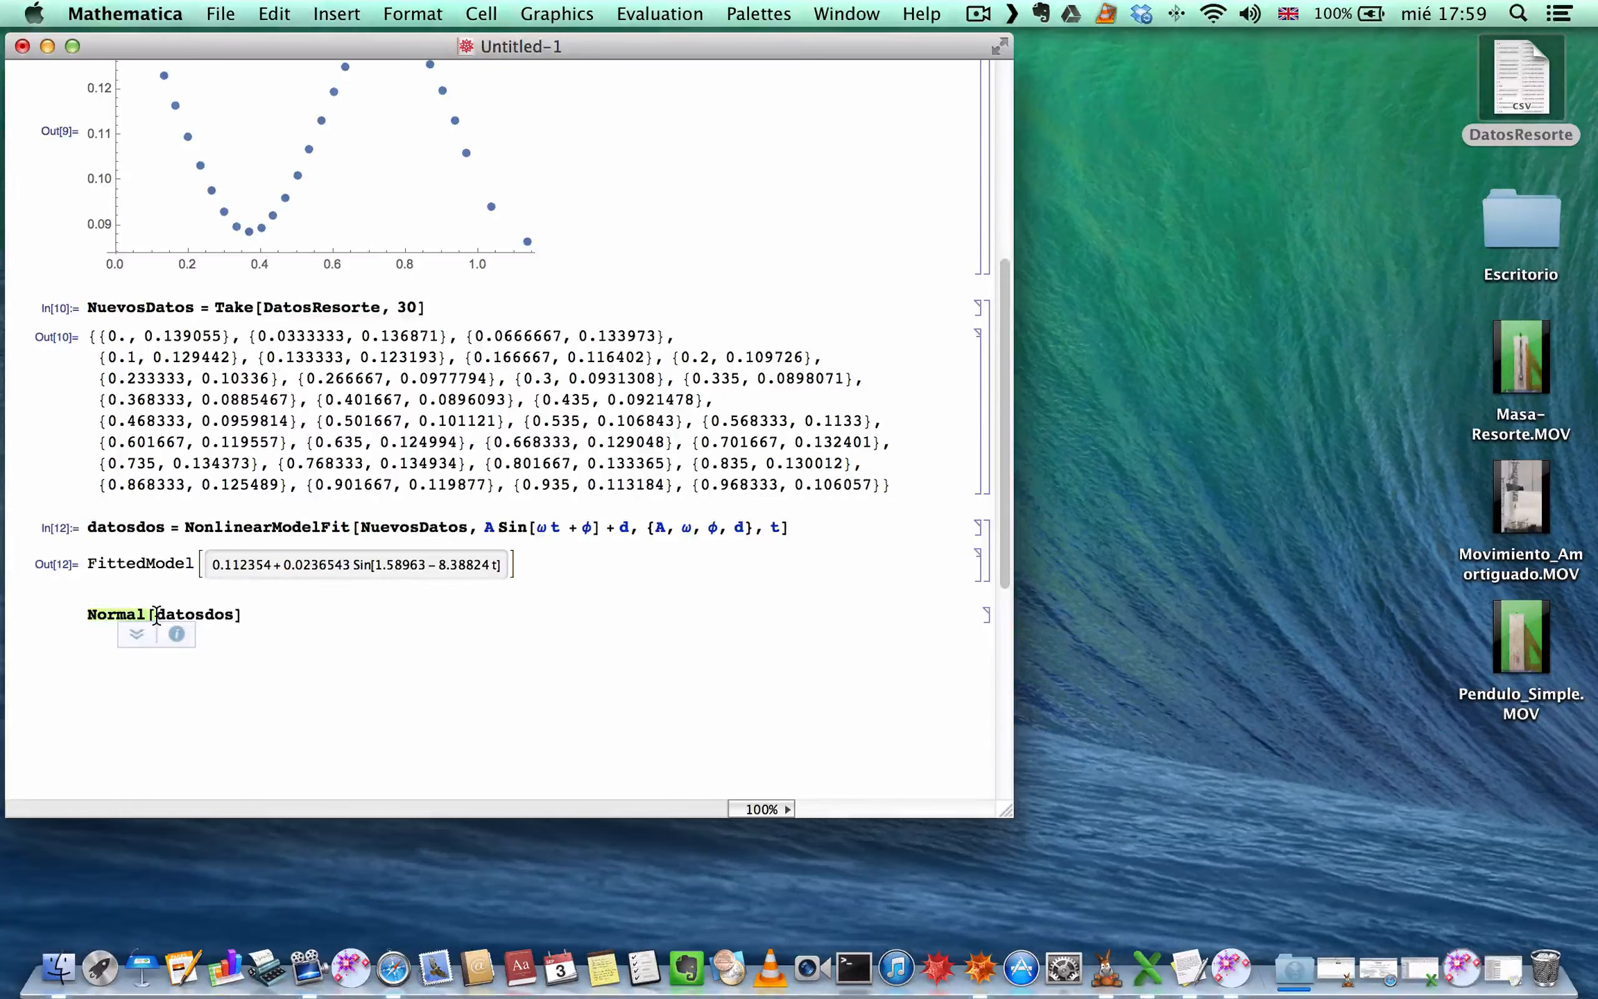
{"action": "key", "text": "shift+Return"}
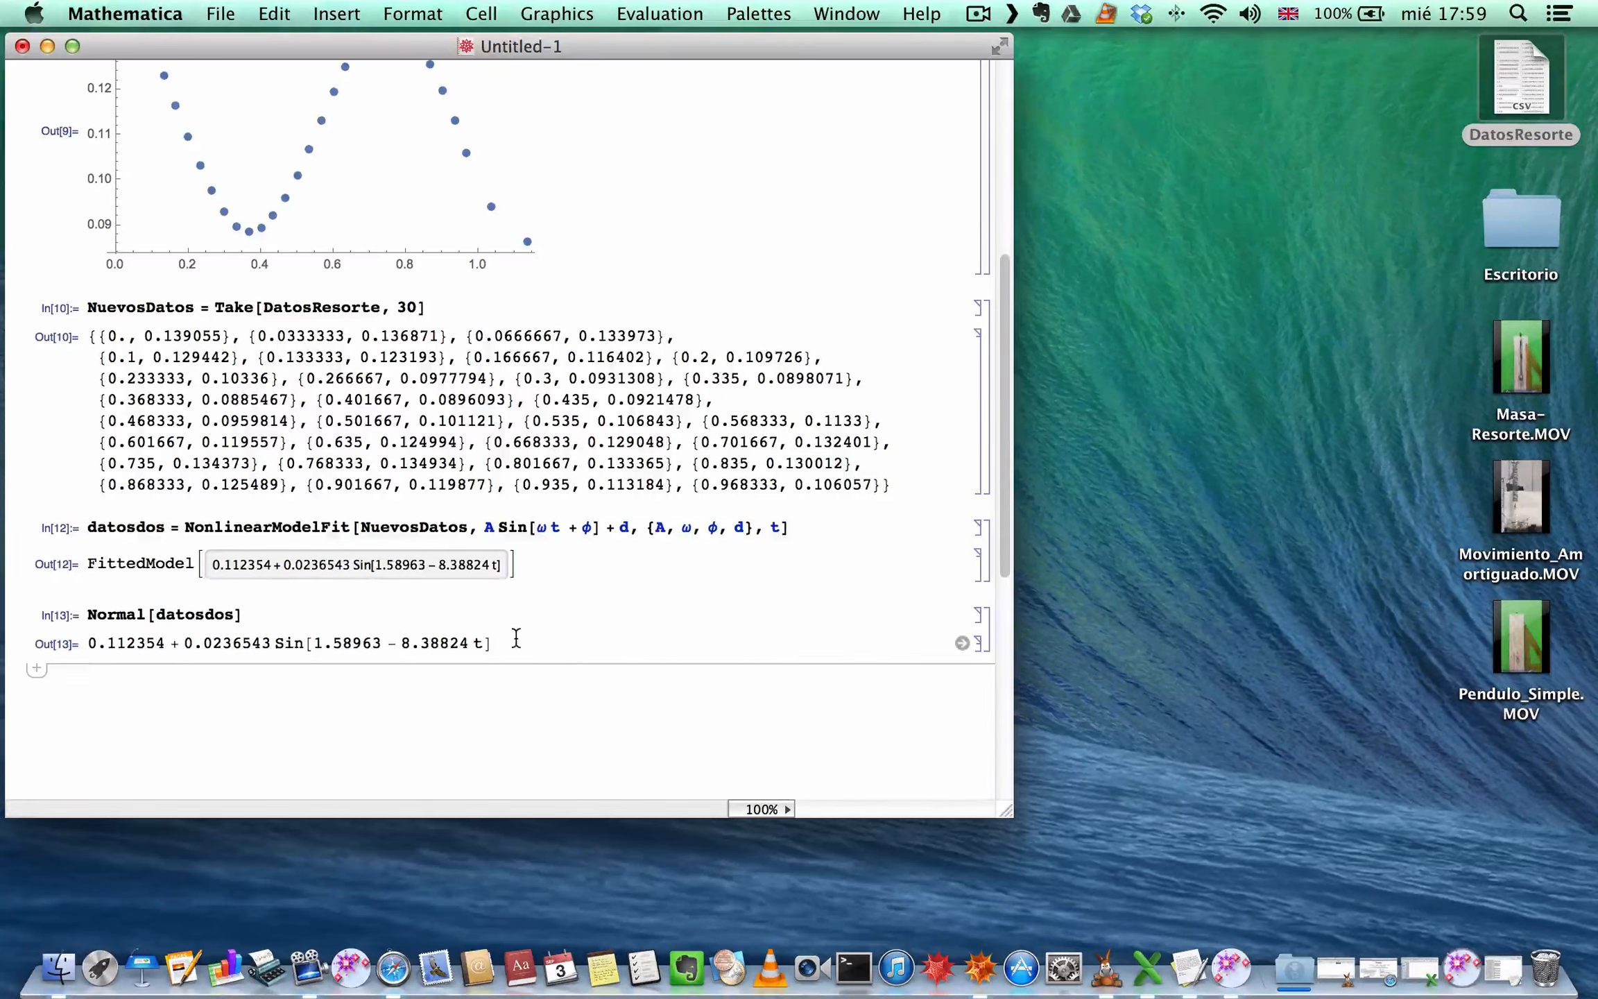
Step: Copy the fitted expression from the Normal[datosdos] output into a new Plot[] with the range {t, 0, 2}, and evaluate it
{"action": "triple_click", "coordinate": [515, 641]}
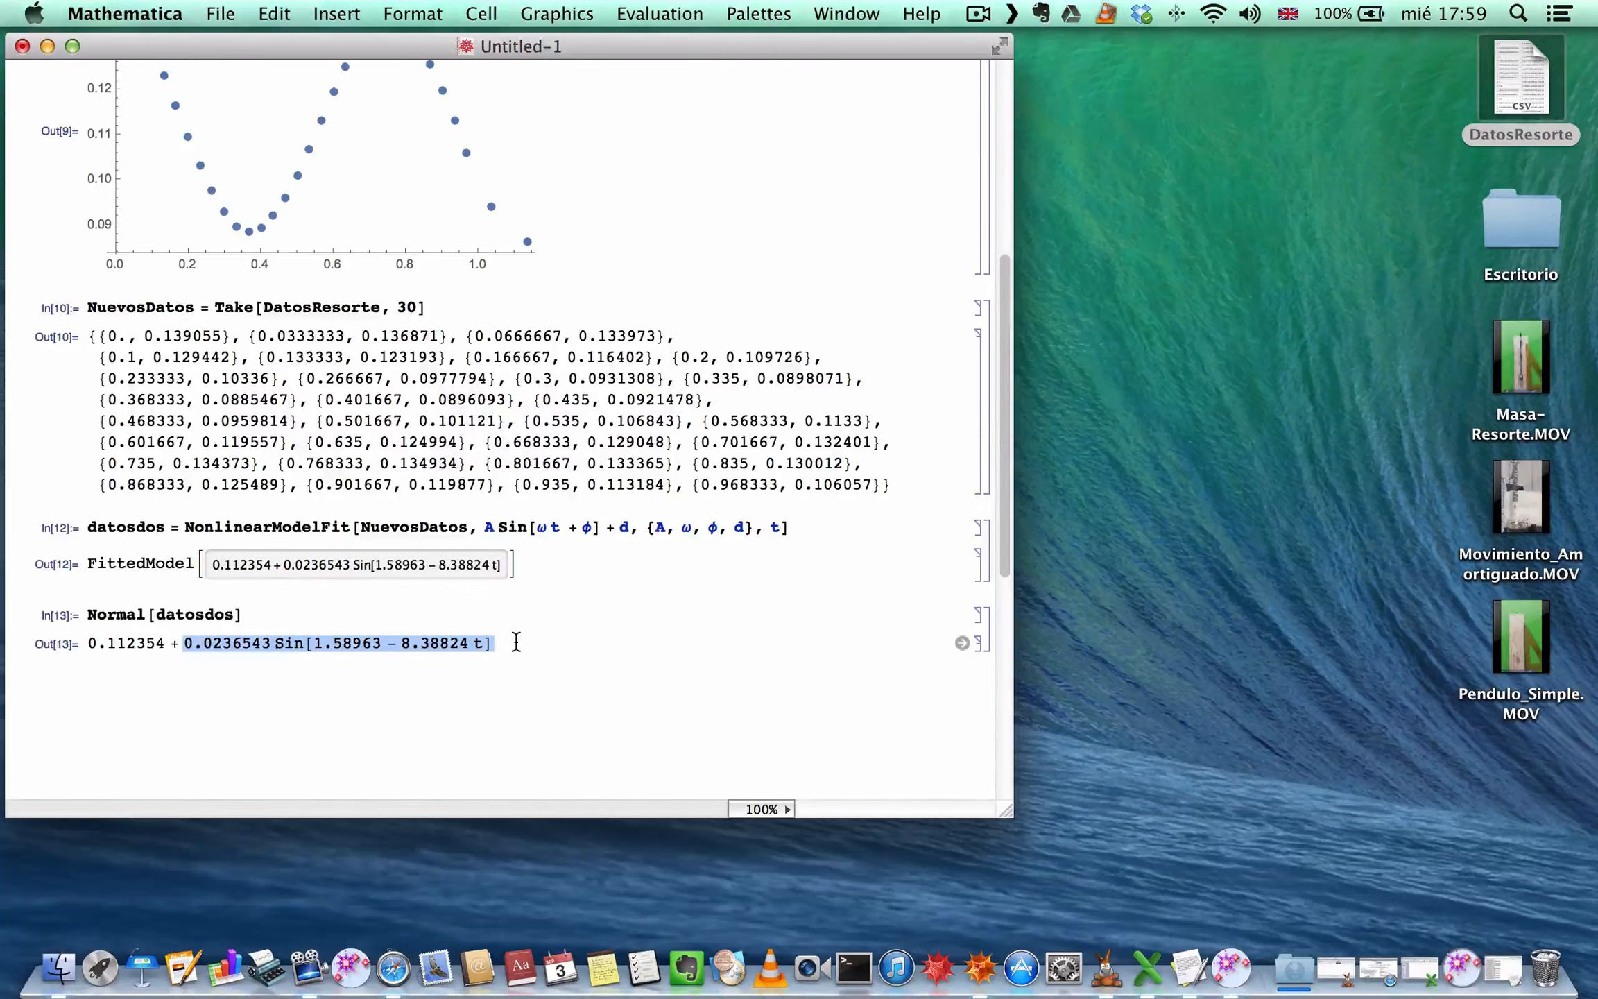
{"action": "left_click", "coordinate": [515, 641]}
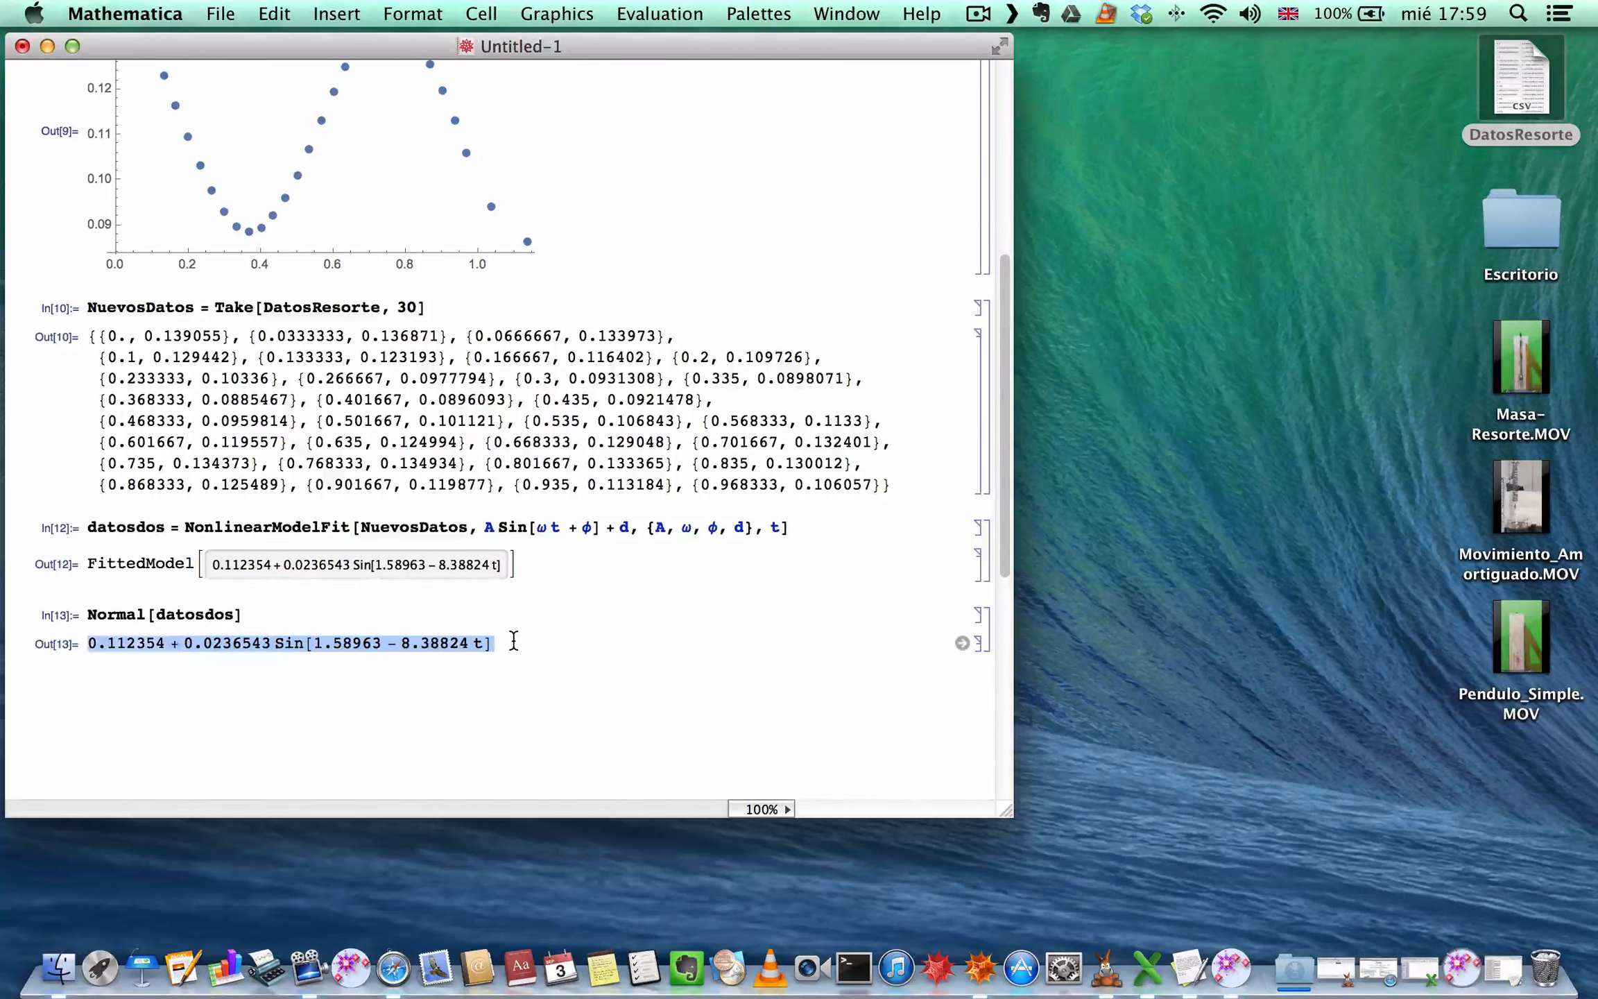
{"action": "left_click", "coordinate": [507, 680]}
{"action": "type", "text": "Plot[]"}
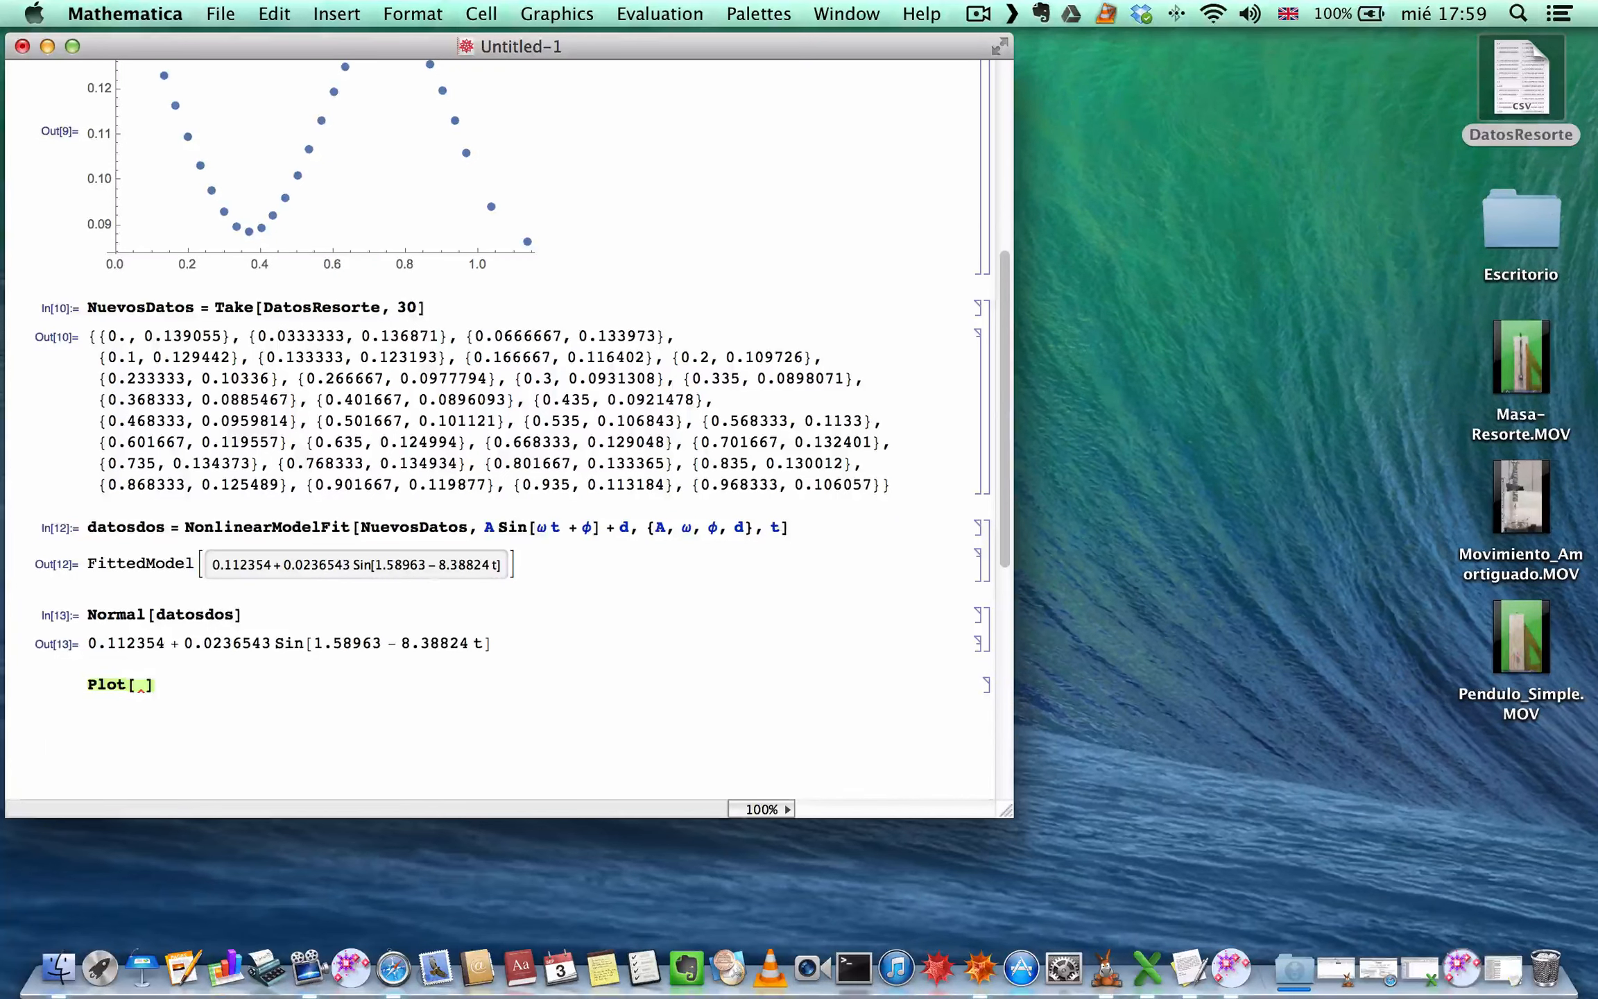
{"action": "key", "text": "super+v"}
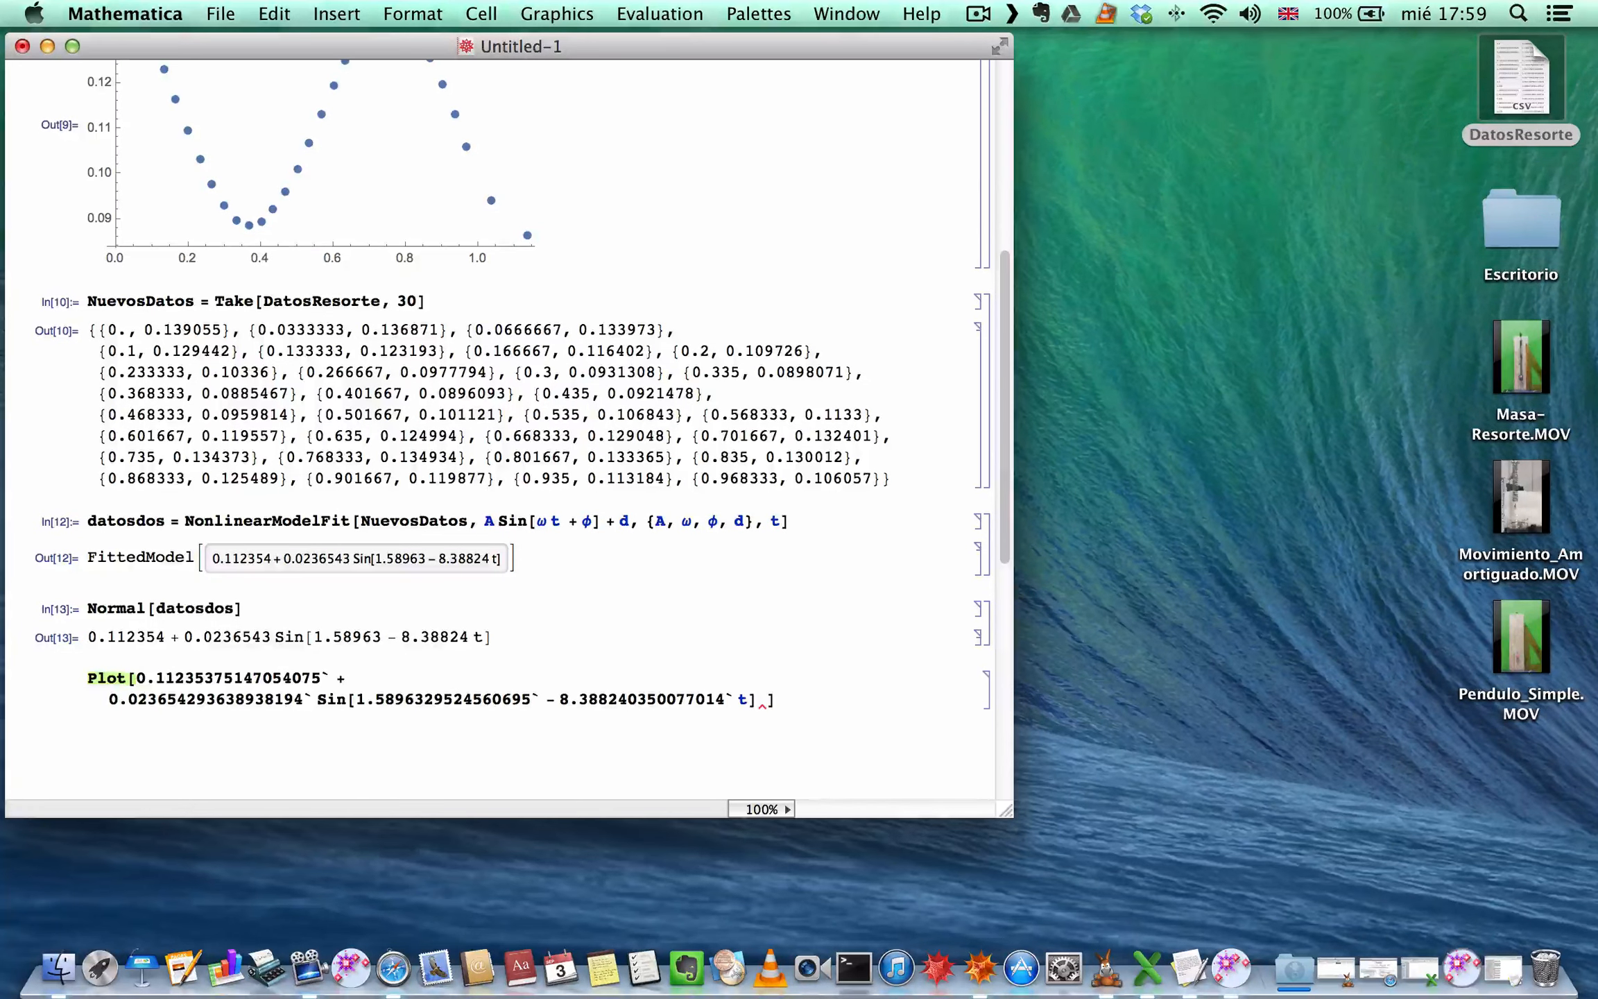
{"action": "type", "text": ", {}"}
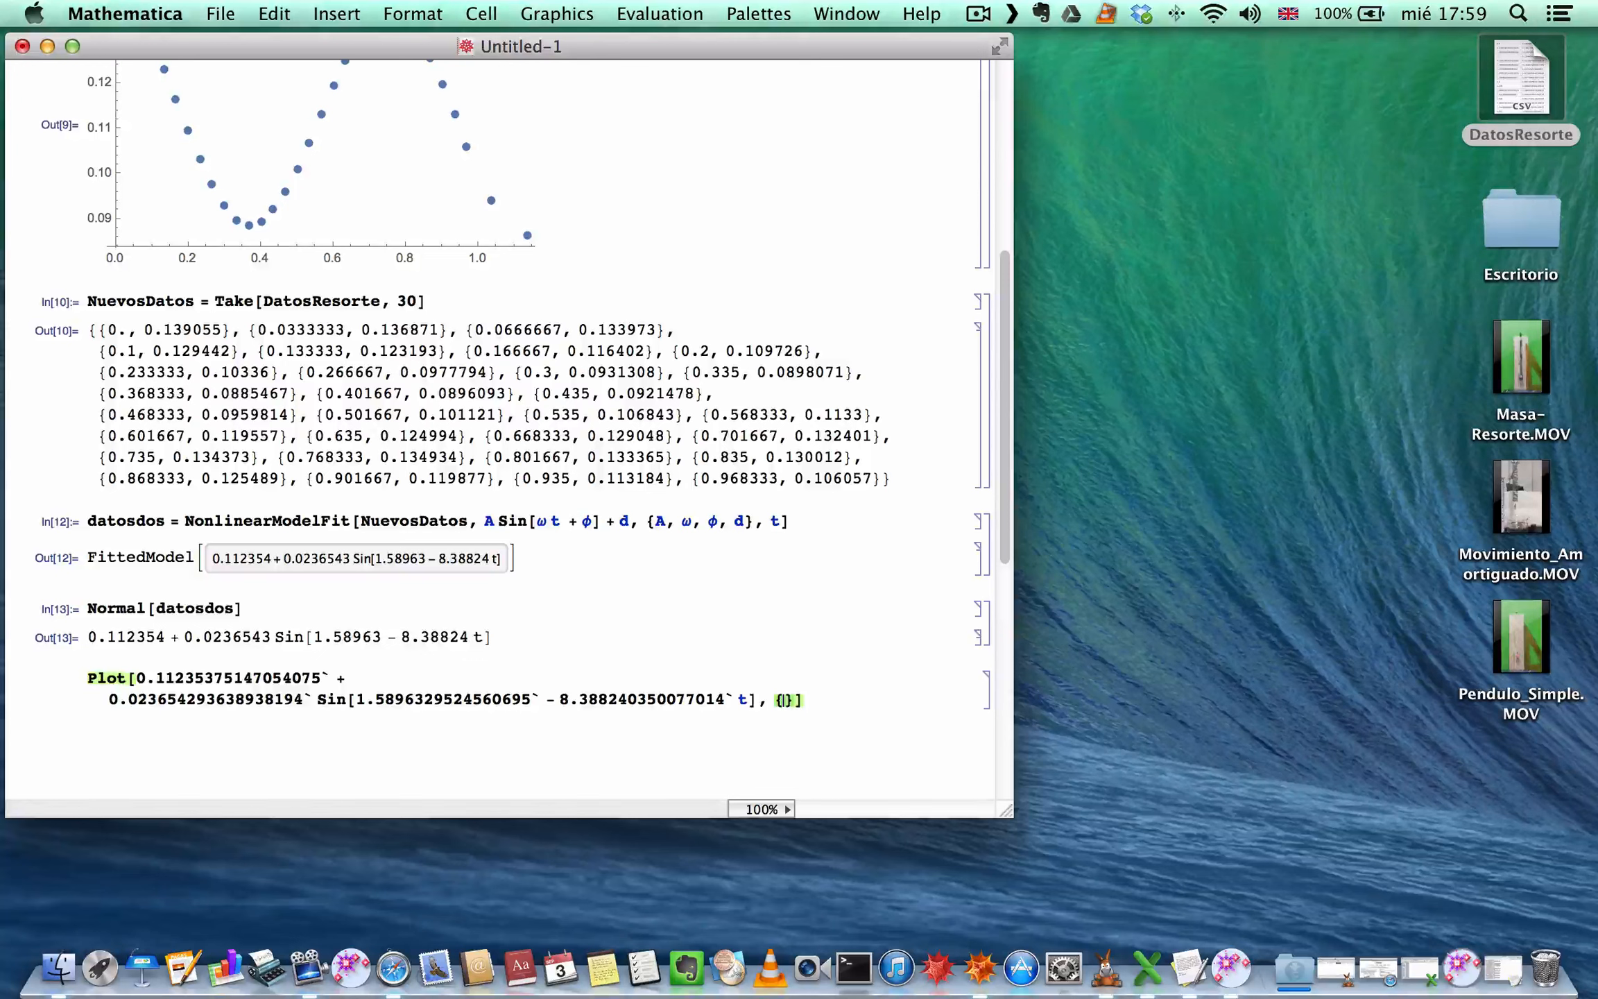
{"action": "type", "text": "t, 0, 2"}
{"action": "key", "text": "shift+Return"}
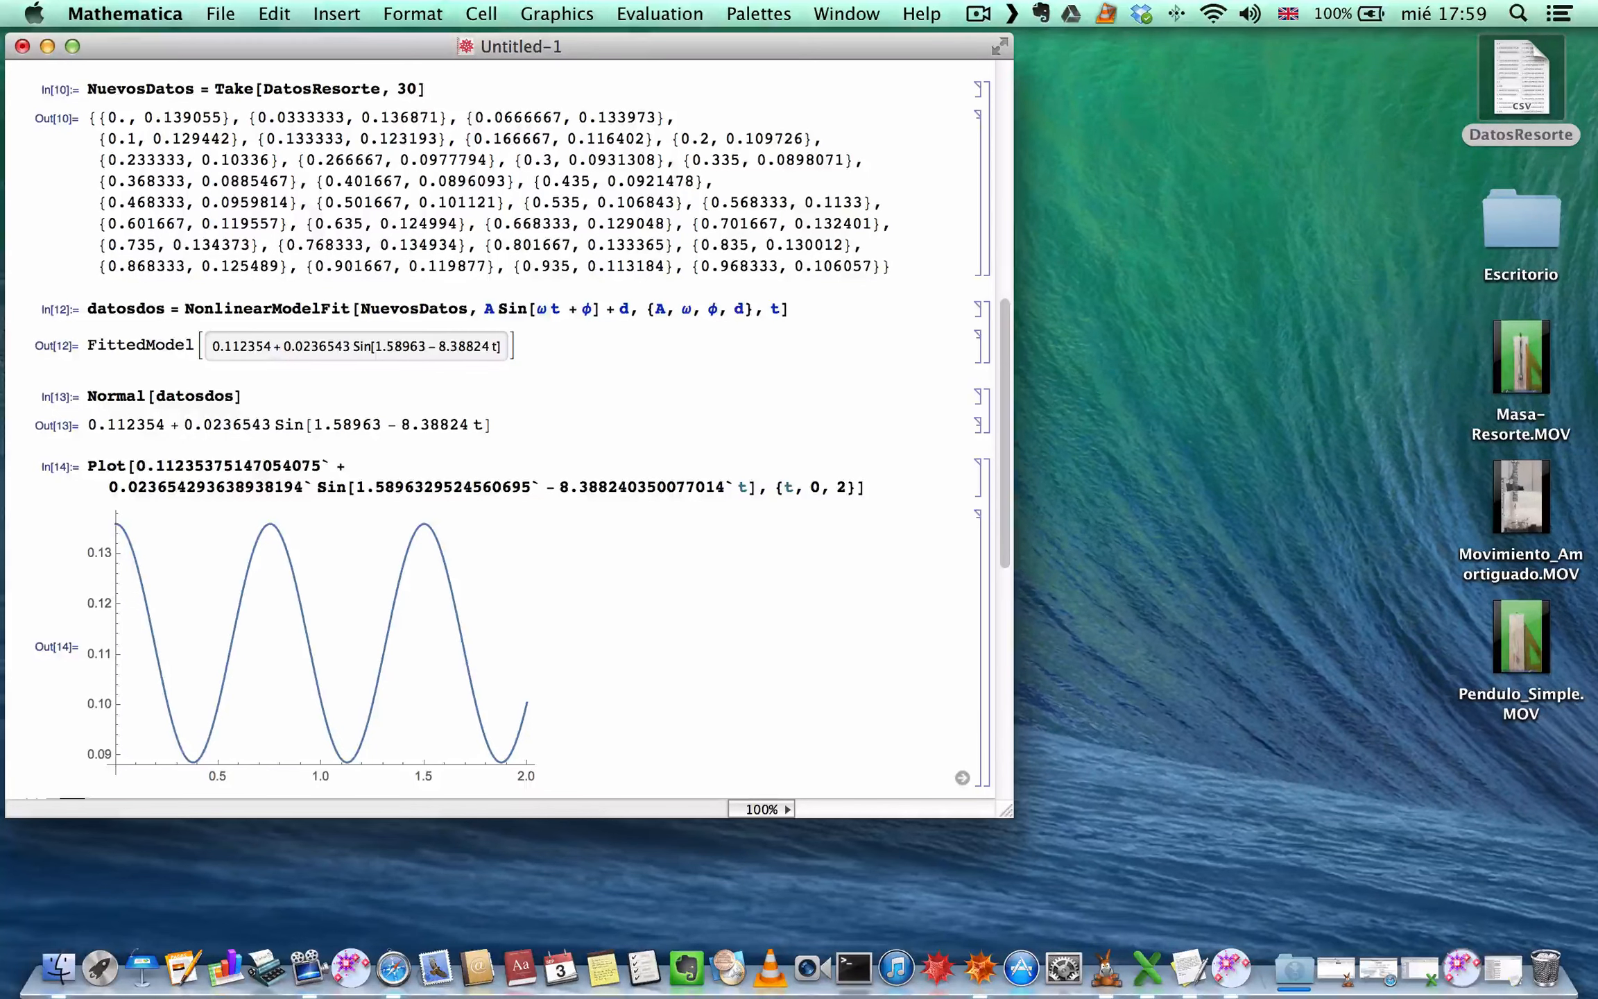
Step: Start a Show[] expression in a new cell below the curve plot, with an empty ListPlot[] on its own line inside
{"action": "scroll", "coordinate": [500, 430], "scroll_direction": "down", "scroll_amount": 5}
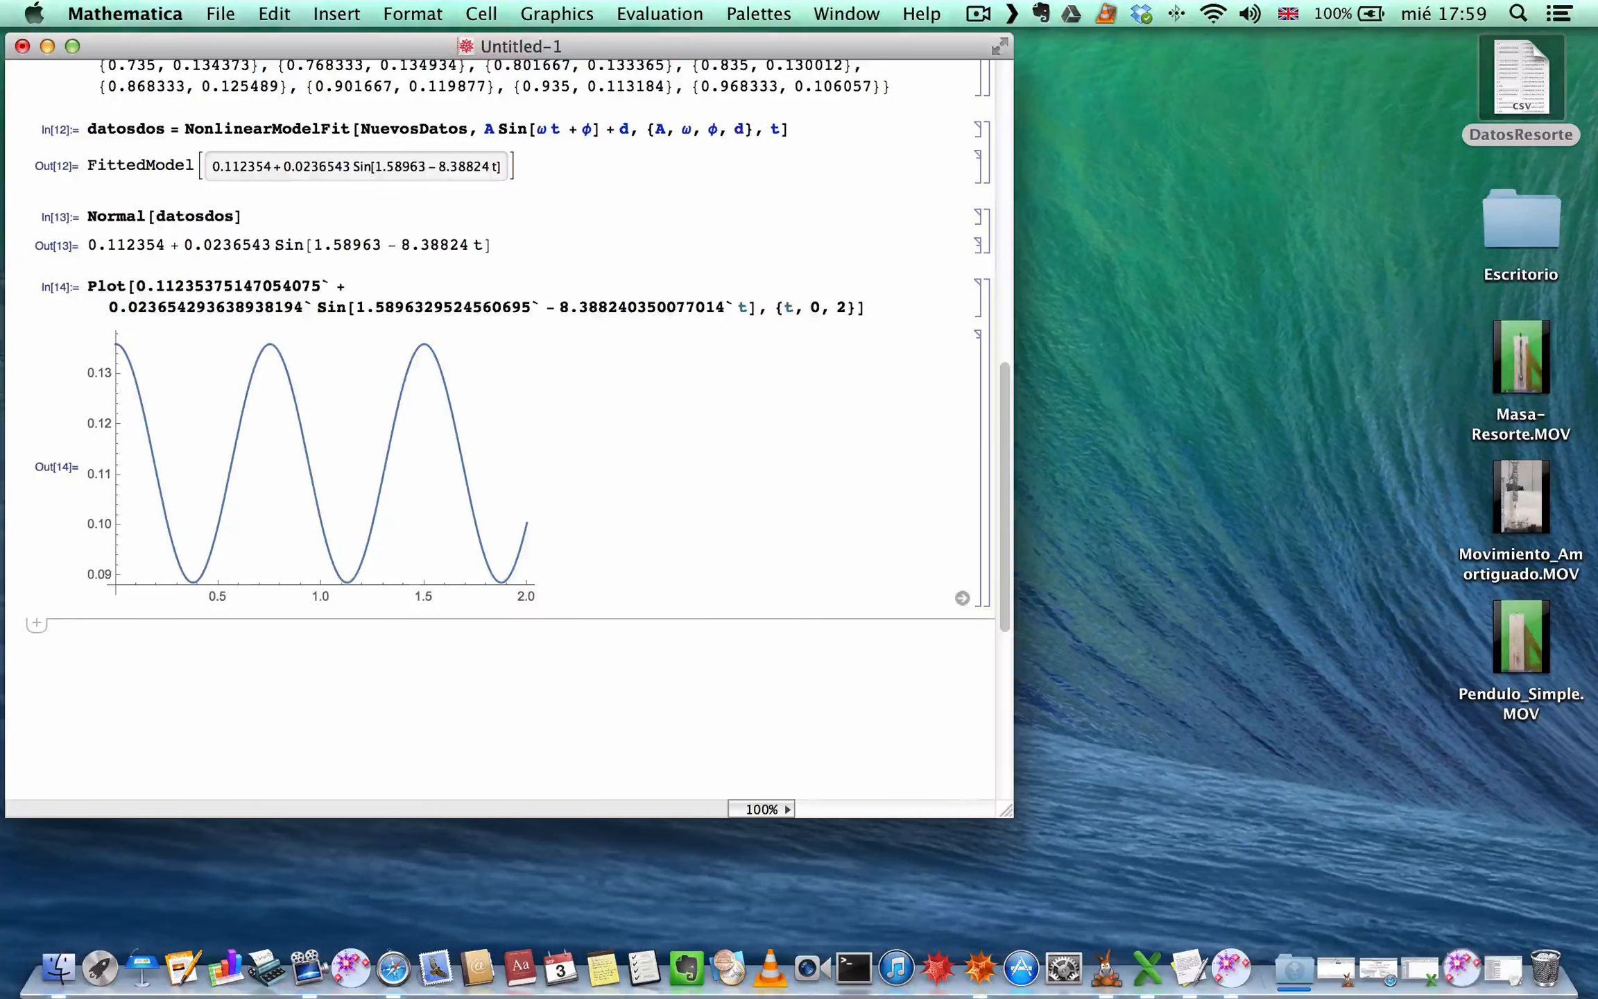
{"action": "type", "text": "Show["}
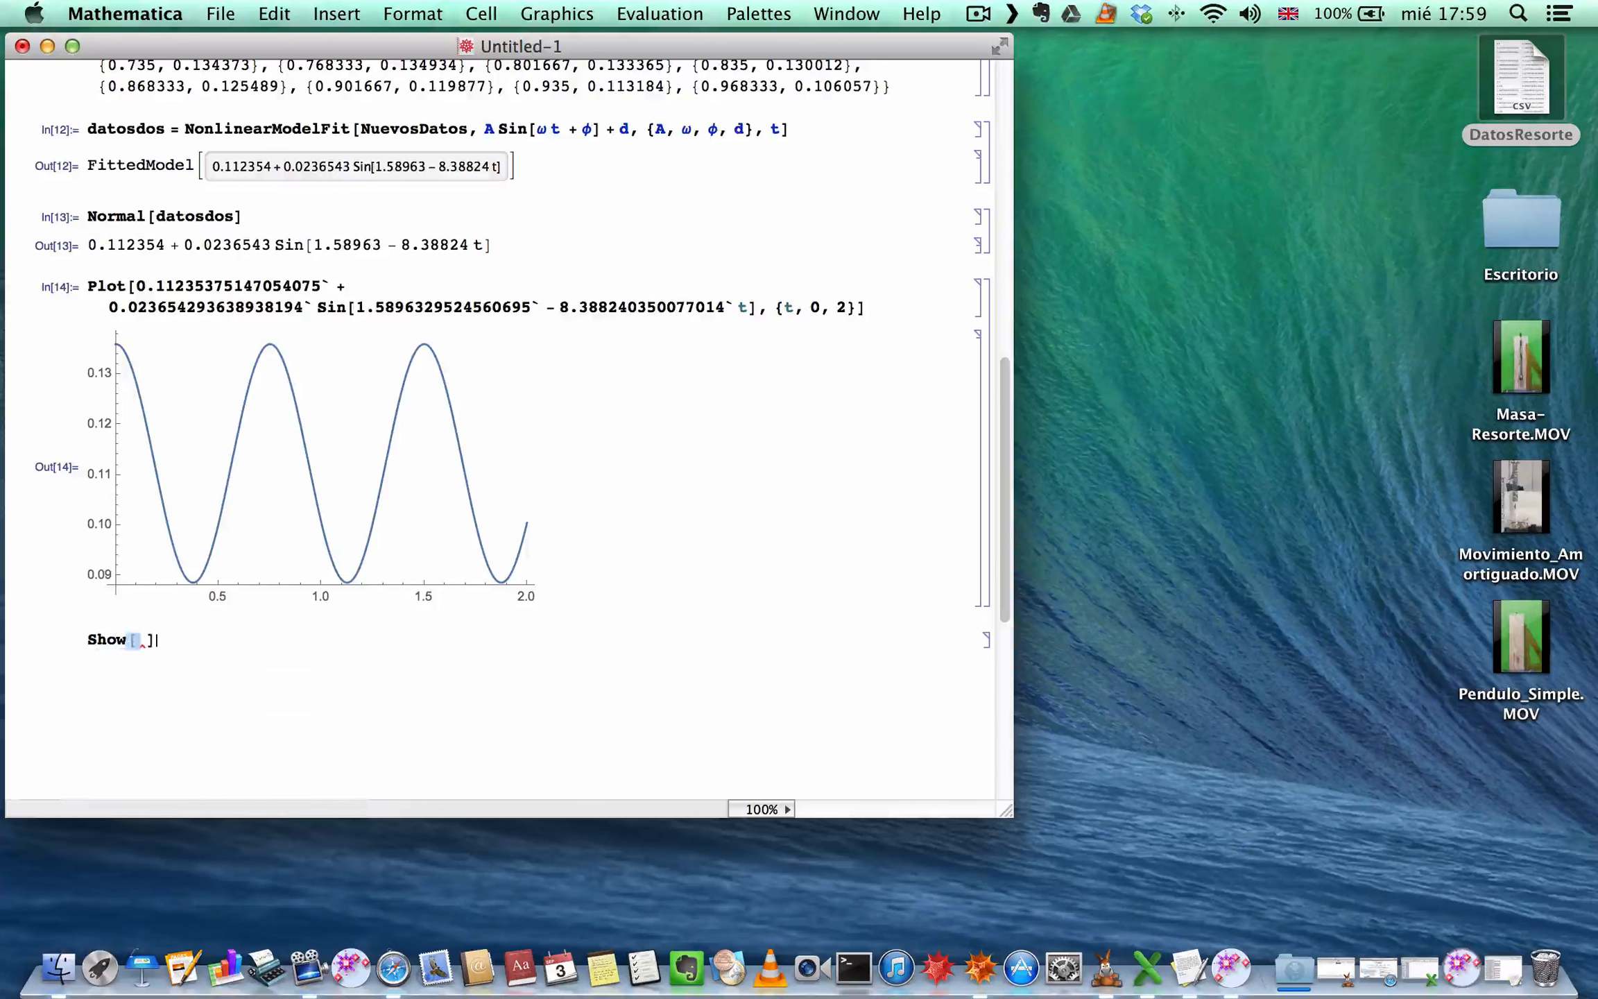
{"action": "key", "text": "Return"}
{"action": "key", "text": "Return"}
{"action": "key", "text": "Up"}
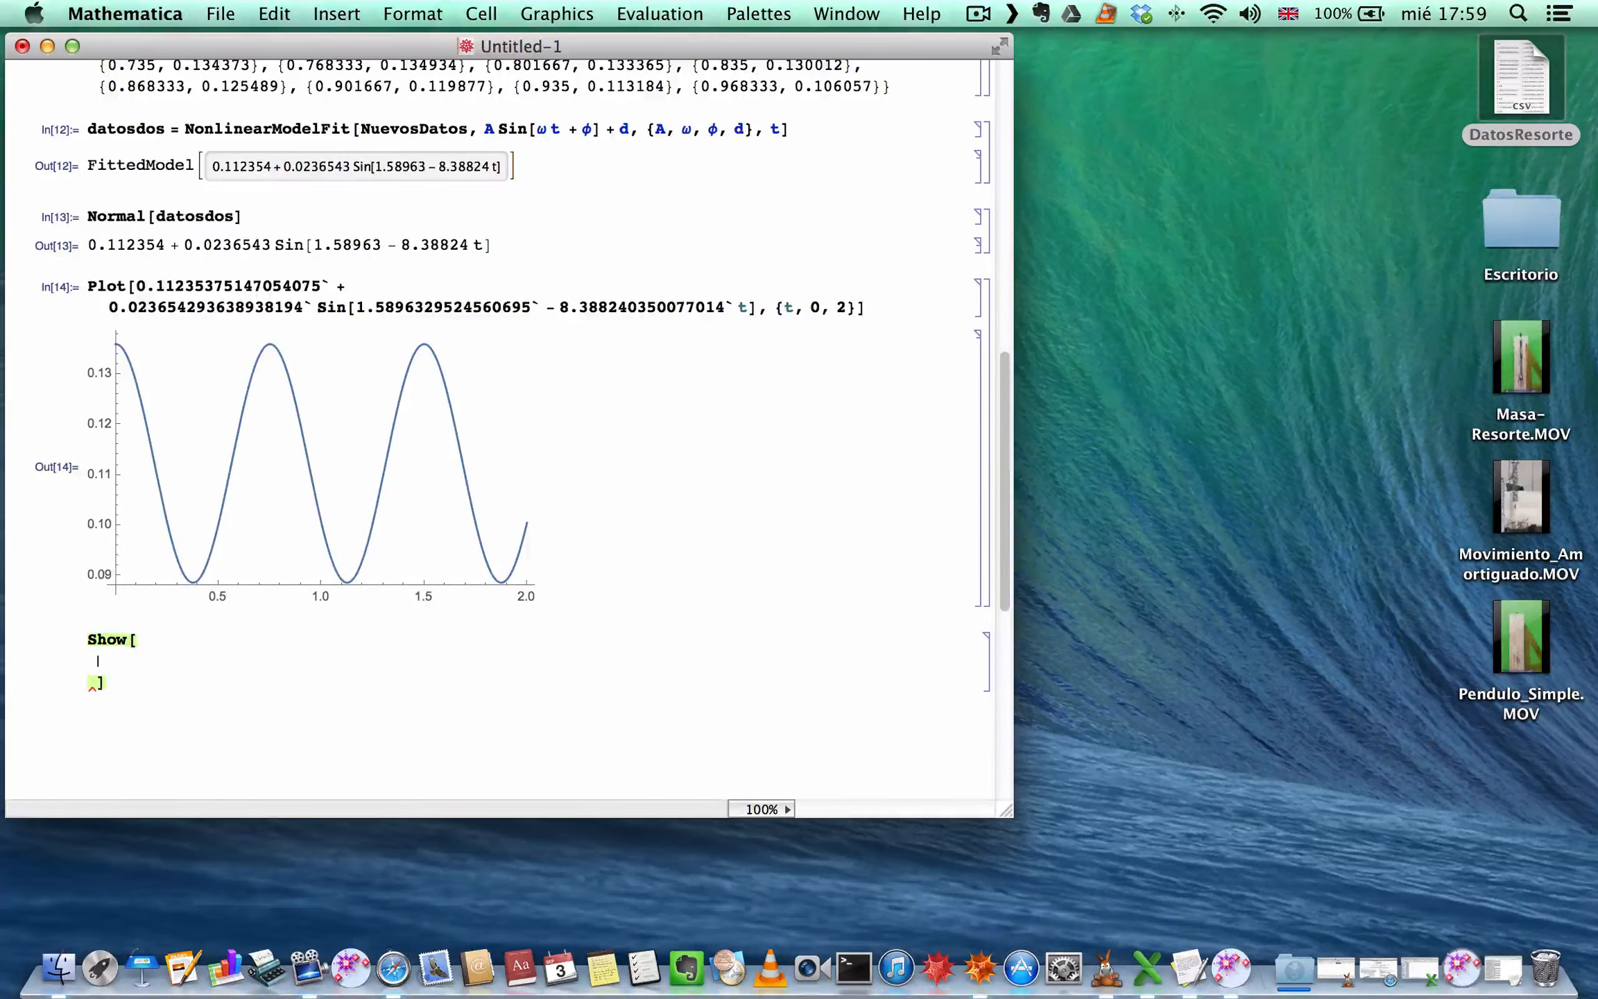
{"action": "type", "text": "ListPlot"}
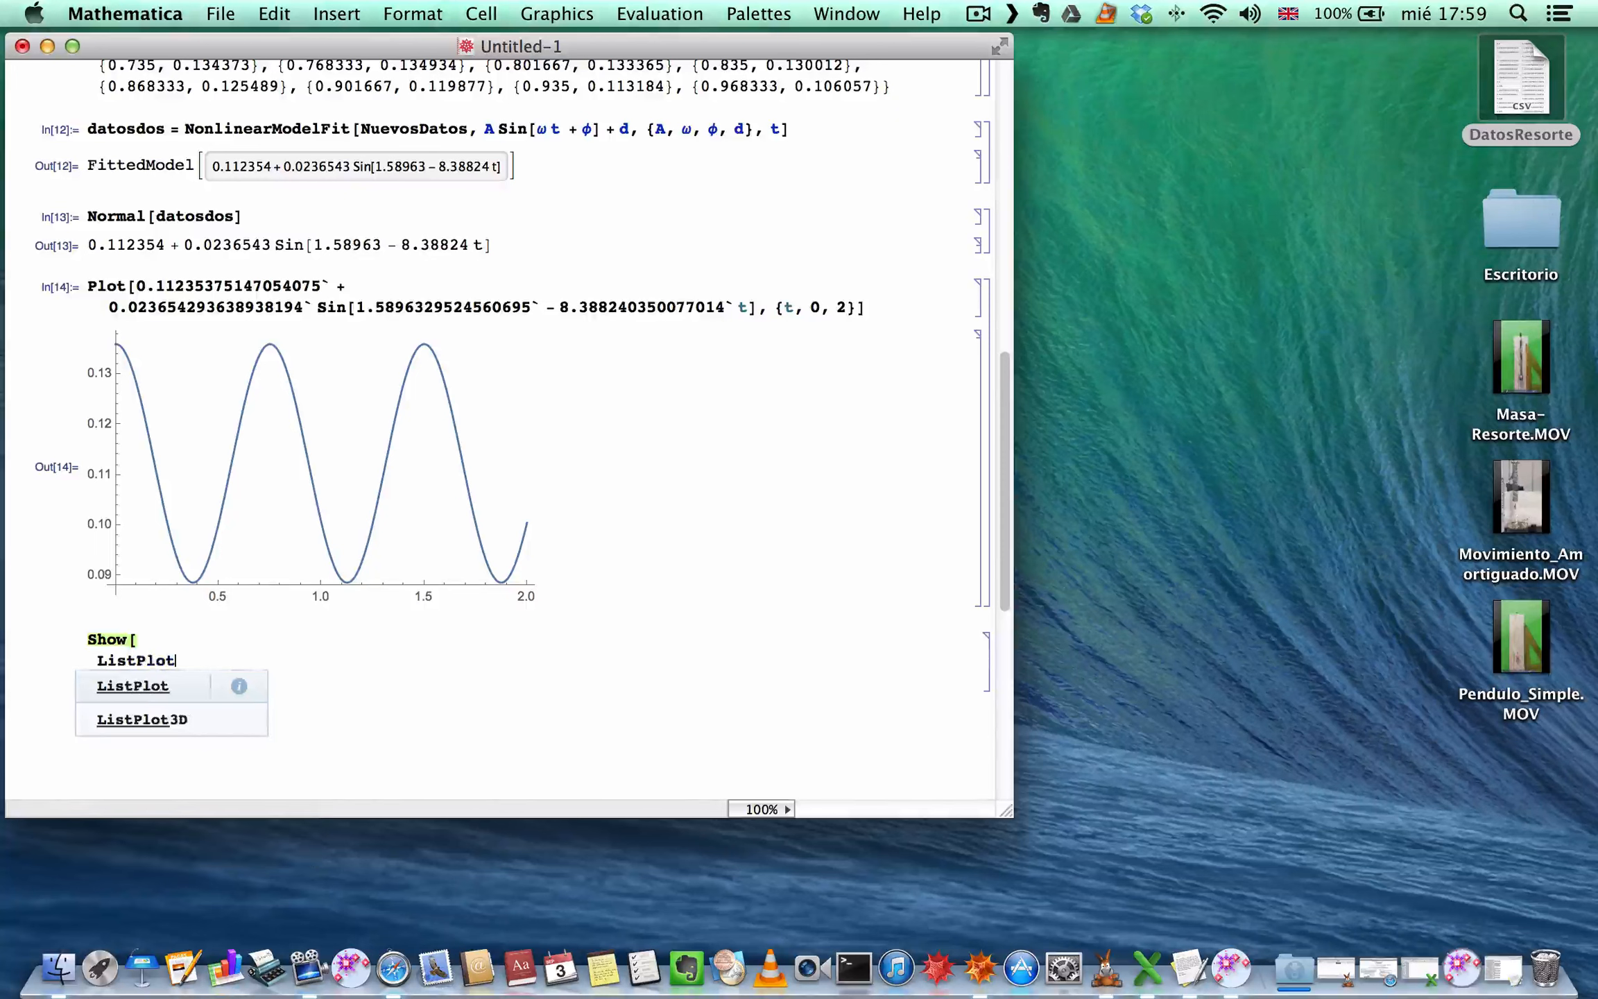
{"action": "type", "text": "["}
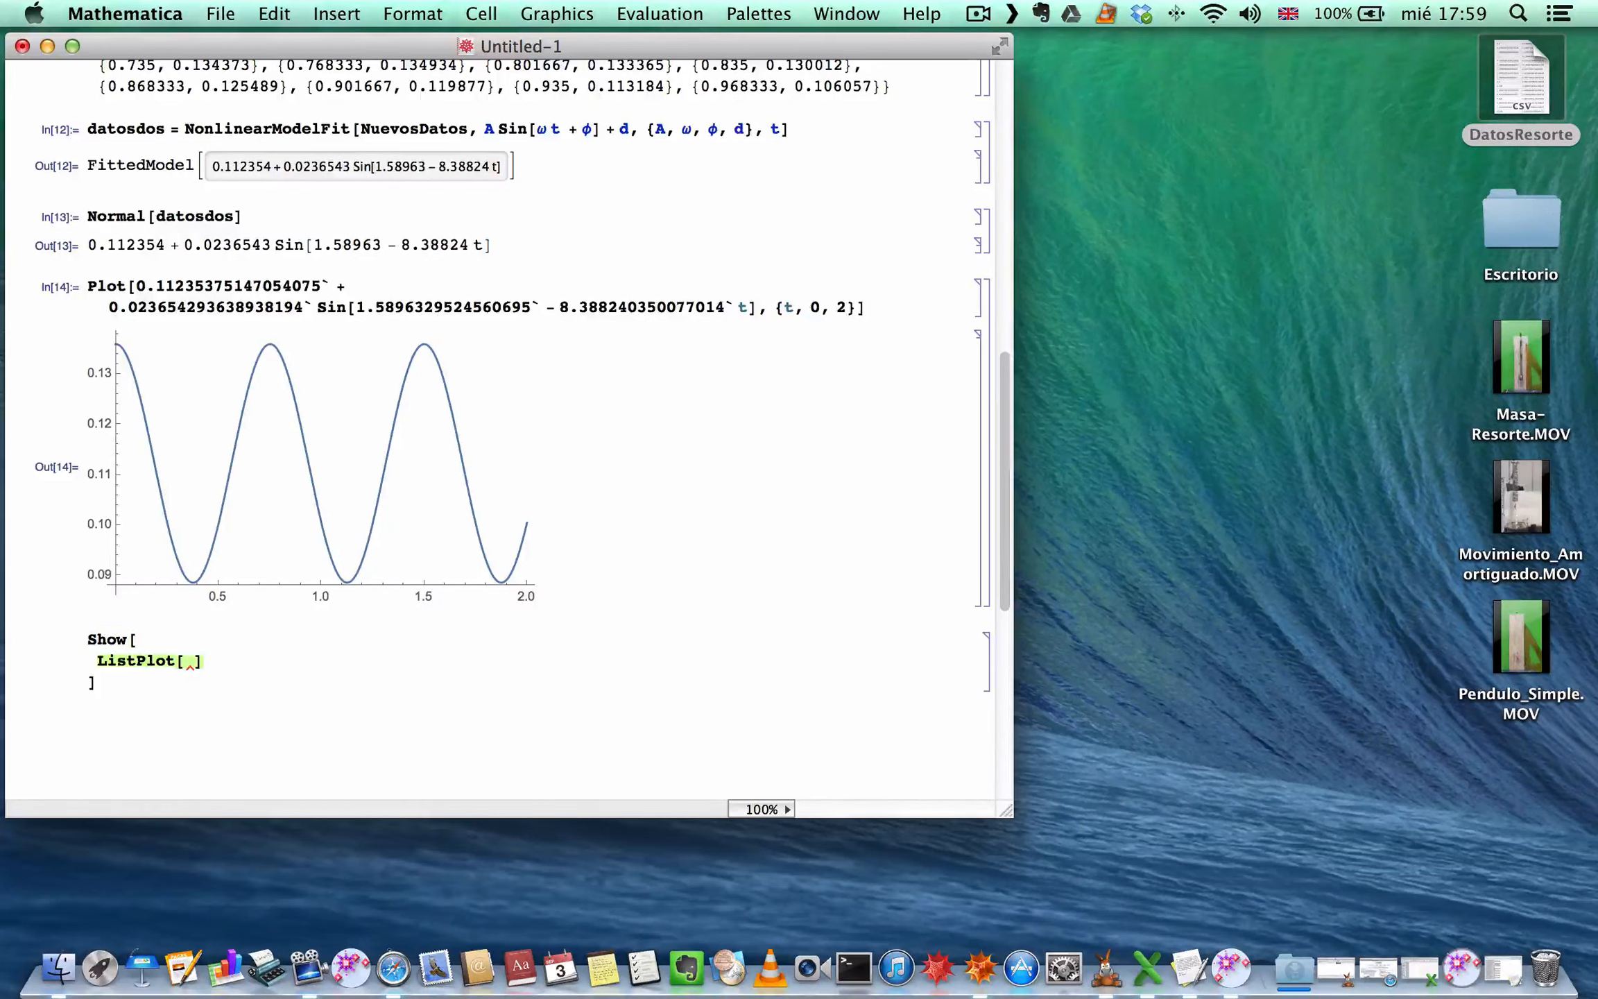
Step: Copy the name NuevosDatos from its definition and use it as the argument of ListPlot inside Show
{"action": "type", "text": "dad"}
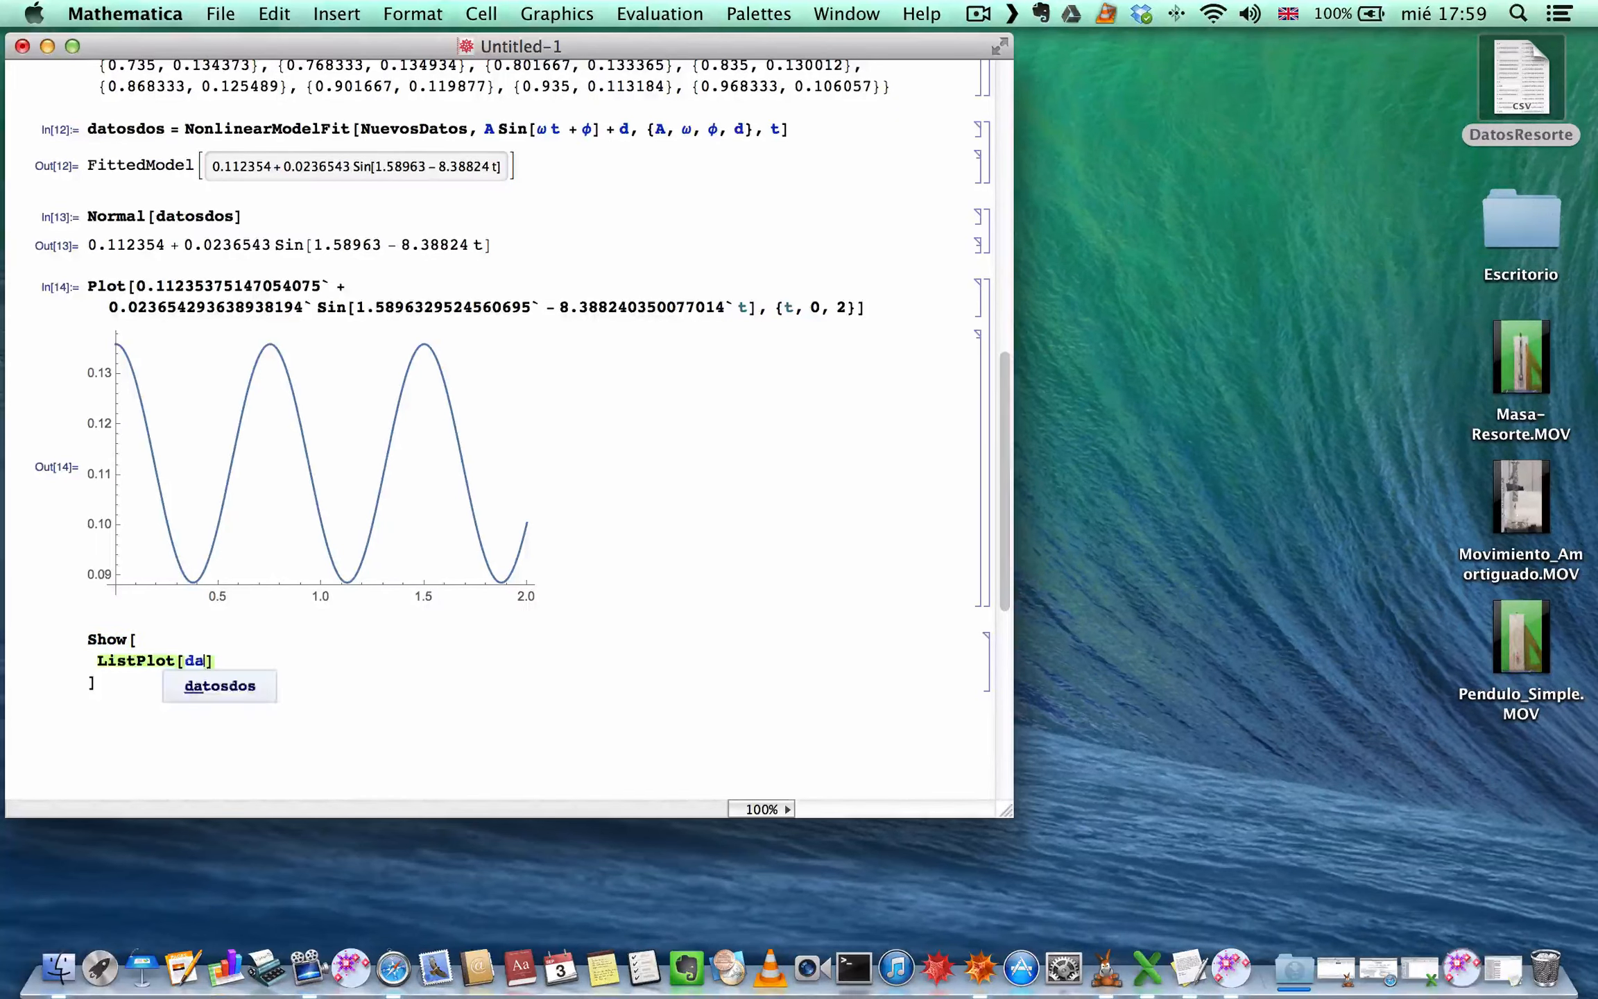
{"action": "key", "text": "BackSpace"}
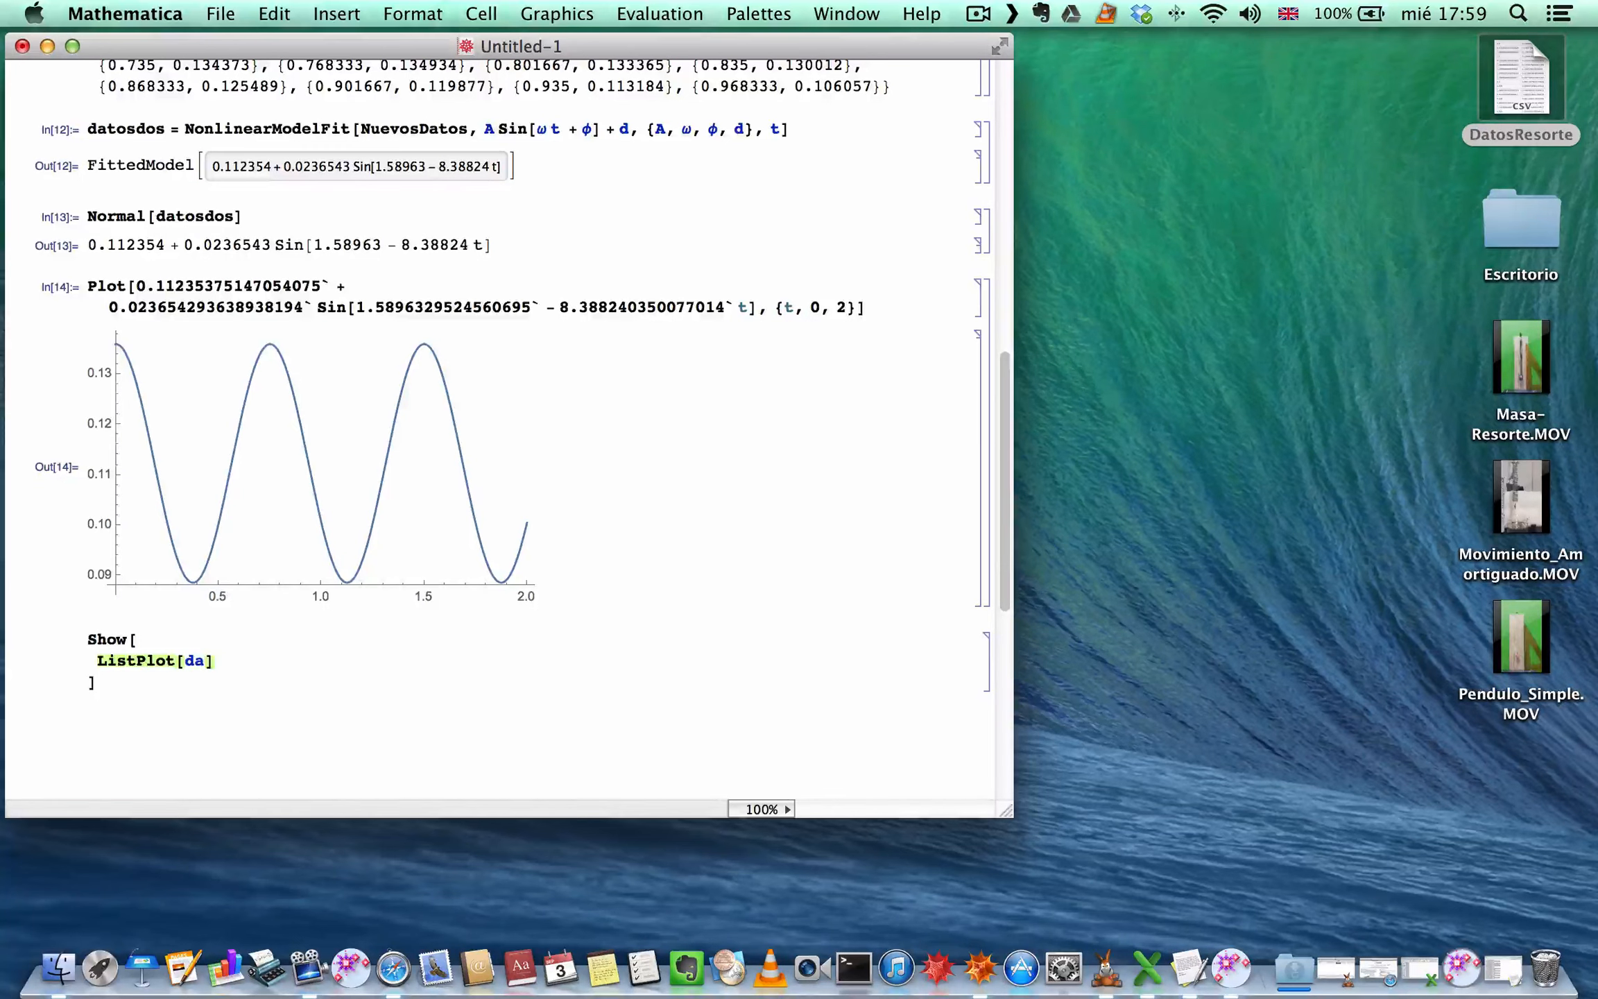
{"action": "scroll", "coordinate": [825, 553], "scroll_direction": "up", "scroll_amount": 5}
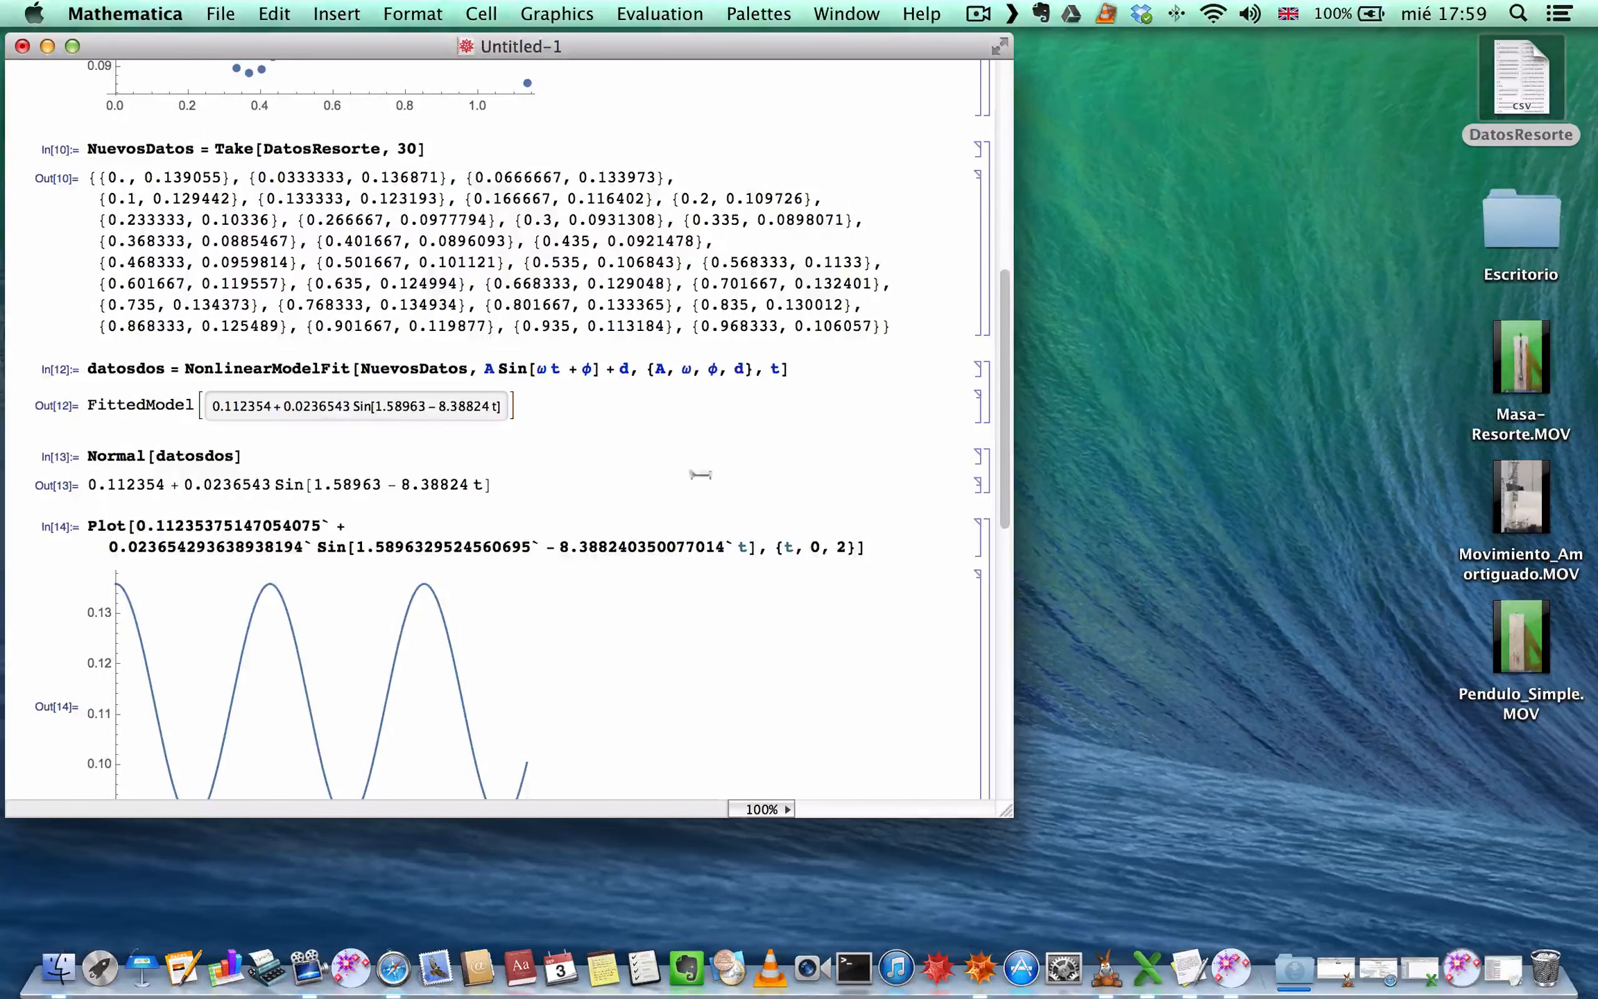
{"action": "double_click", "coordinate": [174, 148]}
{"action": "scroll", "coordinate": [391, 489], "scroll_direction": "down", "scroll_amount": 3}
{"action": "scroll", "coordinate": [391, 488], "scroll_direction": "down", "scroll_amount": 4}
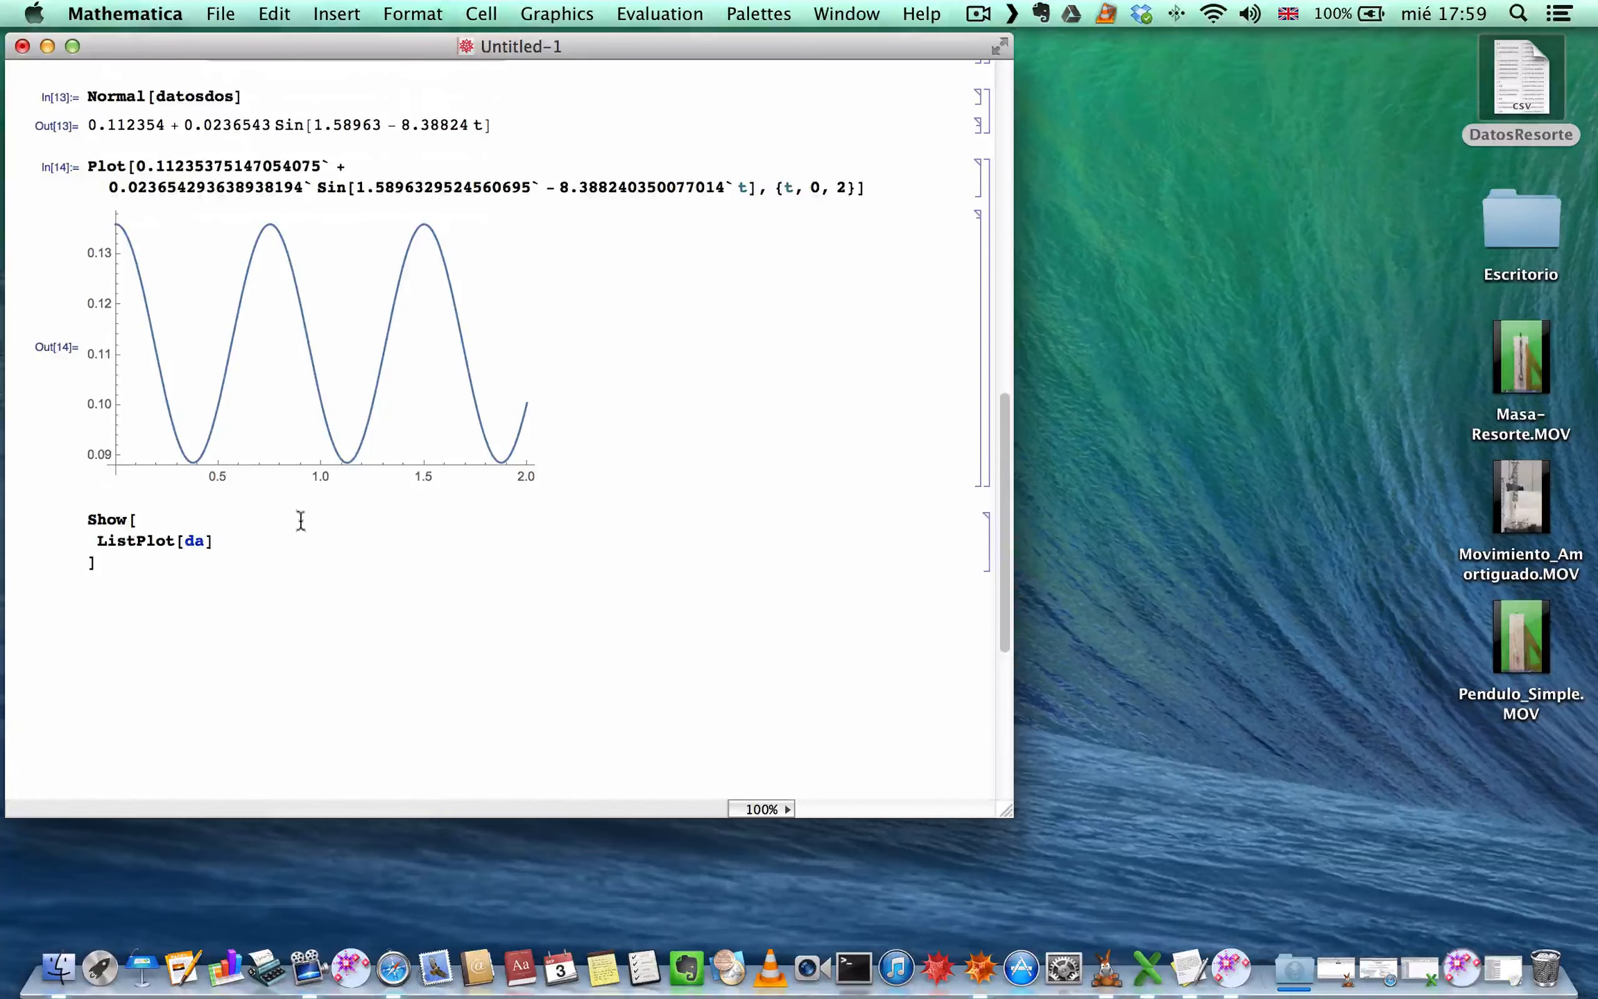
{"action": "double_click", "coordinate": [194, 540]}
{"action": "key", "text": "super+v"}
{"action": "key", "text": "Right"}
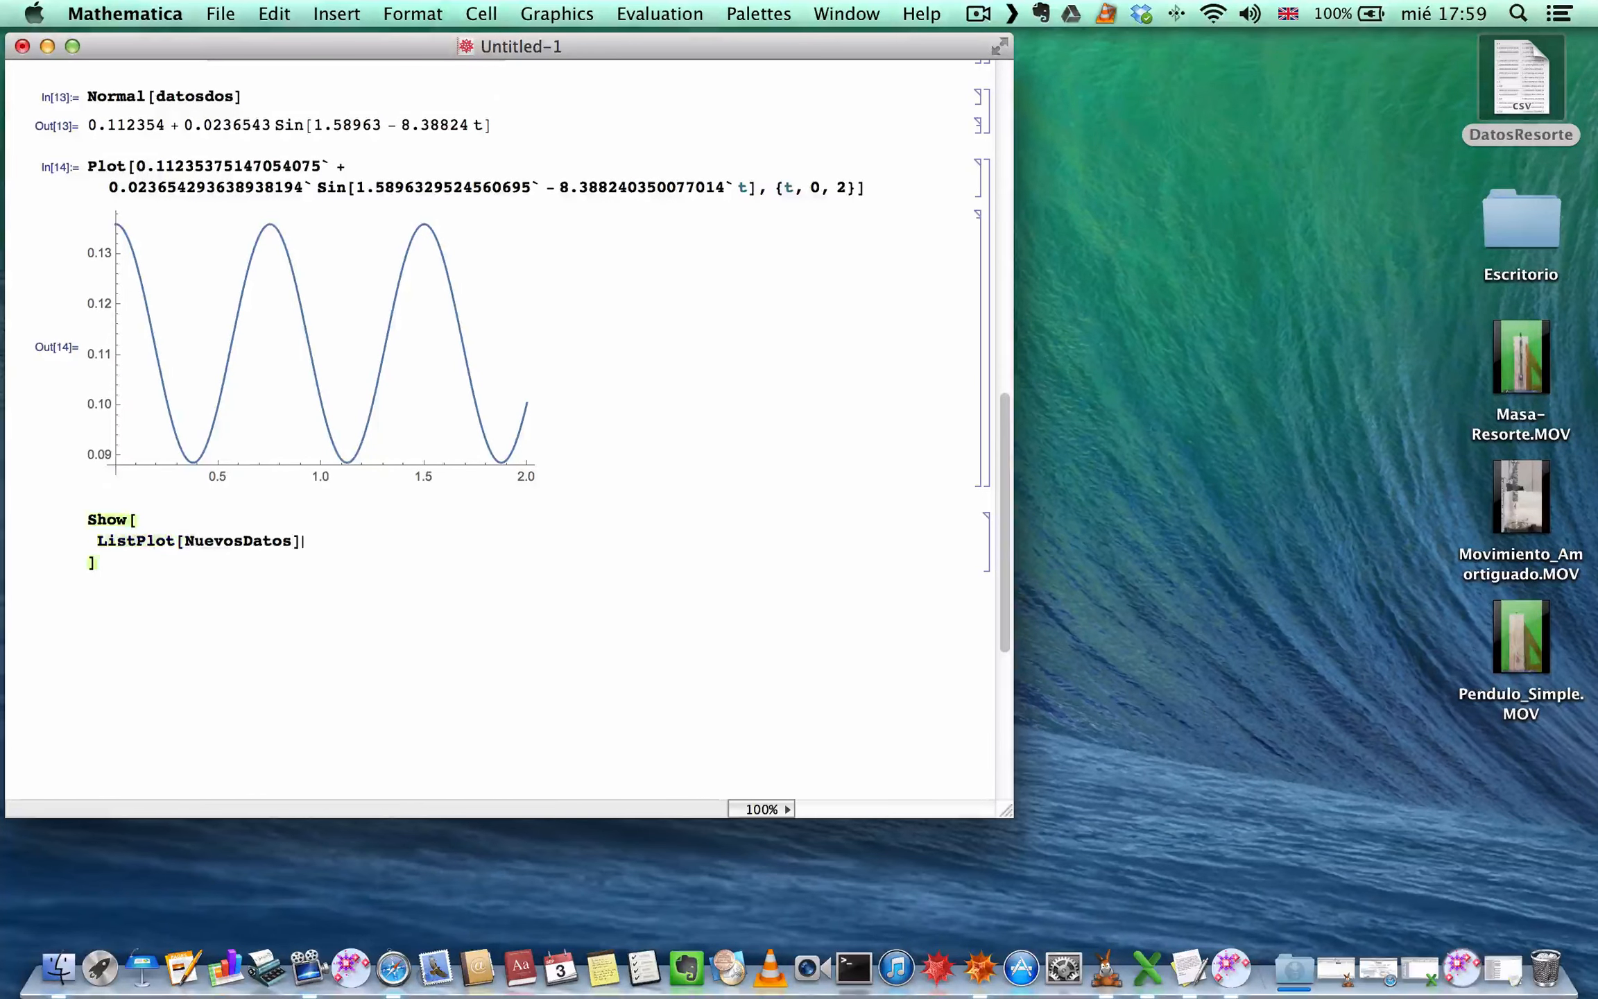
Step: Add a copy of the complete Plot expression of the fitted curve as the second argument of Show, and evaluate the combined plot
{"action": "type", "text": ","}
{"action": "key", "text": "Return"}
{"action": "left_click_drag", "start_coordinate": [895, 169], "coordinate": [643, 173]}
{"action": "left_click_drag", "start_coordinate": [867, 188], "coordinate": [86, 158]}
{"action": "key", "text": "super+c"}
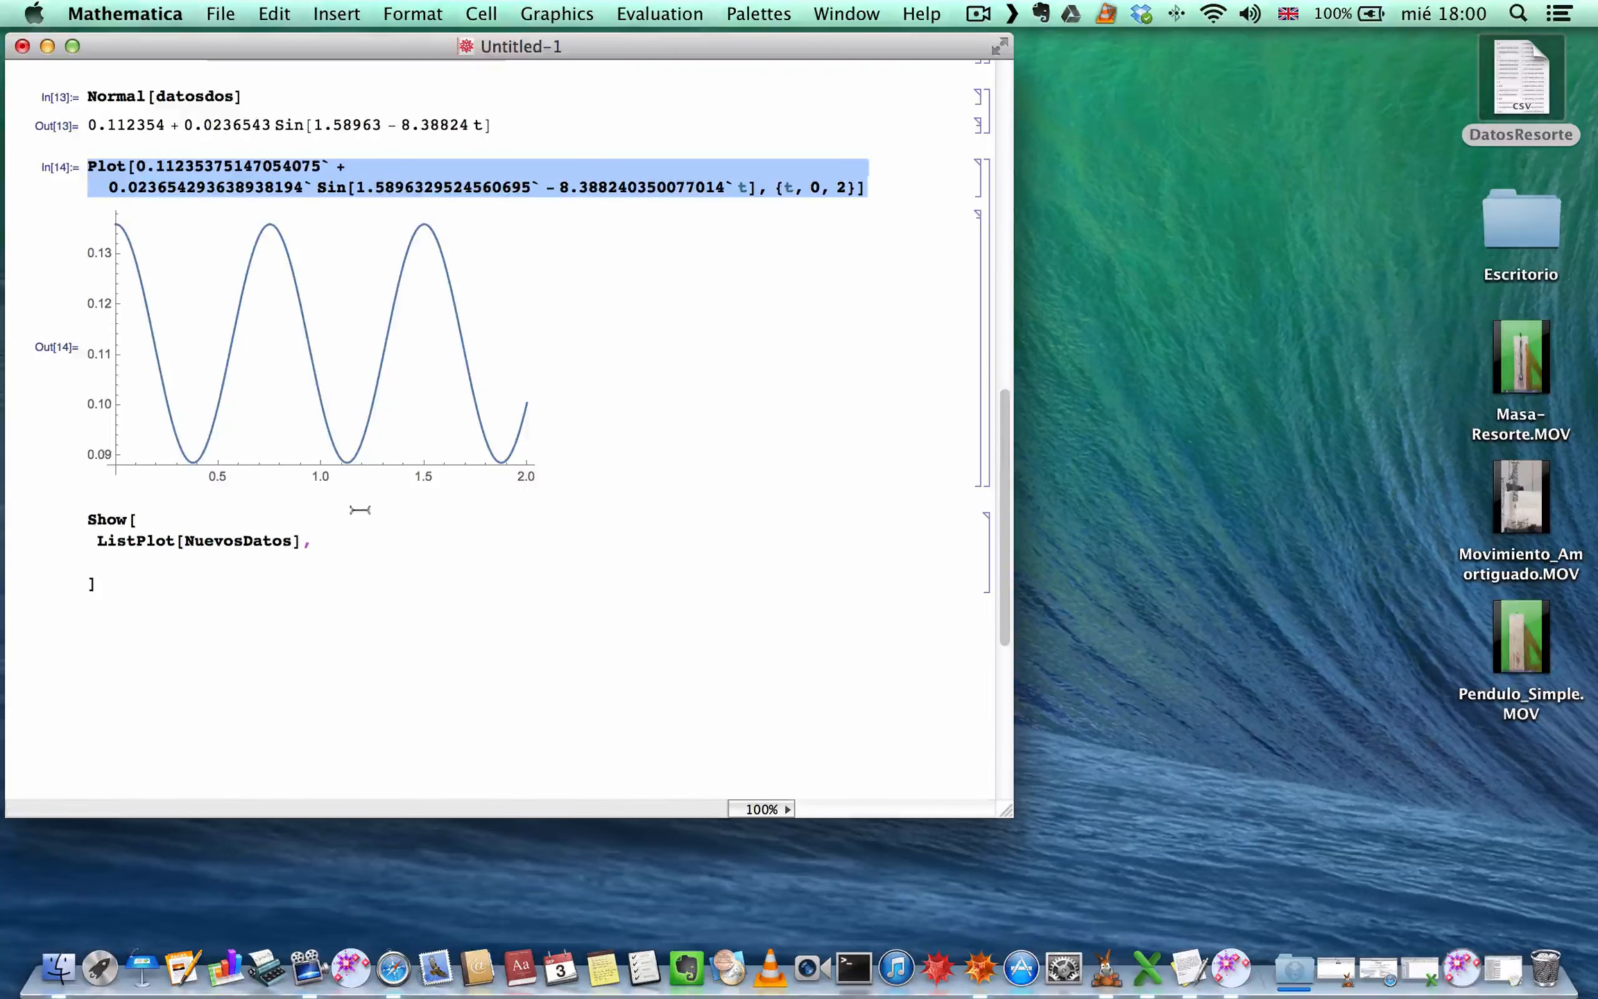
{"action": "left_click", "coordinate": [357, 531]}
{"action": "key", "text": "Return"}
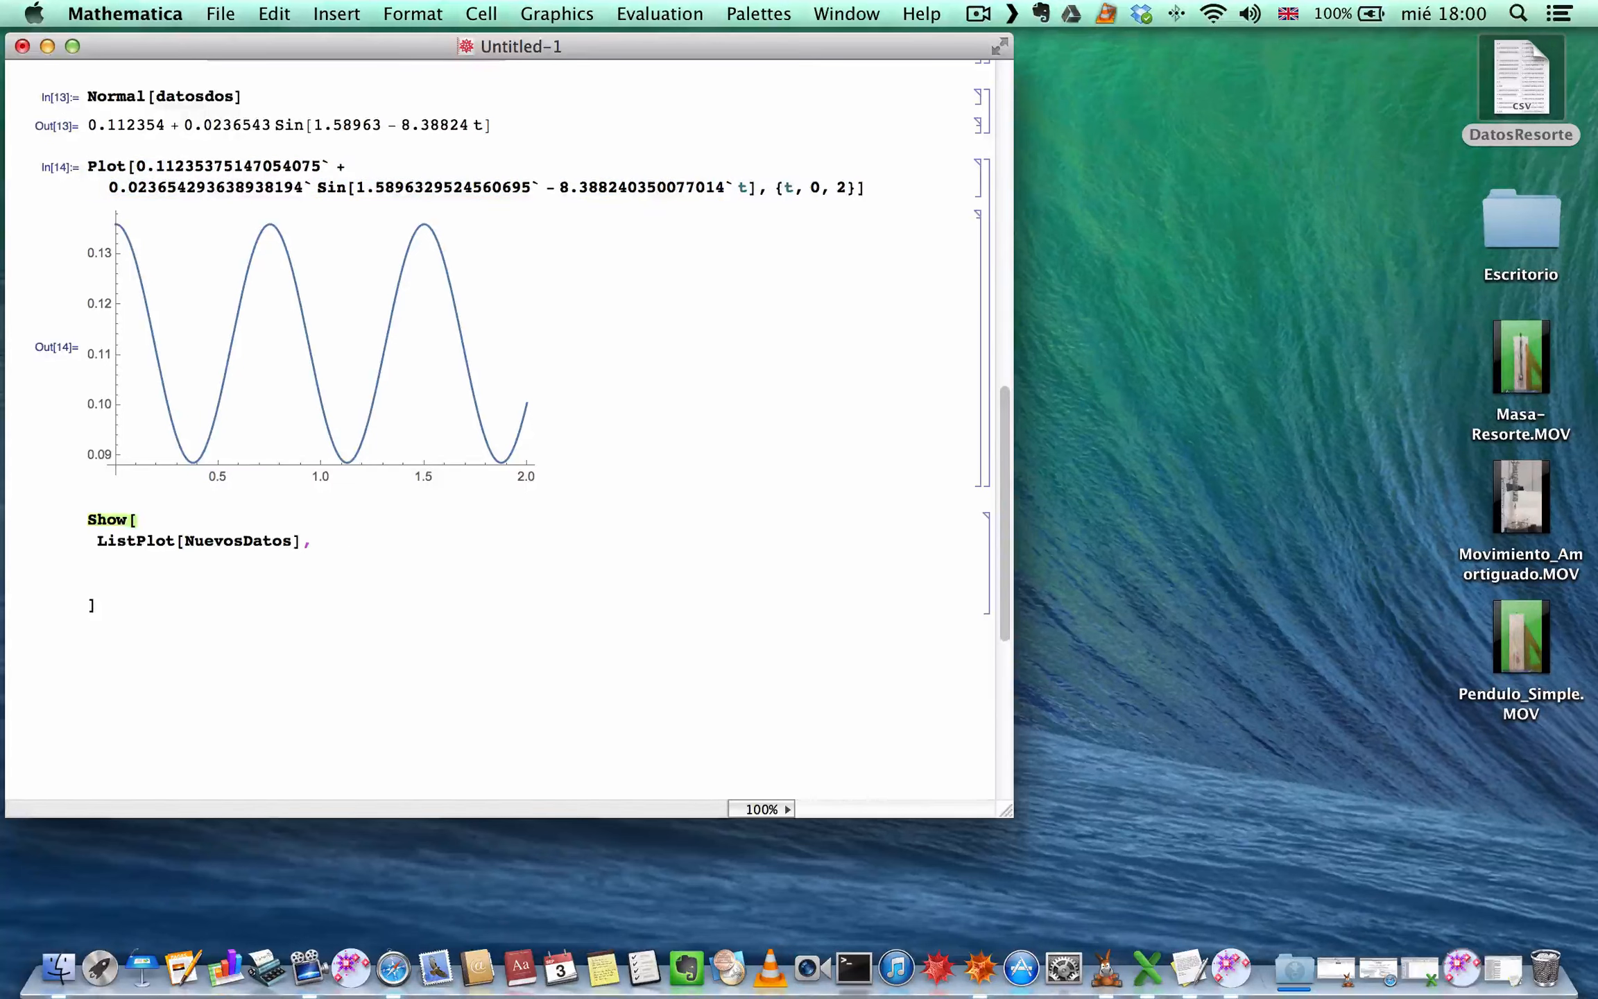
{"action": "key", "text": "super+v"}
{"action": "key", "text": "BackSpace"}
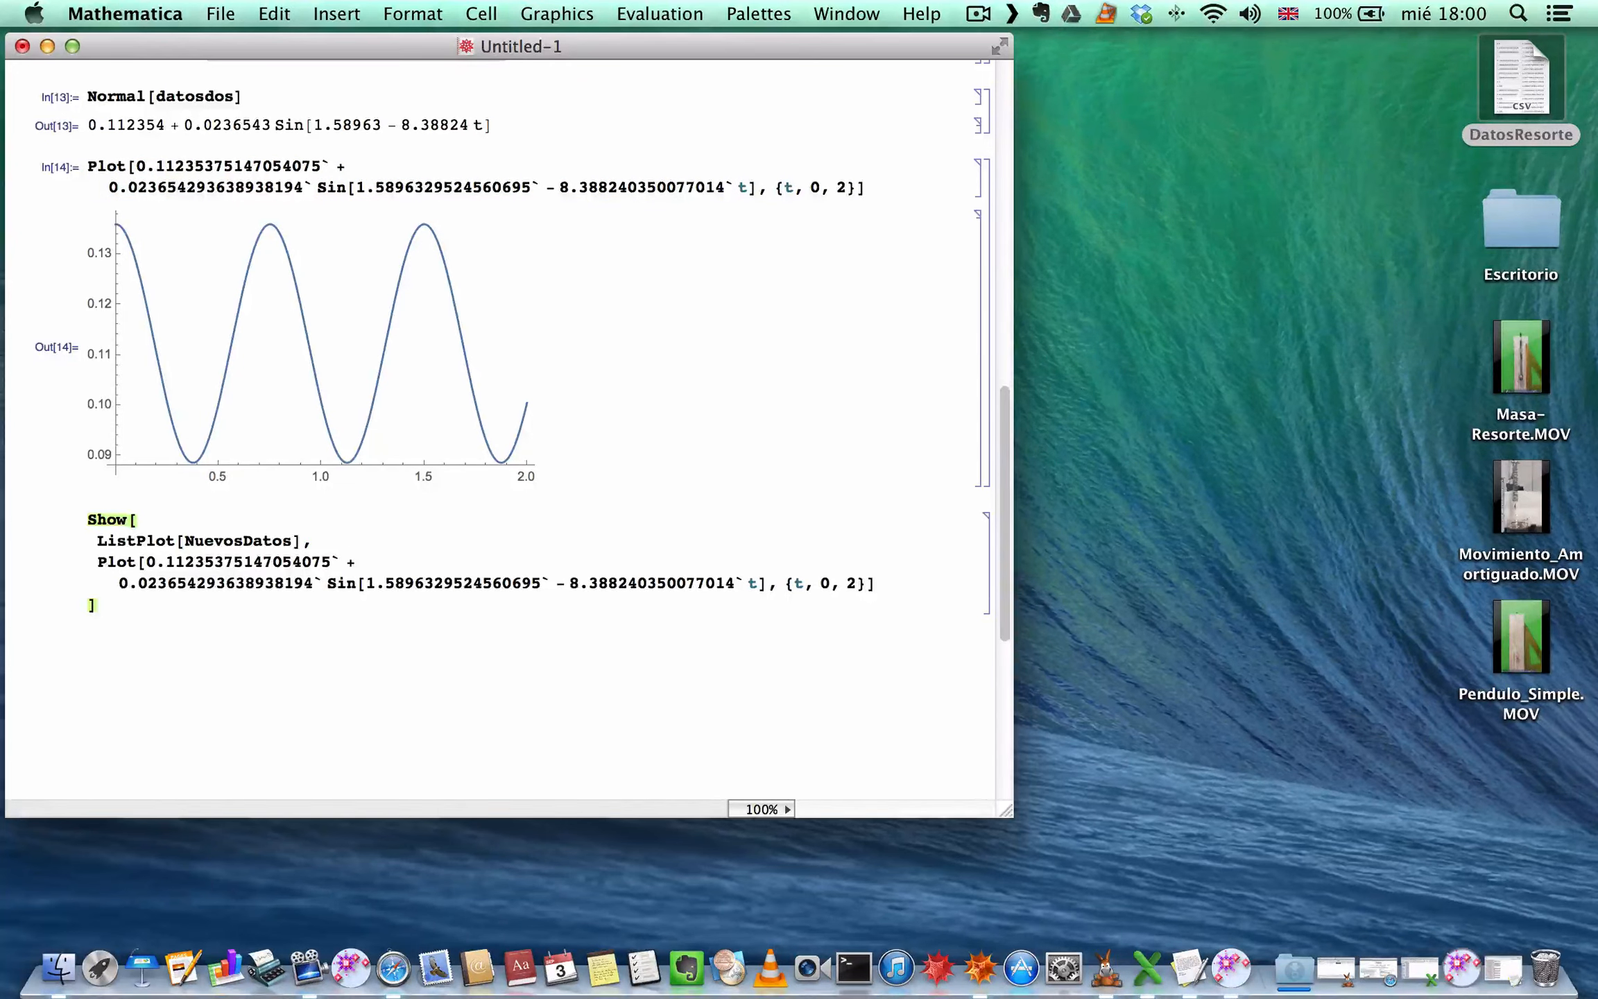
{"action": "key", "text": "shift+Return"}
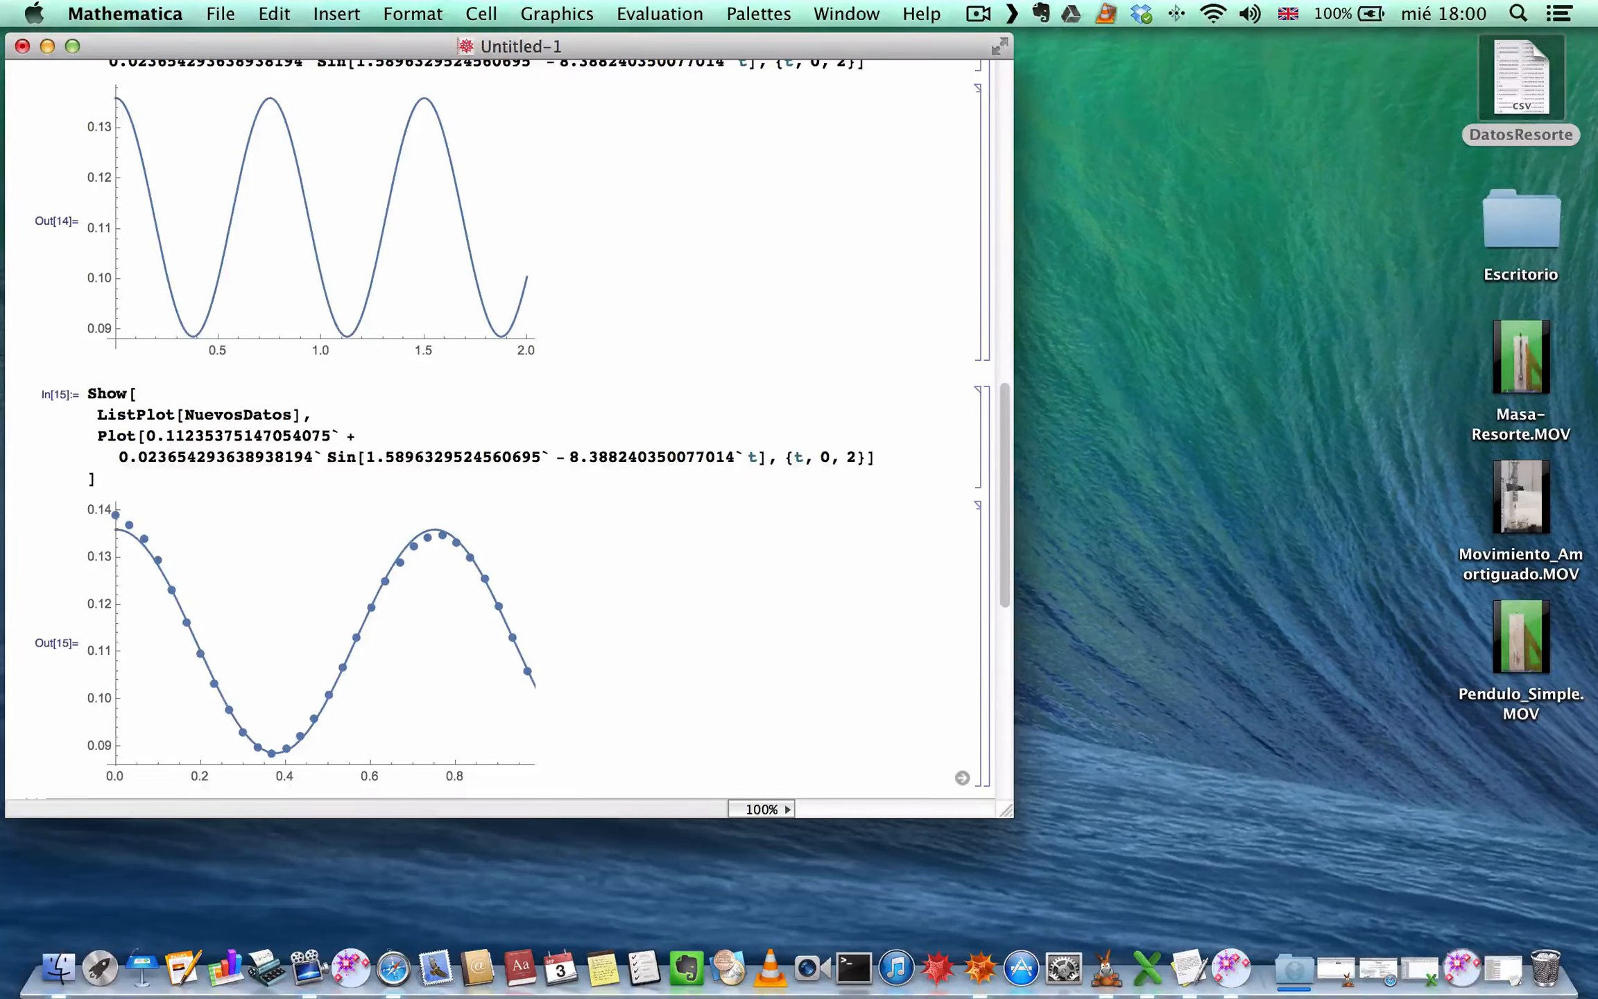
{"action": "double_click", "coordinate": [227, 451]}
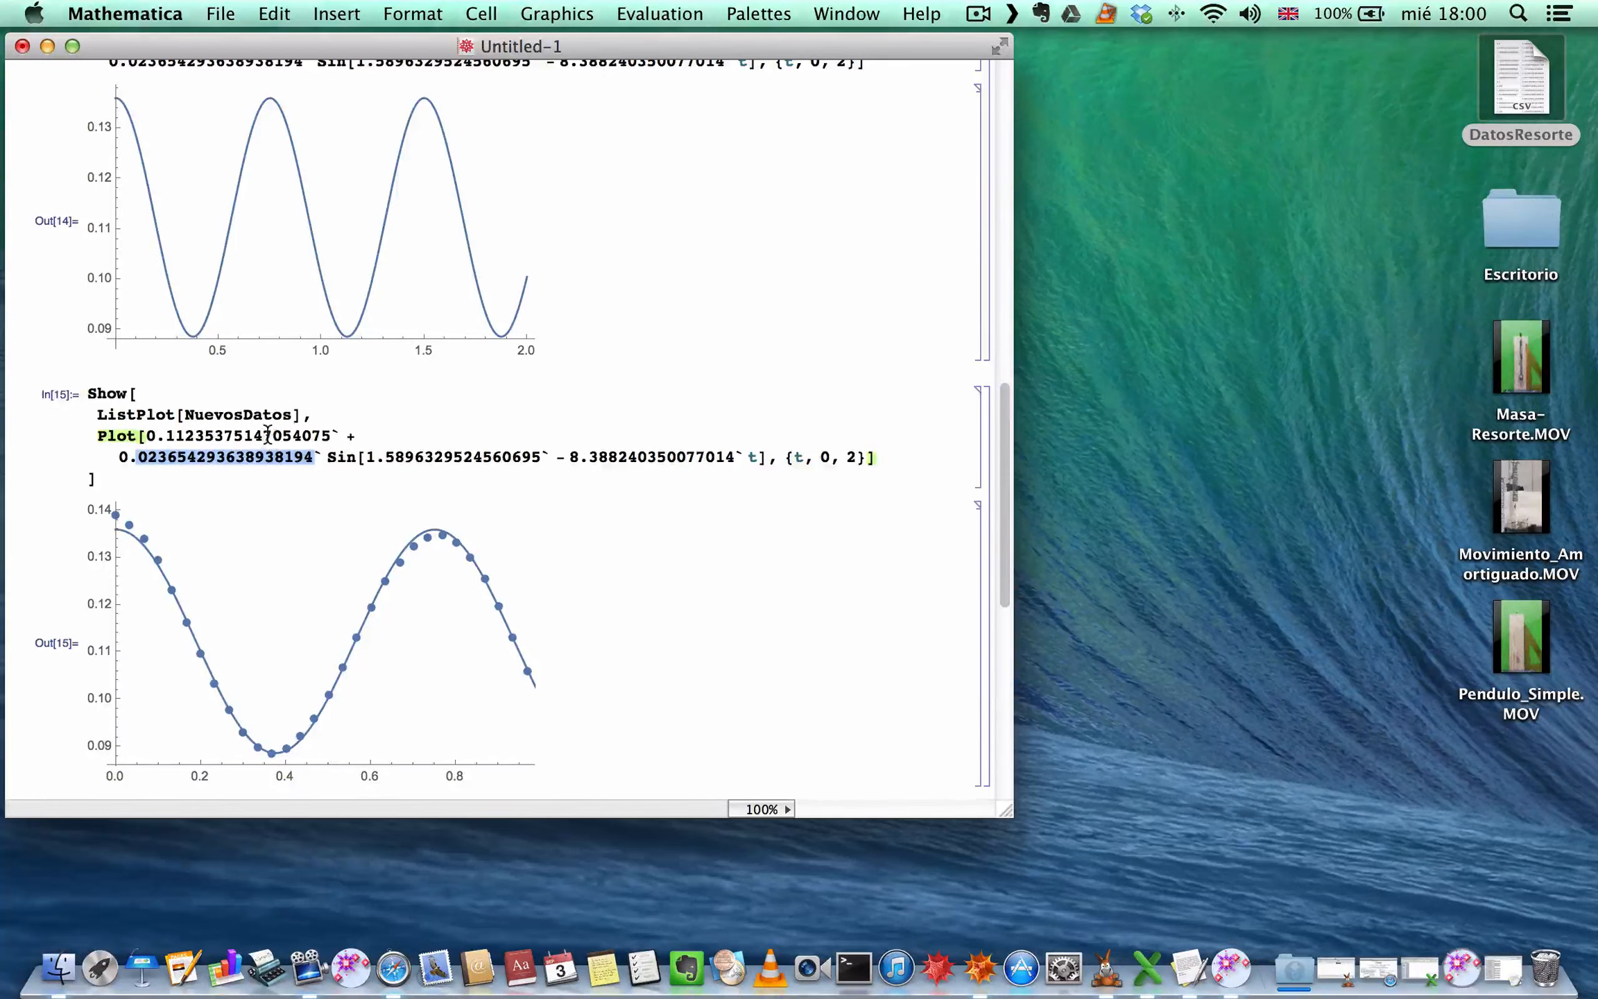
{"action": "left_click", "coordinate": [263, 436]}
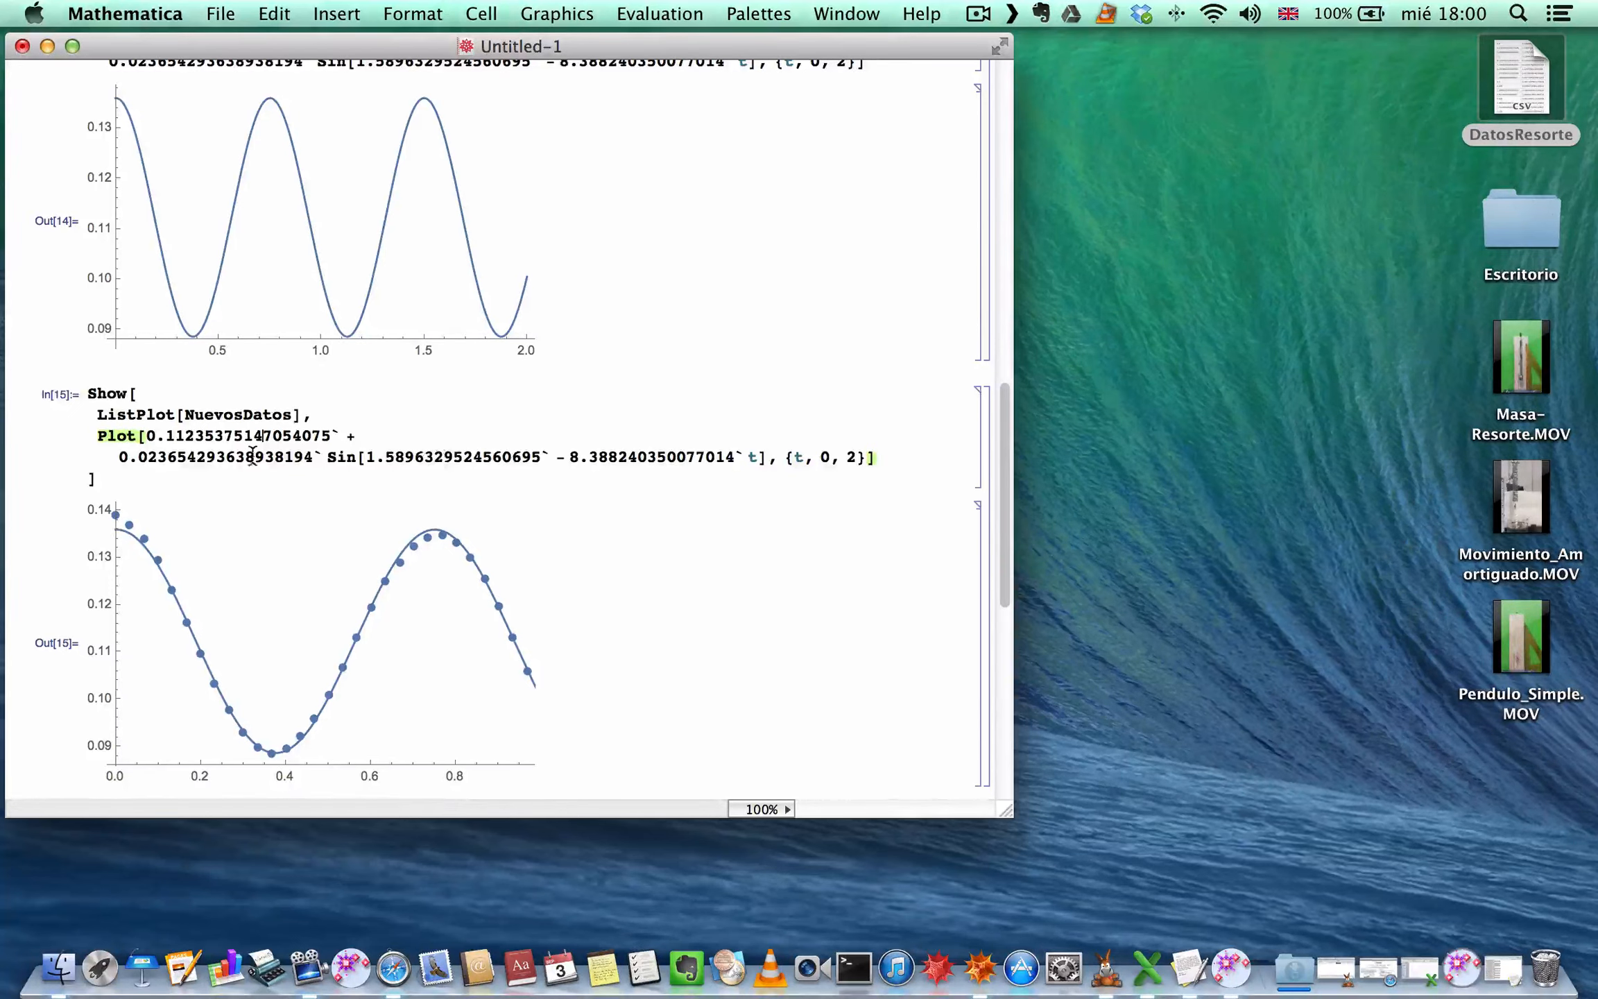
{"action": "double_click", "coordinate": [250, 454]}
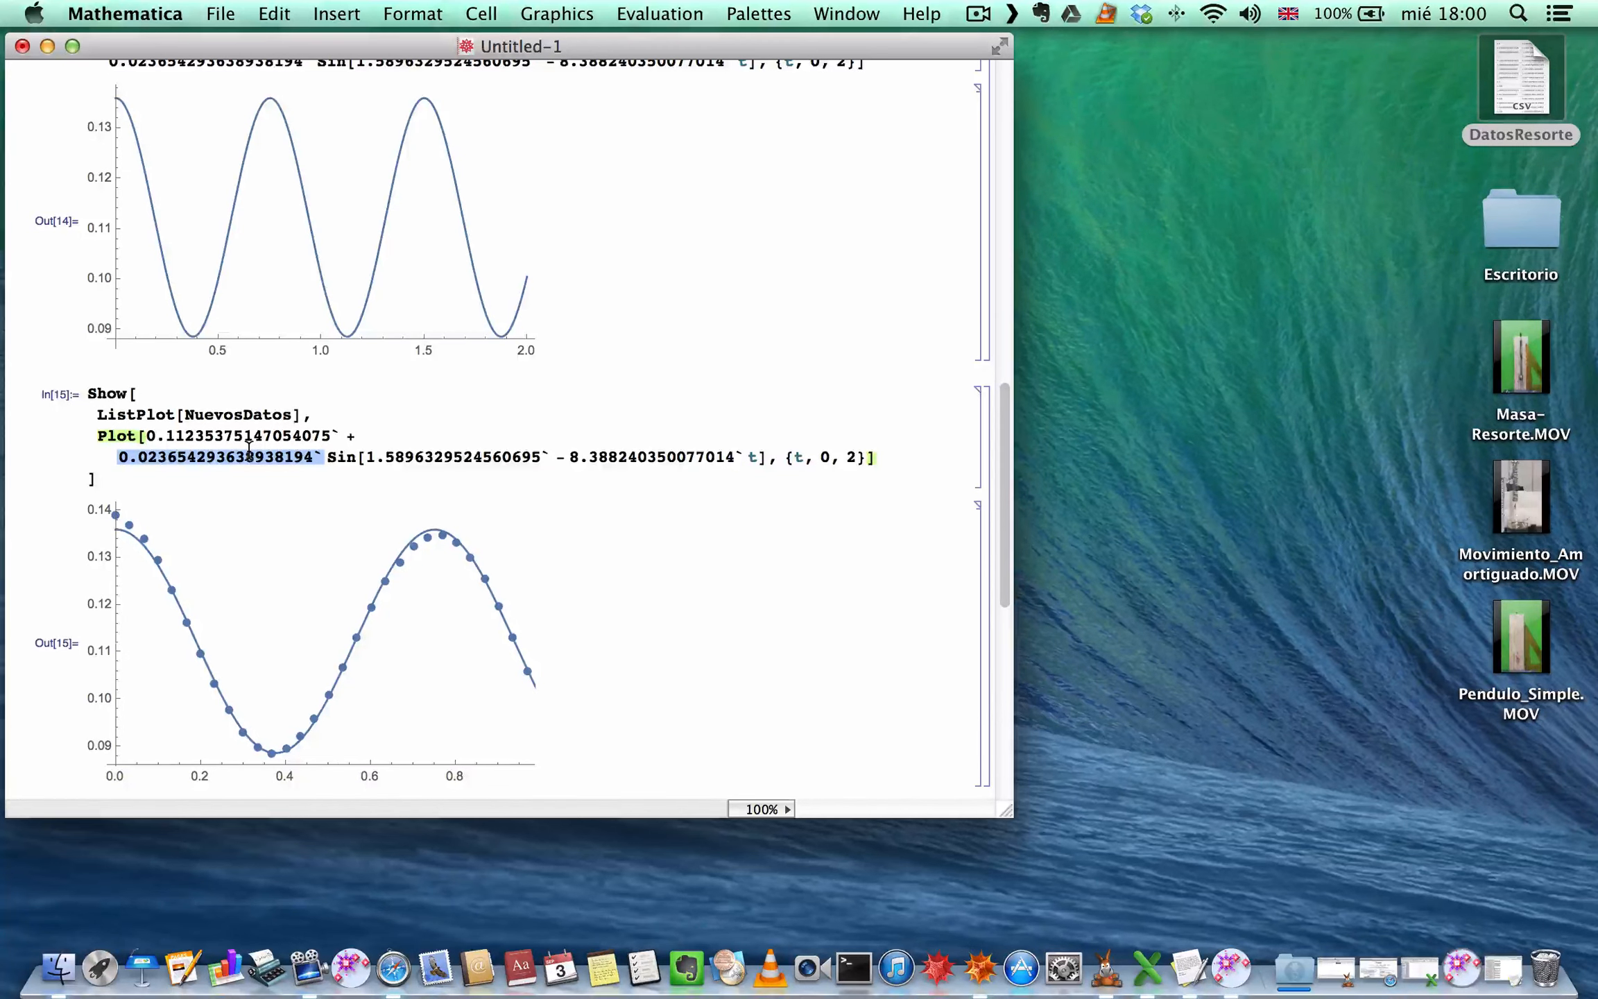
Step: Start a new empty input cell below the combined plot of data and fitted curve
{"action": "scroll", "coordinate": [481, 540], "scroll_direction": "down", "scroll_amount": 7}
{"action": "left_click", "coordinate": [509, 567]}
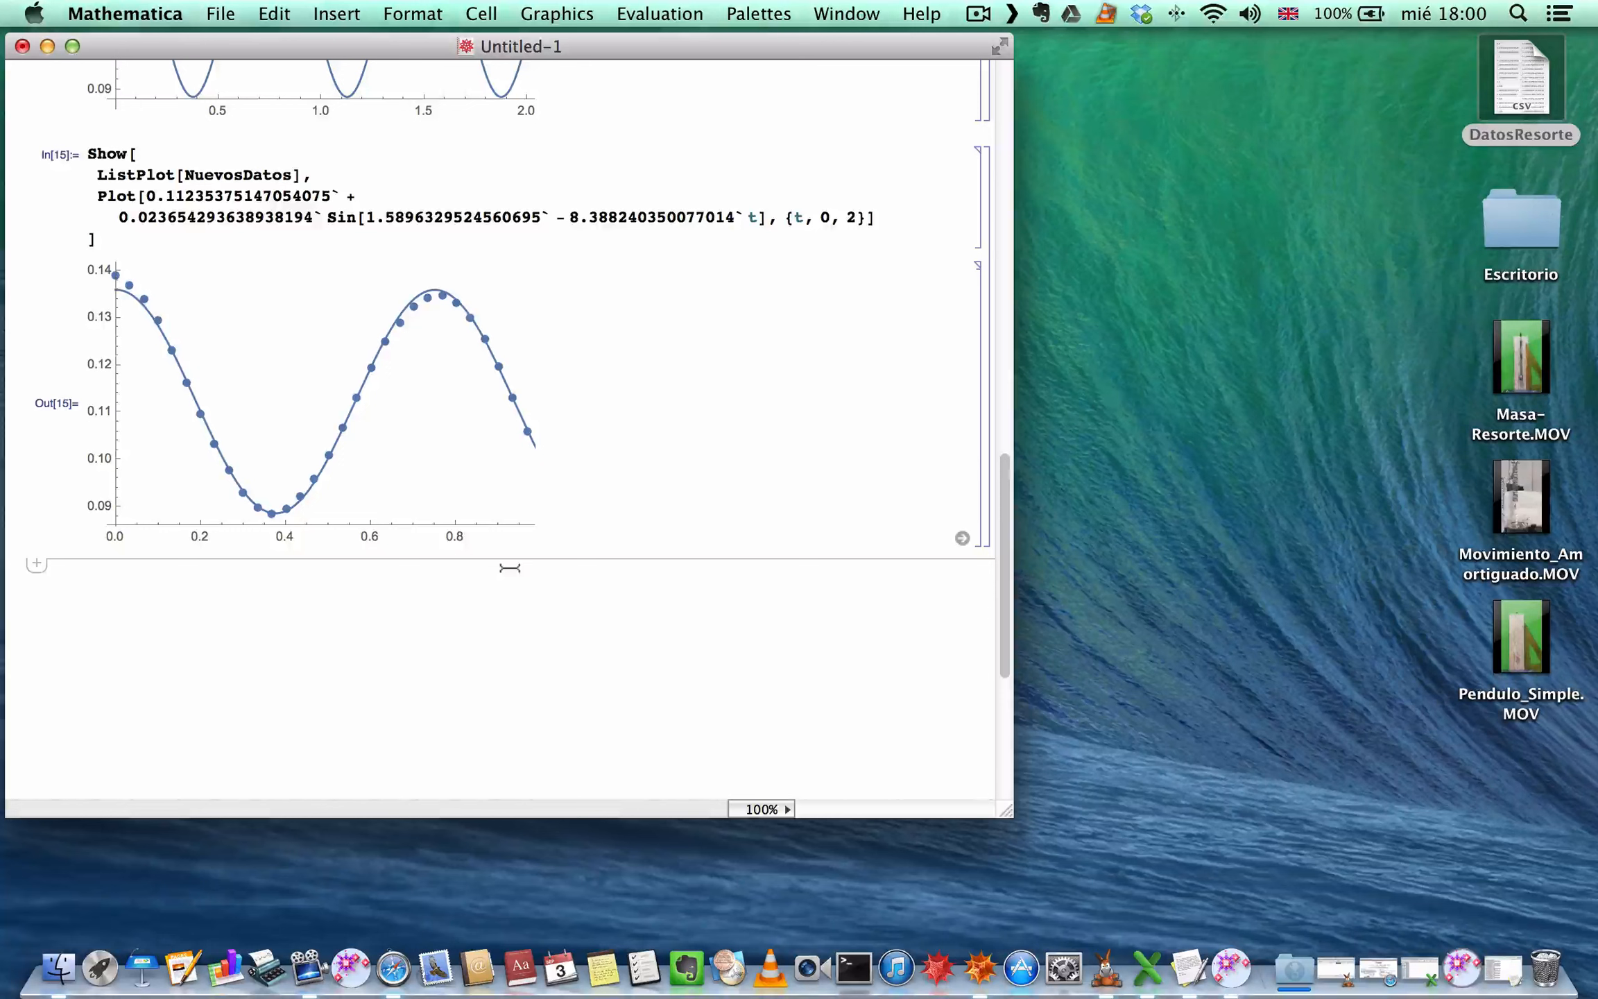
{"action": "type", "text": "F"}
{"action": "key", "text": "BackSpace"}
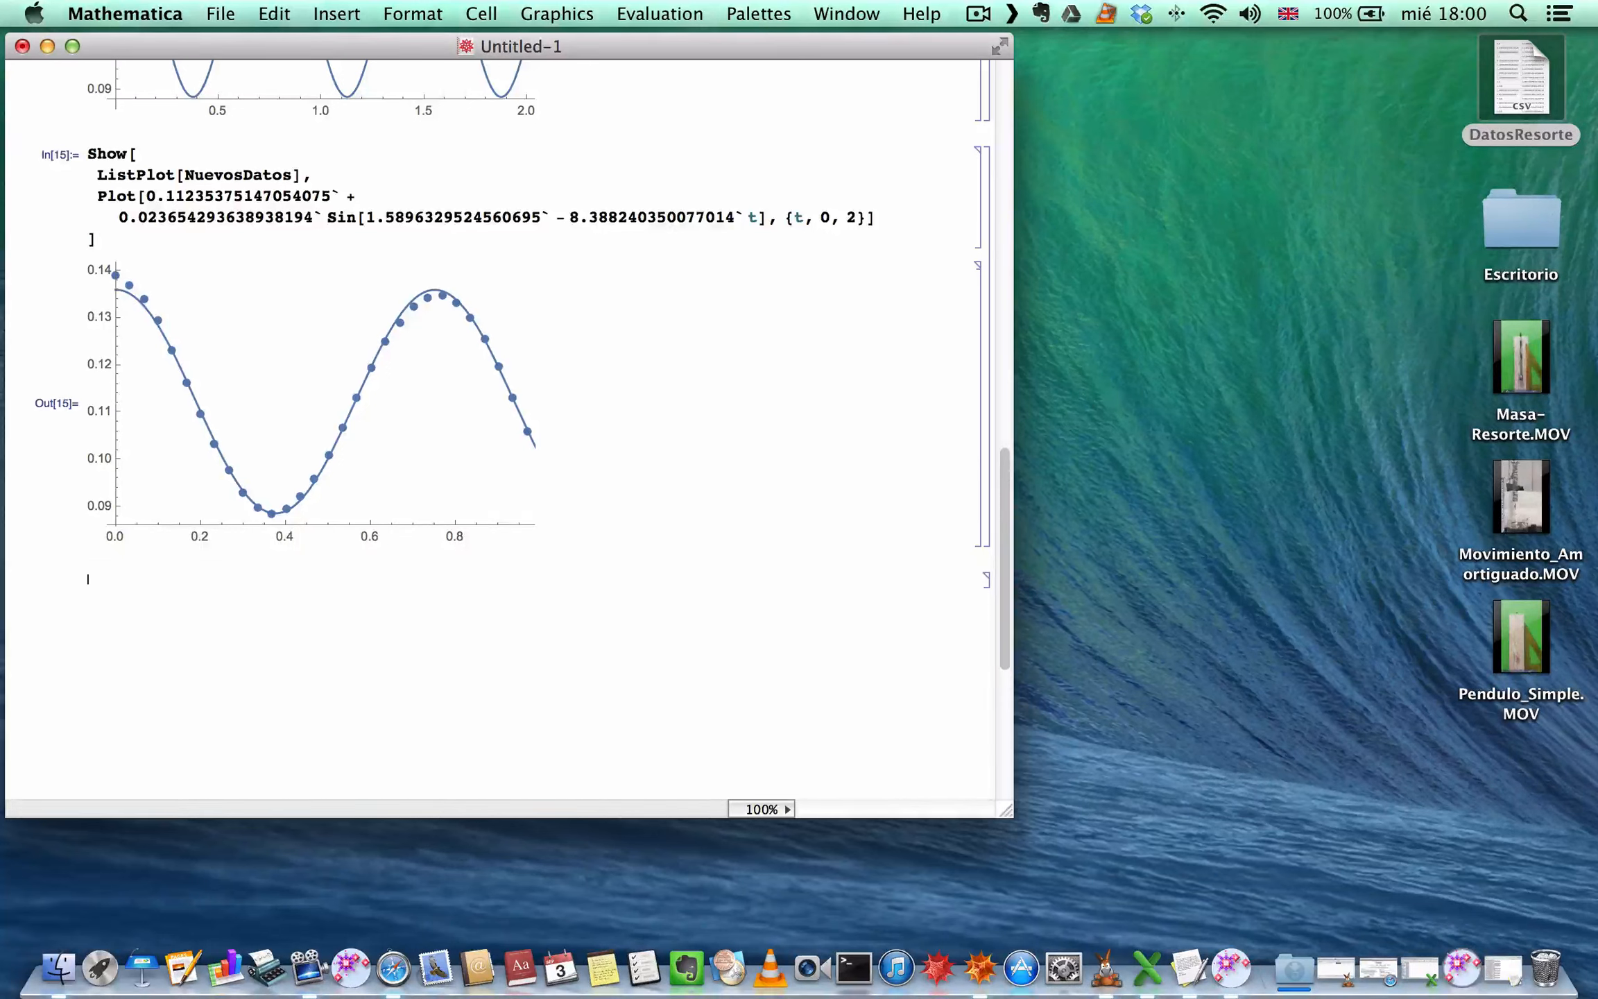